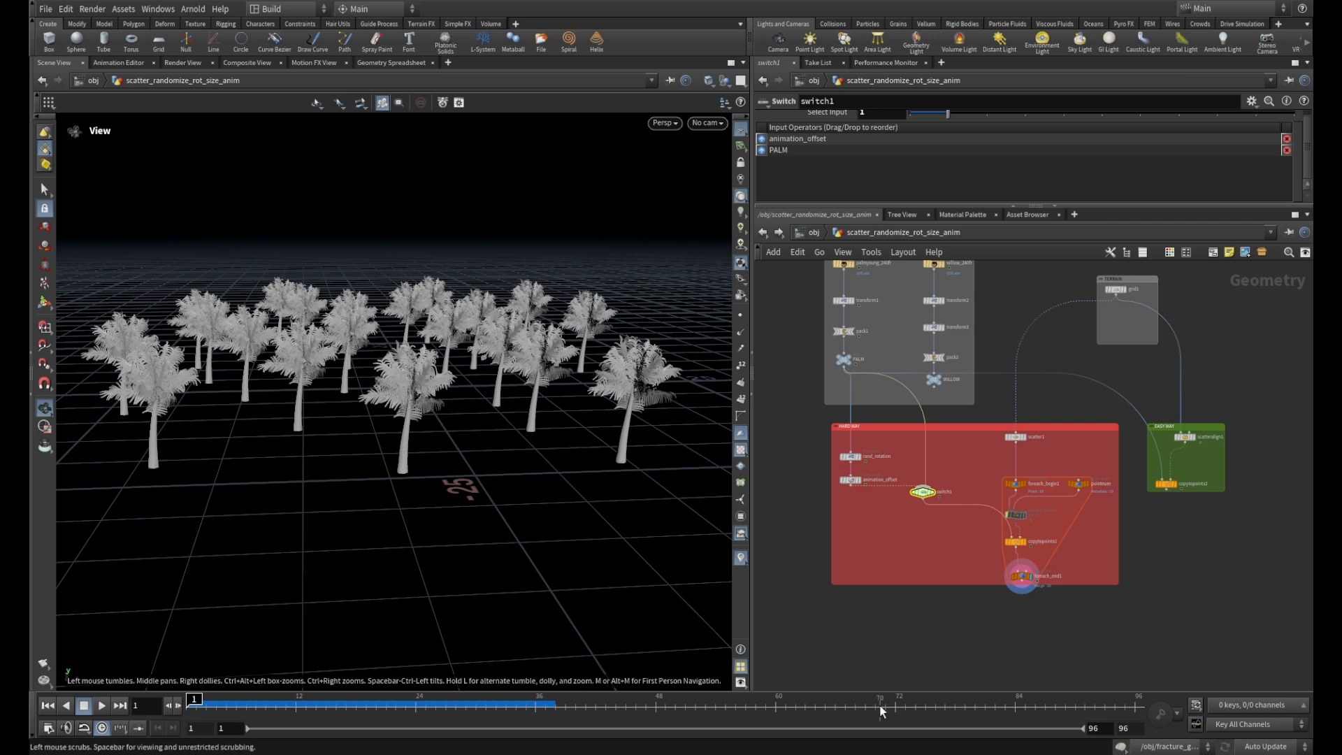
Switch to the media player showing the palm-lined beach road and play the reference clip.
{"action": "mouse_move", "coordinate": [881, 749]}
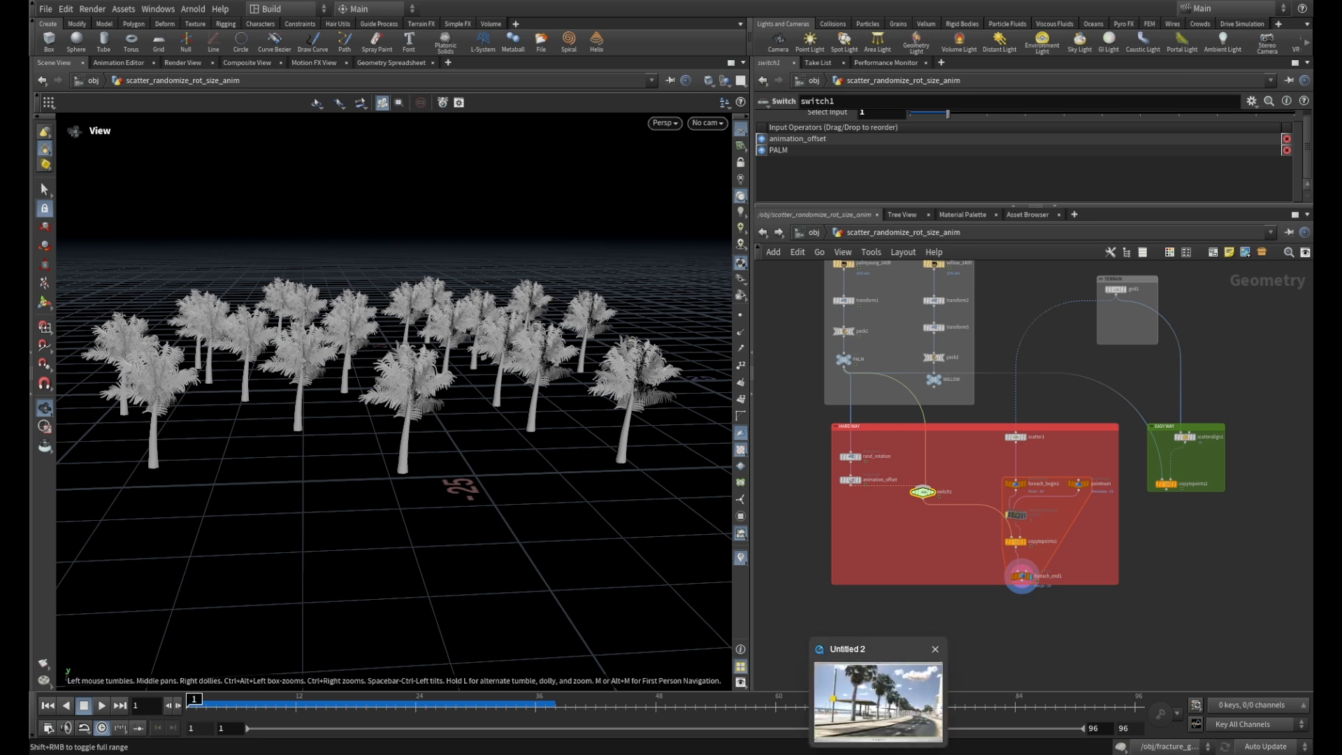
{"action": "left_click", "coordinate": [878, 701]}
{"action": "left_click", "coordinate": [670, 742]}
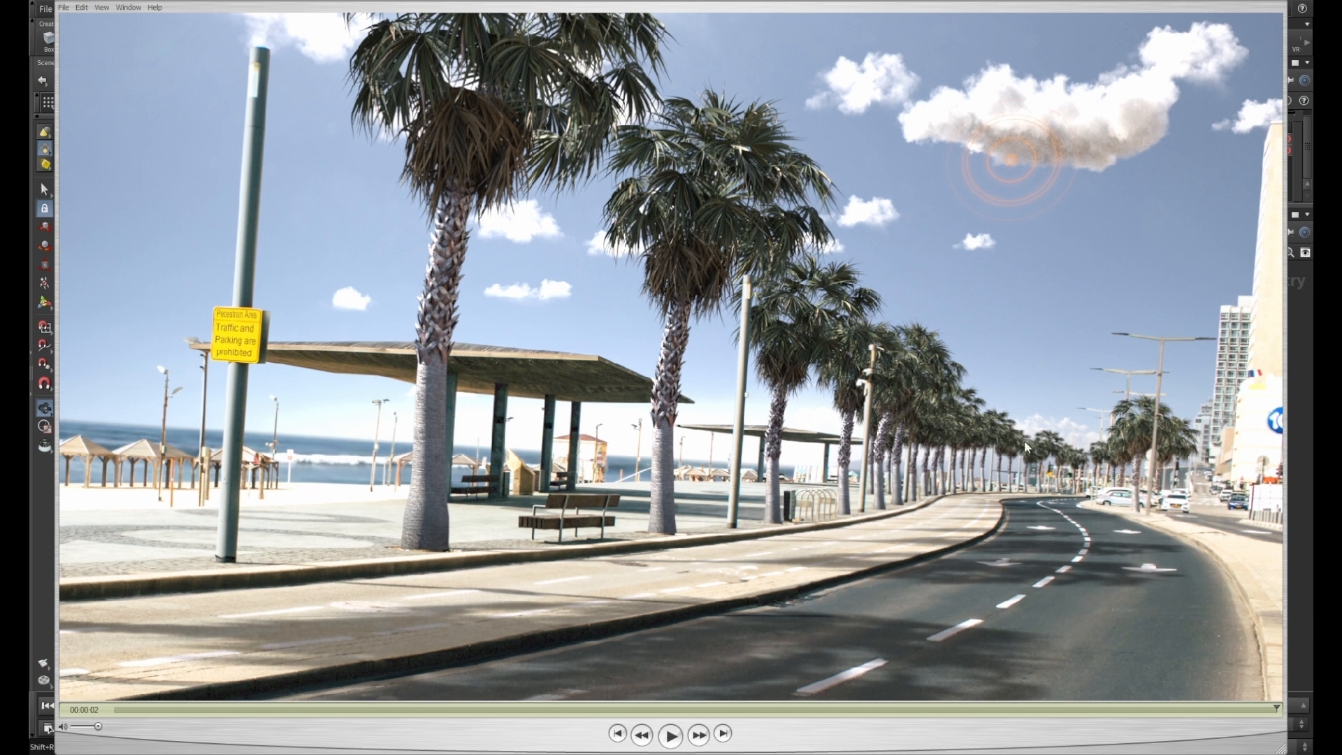
{"action": "left_click", "coordinate": [669, 736]}
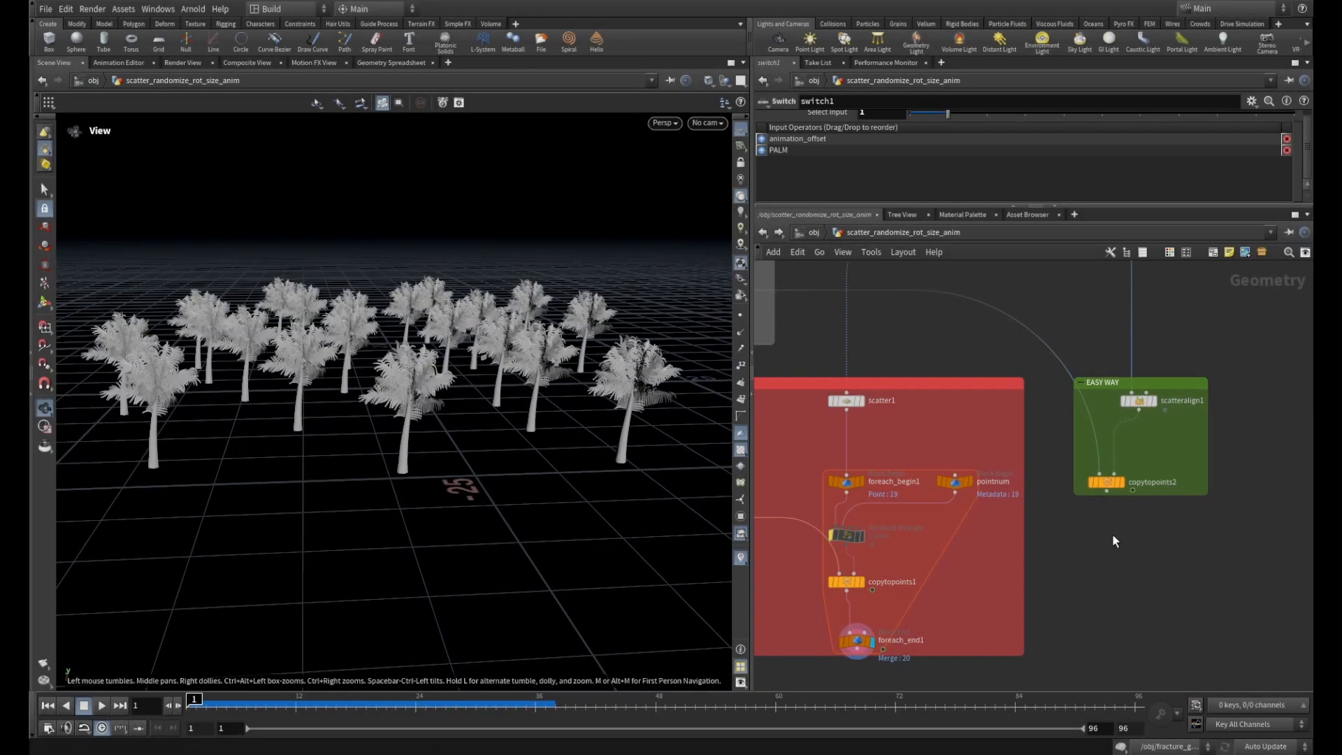
Examine the EASY WAY and HARD WAY node groups and show the animation_offset Time Shift's parameters.
{"action": "scroll", "coordinate": [1146, 396], "scroll_direction": "up", "scroll_amount": 5}
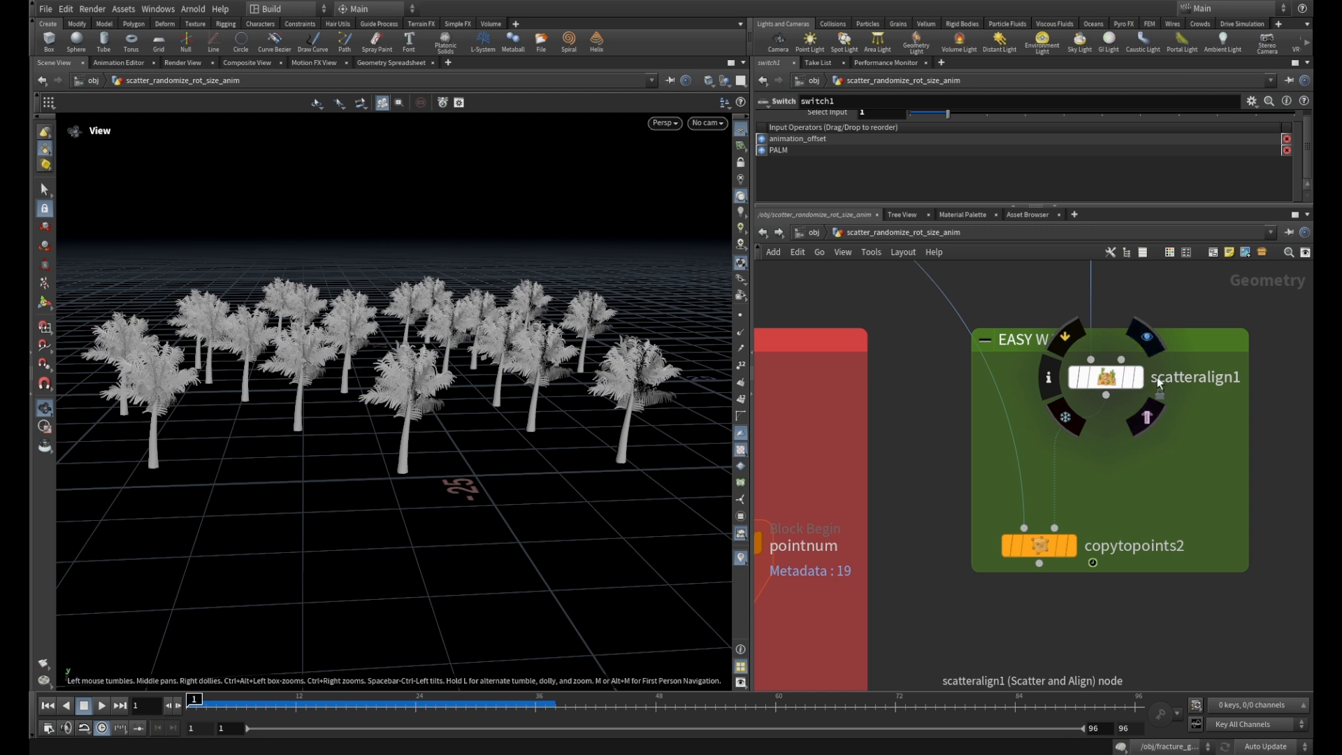
{"action": "scroll", "coordinate": [1217, 383], "scroll_direction": "down", "scroll_amount": 8}
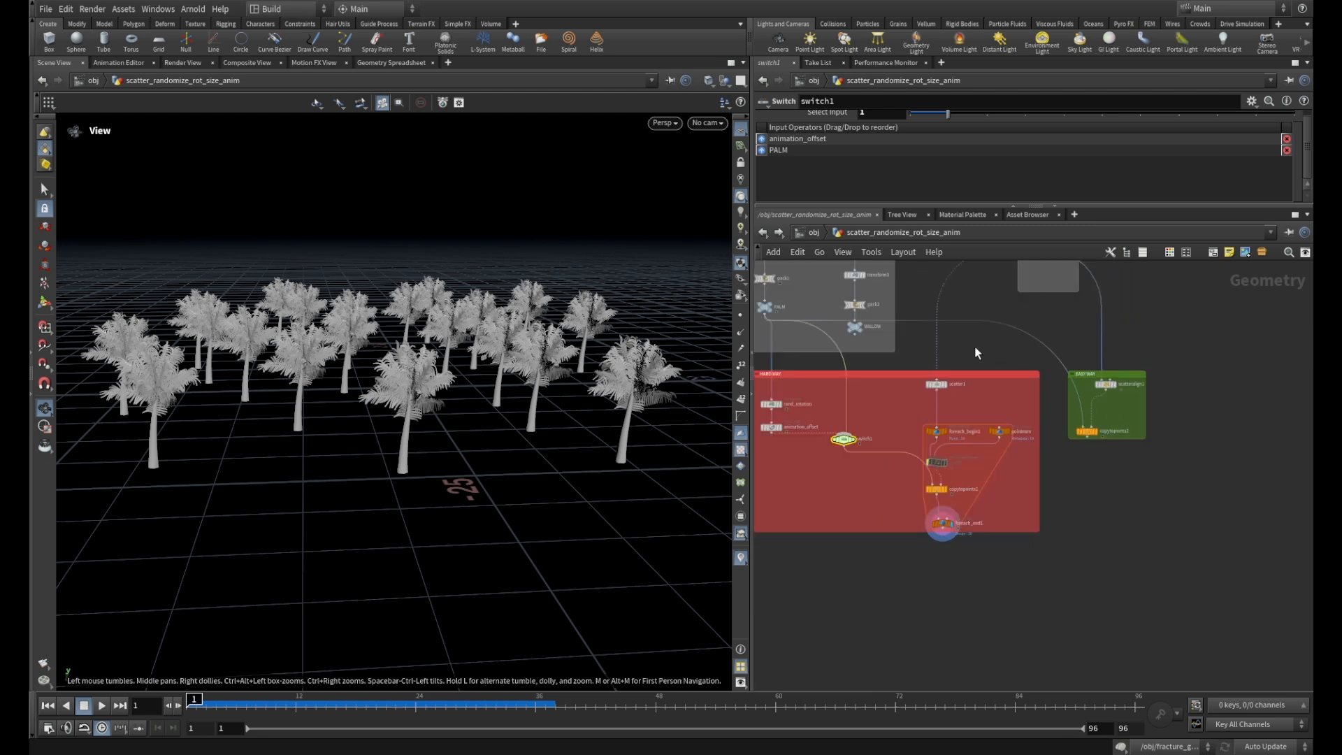
{"action": "middle_click_drag", "start_coordinate": [979, 344], "coordinate": [1134, 332]}
{"action": "middle_click_drag", "start_coordinate": [1220, 470], "coordinate": [1223, 501]}
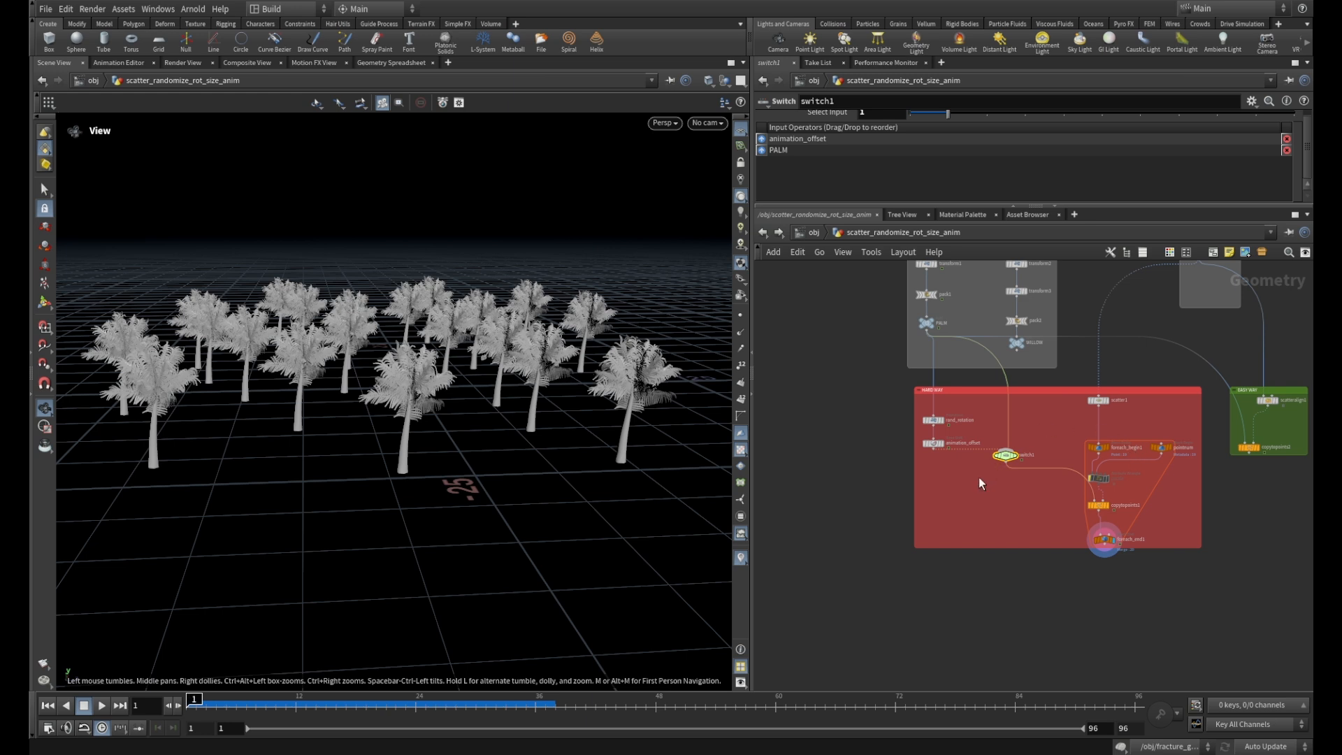
{"action": "scroll", "coordinate": [960, 478], "scroll_direction": "up", "scroll_amount": 5}
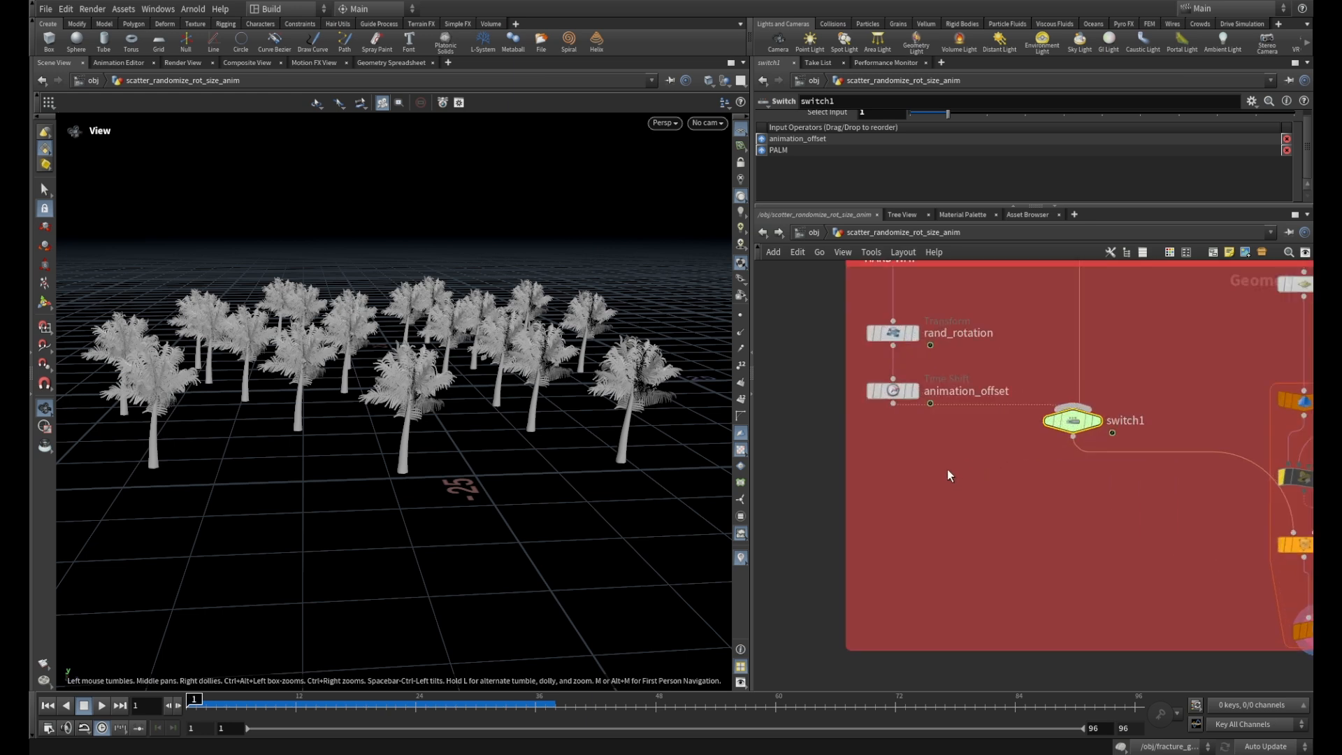
{"action": "left_click", "coordinate": [894, 394]}
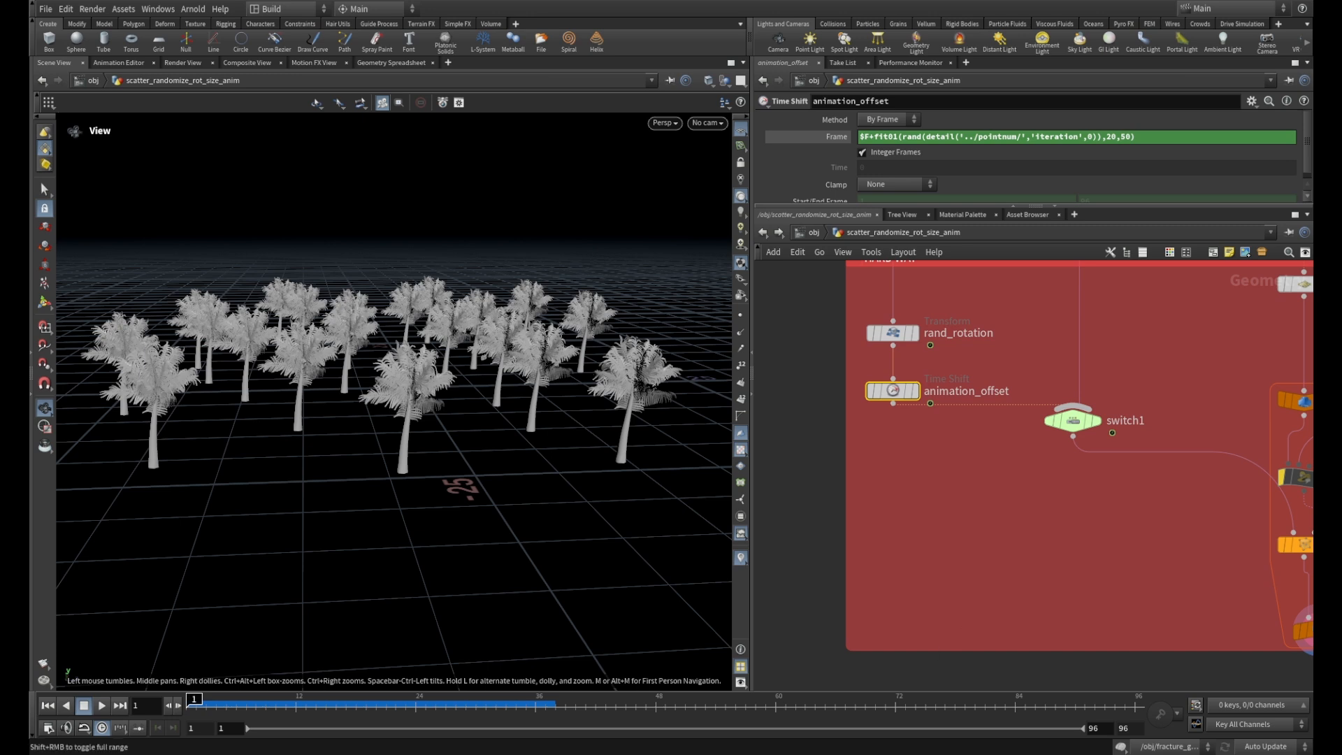
Bring up the palm street reference clip once more and return to Houdini's node network.
{"action": "key", "text": "alt+Tab"}
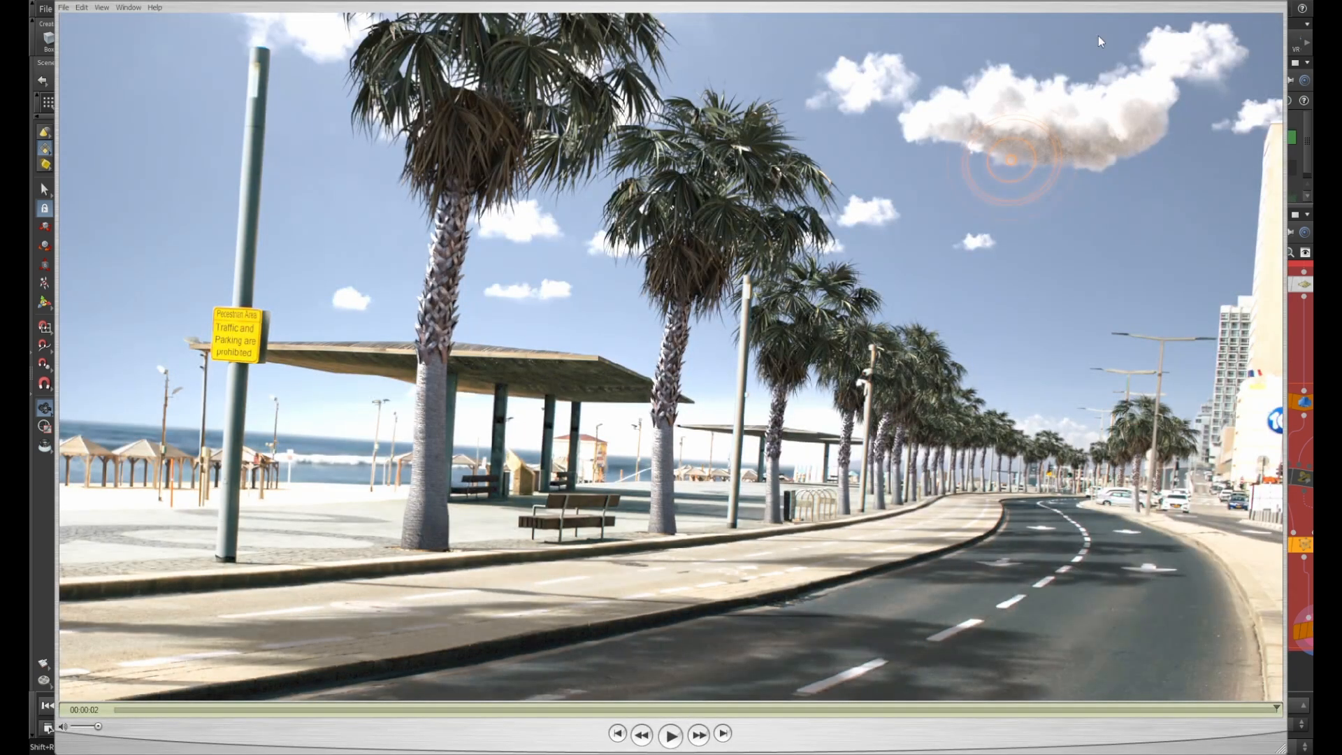
{"action": "left_click", "coordinate": [1252, 0]}
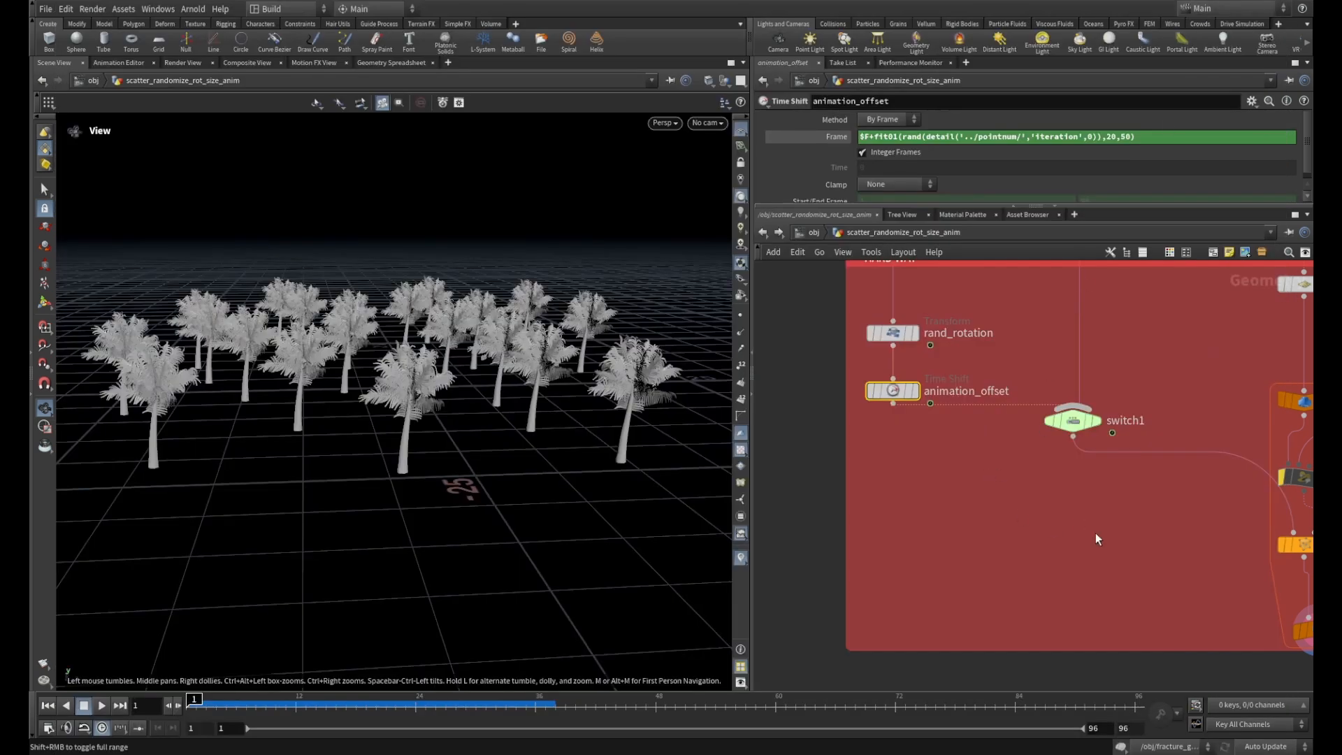
{"action": "scroll", "coordinate": [1097, 538], "scroll_direction": "down", "scroll_amount": 3}
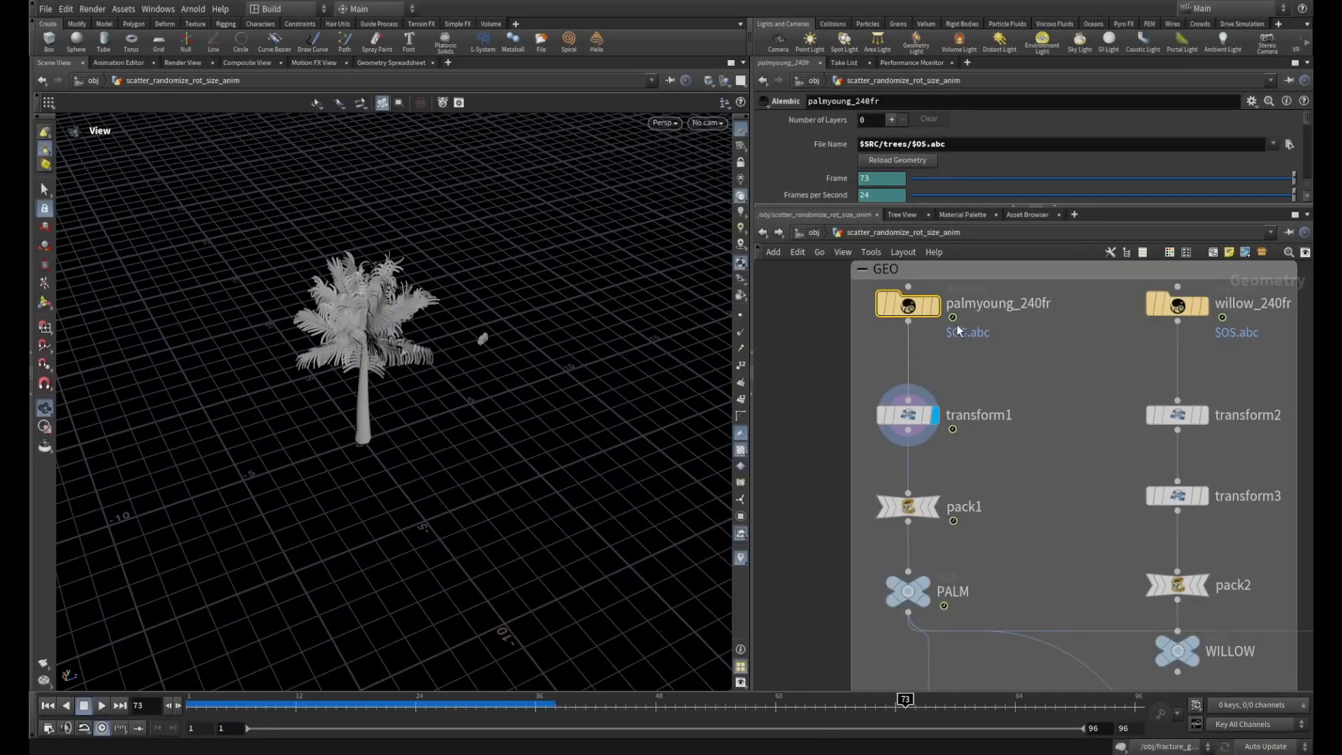
Display the palmyoung_240fr Alembic tree, preview its animation, and display transform1 to compare the tree's position.
{"action": "mouse_move", "coordinate": [927, 307]}
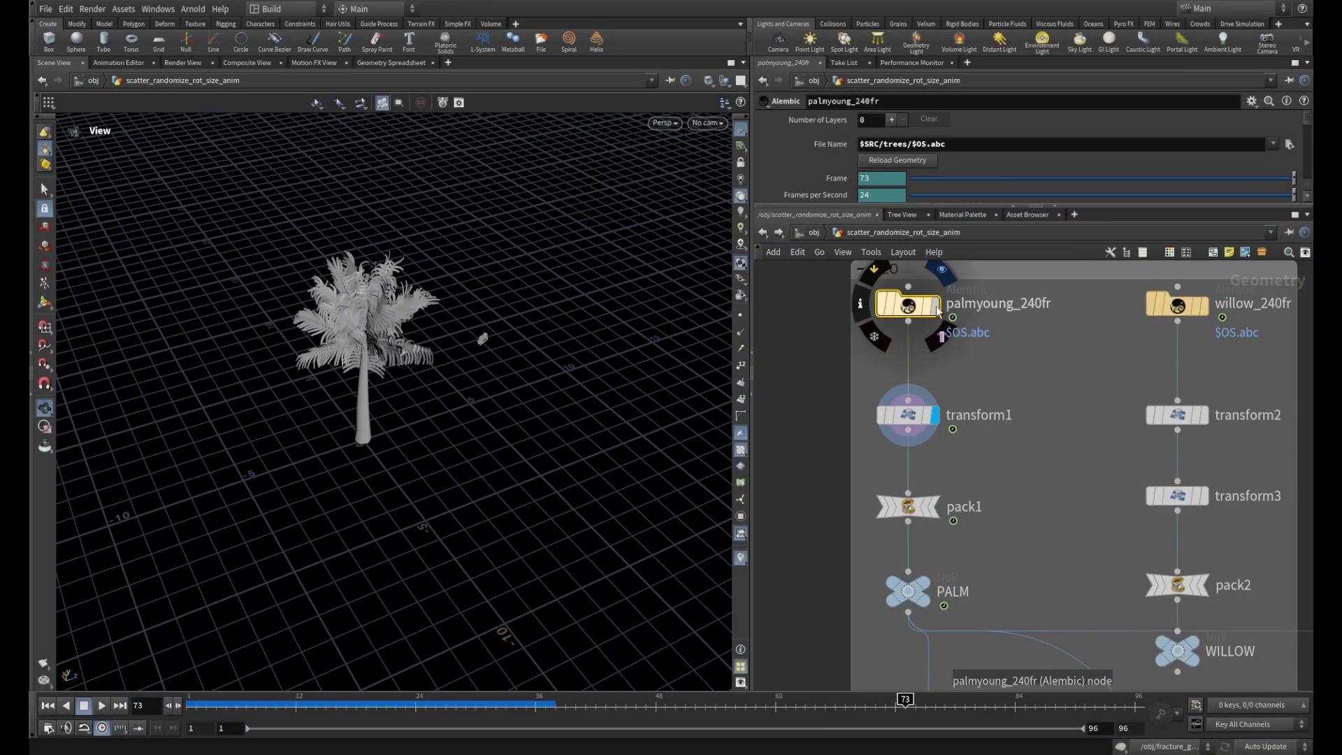
{"action": "left_click", "coordinate": [943, 272]}
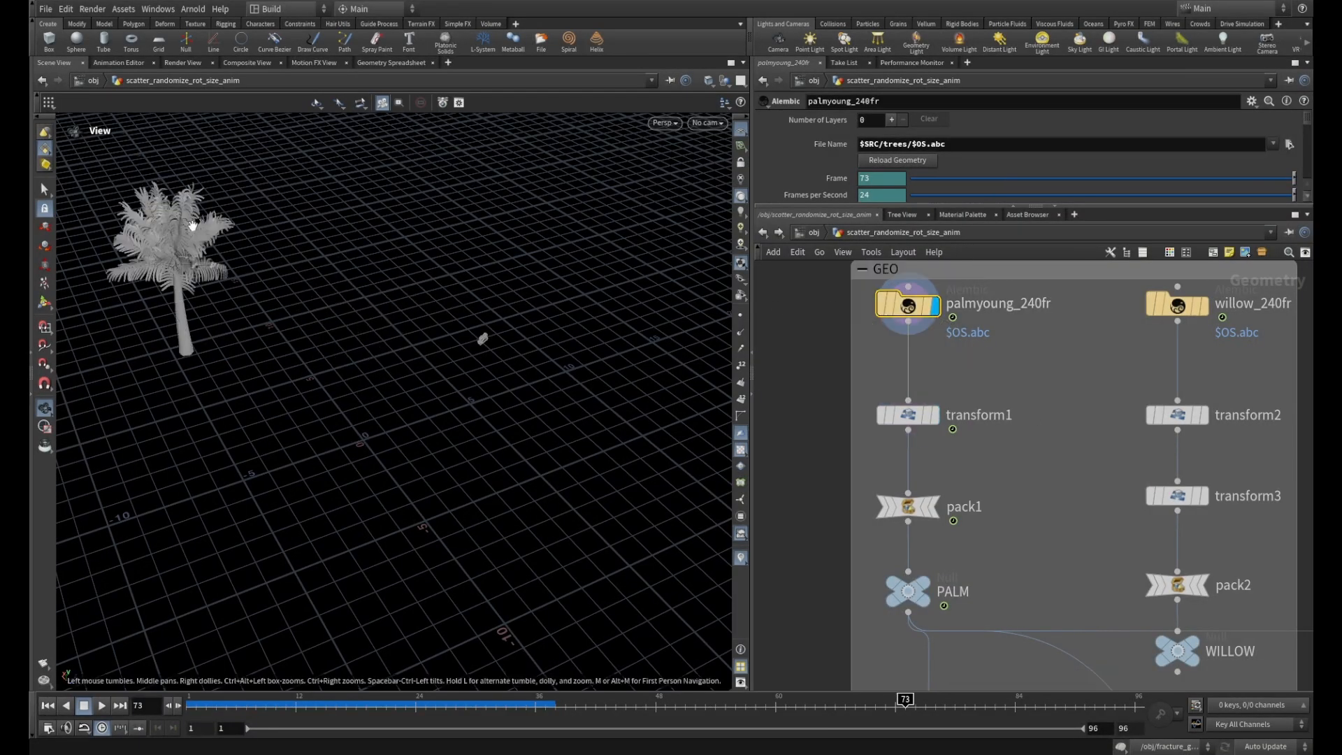
{"action": "left_click", "coordinate": [102, 706]}
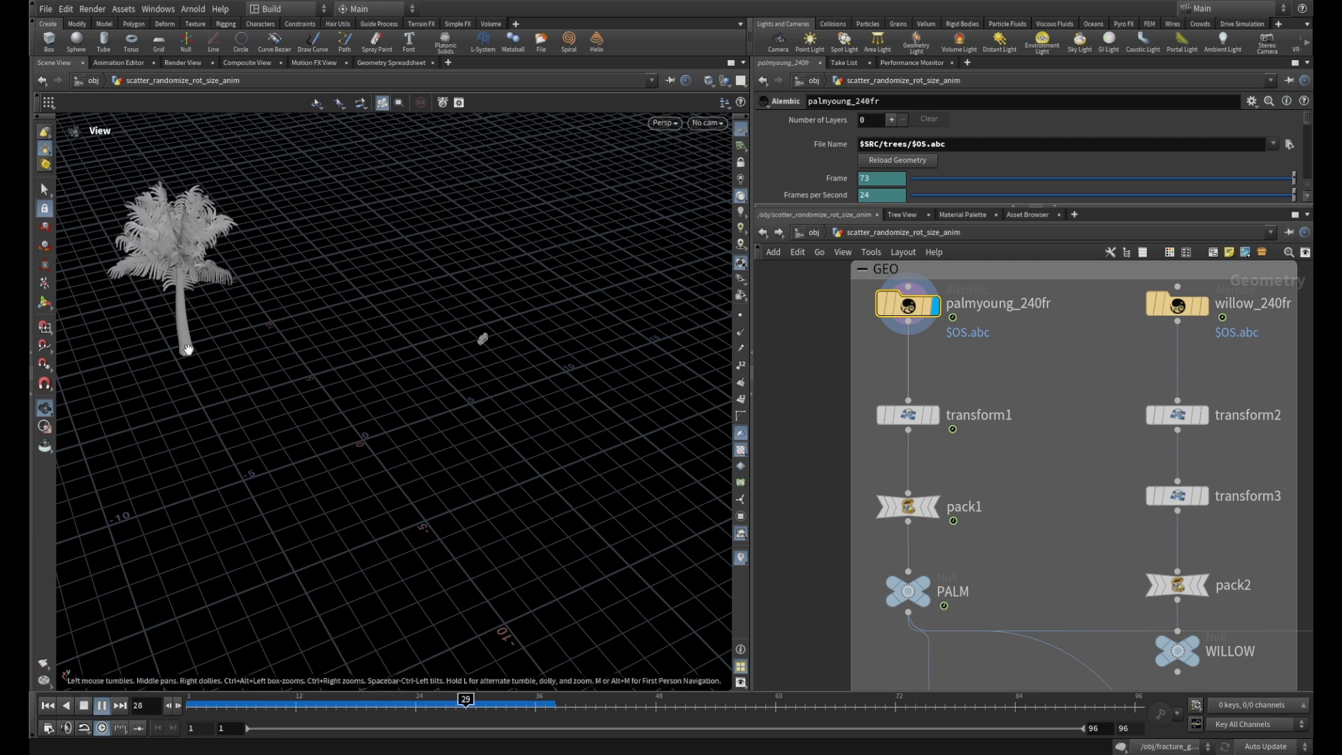
{"action": "left_click", "coordinate": [84, 707]}
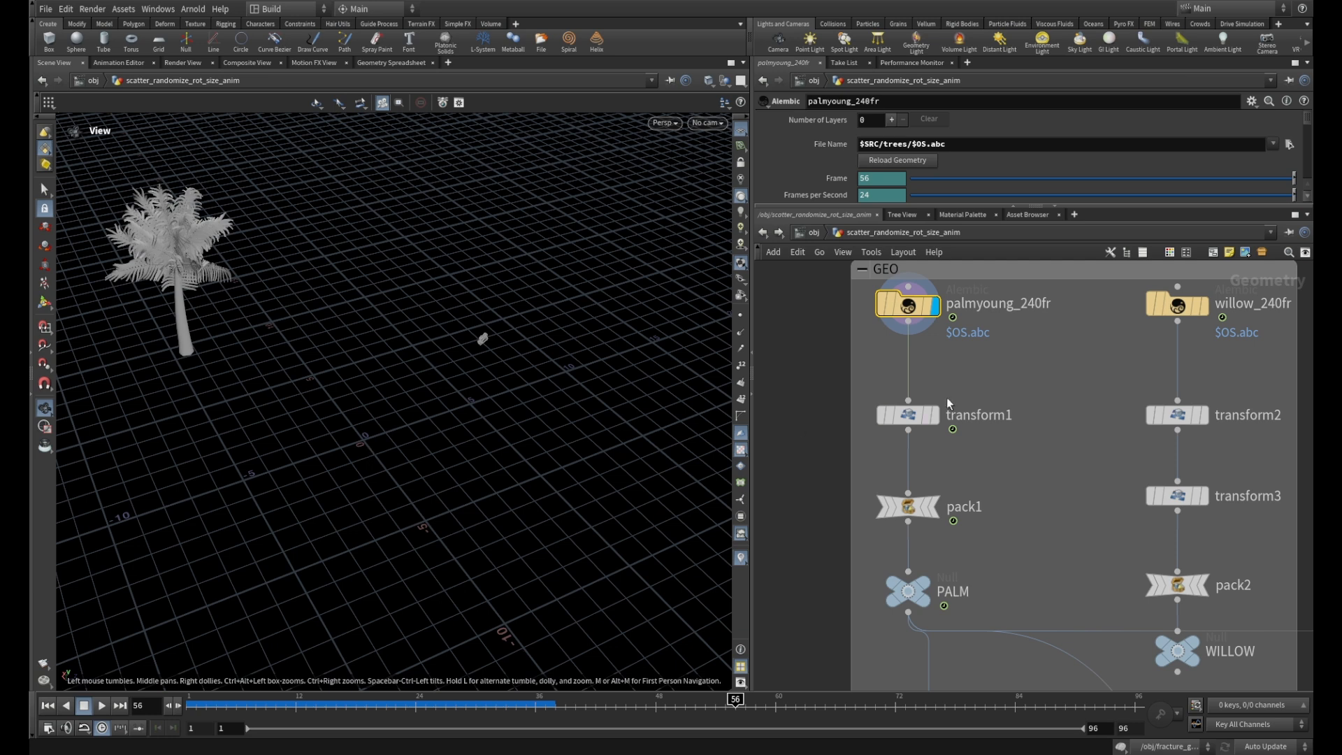
{"action": "left_click", "coordinate": [936, 415]}
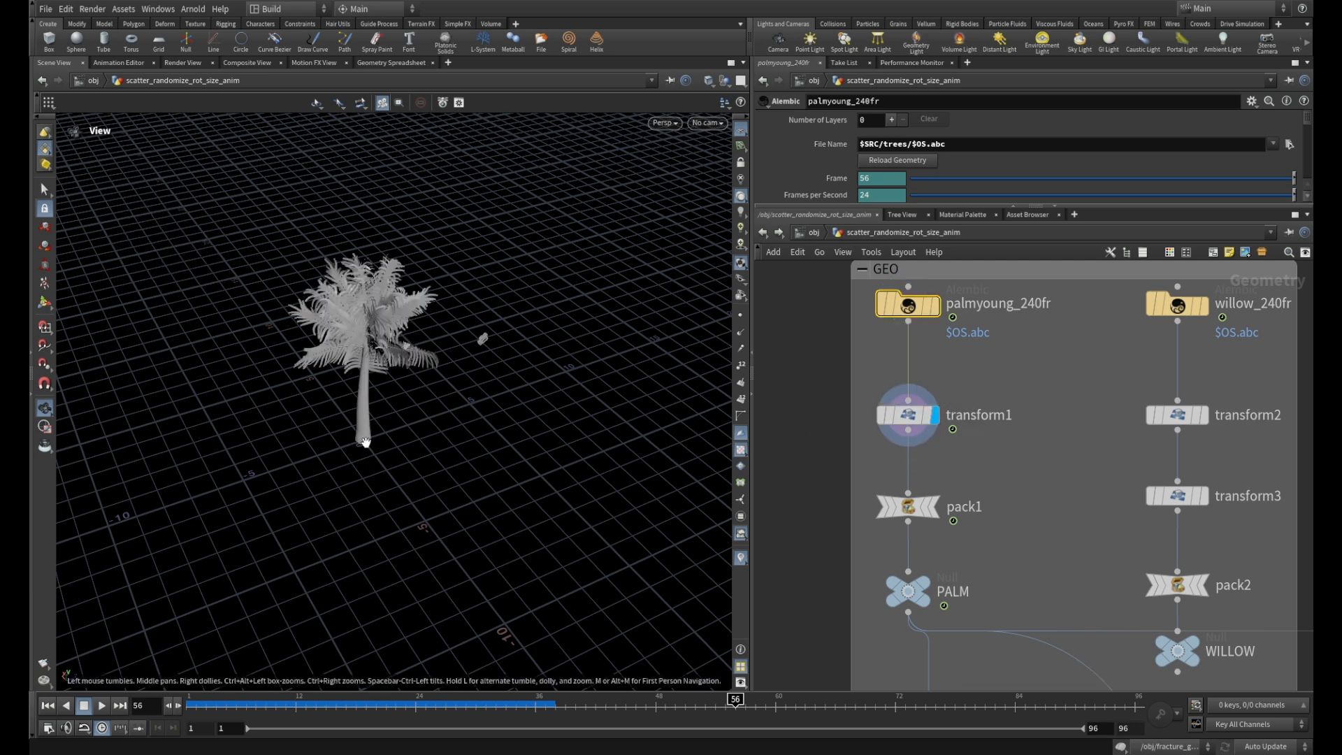
Check the node information of the palmyoung_240fr Alembic and close it.
{"action": "mouse_move", "coordinate": [1024, 525]}
{"action": "middle_mouse_down"}
{"action": "mouse_move", "coordinate": [1035, 510]}
{"action": "mouse_move", "coordinate": [1042, 541]}
{"action": "middle_mouse_up"}
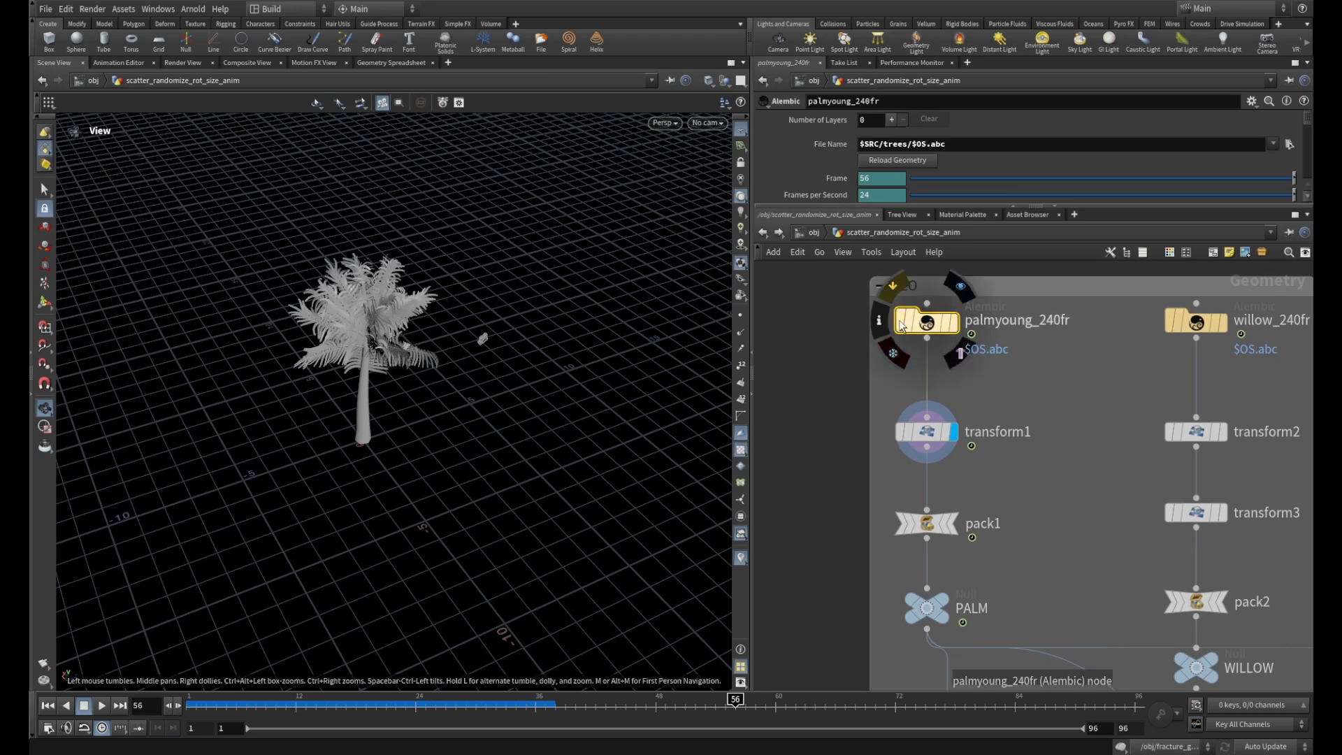
{"action": "left_click", "coordinate": [880, 321]}
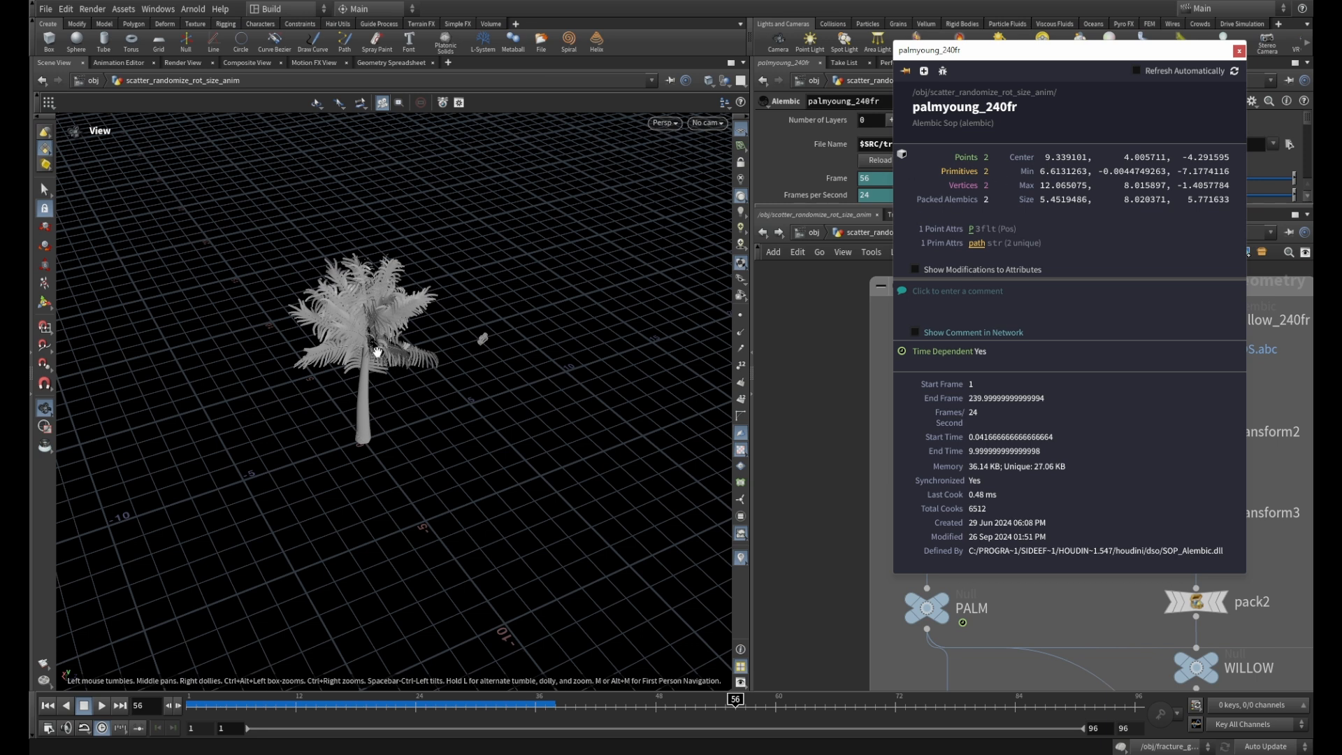
{"action": "left_click", "coordinate": [1239, 51]}
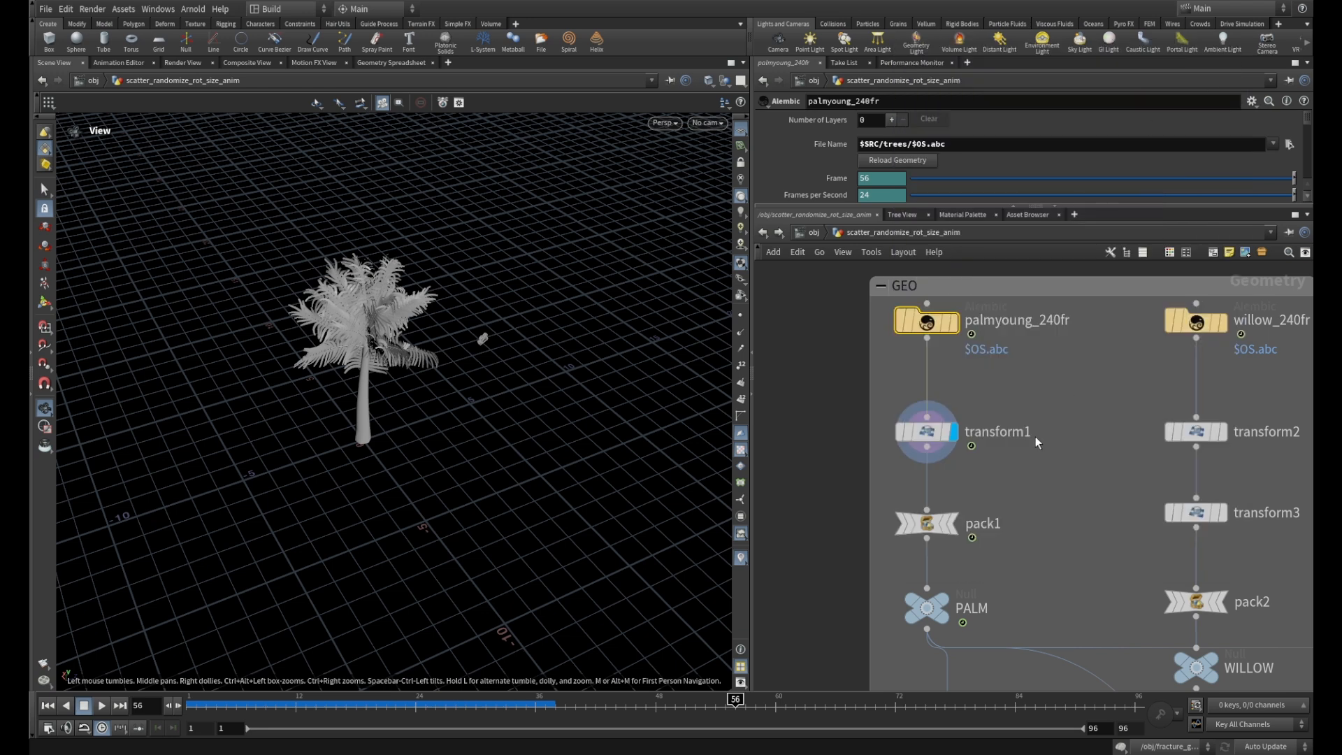
Display the pack1 node under transform1 and check its node information.
{"action": "middle_click_drag", "start_coordinate": [1037, 442], "coordinate": [1072, 339]}
{"action": "left_click", "coordinate": [936, 423]}
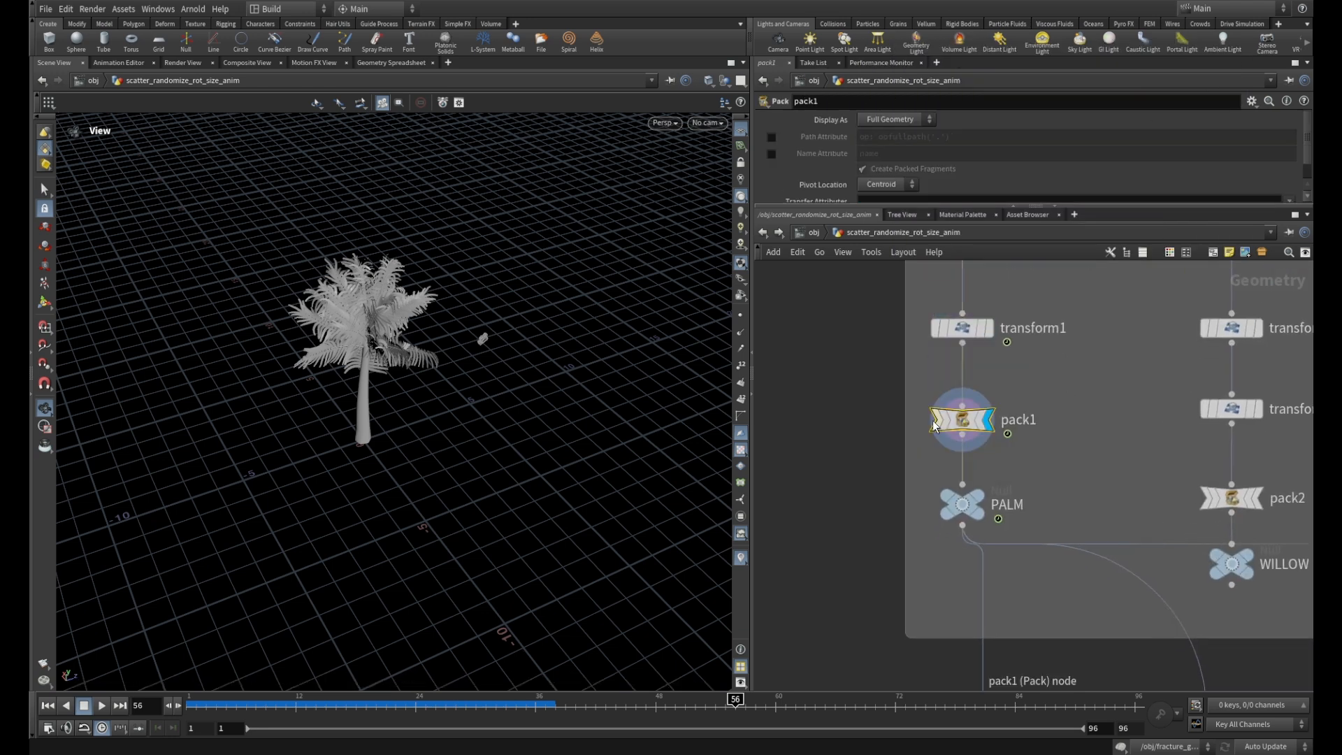
{"action": "mouse_move", "coordinate": [914, 417]}
{"action": "left_click", "coordinate": [997, 449]}
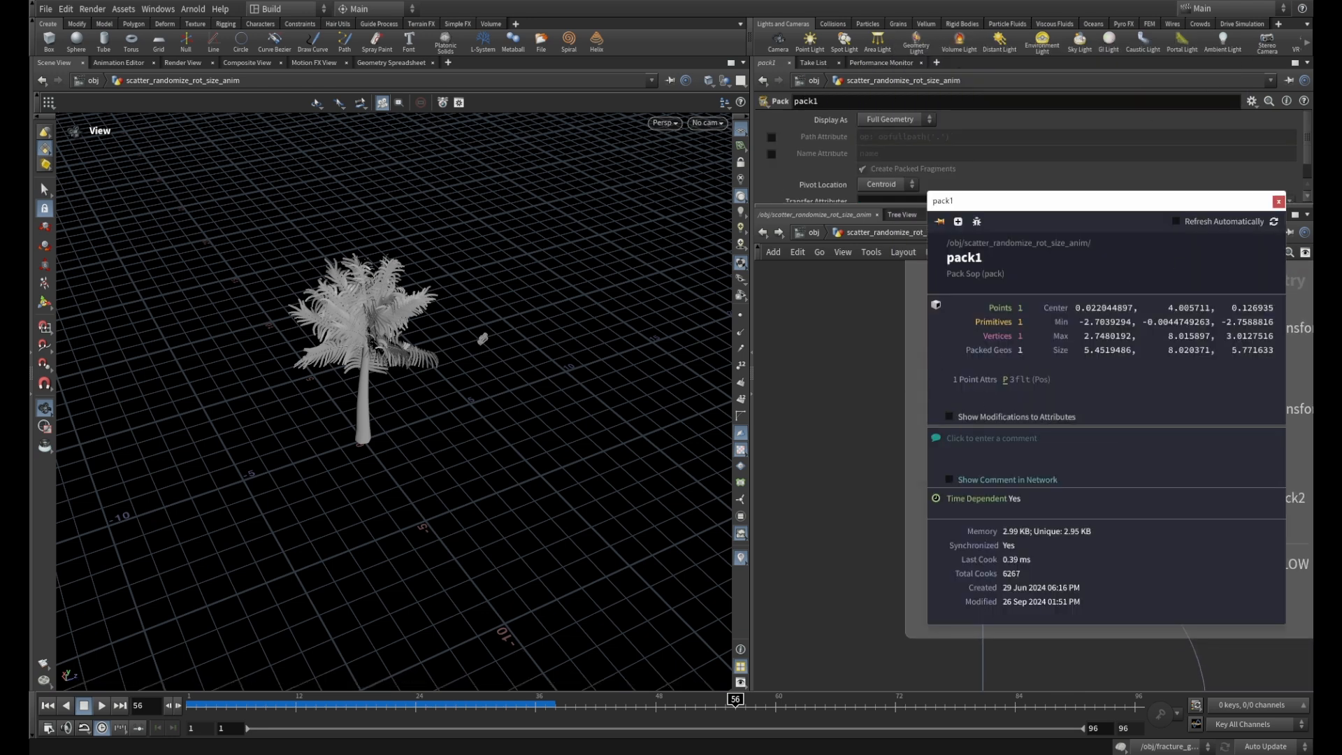
{"action": "left_click", "coordinate": [1278, 204]}
Display the TERRAIN group's grid1 node, show its parameters and view the whole grid.
{"action": "scroll", "coordinate": [1032, 417], "scroll_direction": "down", "scroll_amount": 4}
{"action": "middle_click_drag", "start_coordinate": [1073, 418], "coordinate": [1035, 377]}
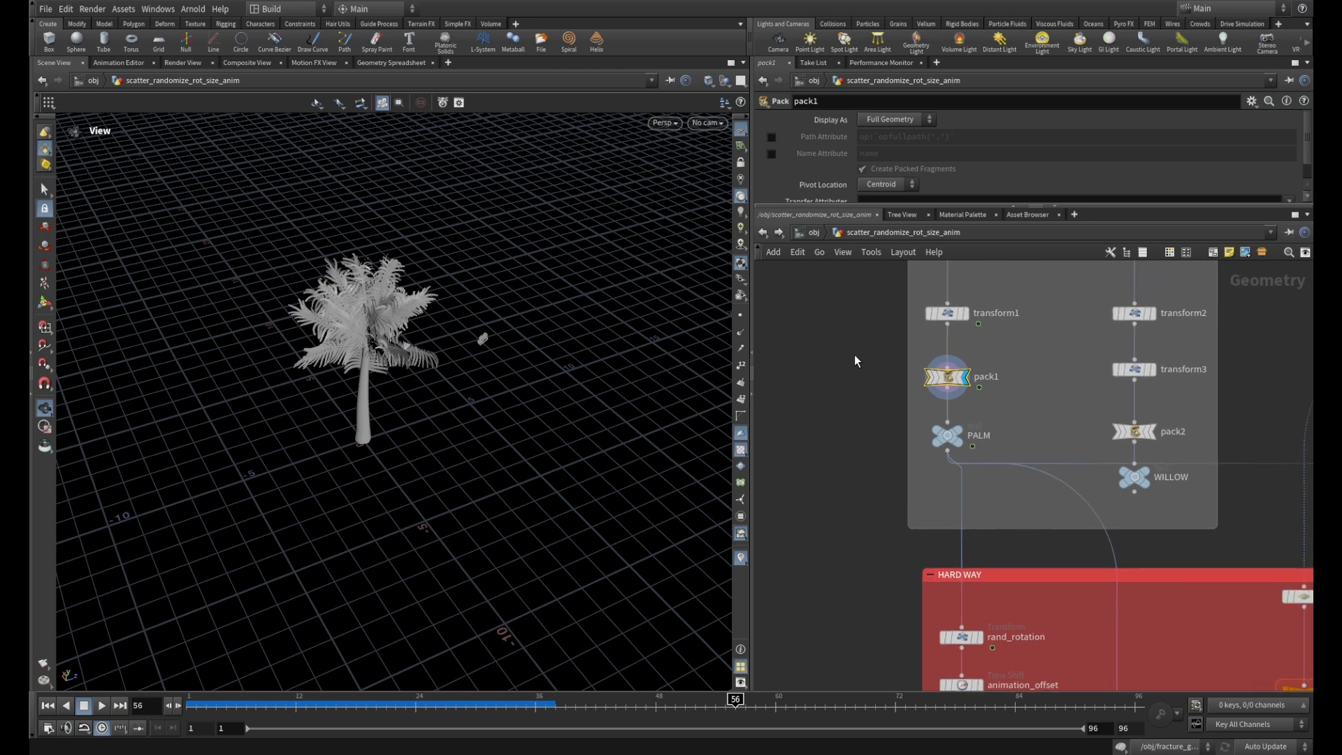
{"action": "scroll", "coordinate": [1075, 373], "scroll_direction": "down", "scroll_amount": 3}
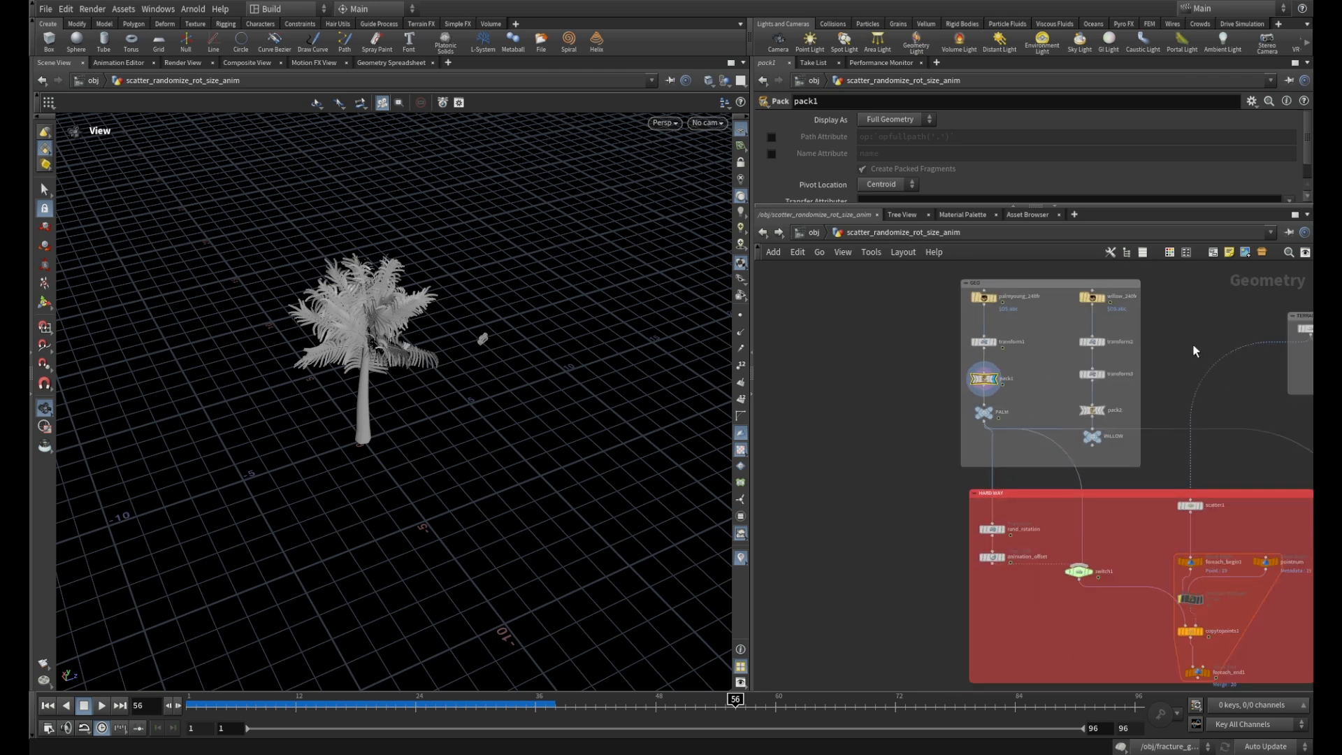
{"action": "middle_click_drag", "start_coordinate": [1299, 344], "coordinate": [1061, 394]}
{"action": "scroll", "coordinate": [1065, 393], "scroll_direction": "up", "scroll_amount": 4}
{"action": "mouse_move", "coordinate": [1063, 374]}
{"action": "left_click", "coordinate": [1091, 340]}
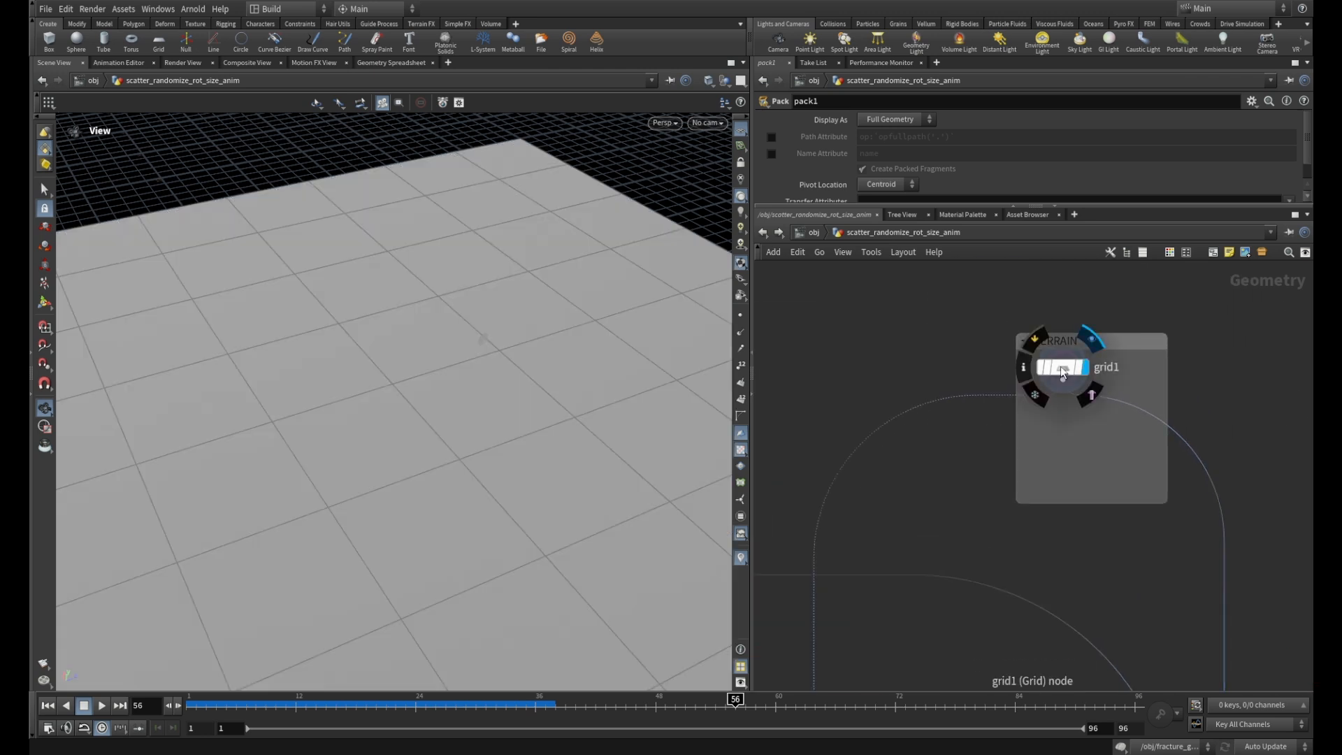
{"action": "left_click", "coordinate": [1063, 371]}
{"action": "left_click_drag", "start_coordinate": [569, 273], "coordinate": [514, 230]}
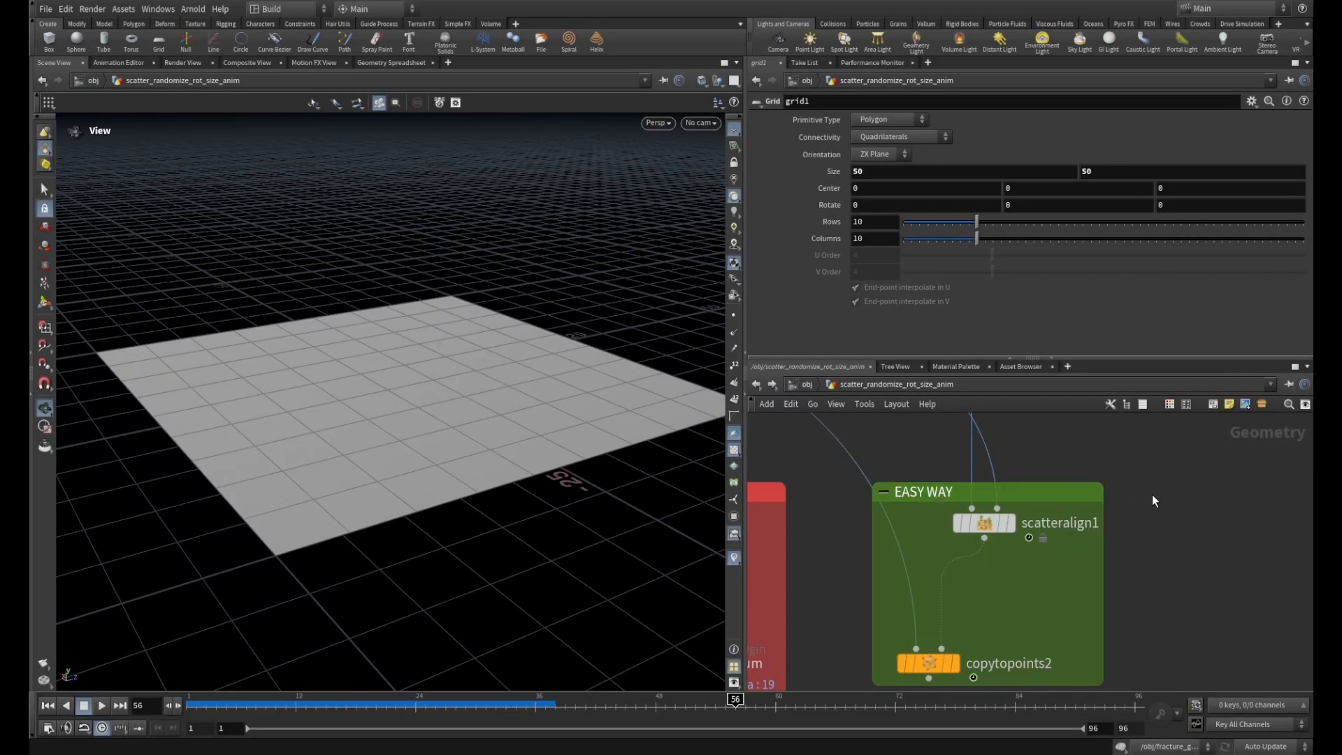
Add a Scatter and Align node beside the EASY WAY group.
{"action": "scroll", "coordinate": [1154, 501], "scroll_direction": "down", "scroll_amount": 3}
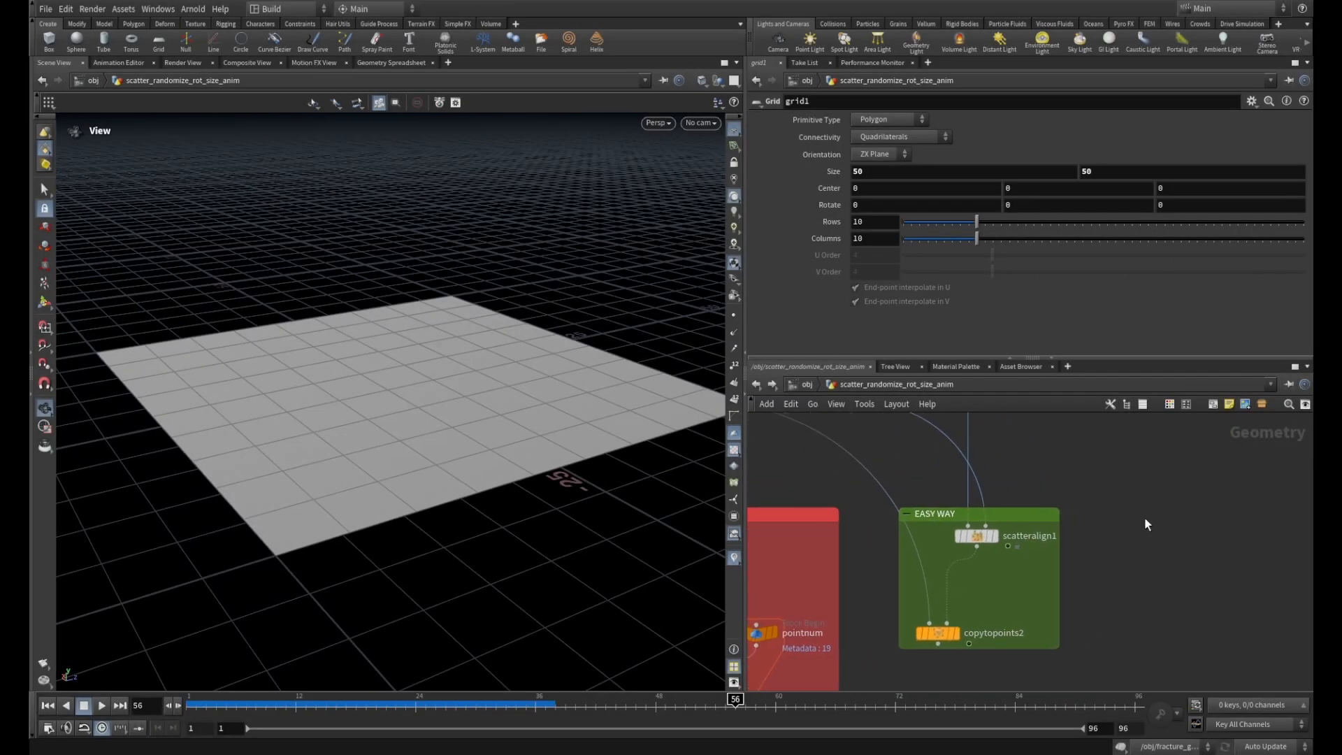
{"action": "key", "text": "Tab"}
{"action": "type", "text": "sca"}
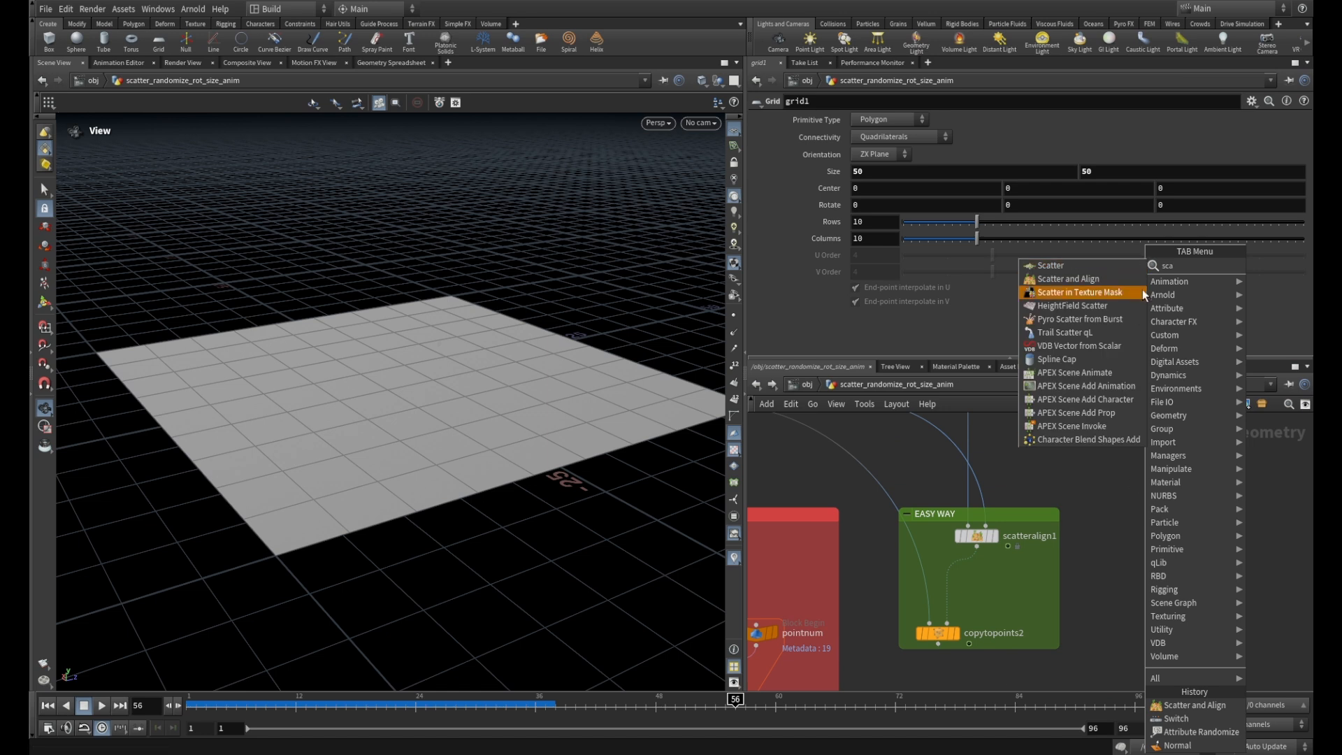
{"action": "left_click", "coordinate": [1069, 279]}
{"action": "left_click", "coordinate": [1157, 531]}
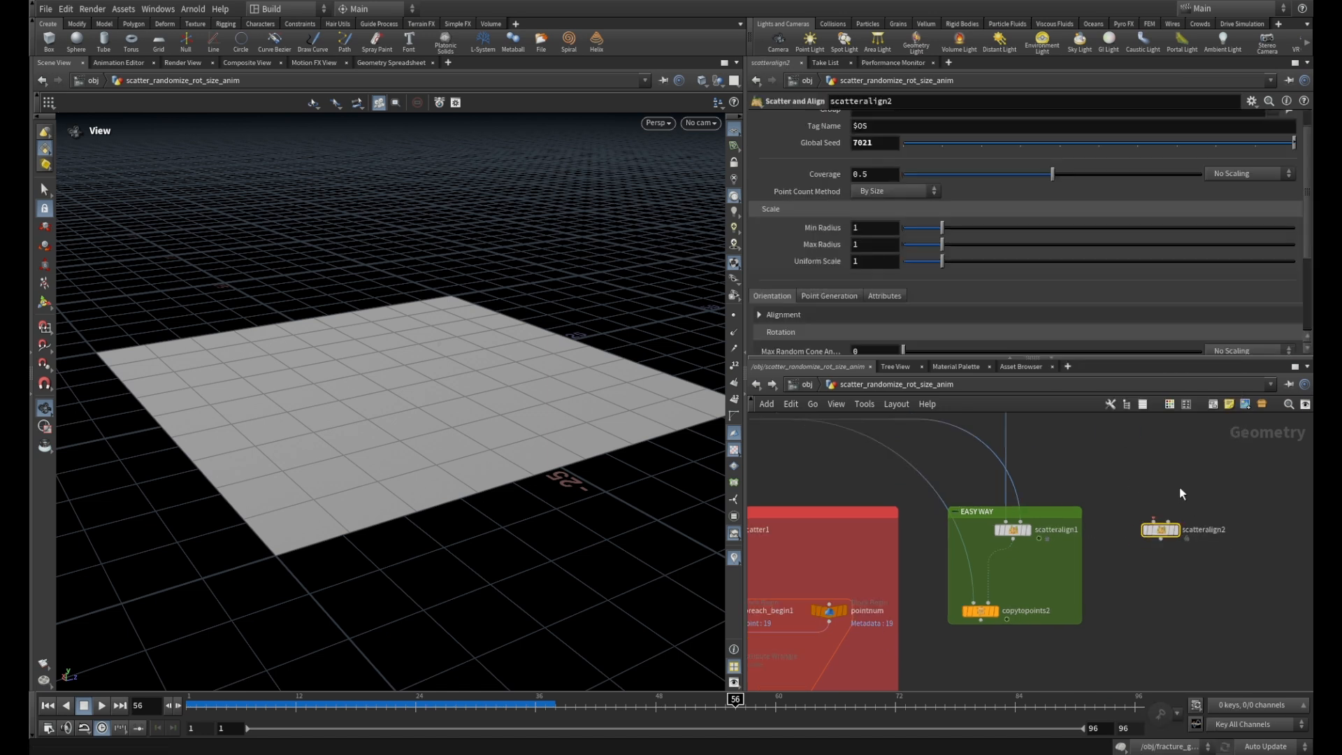
Connect grid1 to the new Scatter and Align node's Scatter Surface input and display the node.
{"action": "middle_click_drag", "start_coordinate": [1182, 494], "coordinate": [1119, 532]}
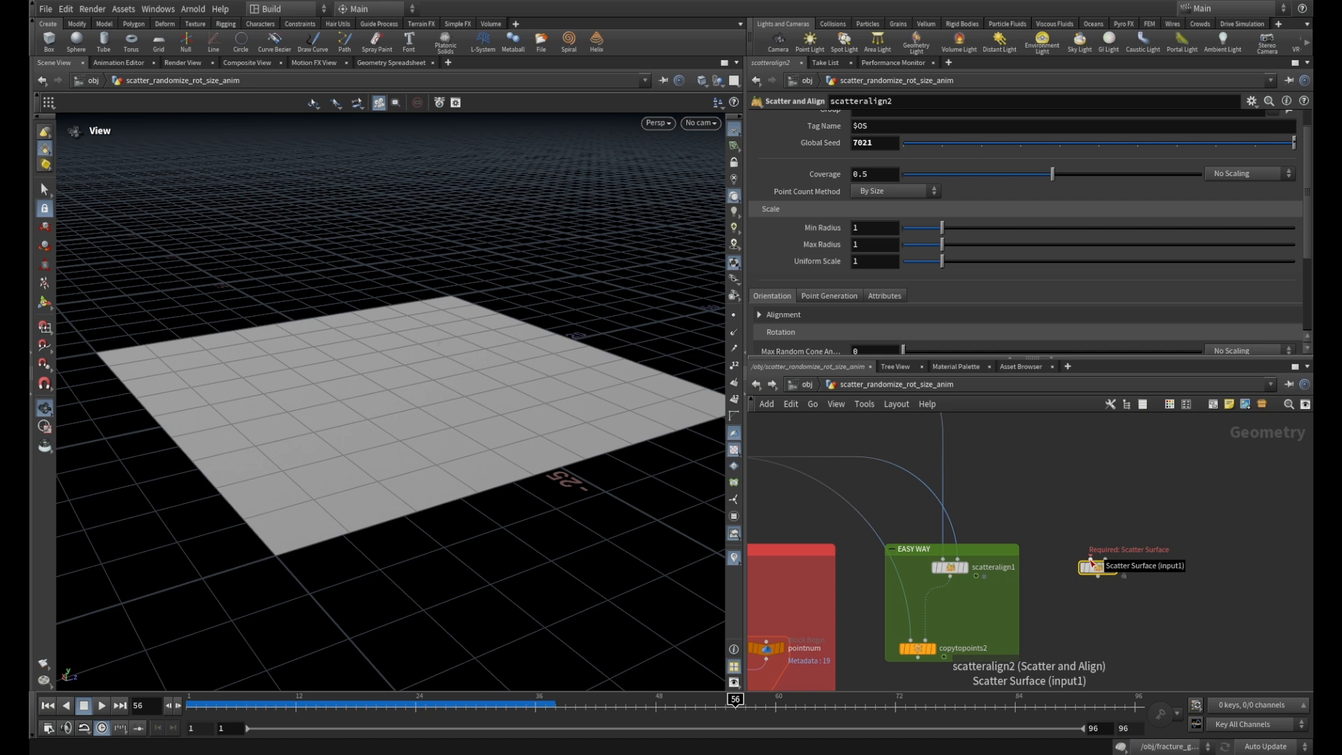
{"action": "scroll", "coordinate": [1080, 539], "scroll_direction": "down", "scroll_amount": 3}
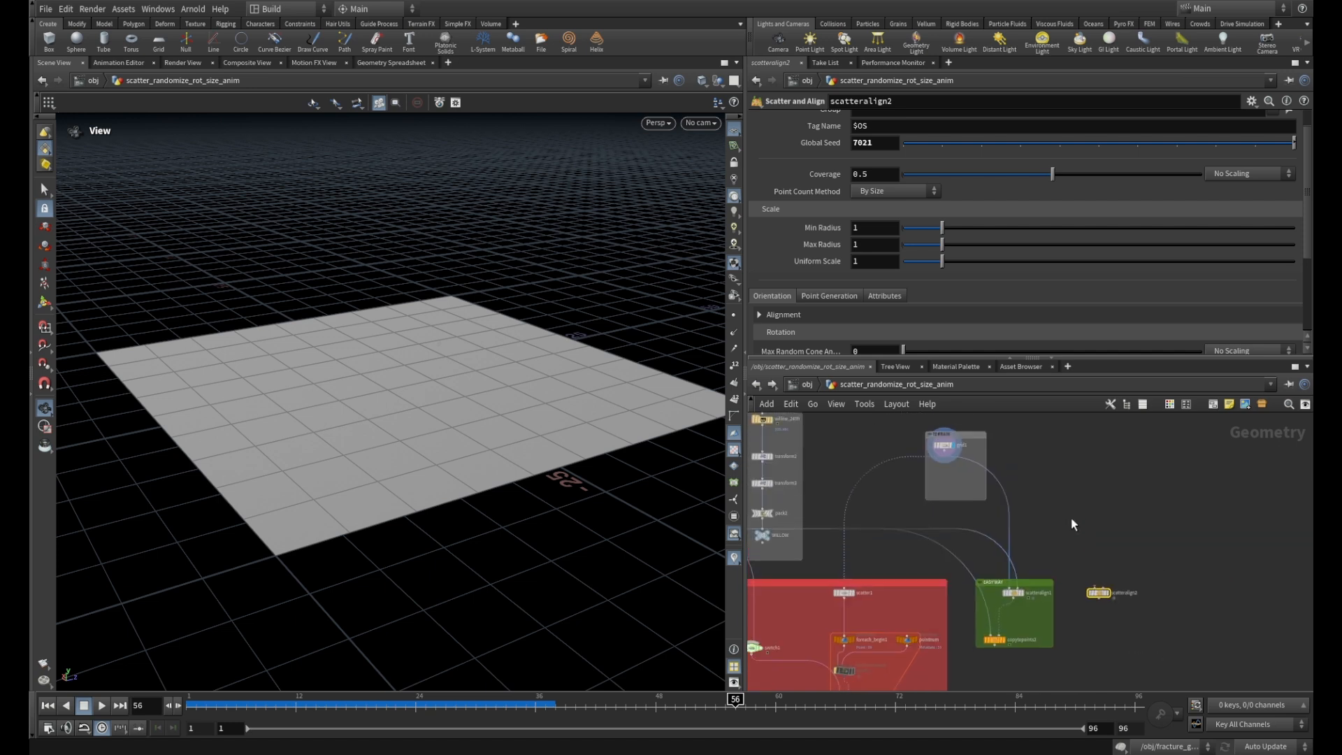
{"action": "scroll", "coordinate": [1074, 524], "scroll_direction": "up", "scroll_amount": 1}
{"action": "left_click", "coordinate": [1099, 588]}
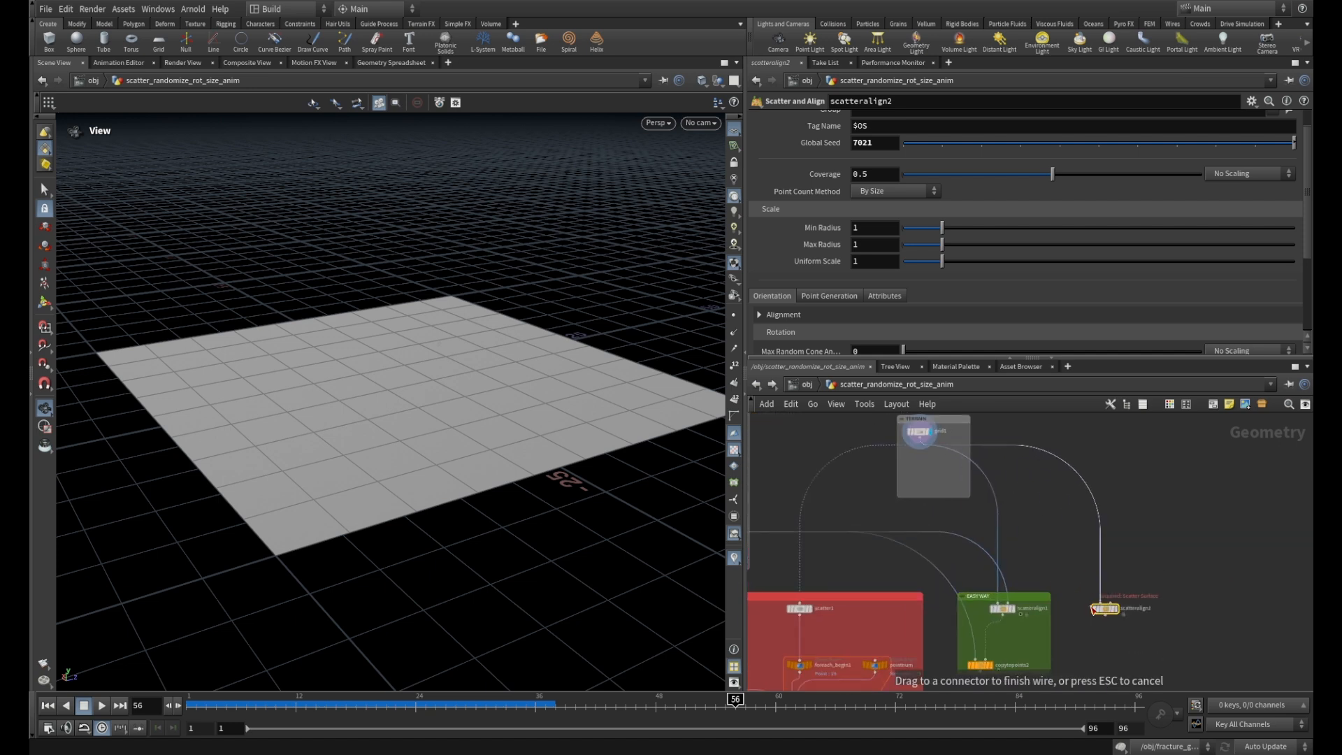
{"action": "left_click_drag", "start_coordinate": [1092, 607], "coordinate": [1094, 608]}
{"action": "middle_click_drag", "start_coordinate": [1181, 587], "coordinate": [1180, 497]}
{"action": "scroll", "coordinate": [1180, 497], "scroll_direction": "up", "scroll_amount": 4}
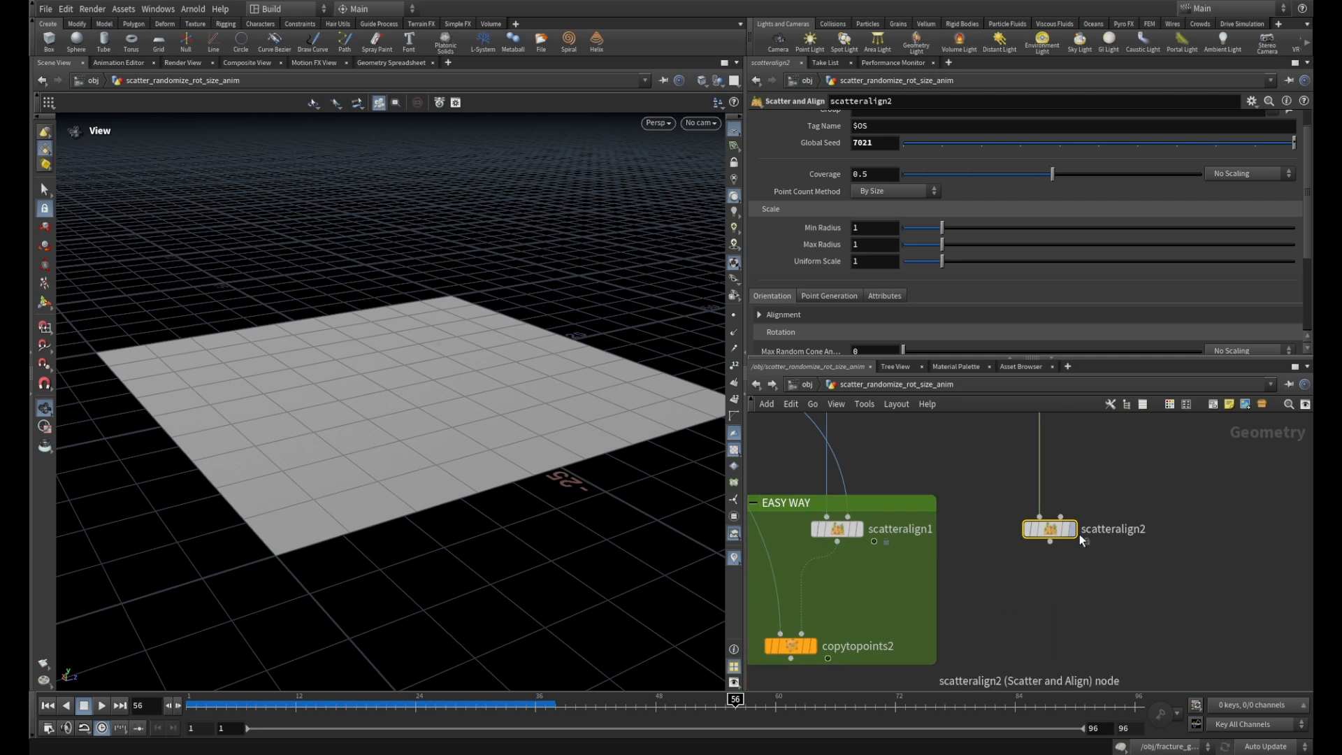
{"action": "left_click", "coordinate": [1075, 532]}
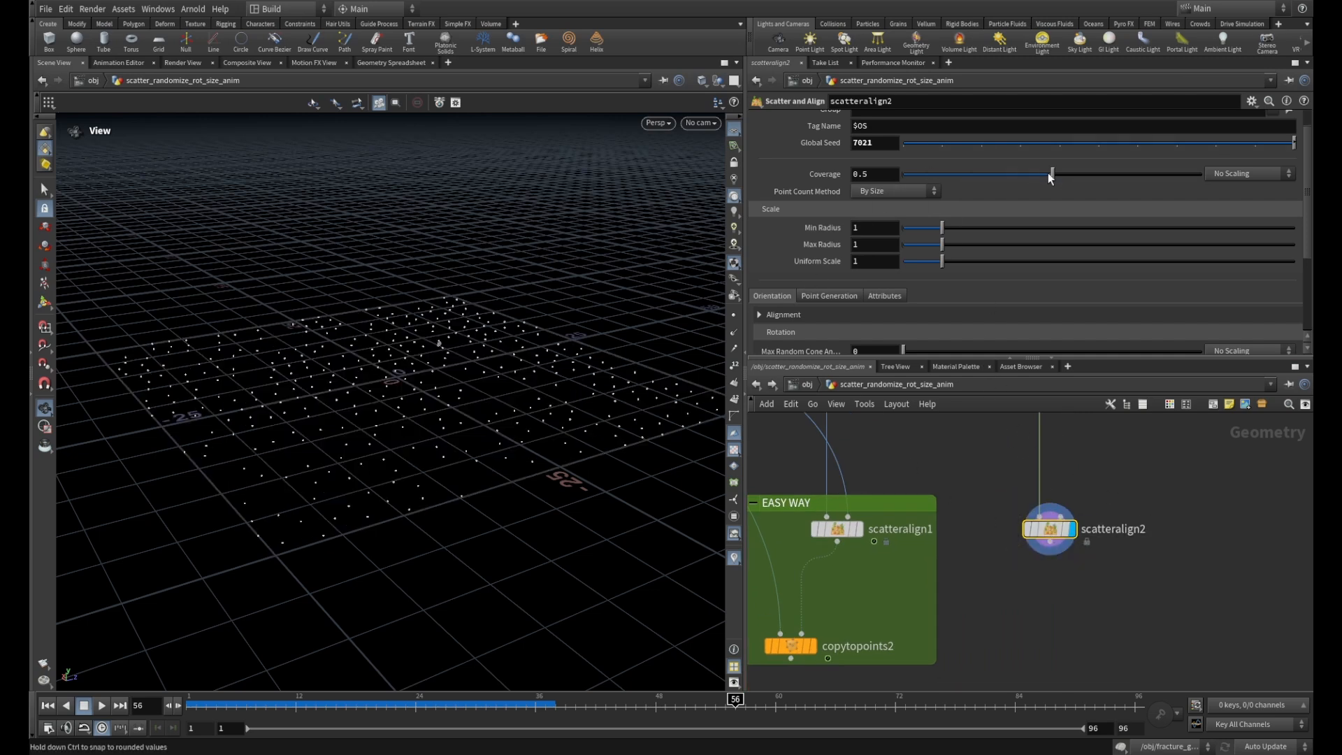
Set the new Scatter and Align node's Coverage to 0.324 and Global Seed to 5.
{"action": "left_click_drag", "start_coordinate": [1054, 180], "coordinate": [1001, 175]}
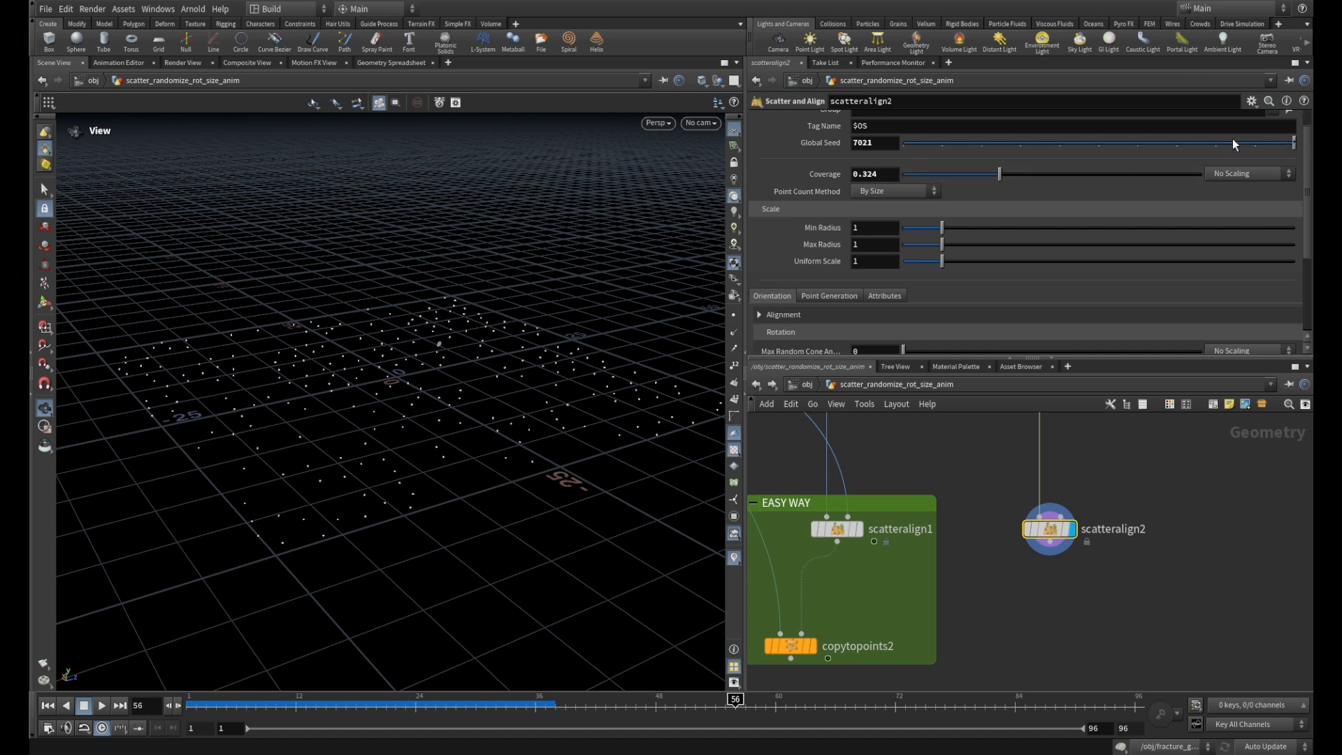
{"action": "left_click_drag", "start_coordinate": [1295, 143], "coordinate": [1099, 143]}
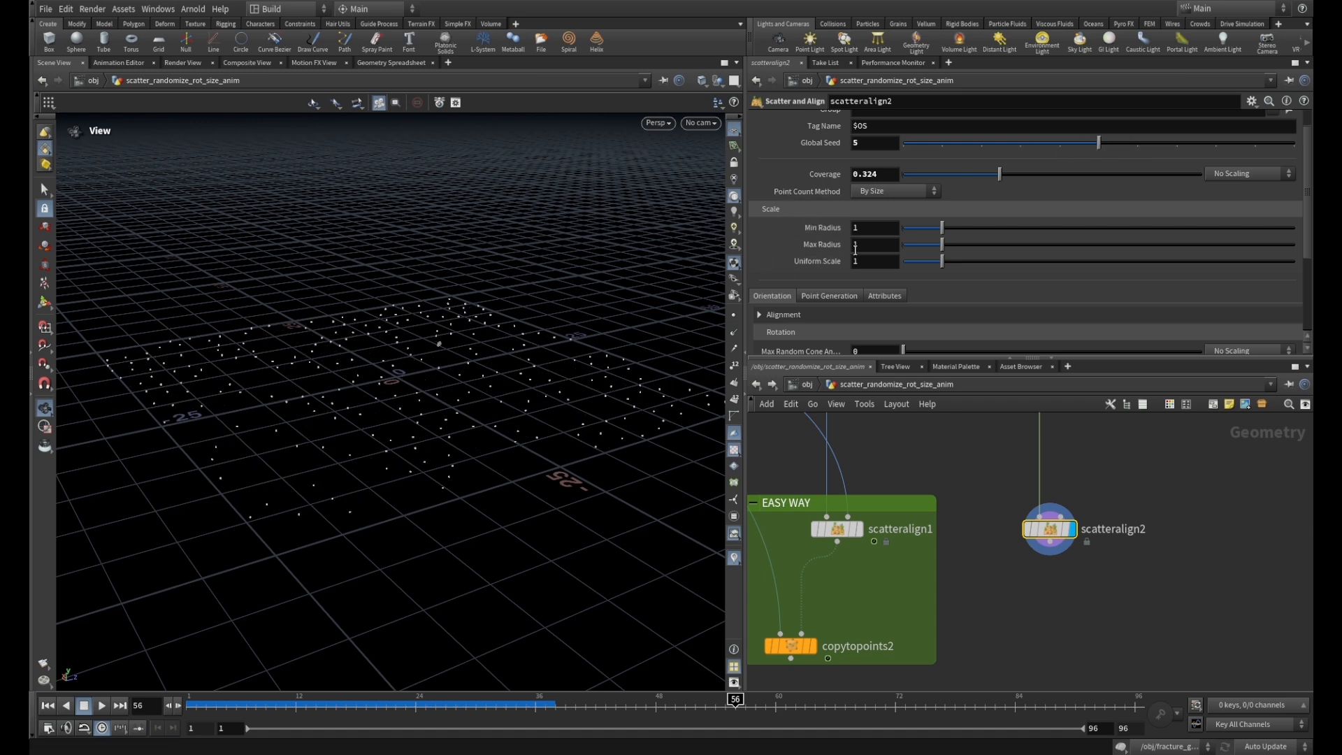
Open the Geometry Spreadsheet to inspect the pscale and orient attributes of the new Scatter and Align node's points.
{"action": "scroll", "coordinate": [931, 272], "scroll_direction": "down", "scroll_amount": 3}
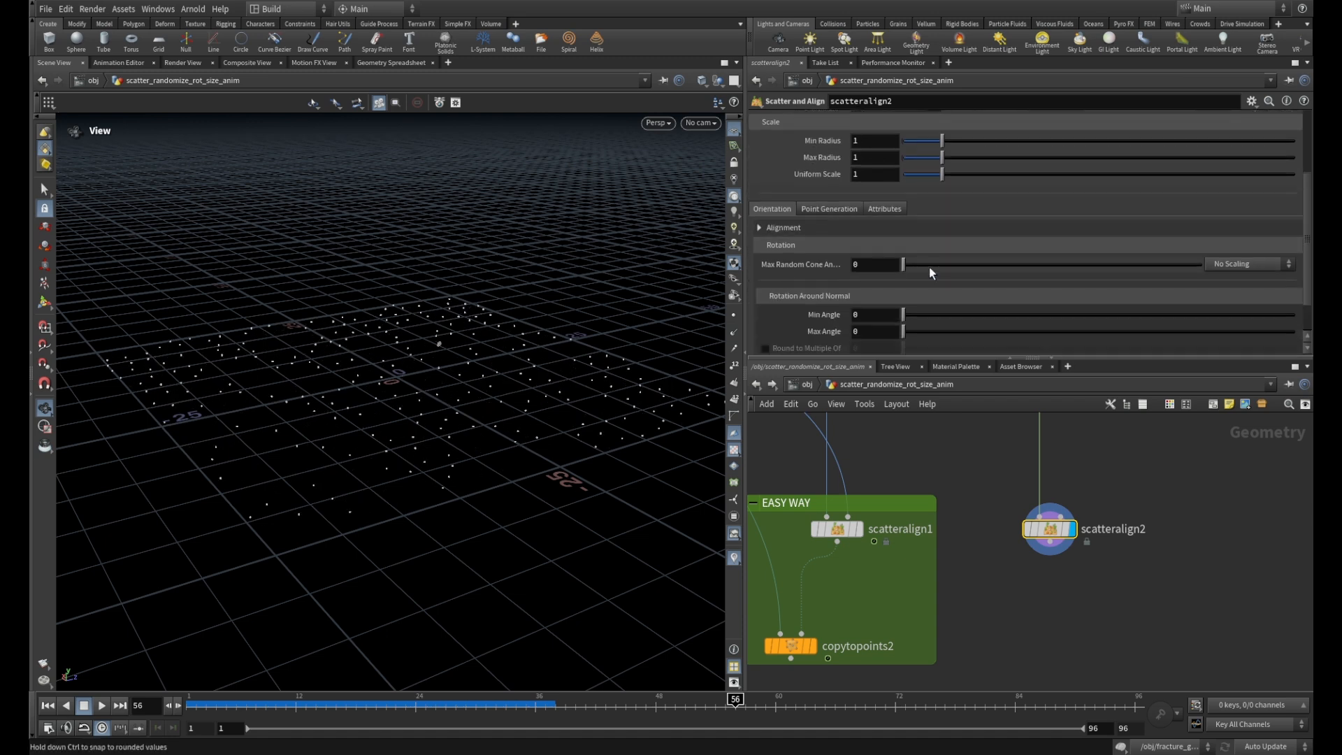
{"action": "scroll", "coordinate": [931, 273], "scroll_direction": "down", "scroll_amount": 2}
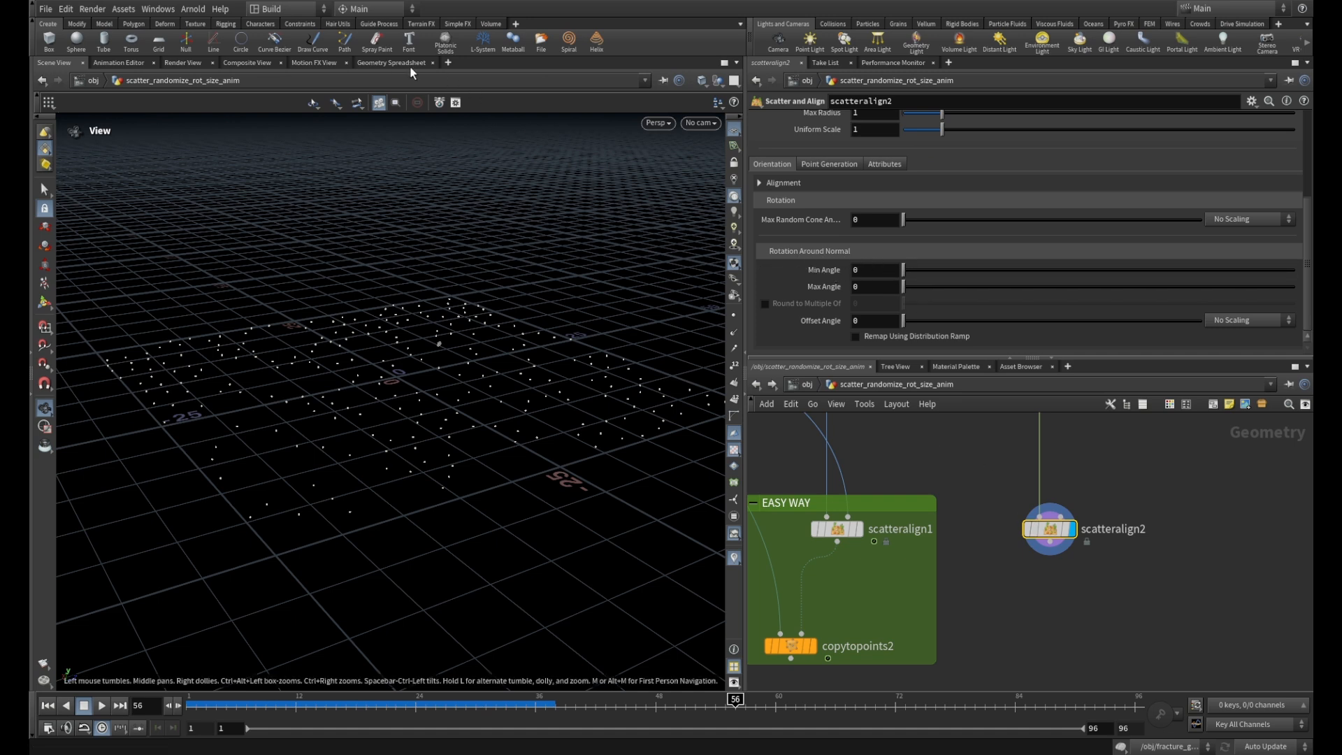
{"action": "left_click", "coordinate": [391, 63]}
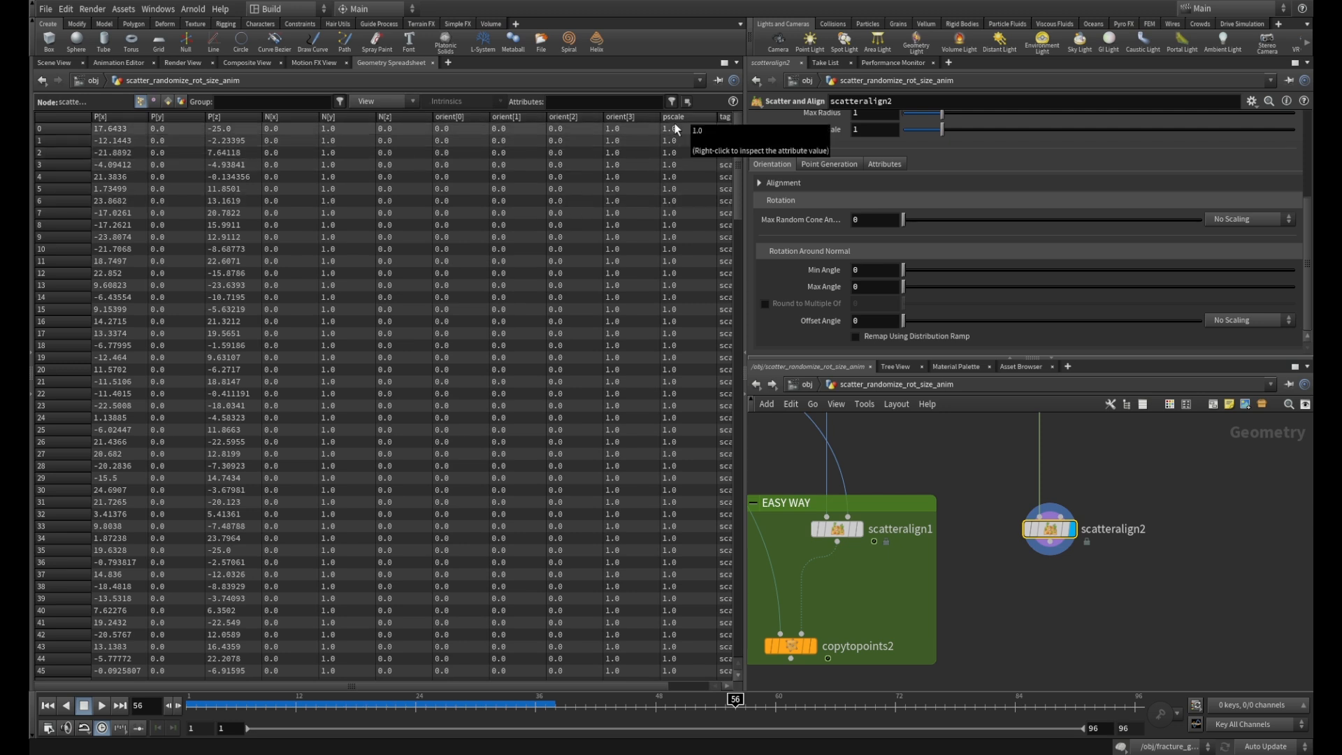
Set the new Scatter and Align node's Min Radius to 0.62 and its Max Angle around the normal to 239.2.
{"action": "scroll", "coordinate": [886, 147], "scroll_direction": "up", "scroll_amount": 2}
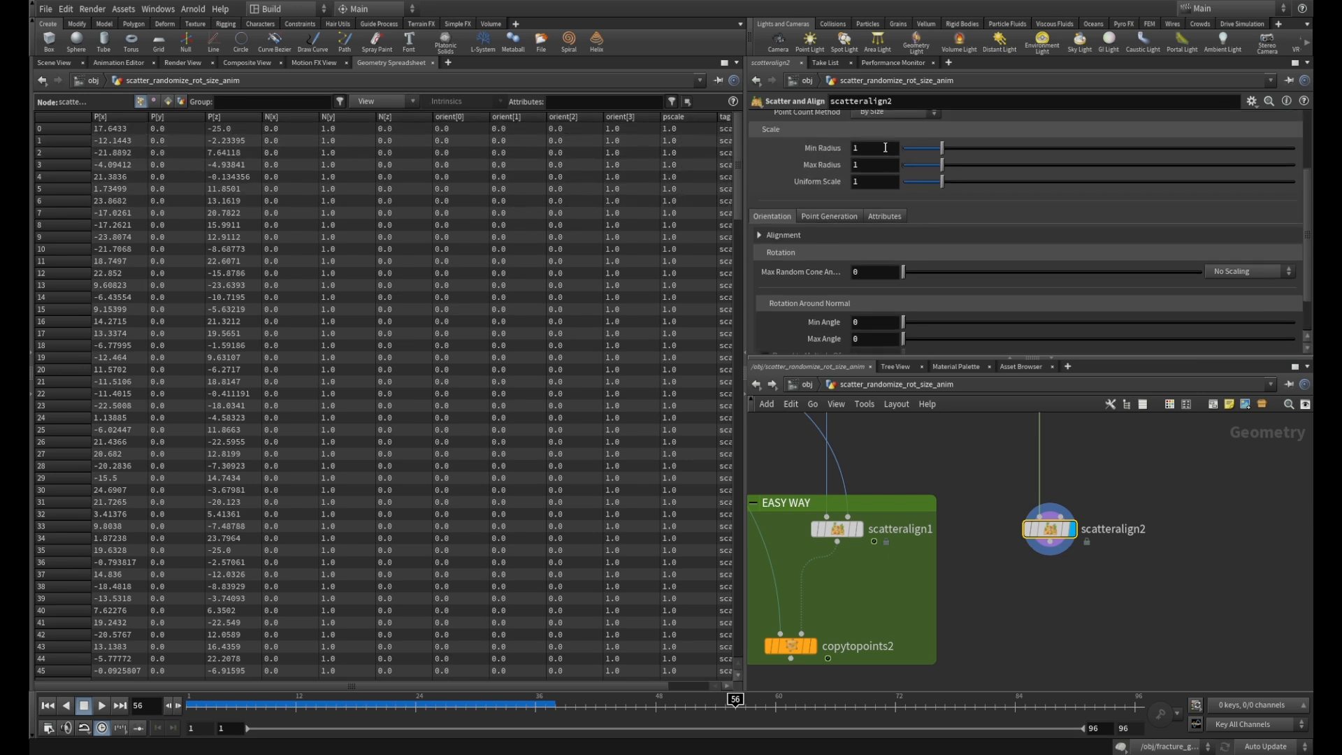
{"action": "scroll", "coordinate": [874, 155], "scroll_direction": "up", "scroll_amount": 2}
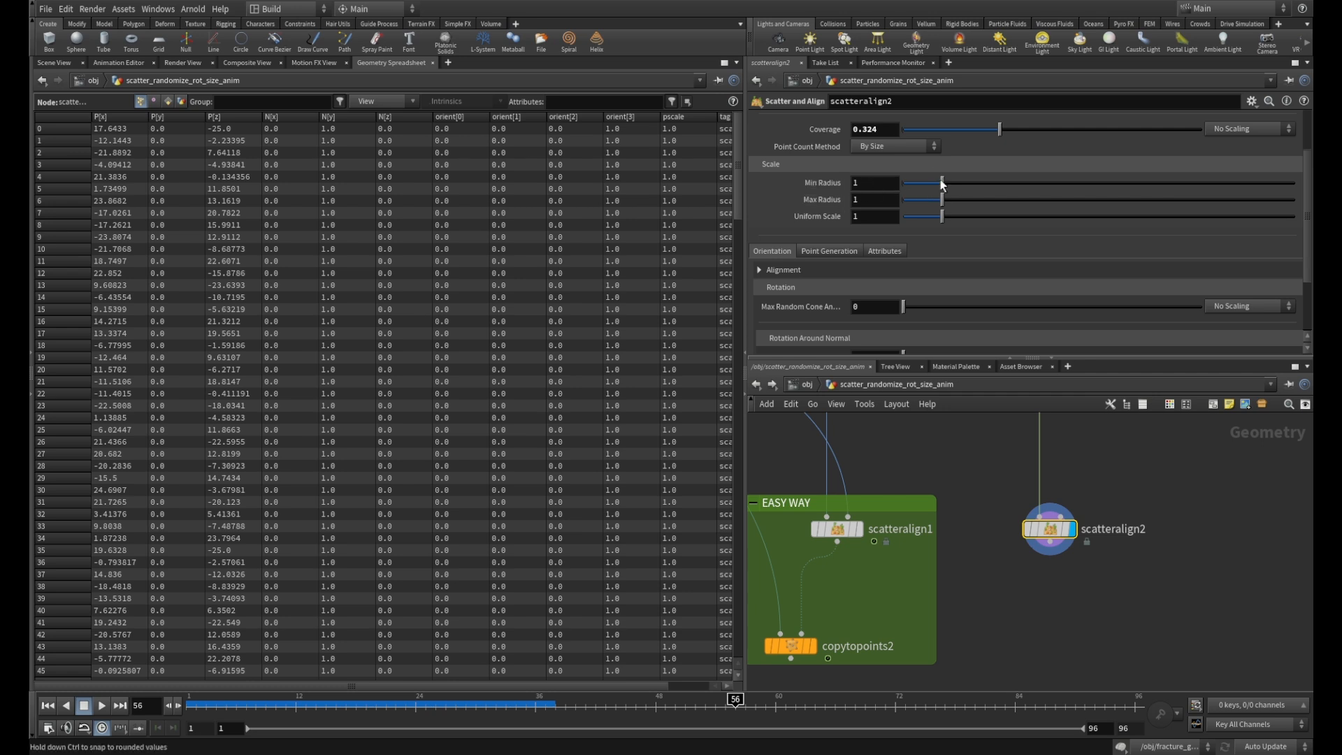
{"action": "left_click_drag", "start_coordinate": [942, 183], "coordinate": [928, 180]}
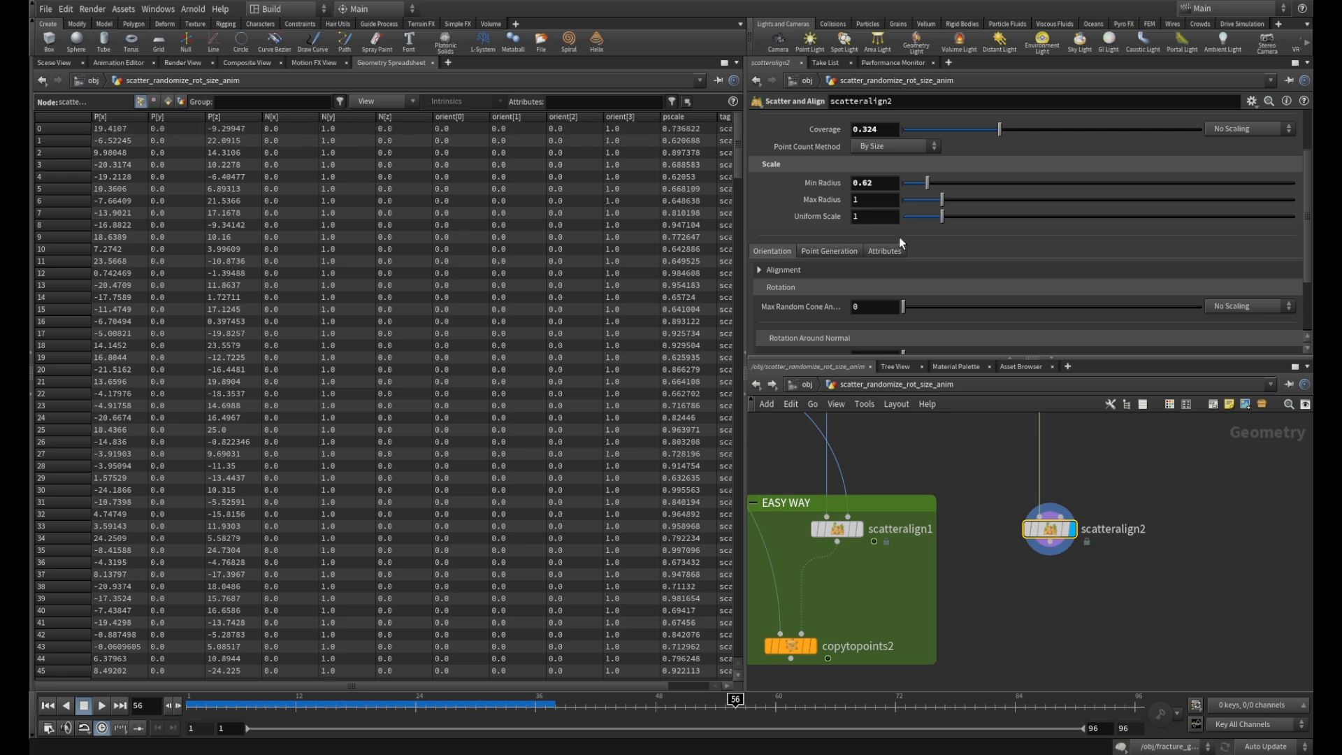
{"action": "scroll", "coordinate": [900, 252], "scroll_direction": "down", "scroll_amount": 3}
{"action": "left_click_drag", "start_coordinate": [905, 288], "coordinate": [1163, 293]}
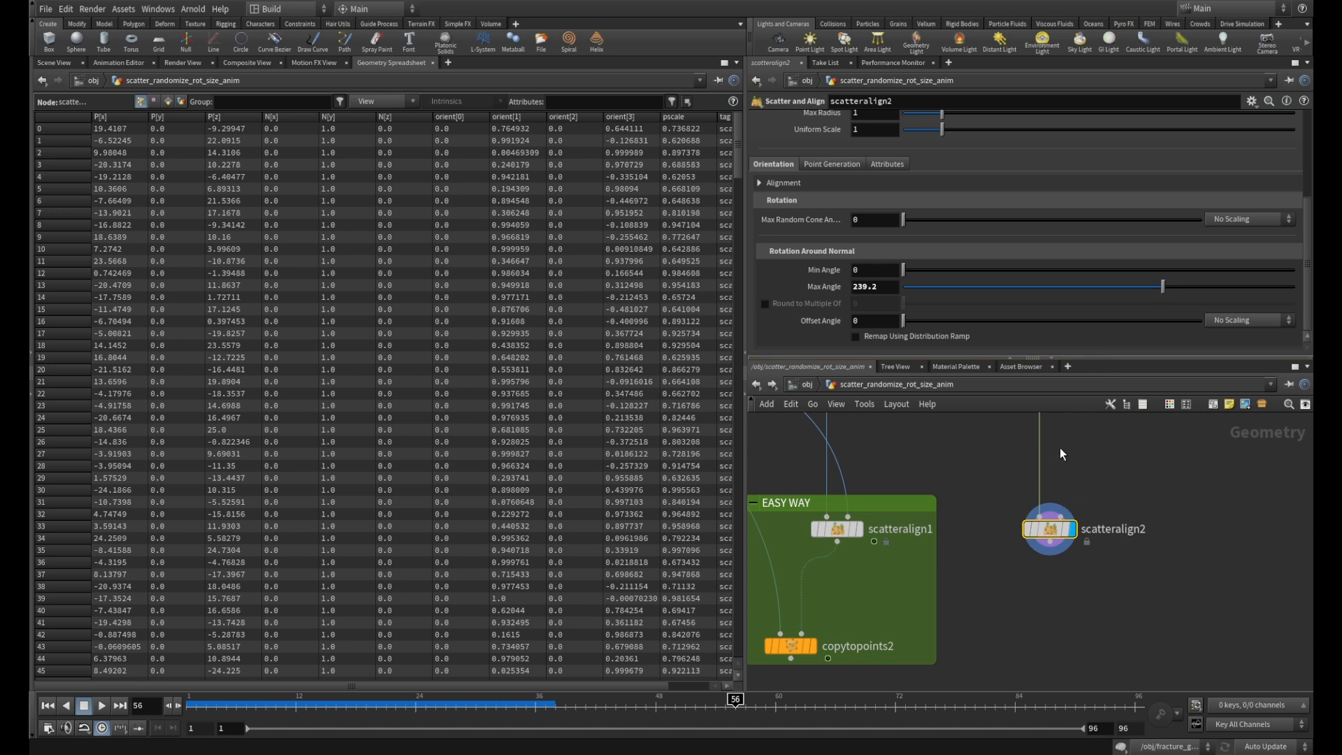
Add a Copy to Points node below the scatteralign2 node.
{"action": "scroll", "coordinate": [1122, 464], "scroll_direction": "down", "scroll_amount": 3}
{"action": "middle_click_drag", "start_coordinate": [1127, 471], "coordinate": [1124, 534]}
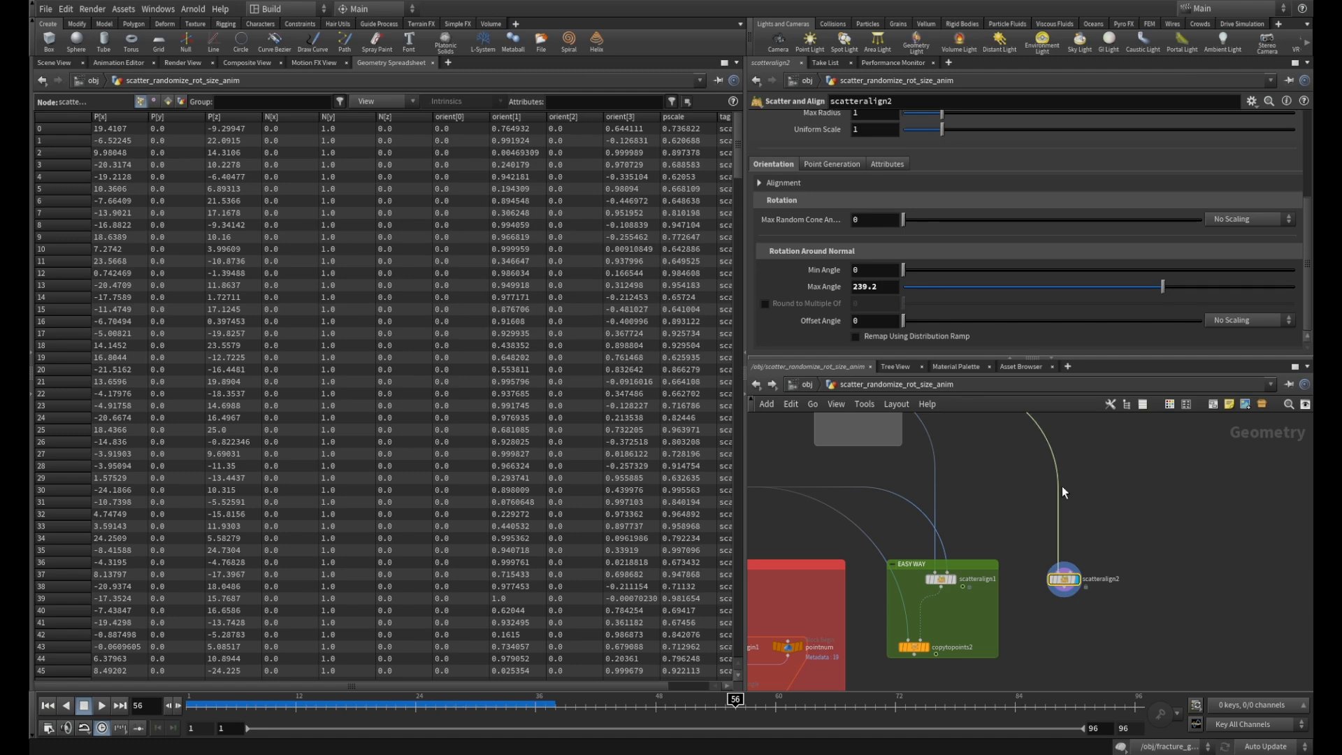
{"action": "scroll", "coordinate": [1063, 492], "scroll_direction": "down", "scroll_amount": 3}
{"action": "middle_click_drag", "start_coordinate": [1115, 485], "coordinate": [1140, 511]}
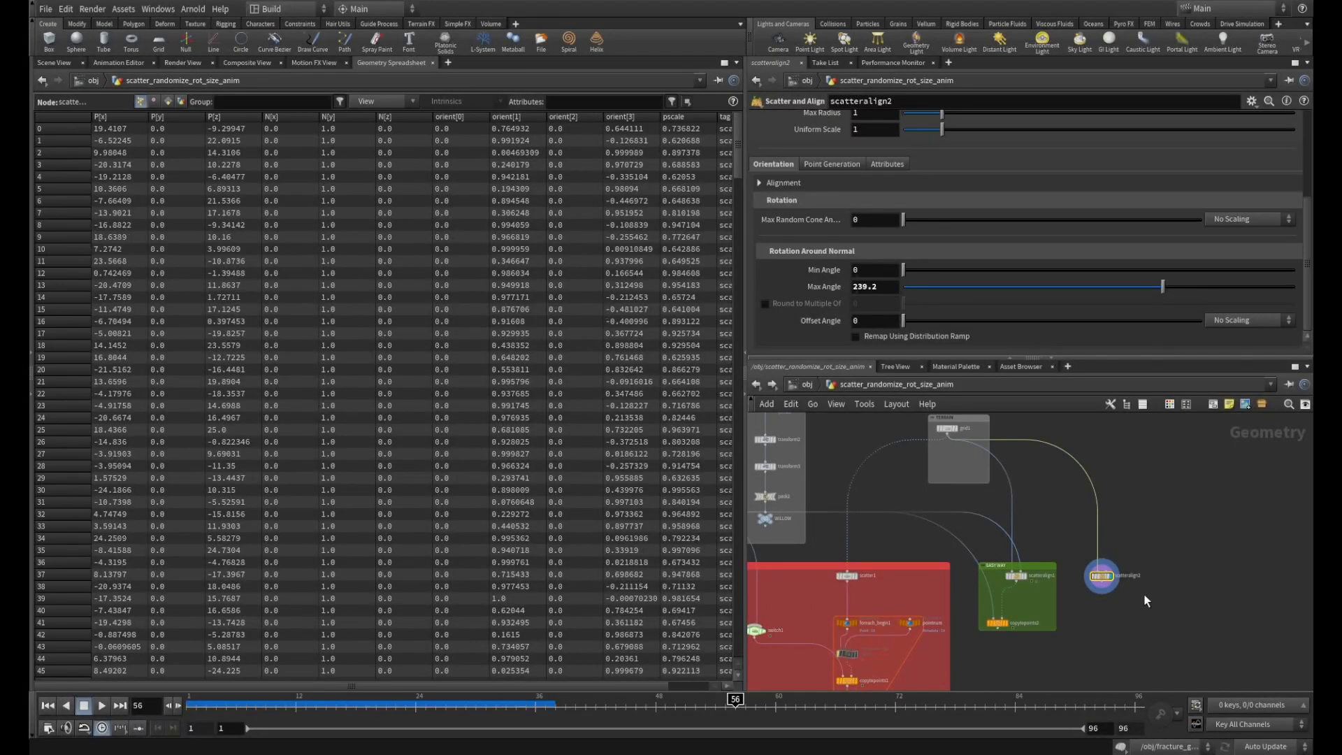
{"action": "scroll", "coordinate": [1140, 585], "scroll_direction": "up", "scroll_amount": 3}
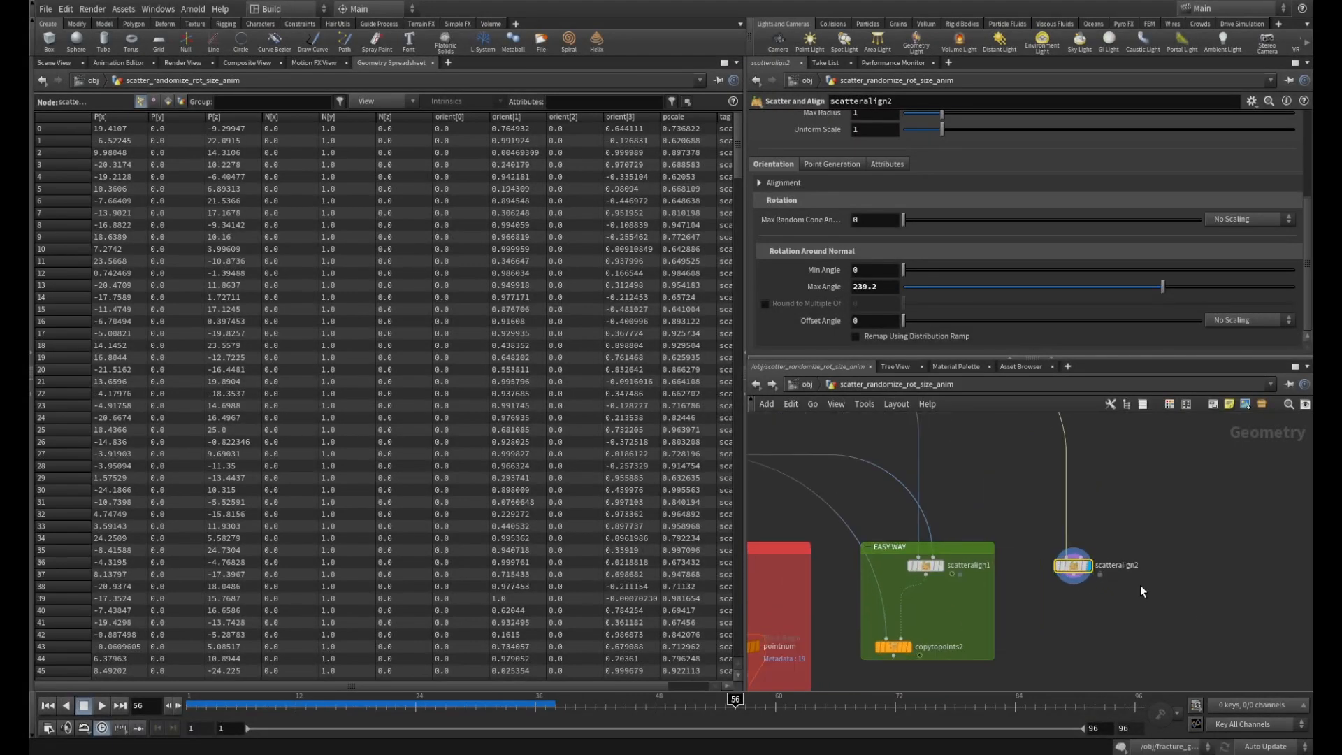
{"action": "scroll", "coordinate": [1112, 541], "scroll_direction": "down", "scroll_amount": 2}
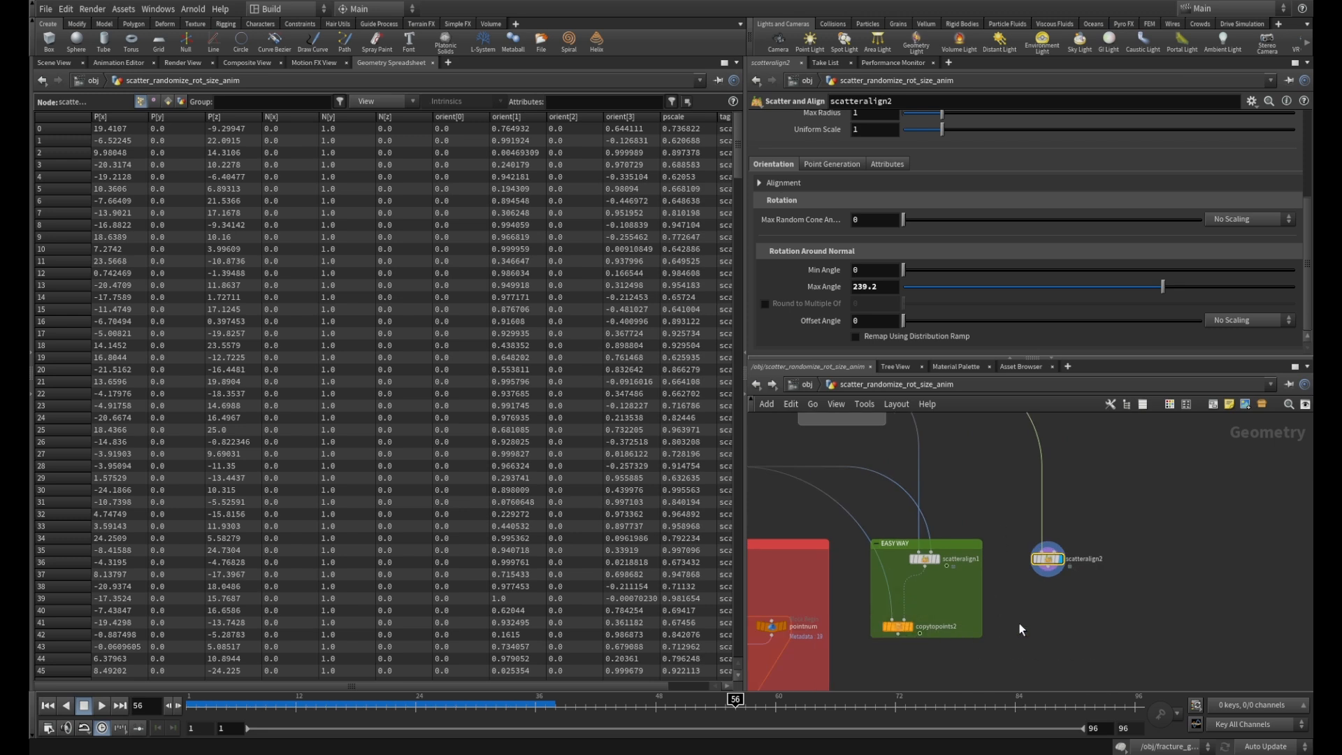
{"action": "middle_click_drag", "start_coordinate": [1021, 622], "coordinate": [1046, 559]}
{"action": "key", "text": "Tab"}
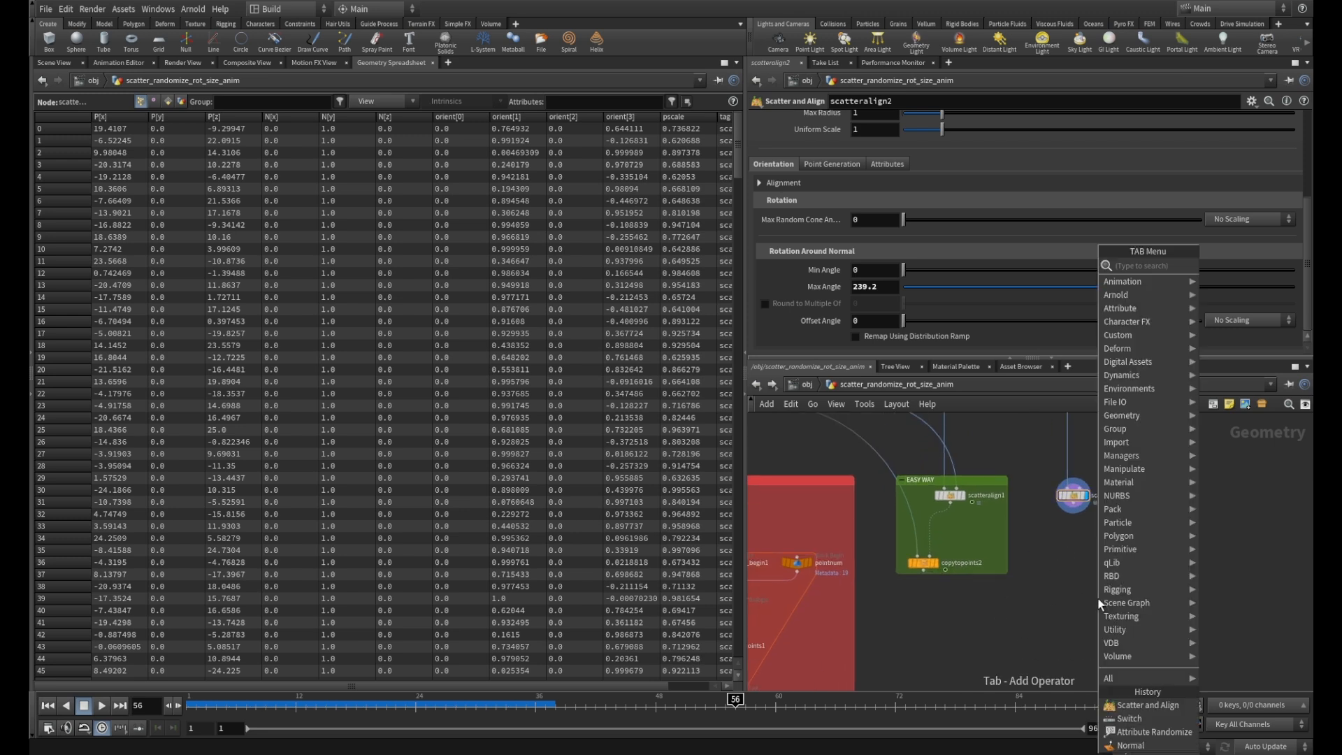
{"action": "type", "text": "co"}
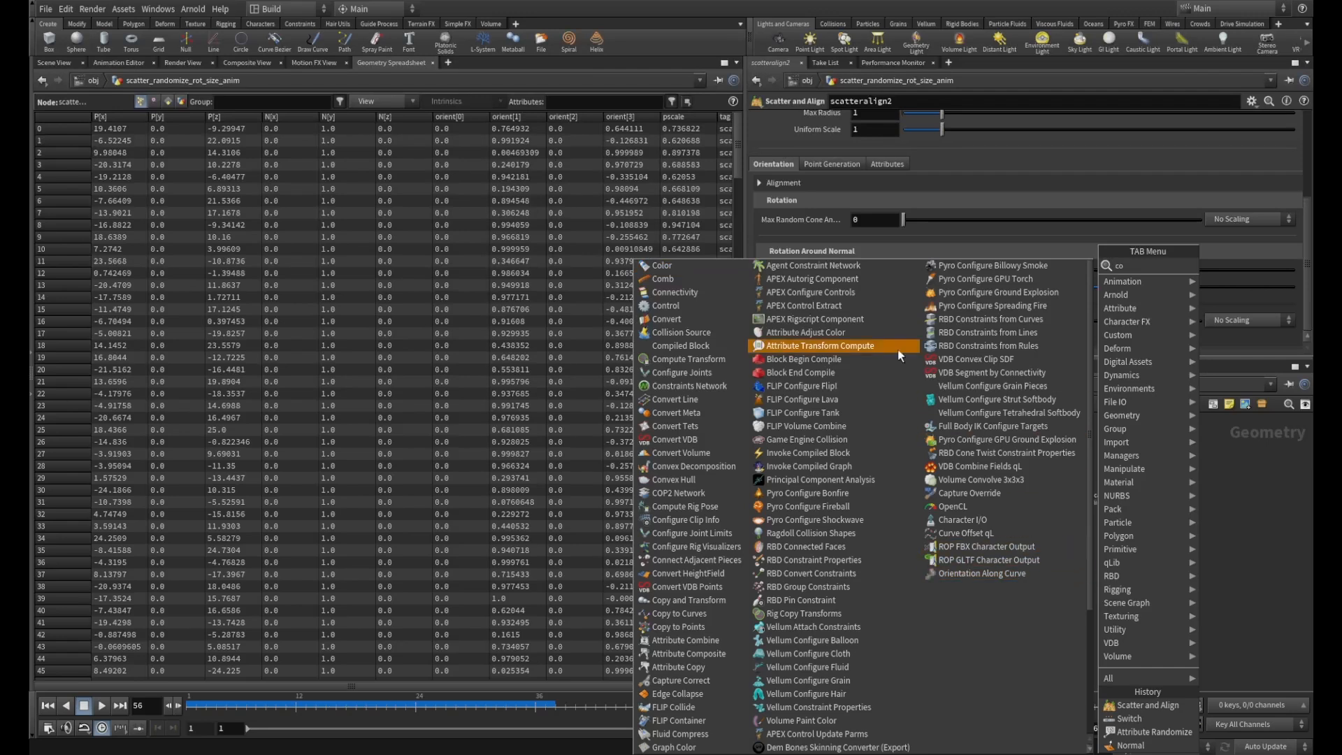
{"action": "type", "text": "o"}
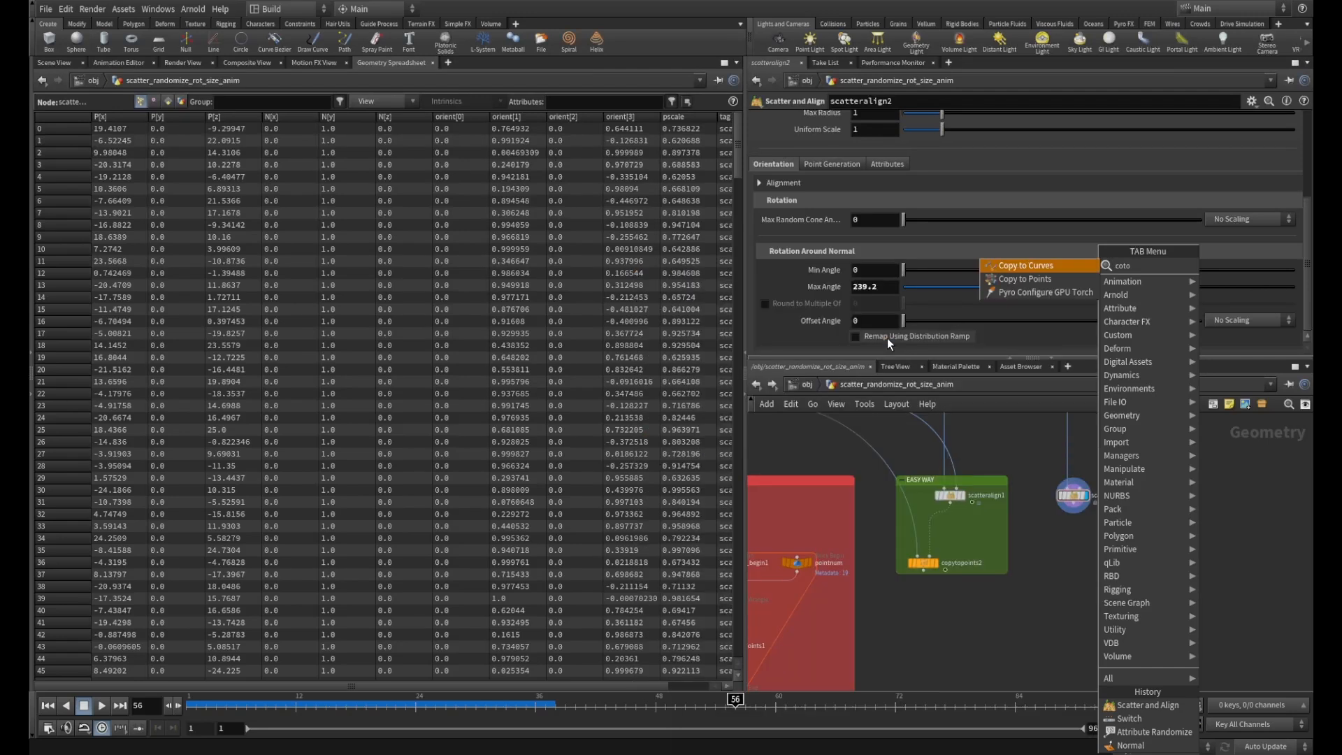
{"action": "left_click", "coordinate": [1034, 281]}
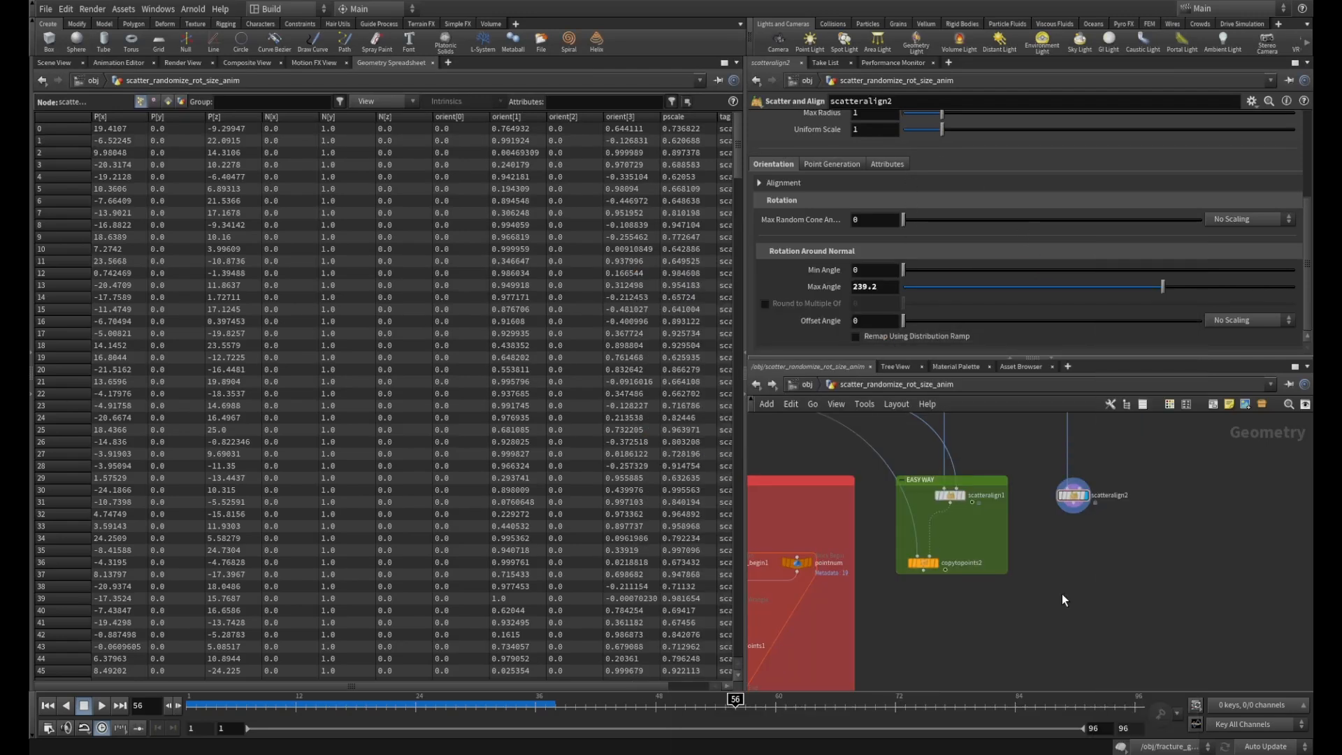
{"action": "left_click", "coordinate": [1051, 553]}
Move the new Copy to Points node beside the PALM null and connect PALM to its first input.
{"action": "scroll", "coordinate": [1089, 554], "scroll_direction": "up", "scroll_amount": 2}
{"action": "middle_click_drag", "start_coordinate": [1117, 522], "coordinate": [1115, 620]}
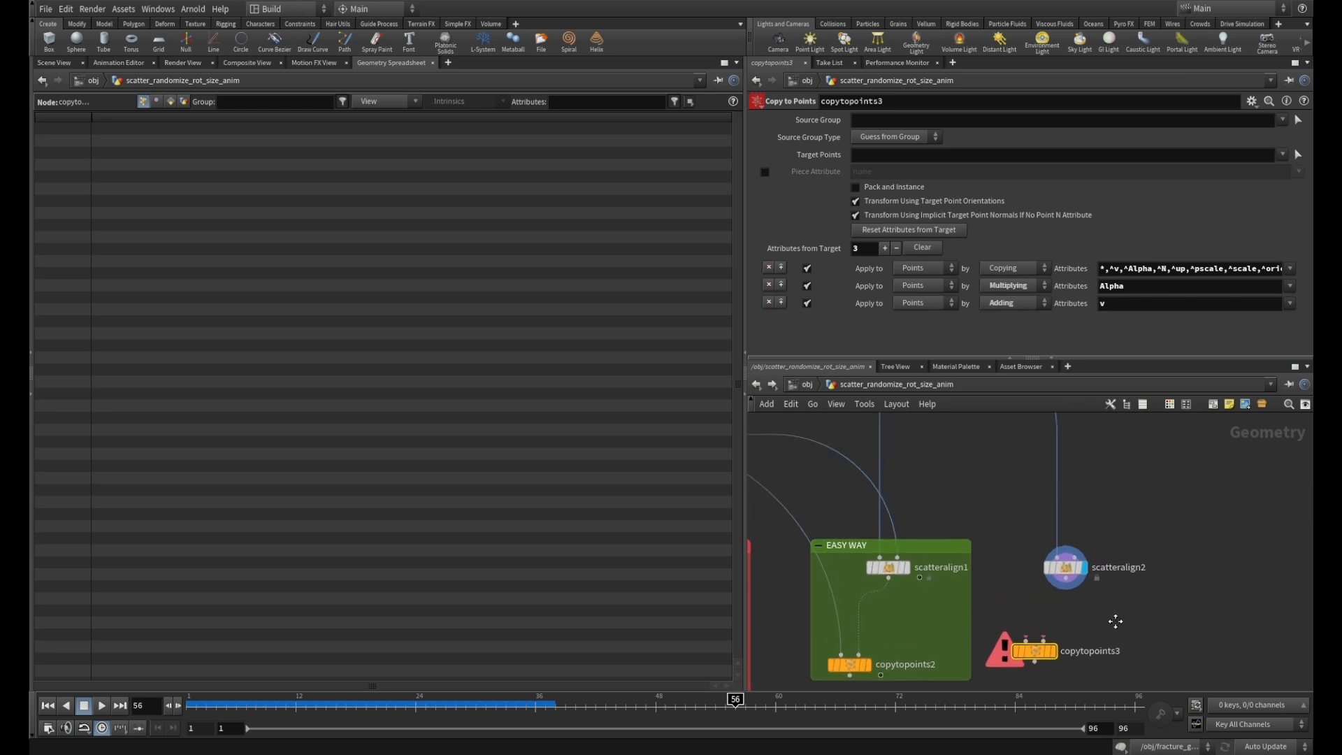
{"action": "scroll", "coordinate": [1079, 578], "scroll_direction": "down", "scroll_amount": 3}
{"action": "scroll", "coordinate": [1026, 521], "scroll_direction": "down", "scroll_amount": 1}
{"action": "middle_click_drag", "start_coordinate": [1026, 521], "coordinate": [1214, 480]}
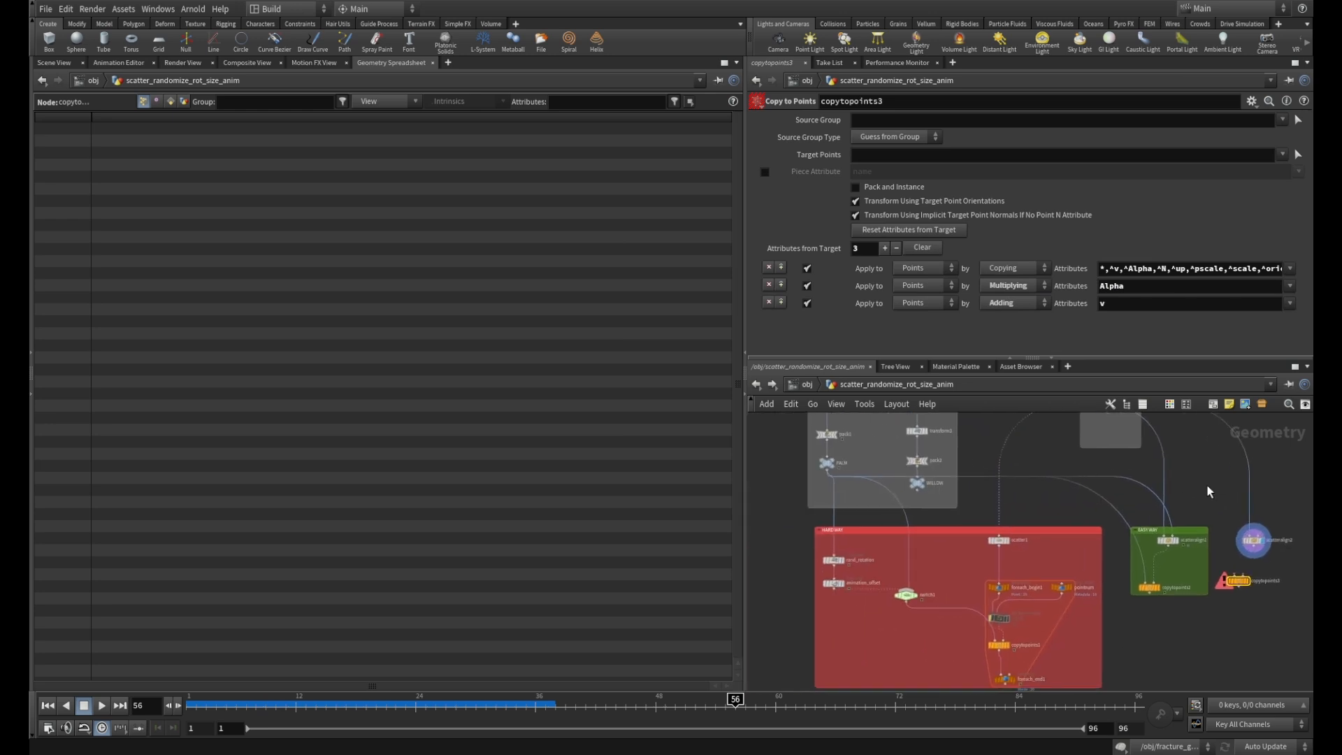
{"action": "left_click_drag", "start_coordinate": [1239, 581], "coordinate": [786, 535]}
{"action": "middle_click_drag", "start_coordinate": [785, 497], "coordinate": [891, 494]}
{"action": "scroll", "coordinate": [890, 494], "scroll_direction": "up", "scroll_amount": 4}
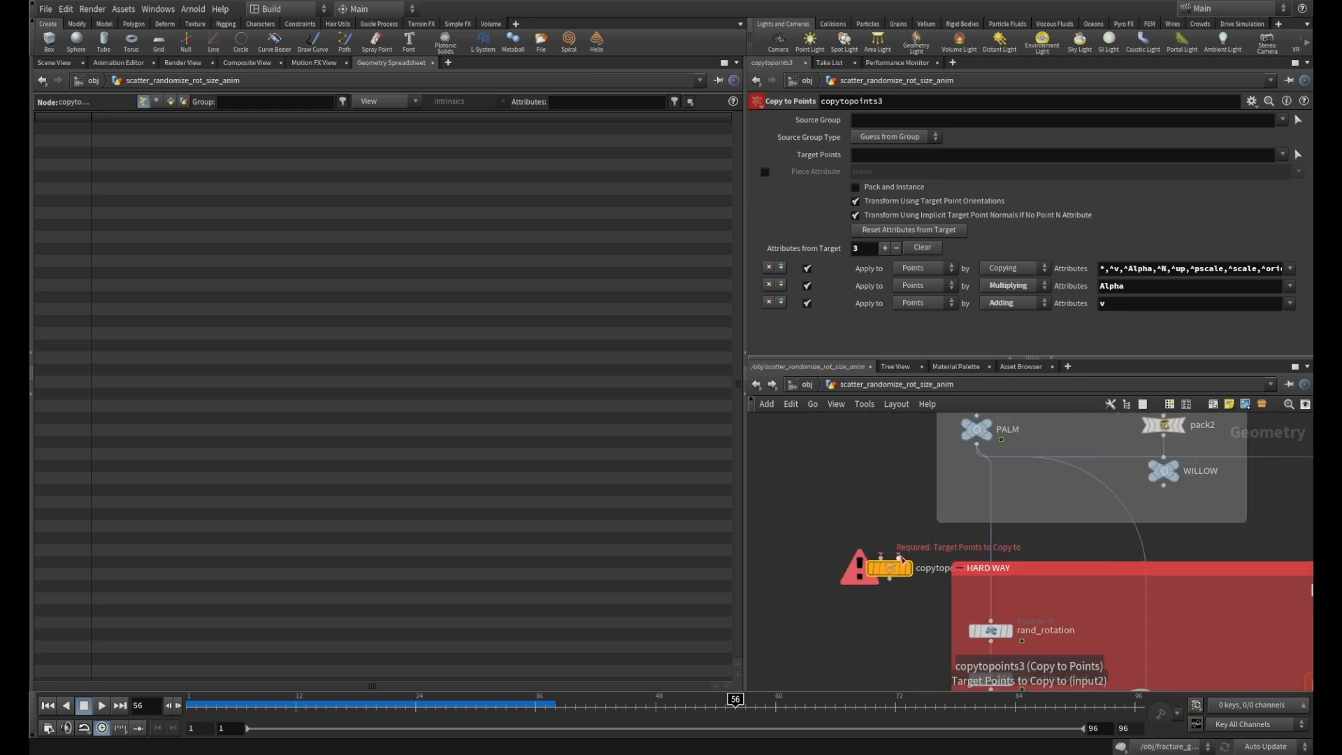
{"action": "left_click_drag", "start_coordinate": [880, 557], "coordinate": [978, 440]}
Move the connected Copy to Points node back beside the EASY WAY group, below scatteralign2.
{"action": "scroll", "coordinate": [902, 546], "scroll_direction": "down", "scroll_amount": 3}
{"action": "middle_click_drag", "start_coordinate": [902, 545], "coordinate": [812, 477]}
{"action": "left_click_drag", "start_coordinate": [785, 507], "coordinate": [1271, 634]}
{"action": "scroll", "coordinate": [1082, 568], "scroll_direction": "up", "scroll_amount": 2}
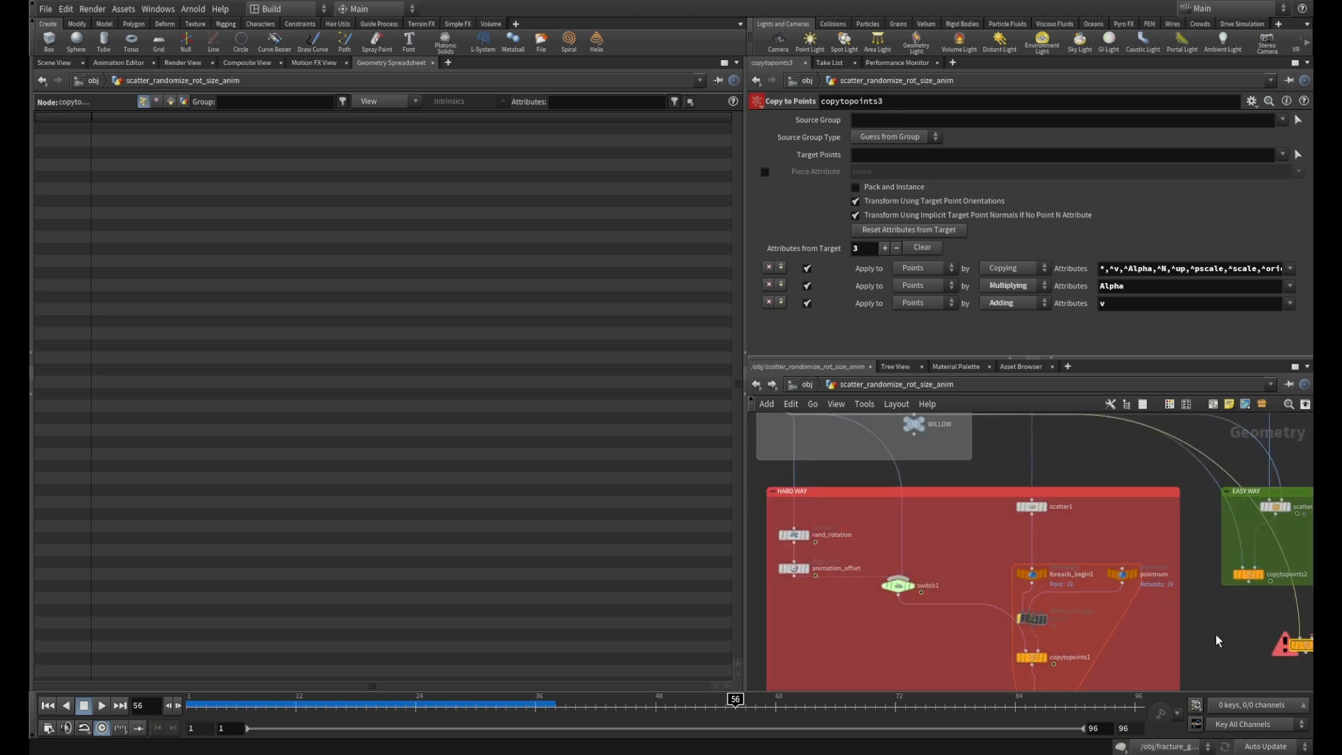
{"action": "middle_click_drag", "start_coordinate": [1216, 638], "coordinate": [935, 530]}
{"action": "left_click_drag", "start_coordinate": [1023, 549], "coordinate": [1121, 502]}
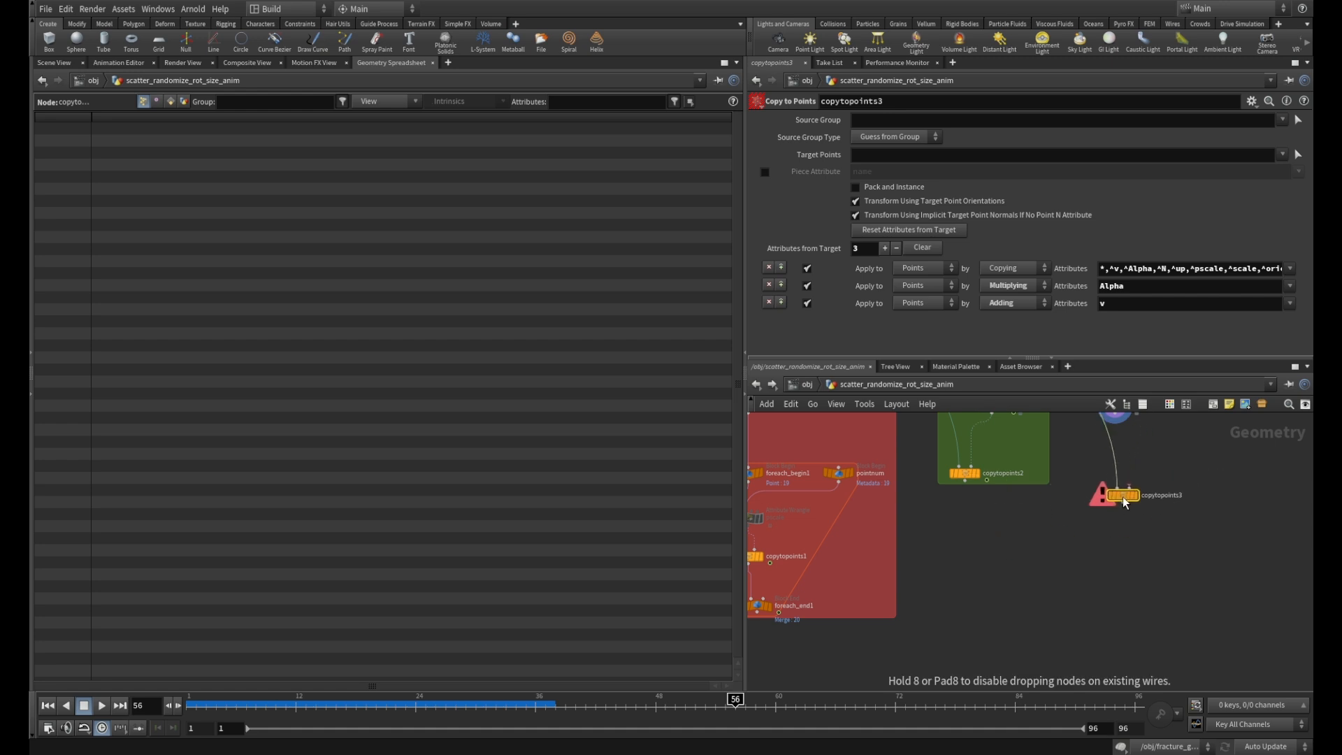
Connect scatteralign2 to the Copy to Points node's Target Points input and display the copied trees in the Scene View.
{"action": "middle_click_drag", "start_coordinate": [1166, 429], "coordinate": [1115, 557]}
{"action": "scroll", "coordinate": [1115, 558], "scroll_direction": "up", "scroll_amount": 2}
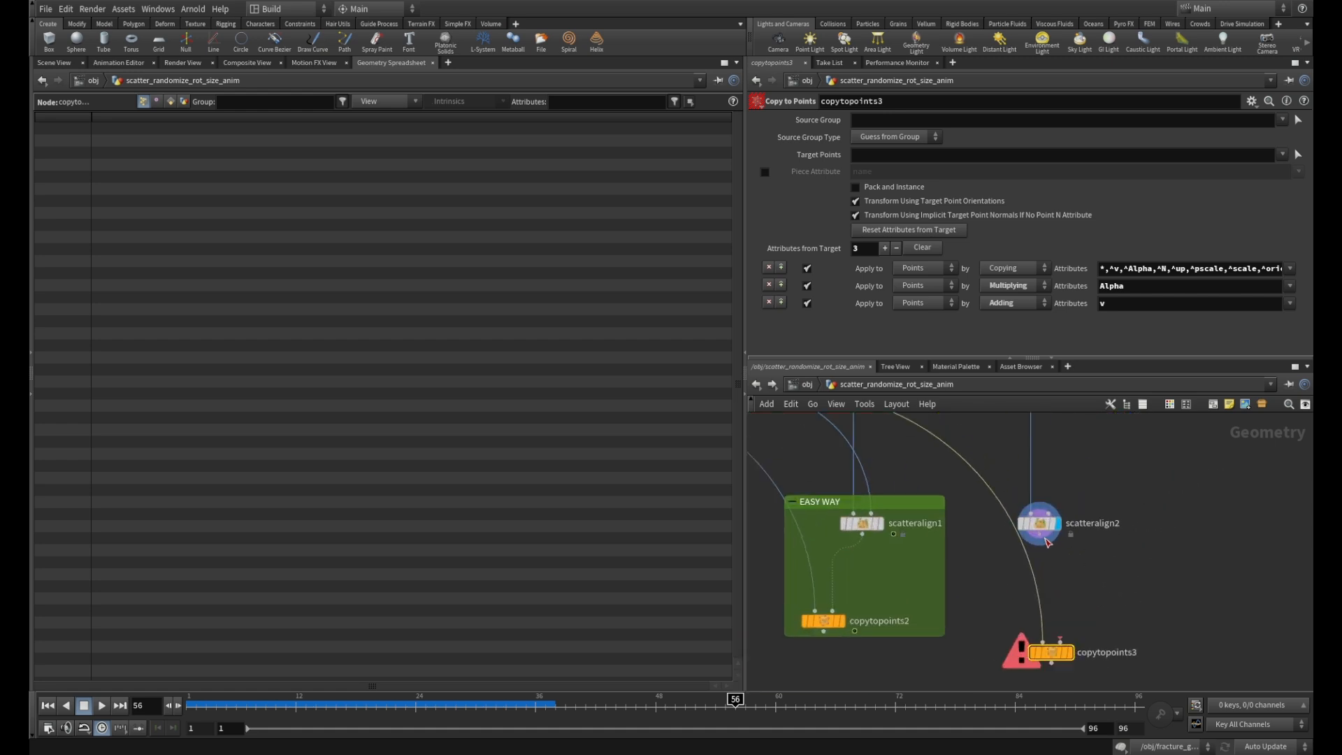
{"action": "left_click_drag", "start_coordinate": [1040, 536], "coordinate": [1061, 639]}
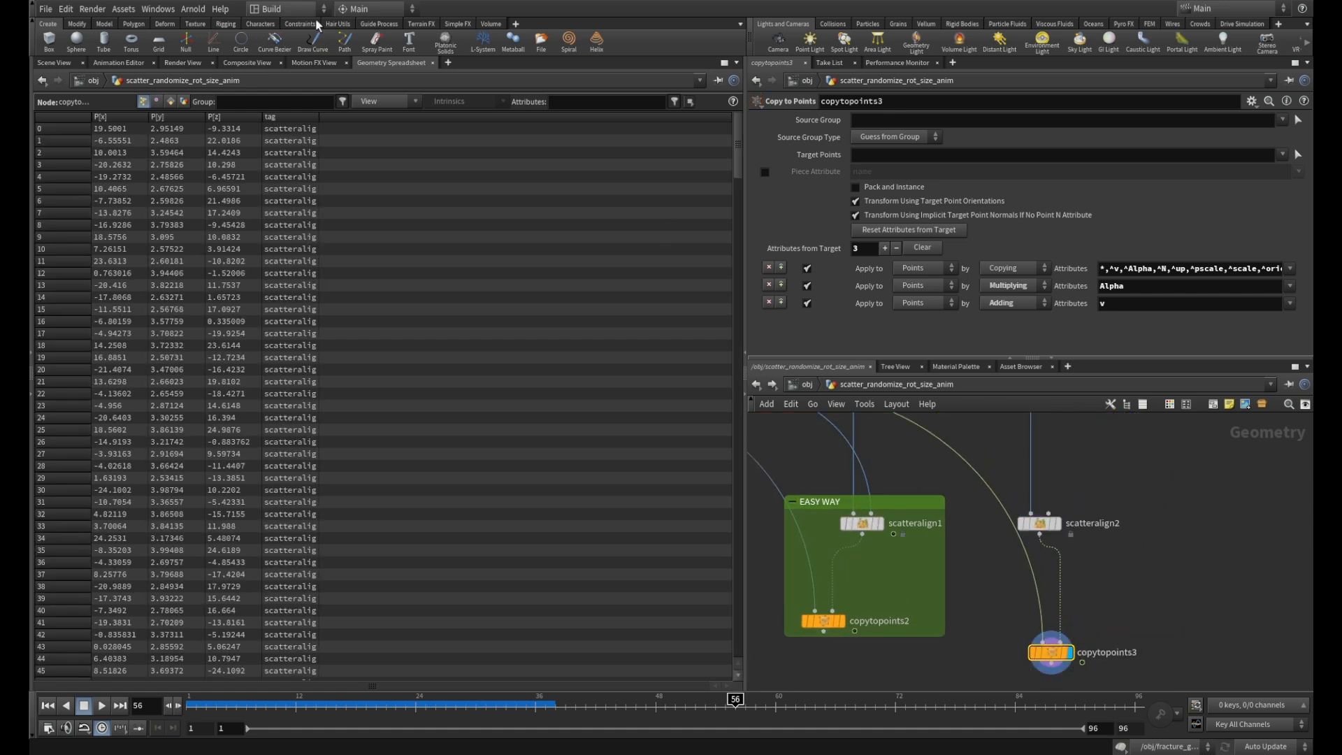
{"action": "left_click", "coordinate": [62, 64]}
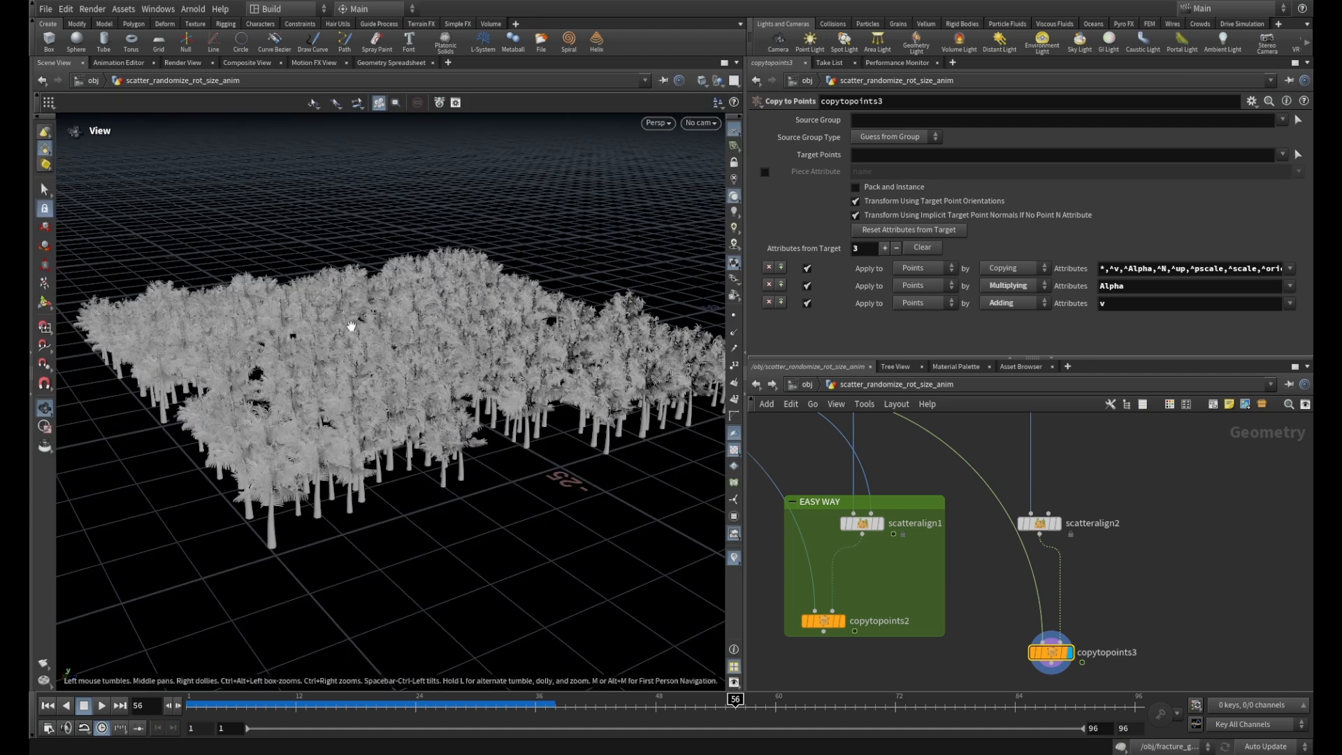
{"action": "left_click_drag", "start_coordinate": [410, 278], "coordinate": [403, 286]}
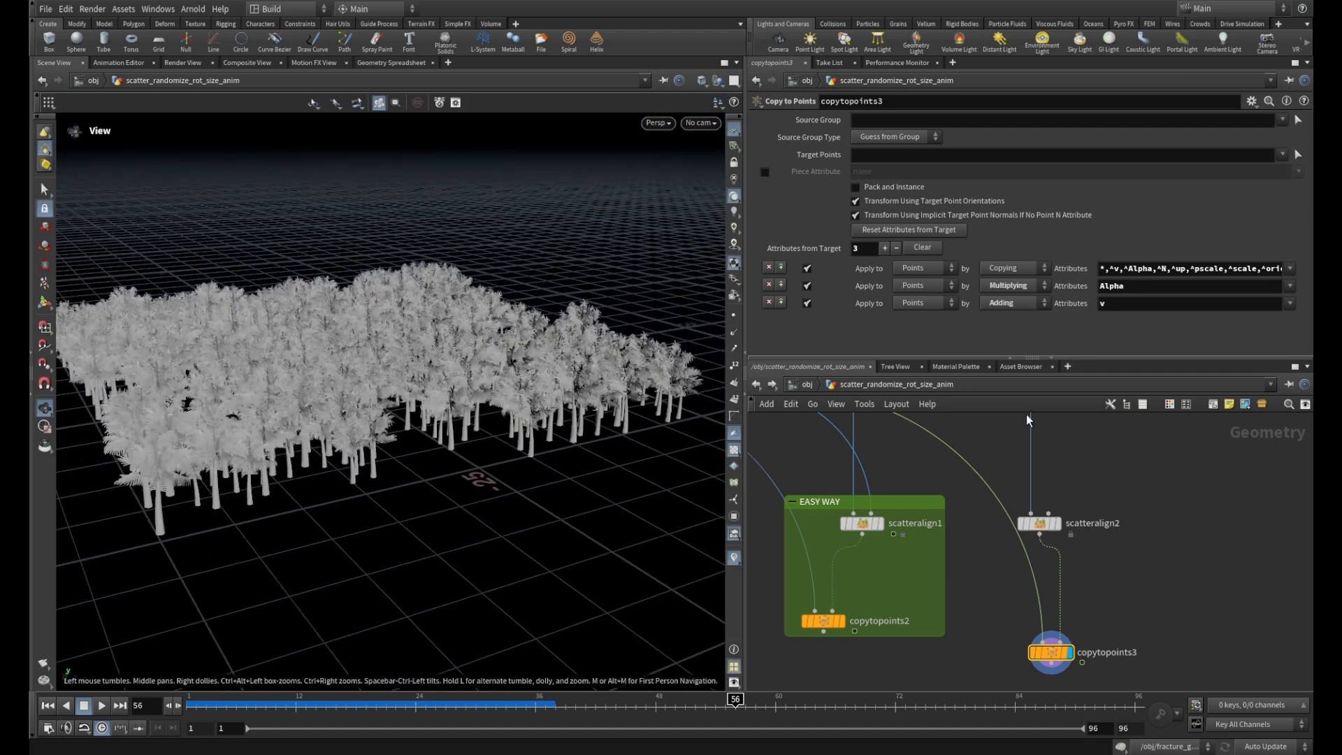
Set scatteralign2's Coverage to 0.04 and its Global Seed to 4.
{"action": "left_click", "coordinate": [1048, 525]}
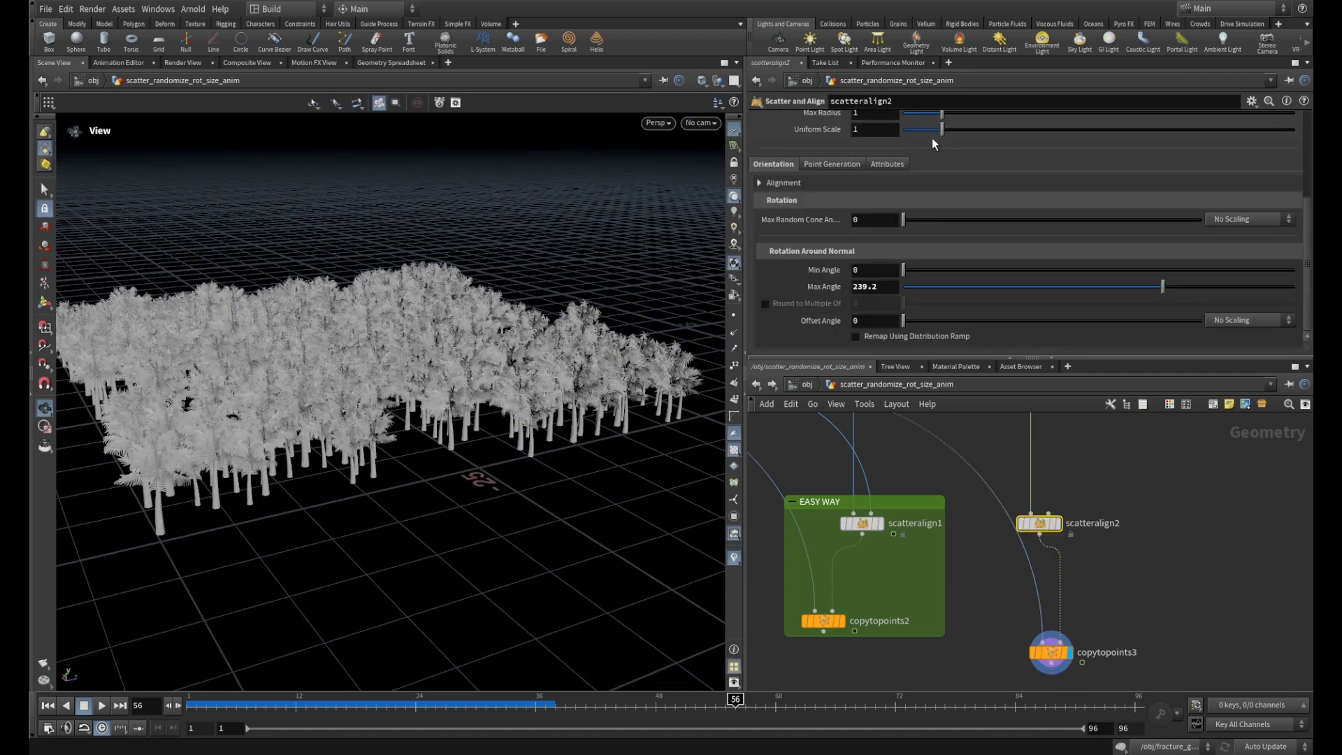
{"action": "scroll", "coordinate": [991, 186], "scroll_direction": "up", "scroll_amount": 5}
{"action": "scroll", "coordinate": [992, 183], "scroll_direction": "up", "scroll_amount": 1}
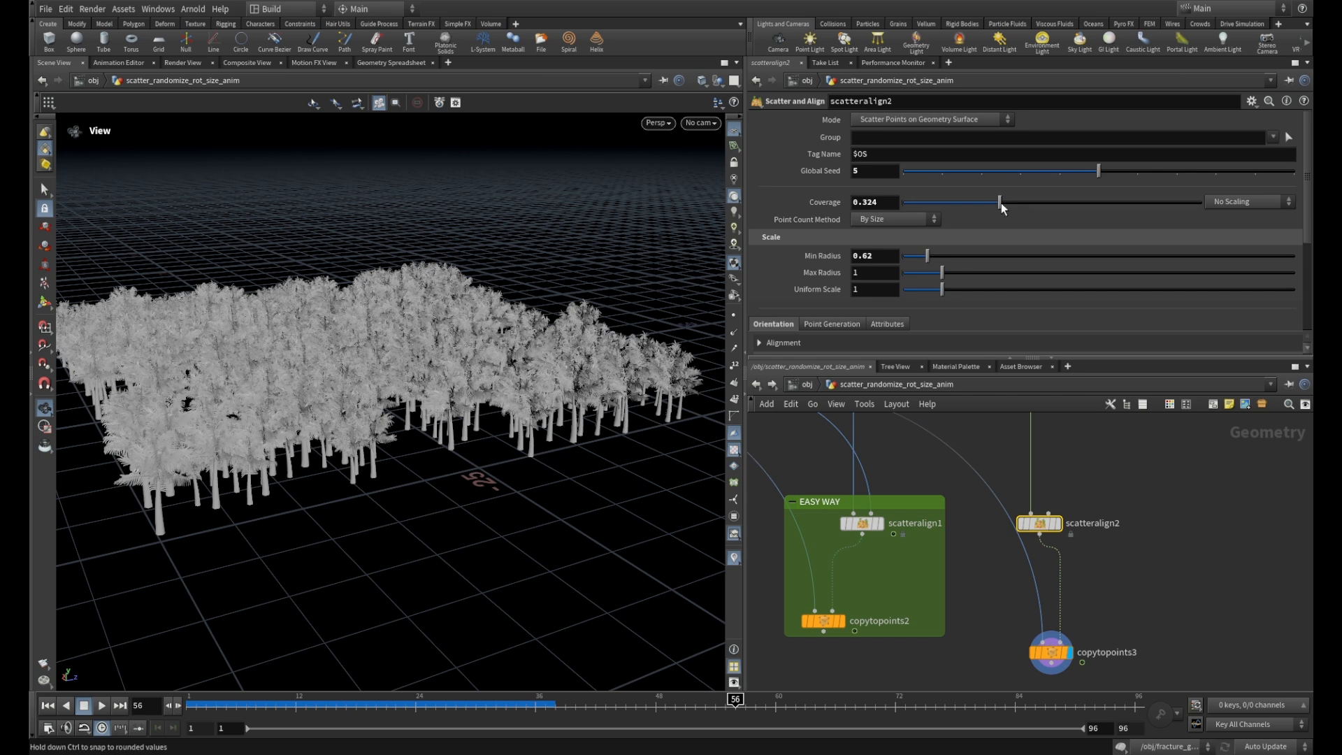
{"action": "left_click_drag", "start_coordinate": [1000, 203], "coordinate": [918, 207]}
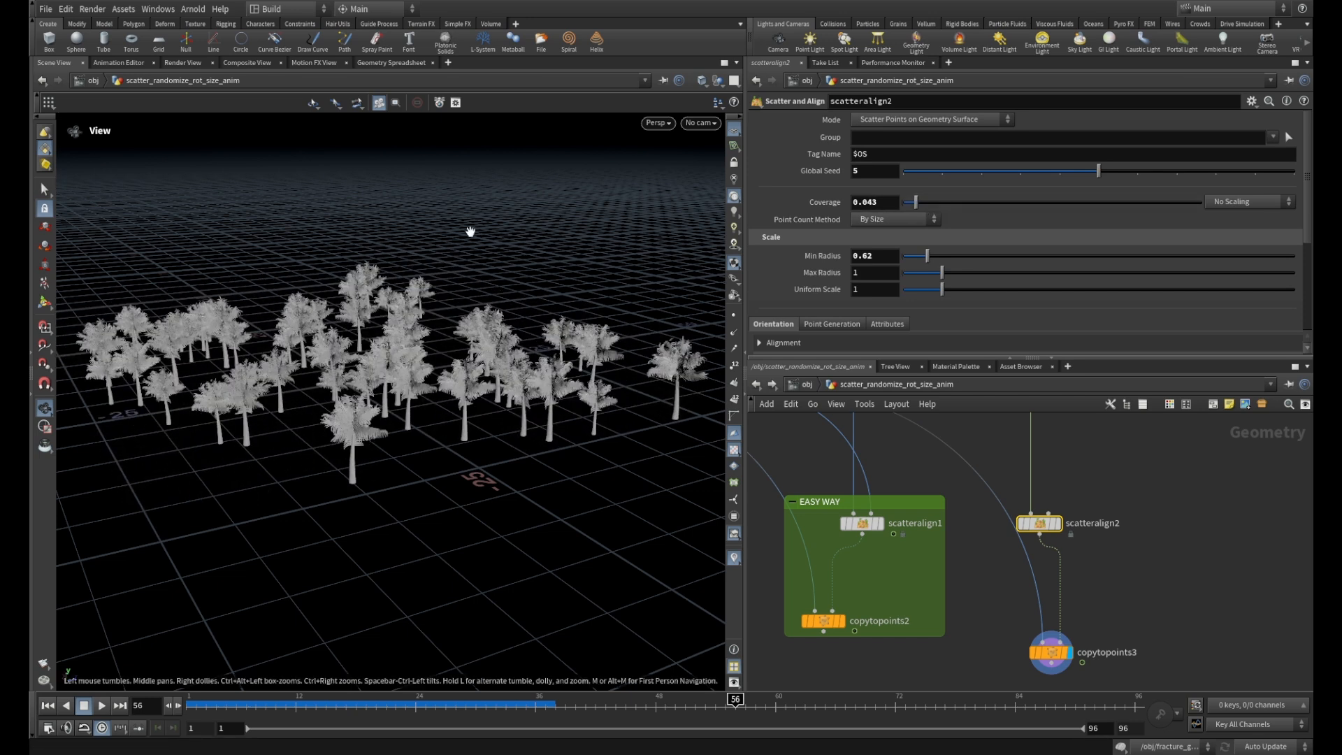
{"action": "left_click_drag", "start_coordinate": [470, 231], "coordinate": [428, 254]}
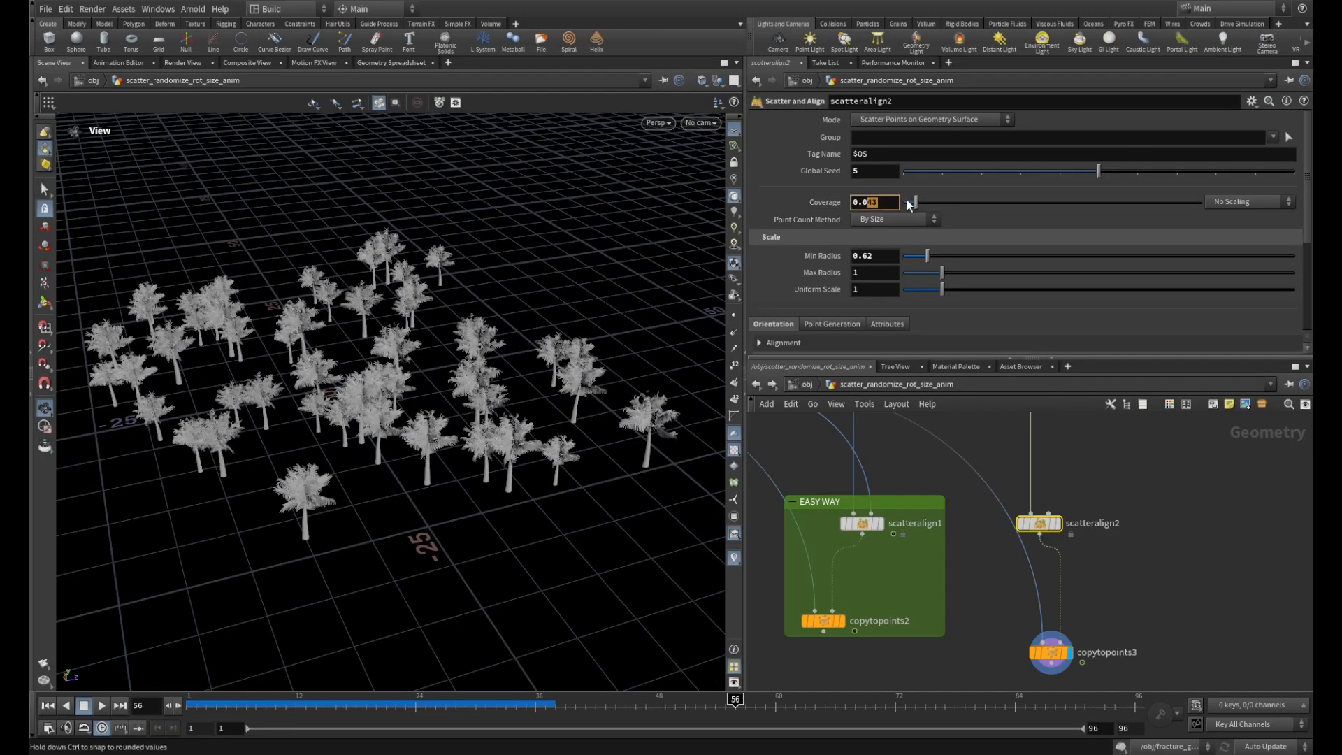
{"action": "type", "text": "4"}
{"action": "left_click", "coordinate": [1179, 482]}
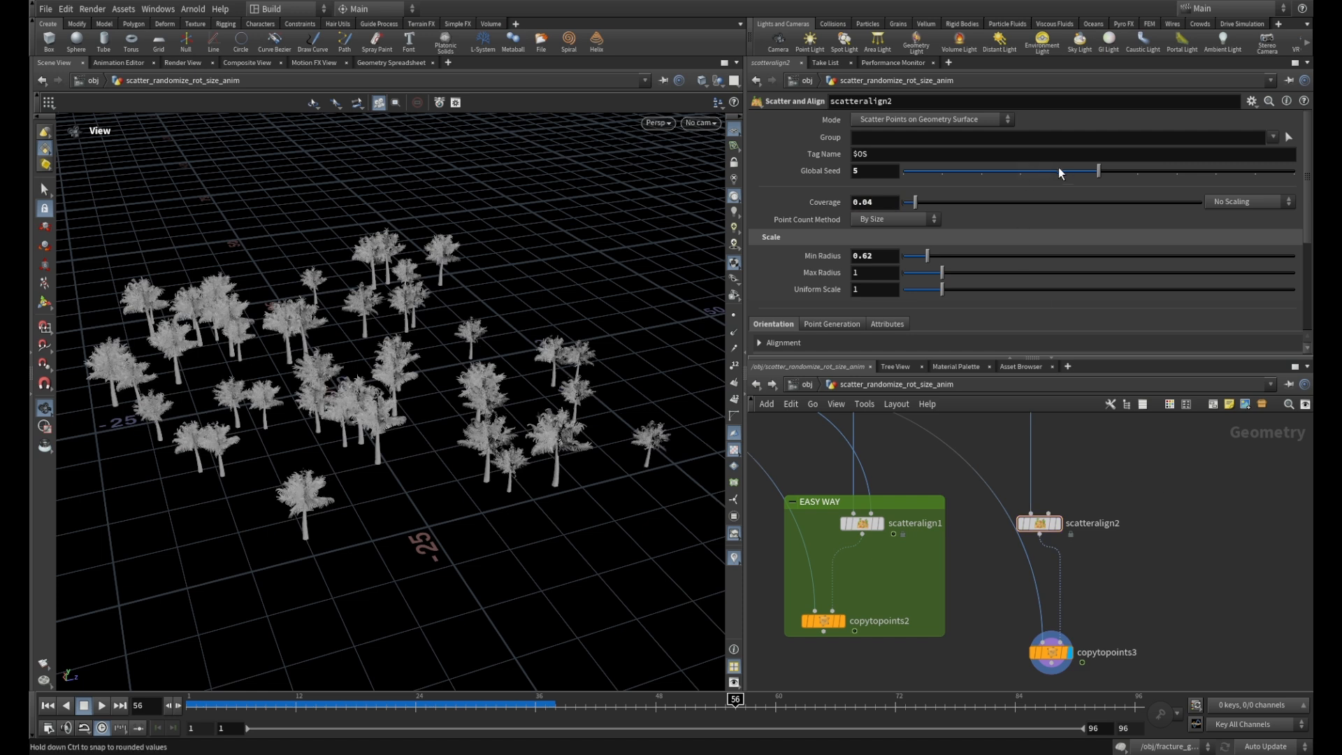
{"action": "left_click_drag", "start_coordinate": [1103, 173], "coordinate": [1058, 172]}
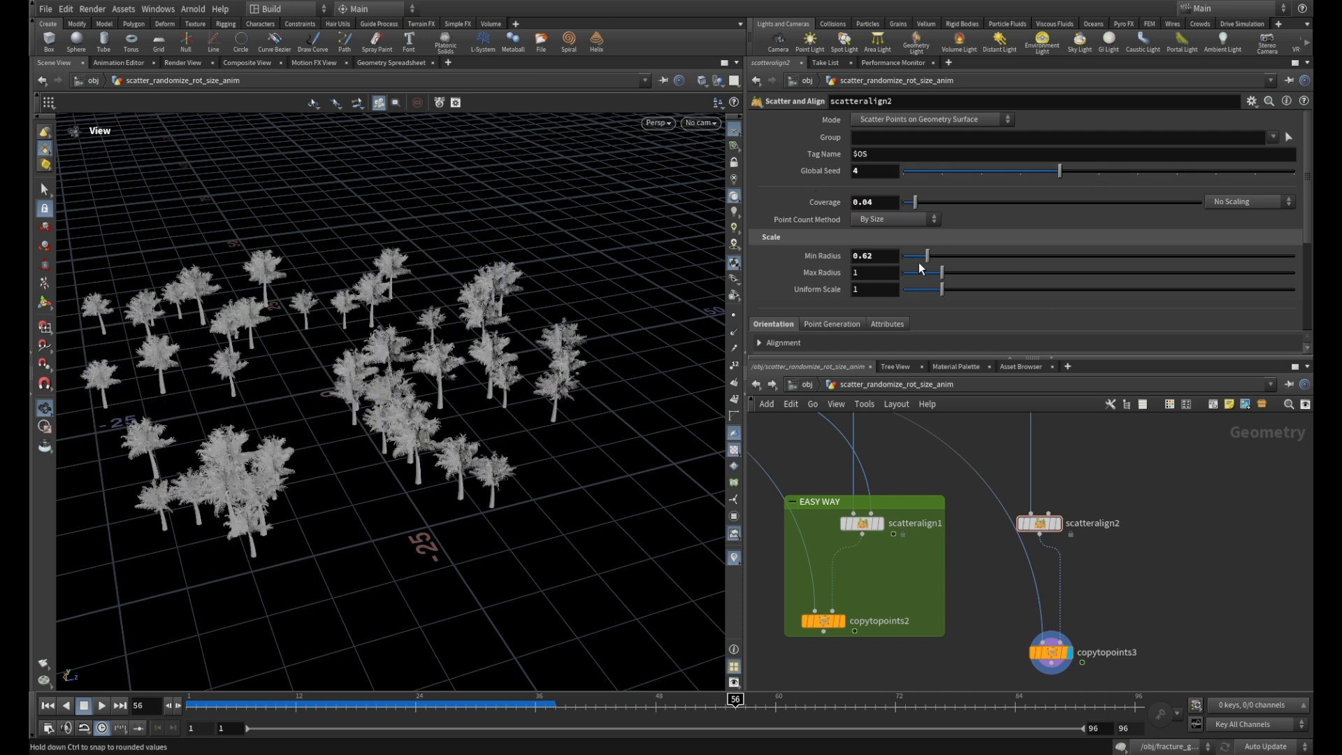
Set scatteralign2's Min Radius to 0.45 and return its Max Angle around the normal to 0.
{"action": "left_click_drag", "start_coordinate": [928, 257], "coordinate": [920, 257]}
{"action": "scroll", "coordinate": [1150, 288], "scroll_direction": "down", "scroll_amount": 3}
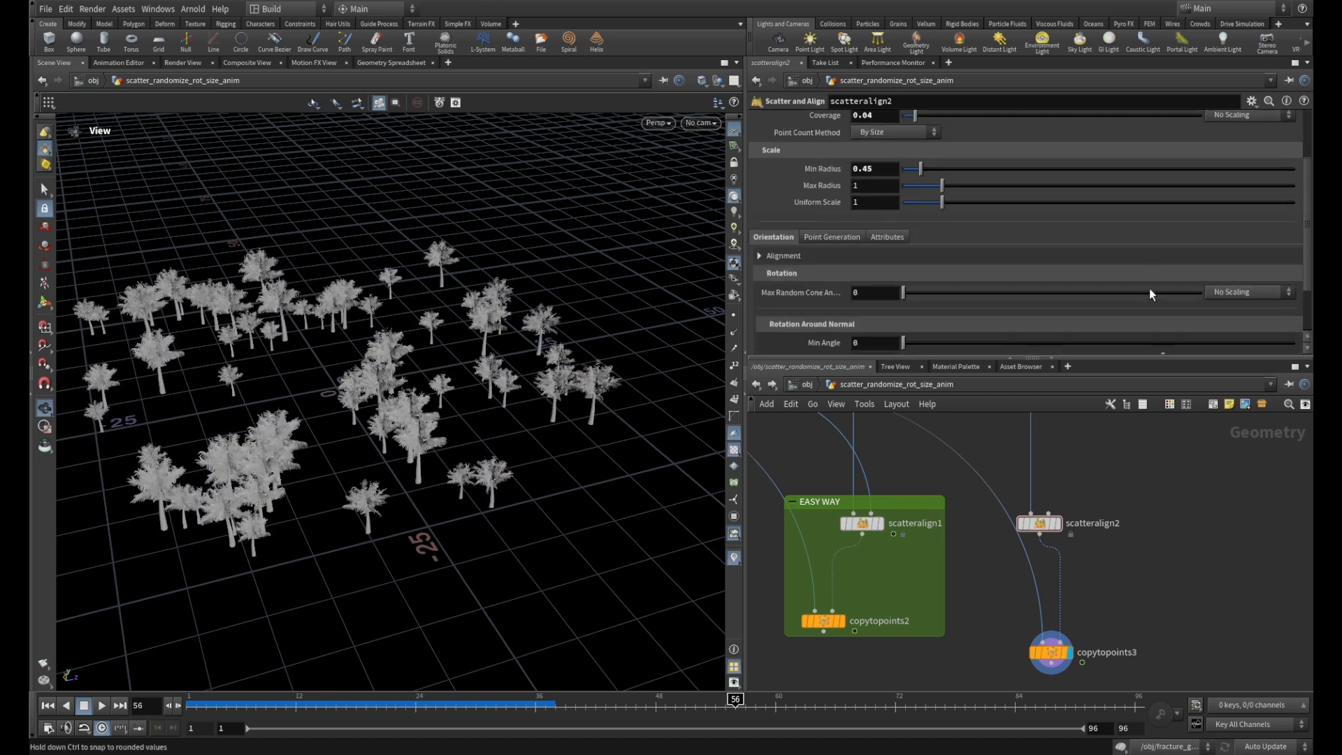
{"action": "left_click_drag", "start_coordinate": [1150, 288], "coordinate": [803, 288]}
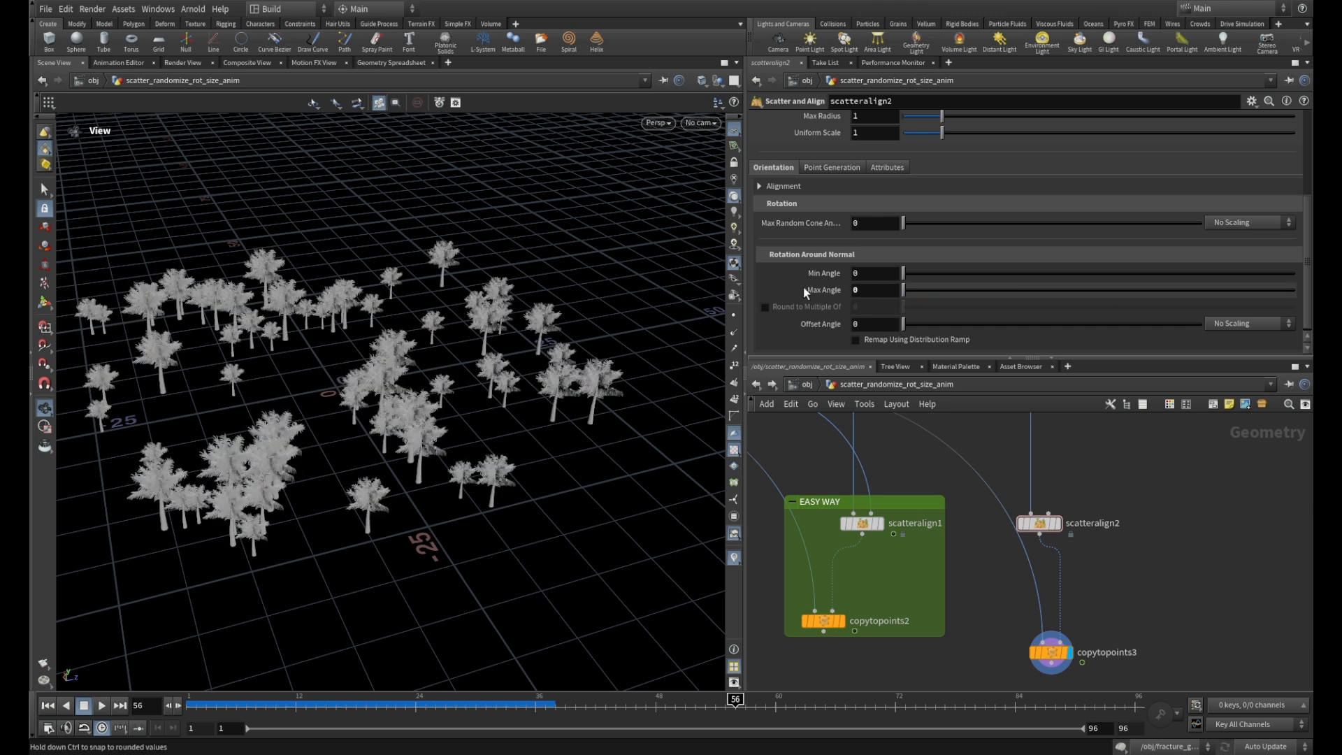
Reset scatteralign2's Min Radius to its default of 1, view the trees from a lower angle and set Min Radius to 0.7.
{"action": "scroll", "coordinate": [885, 175], "scroll_direction": "up", "scroll_amount": 2}
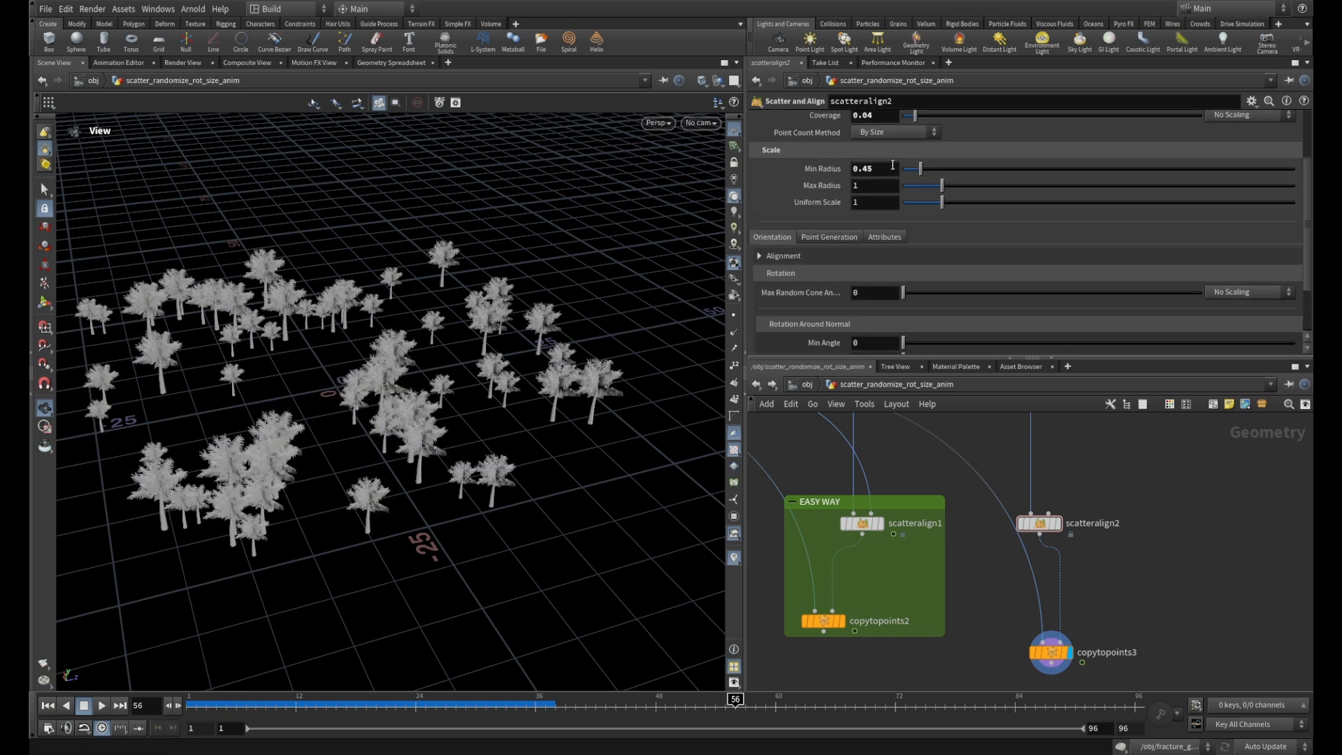
{"action": "middle_click", "coordinate": [777, 172], "text": "ctrl"}
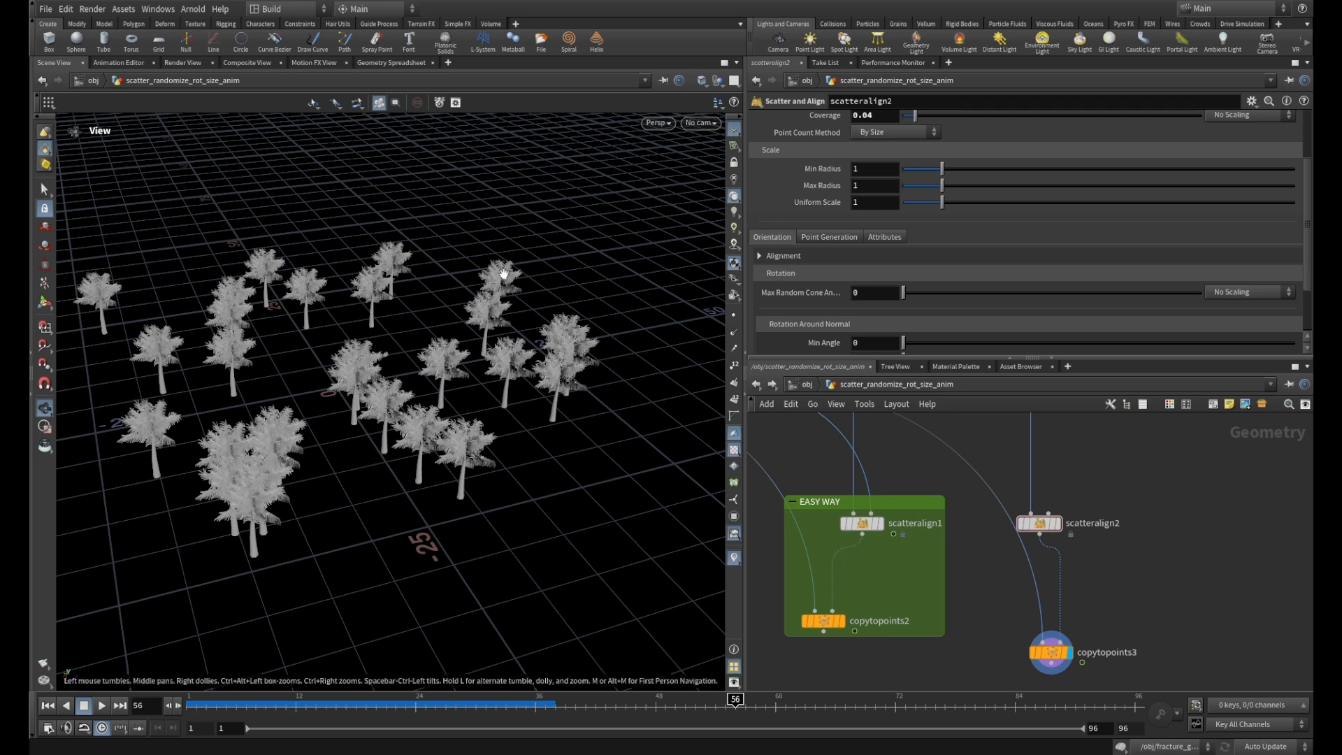
{"action": "left_click_drag", "start_coordinate": [425, 256], "coordinate": [424, 201]}
{"action": "left_click_drag", "start_coordinate": [942, 170], "coordinate": [930, 168]}
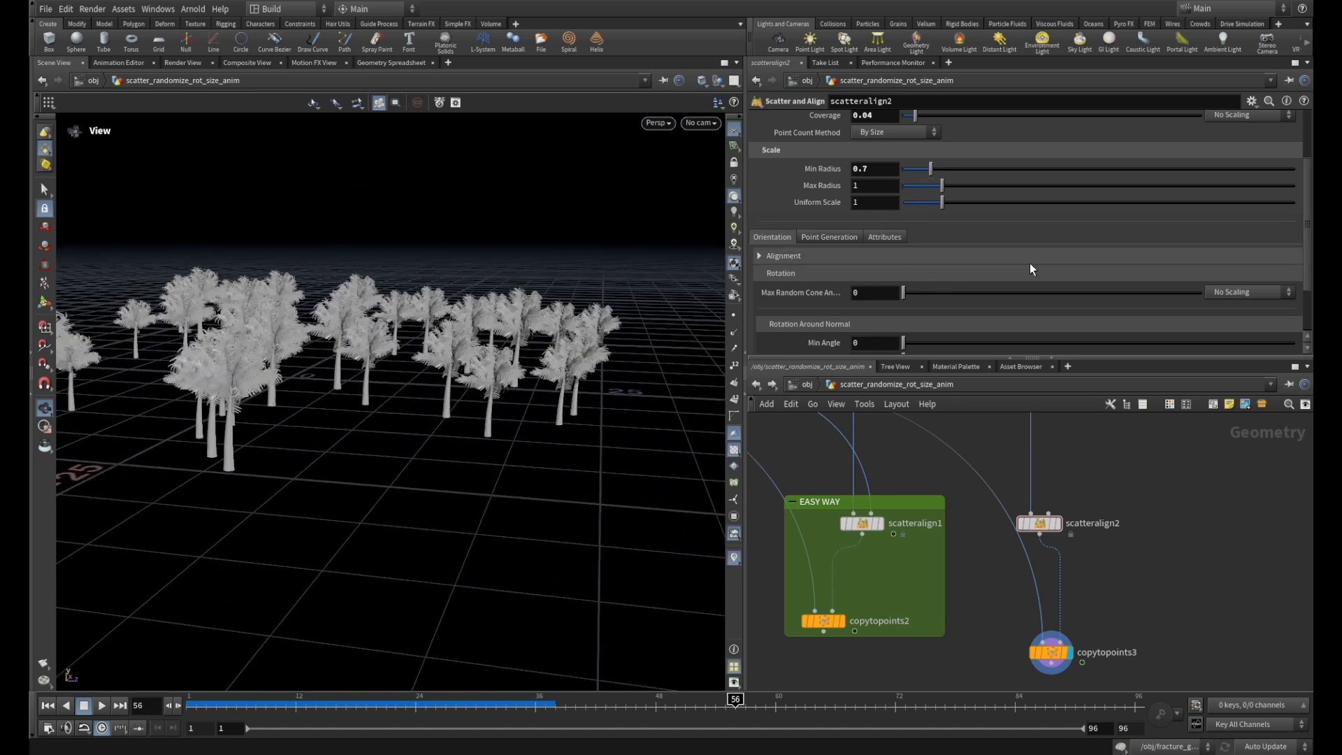
Set scatteralign2's Rotation Around Normal to Min Angle 77.1 and Max Angle 343.4, and check the trees from several viewpoints.
{"action": "scroll", "coordinate": [1030, 263], "scroll_direction": "down", "scroll_amount": 2}
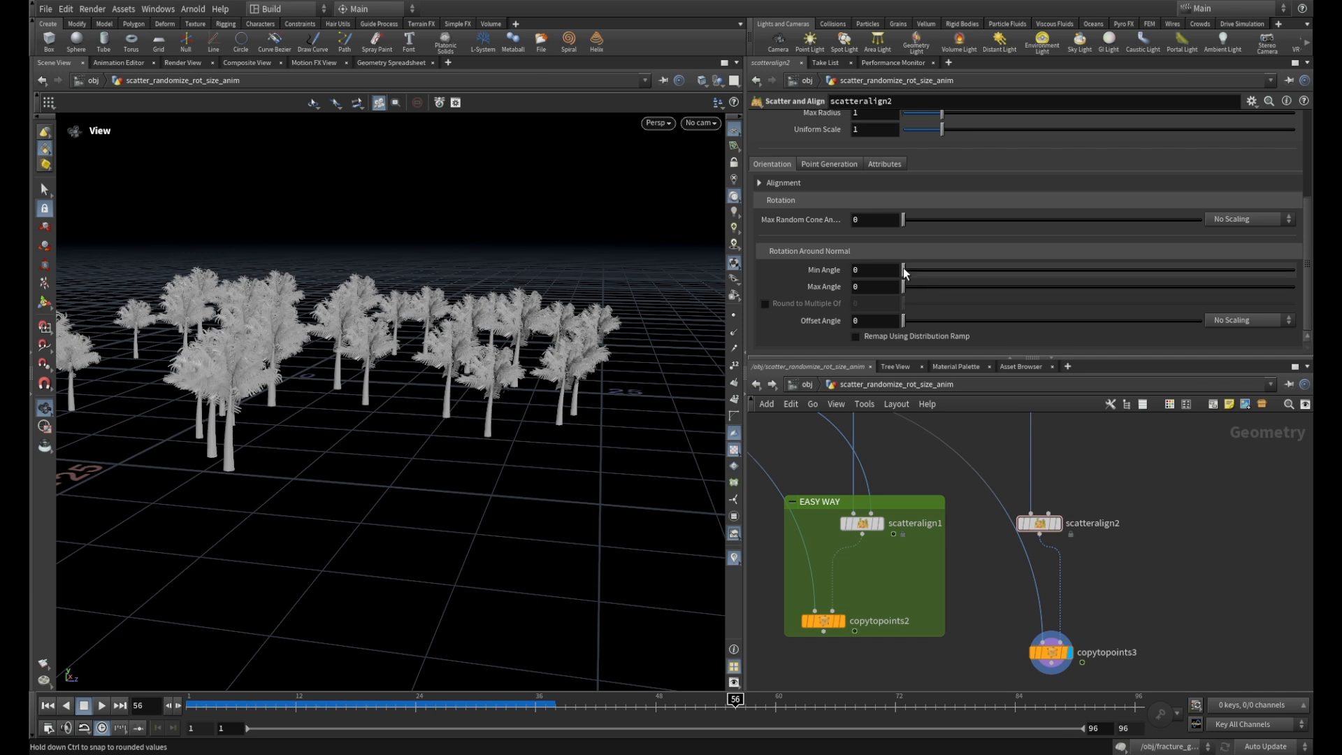
{"action": "left_click_drag", "start_coordinate": [919, 267], "coordinate": [988, 267]}
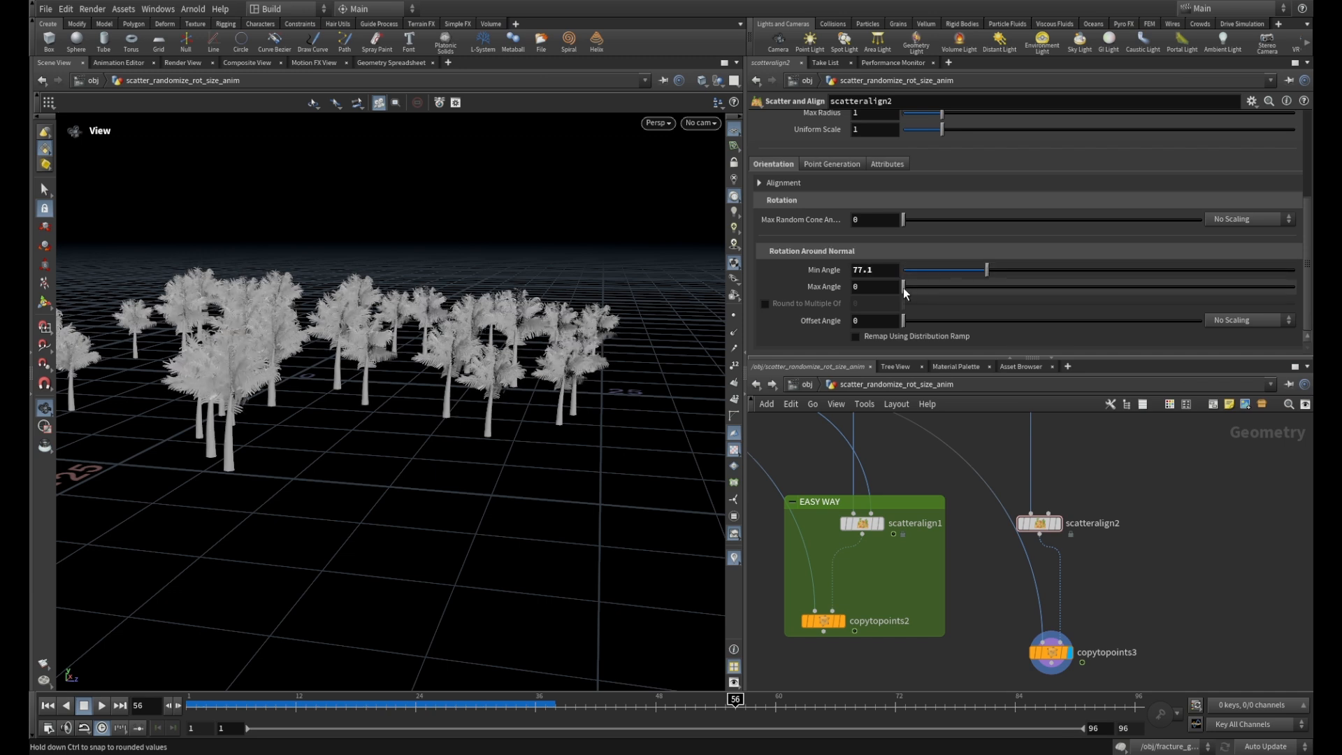
{"action": "left_click_drag", "start_coordinate": [904, 287], "coordinate": [1276, 289]}
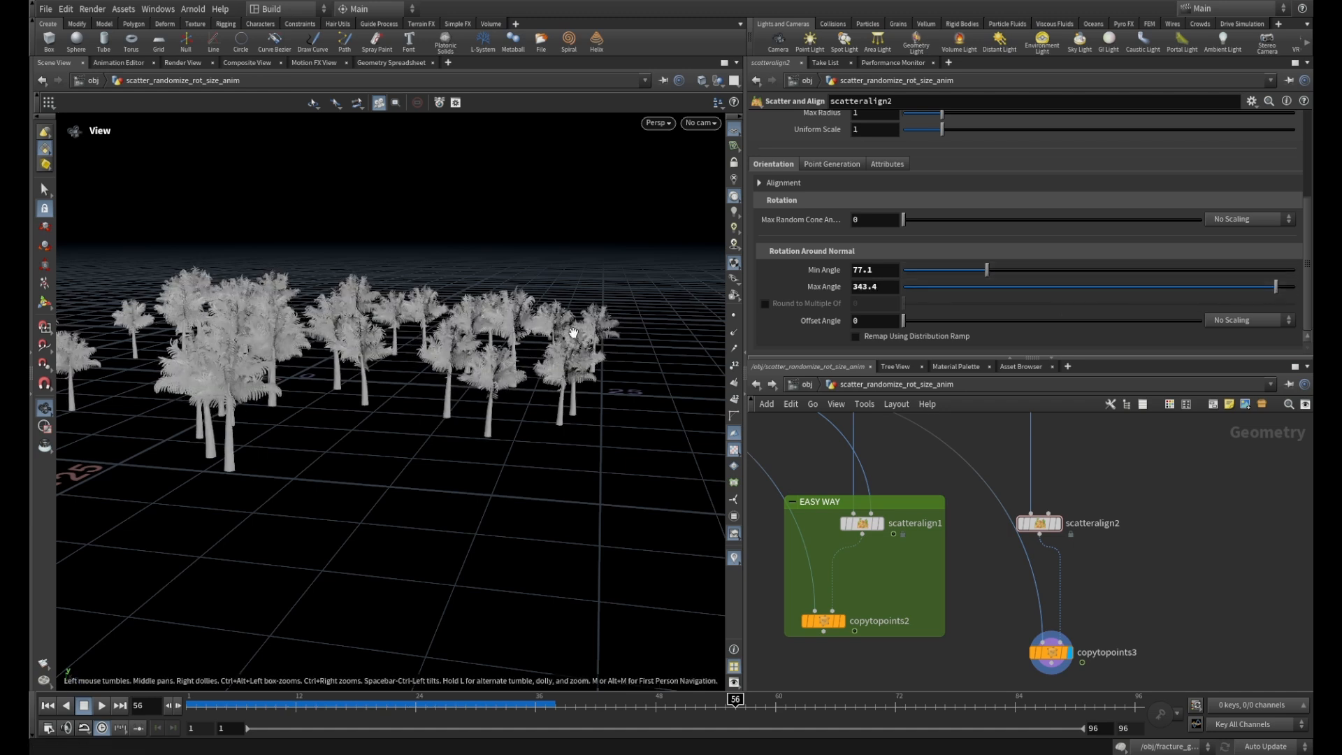
{"action": "right_click_drag", "start_coordinate": [504, 272], "coordinate": [373, 255]}
{"action": "left_click_drag", "start_coordinate": [373, 255], "coordinate": [477, 362]}
{"action": "key", "text": "space"}
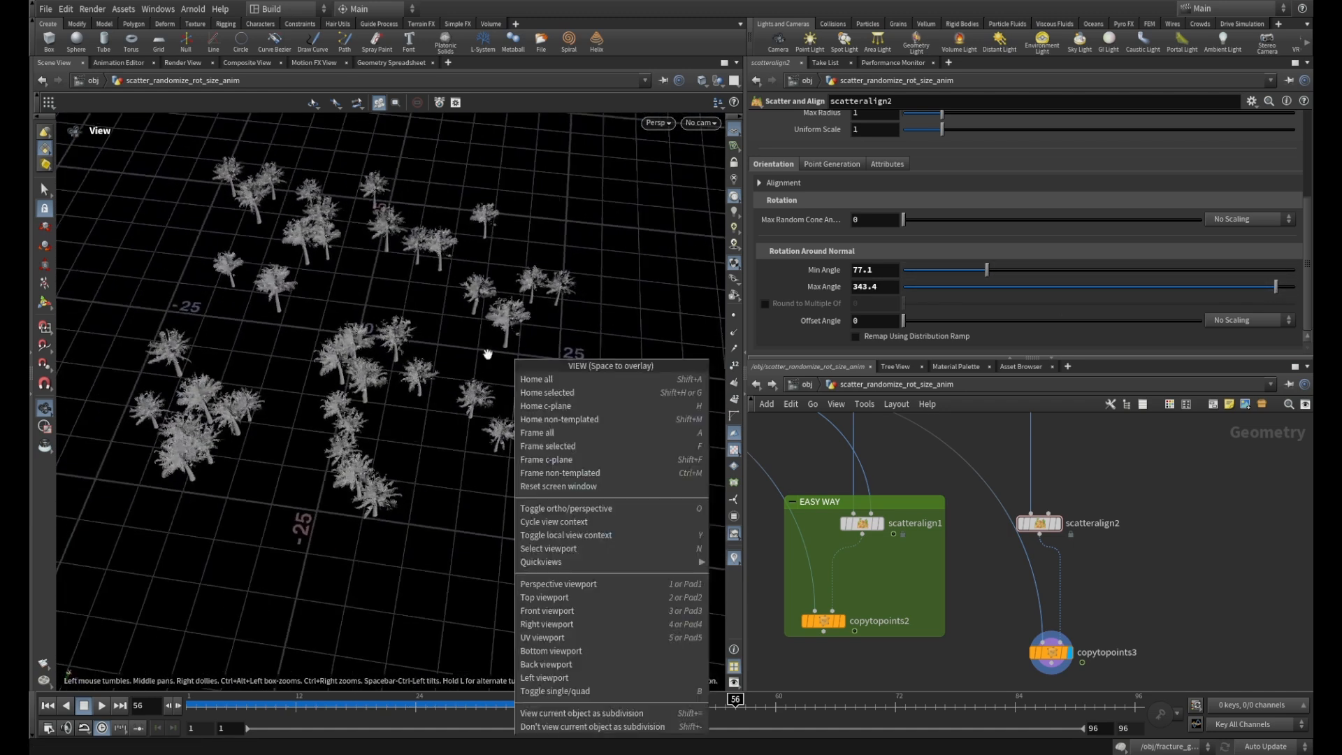
{"action": "left_click_drag", "start_coordinate": [428, 294], "coordinate": [391, 247]}
{"action": "right_click_drag", "start_coordinate": [391, 247], "coordinate": [467, 261]}
{"action": "middle_click_drag", "start_coordinate": [497, 334], "coordinate": [508, 286]}
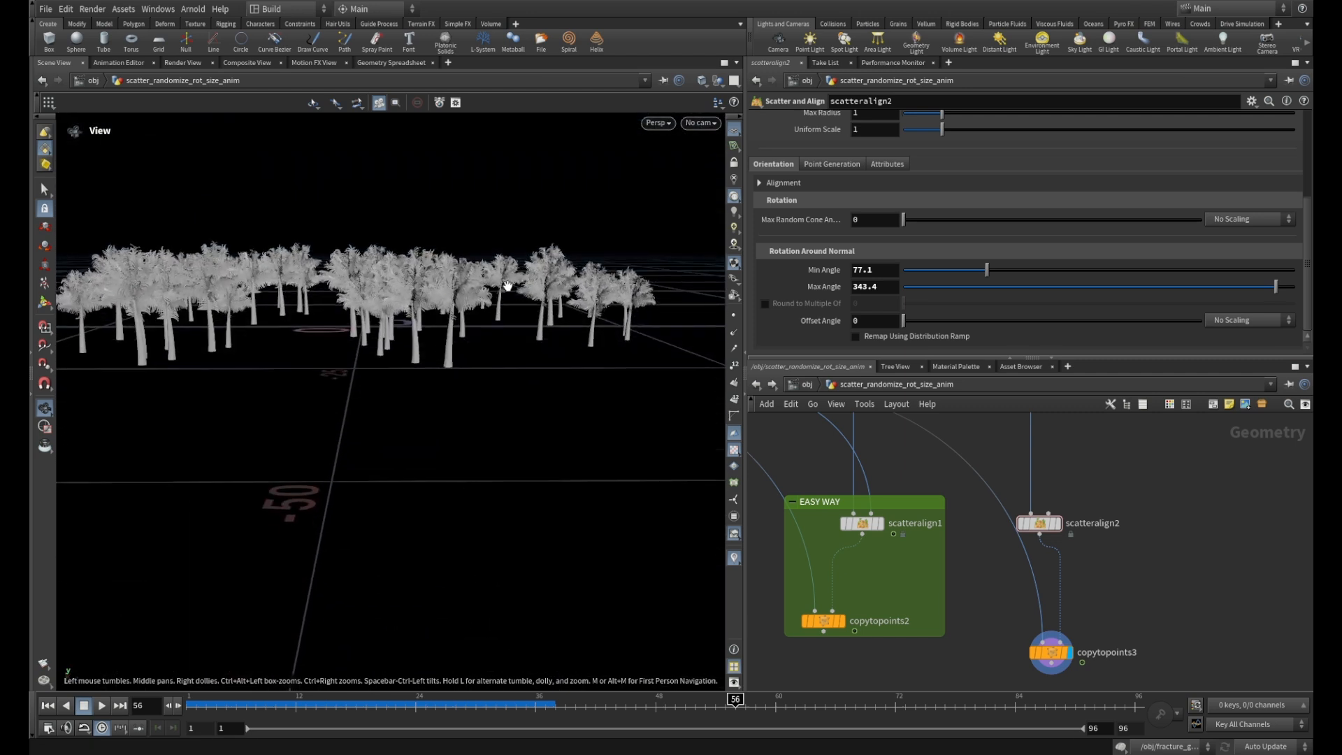
{"action": "mouse_move", "coordinate": [487, 208]}
{"action": "left_mouse_down"}
{"action": "mouse_move", "coordinate": [475, 220]}
{"action": "mouse_move", "coordinate": [481, 202]}
{"action": "left_mouse_up"}
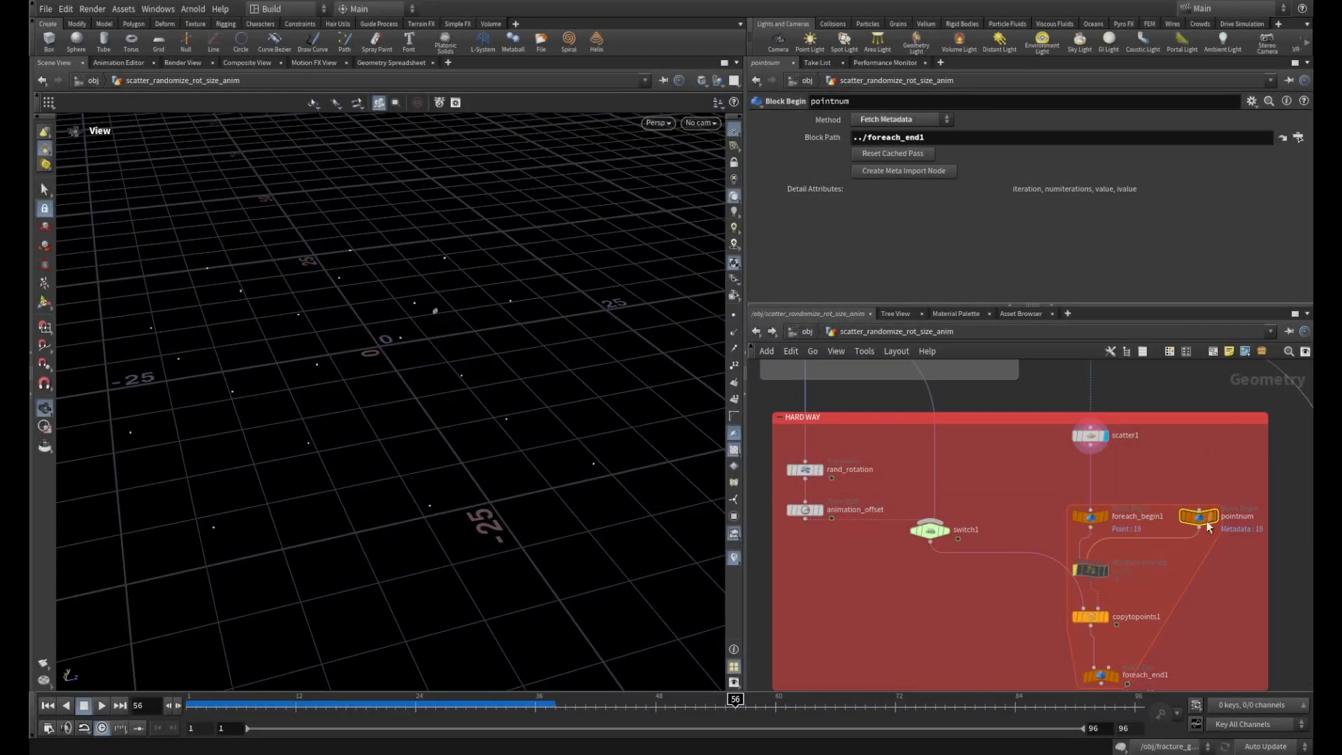
Examine the scatter1 node's point count settings in the HARD WAY network.
{"action": "scroll", "coordinate": [1171, 390], "scroll_direction": "down", "scroll_amount": 3}
{"action": "middle_click_drag", "start_coordinate": [1168, 391], "coordinate": [1136, 540]}
{"action": "scroll", "coordinate": [1134, 544], "scroll_direction": "up", "scroll_amount": 2}
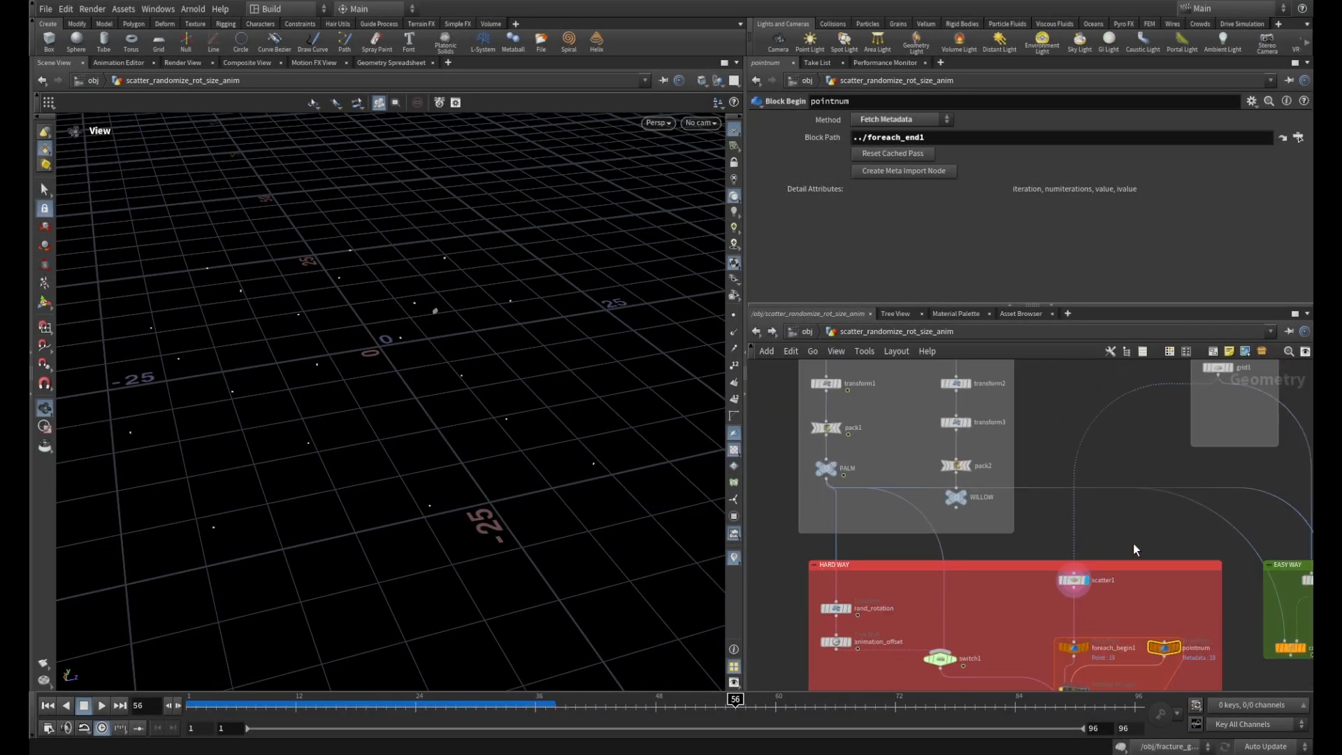
{"action": "left_click", "coordinate": [1073, 579]}
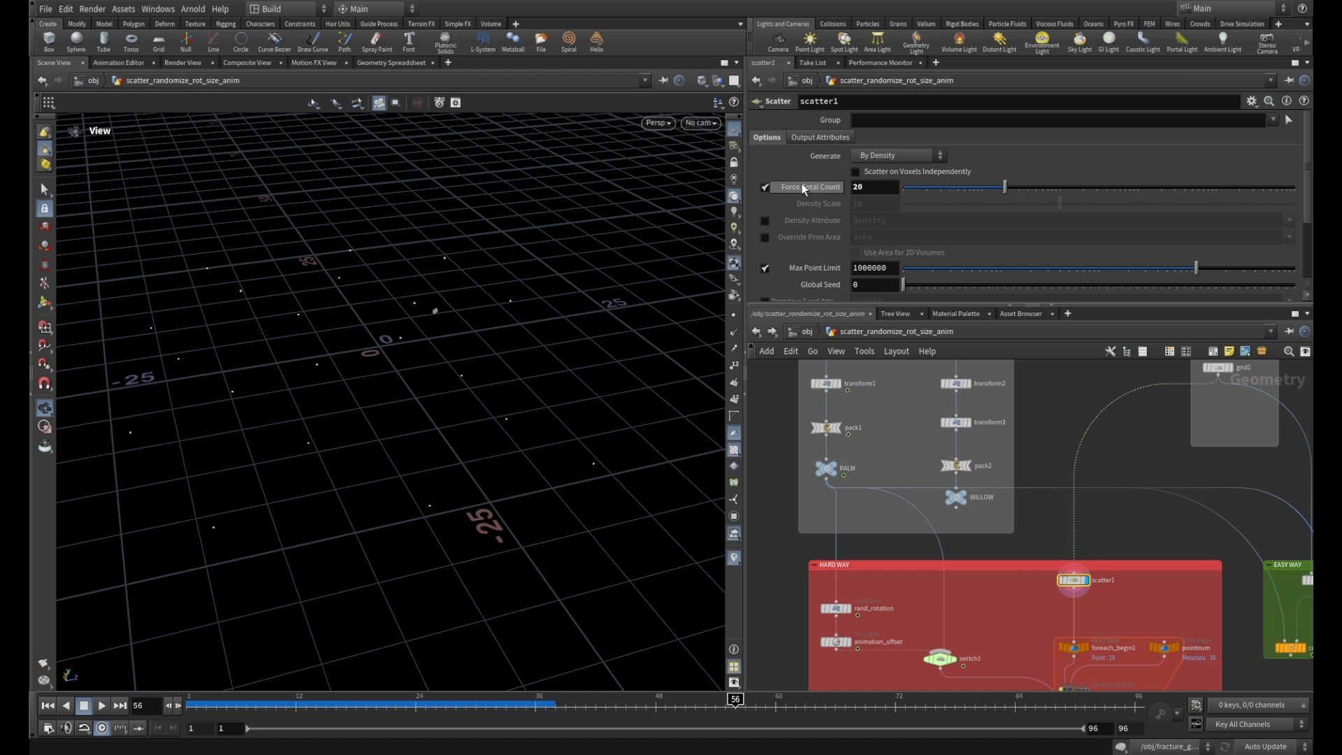
{"action": "middle_click_drag", "start_coordinate": [1136, 560], "coordinate": [1115, 384]}
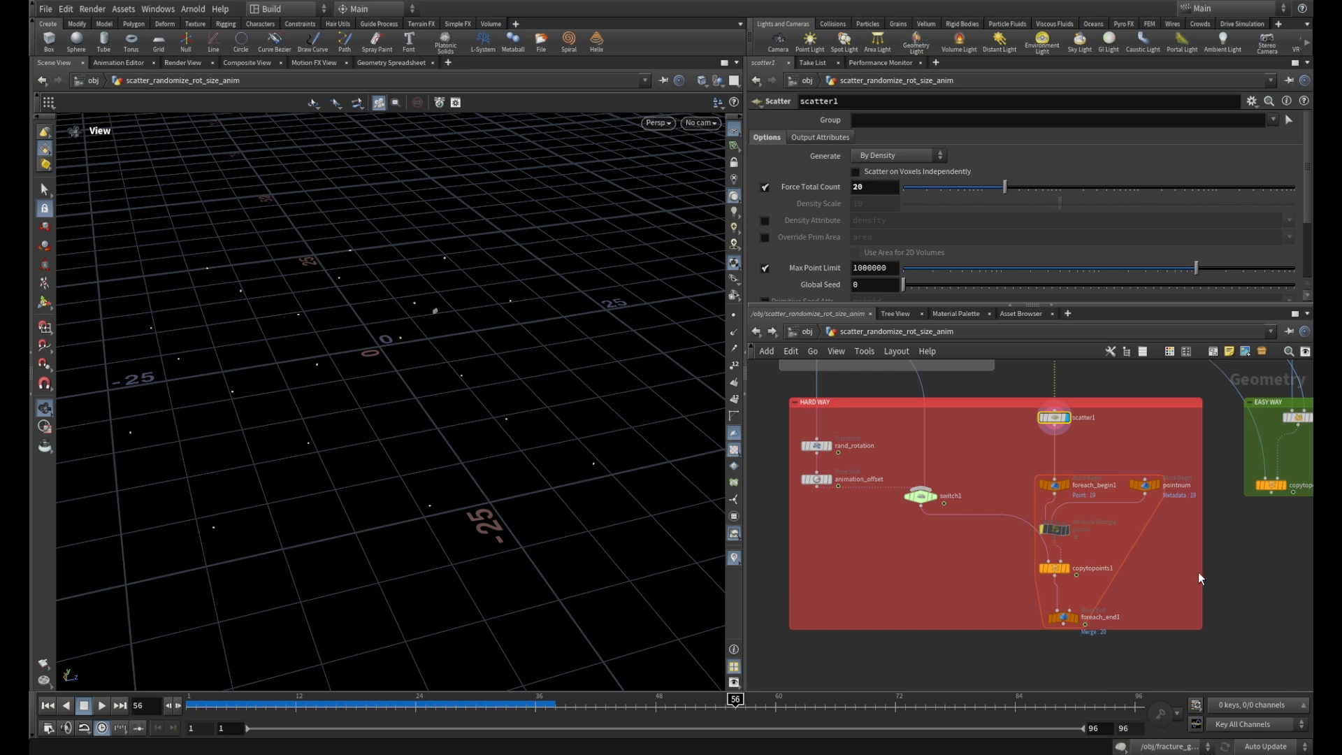
Inspect the pointnum Block Begin node's method, block path and detail attributes.
{"action": "scroll", "coordinate": [1200, 578], "scroll_direction": "up", "scroll_amount": 3}
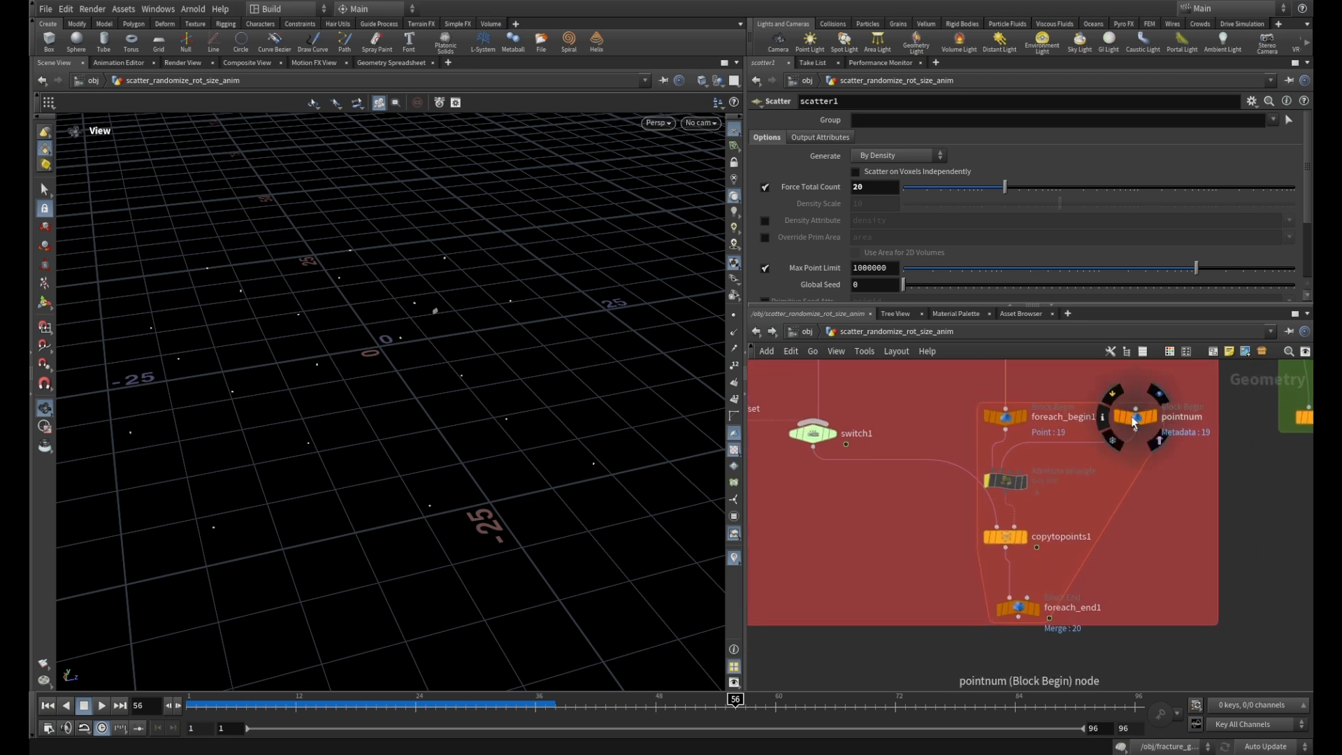
{"action": "left_click", "coordinate": [1135, 417]}
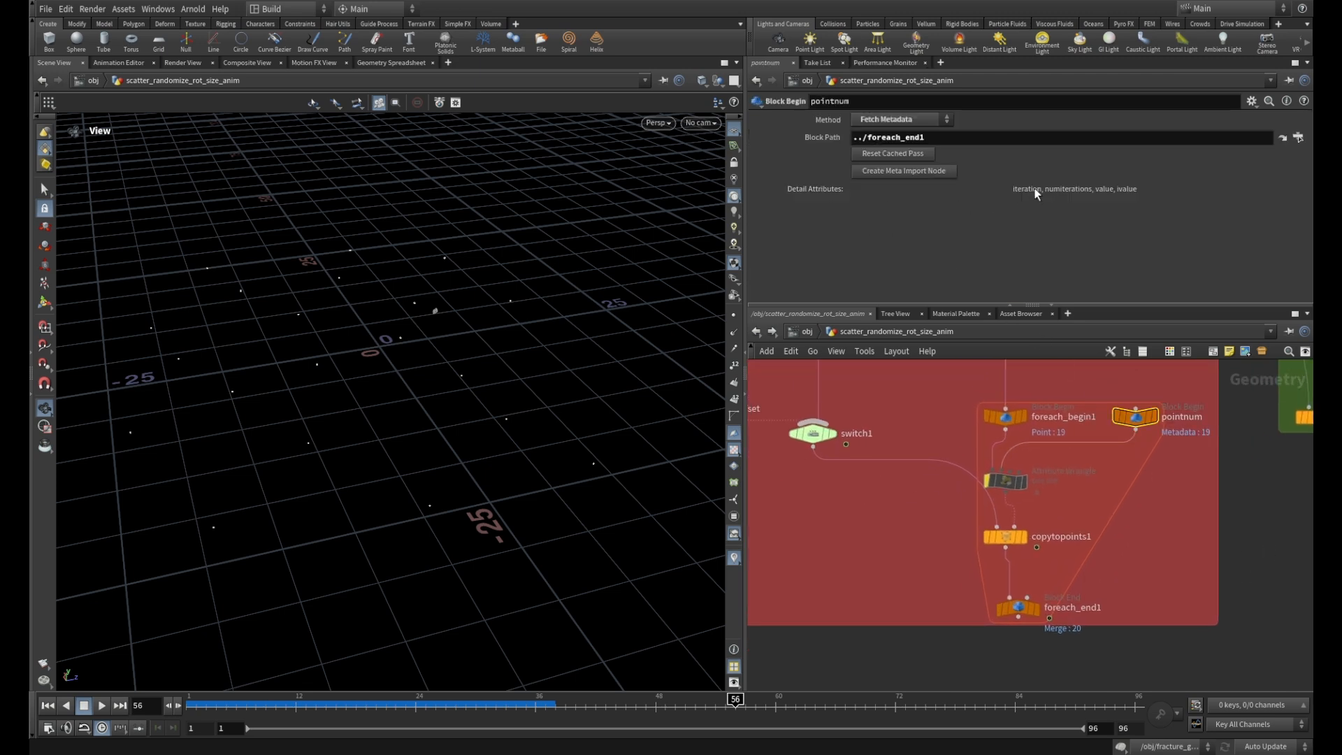
{"action": "scroll", "coordinate": [1156, 491], "scroll_direction": "down", "scroll_amount": 3}
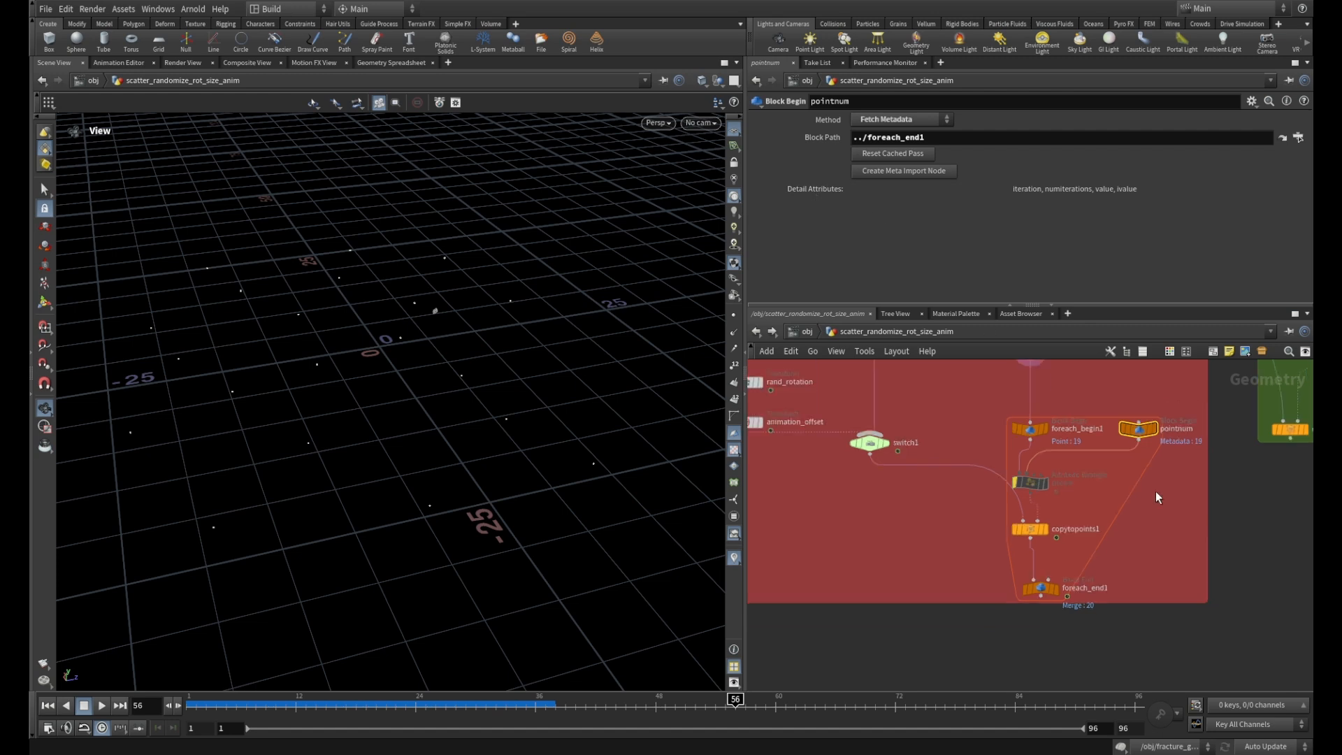
Examine how rand_rotation, animation_offset and switch1 feed the for-each block in the HARD WAY network.
{"action": "middle_click_drag", "start_coordinate": [1123, 517], "coordinate": [1221, 581]}
{"action": "scroll", "coordinate": [1006, 500], "scroll_direction": "up", "scroll_amount": 3}
{"action": "mouse_move", "coordinate": [948, 473]}
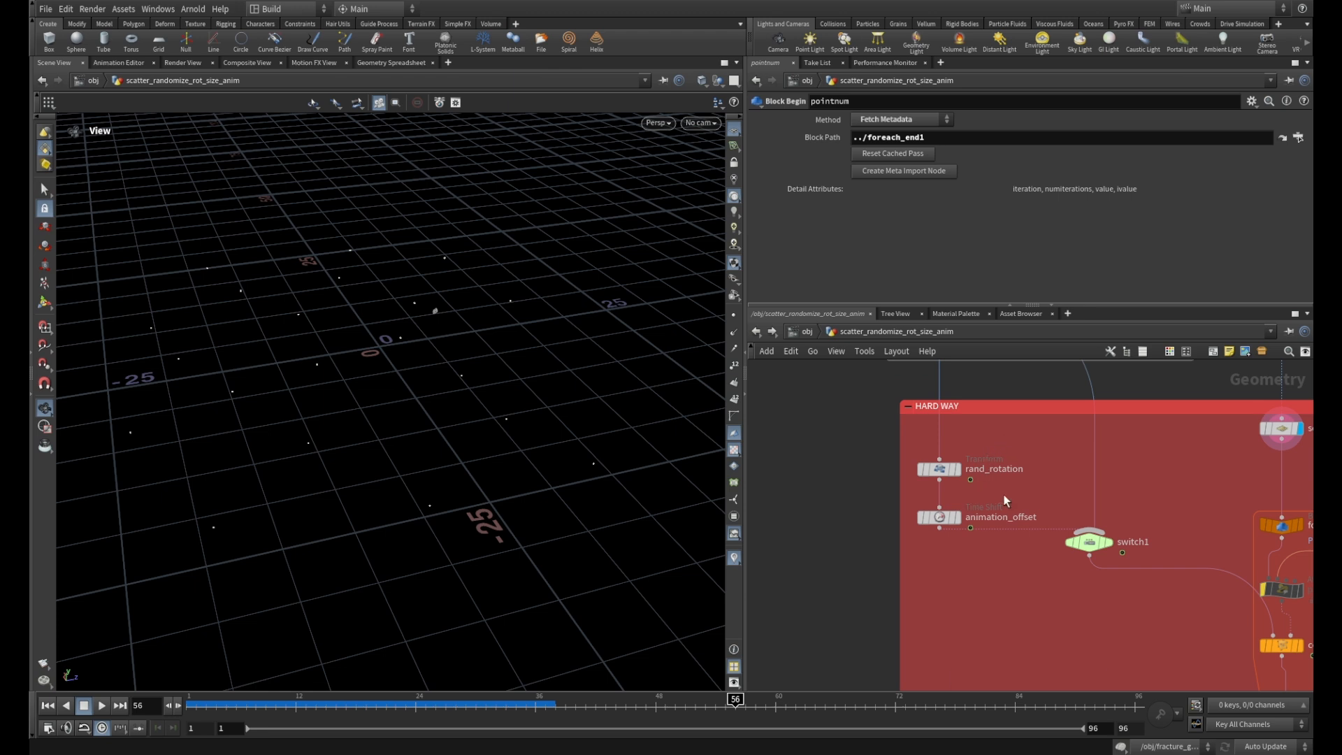
{"action": "scroll", "coordinate": [1135, 492], "scroll_direction": "down", "scroll_amount": 3}
{"action": "middle_click_drag", "start_coordinate": [1160, 496], "coordinate": [981, 443]}
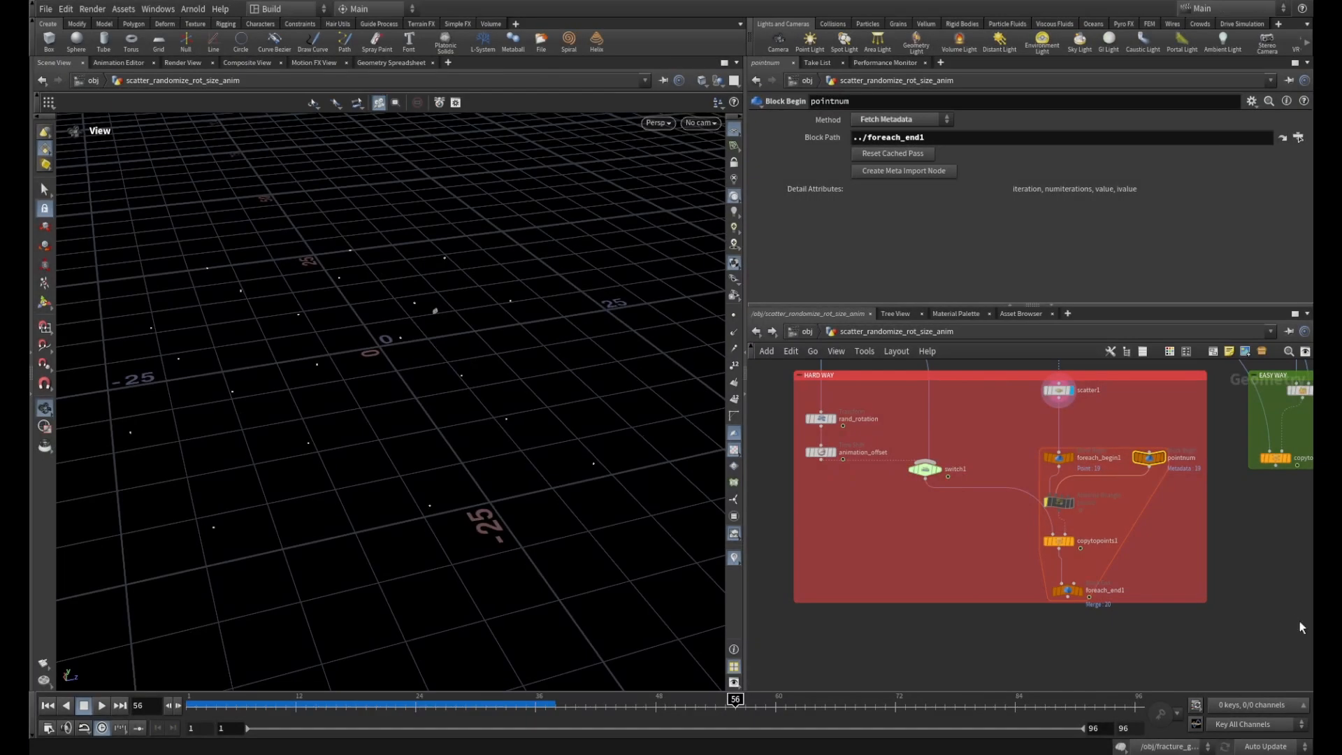
{"action": "scroll", "coordinate": [1133, 459], "scroll_direction": "up", "scroll_amount": 4}
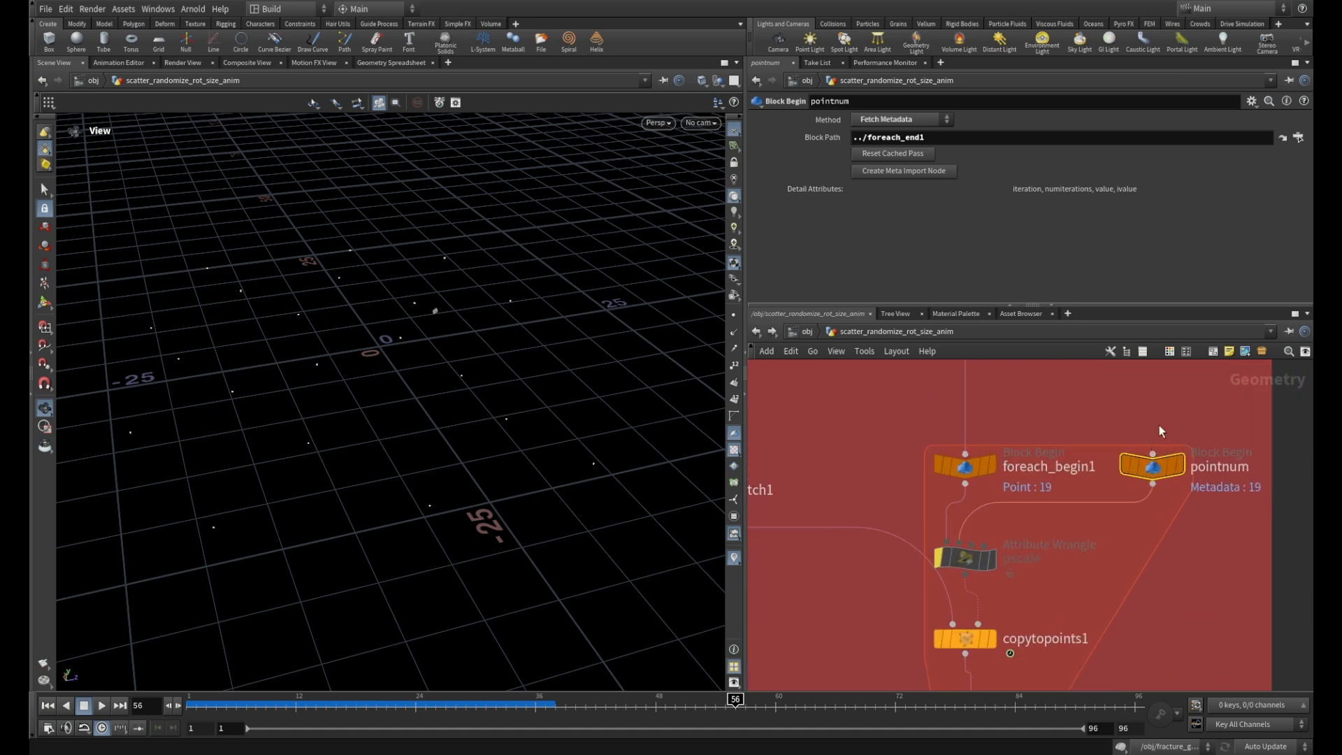
{"action": "scroll", "coordinate": [1147, 458], "scroll_direction": "down", "scroll_amount": 2}
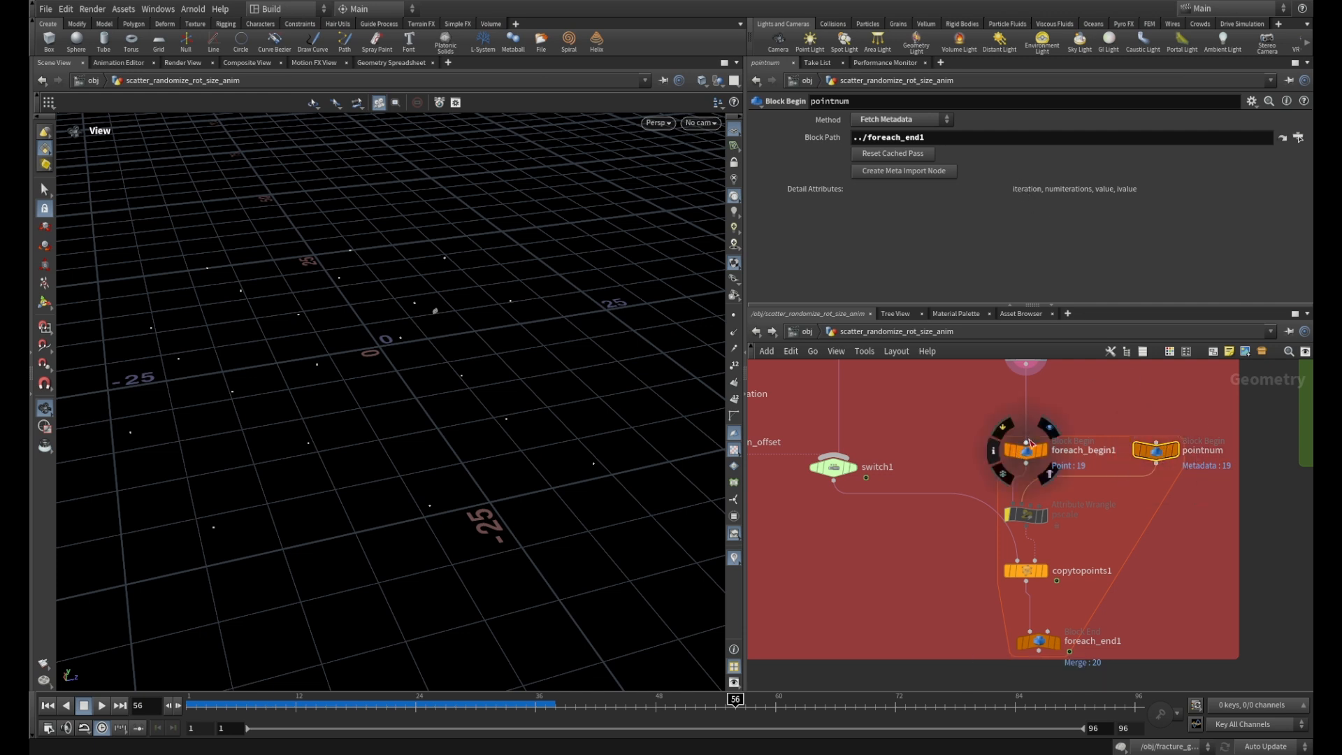
{"action": "scroll", "coordinate": [1031, 443], "scroll_direction": "down", "scroll_amount": 3}
{"action": "middle_click_drag", "start_coordinate": [1066, 409], "coordinate": [1148, 448]}
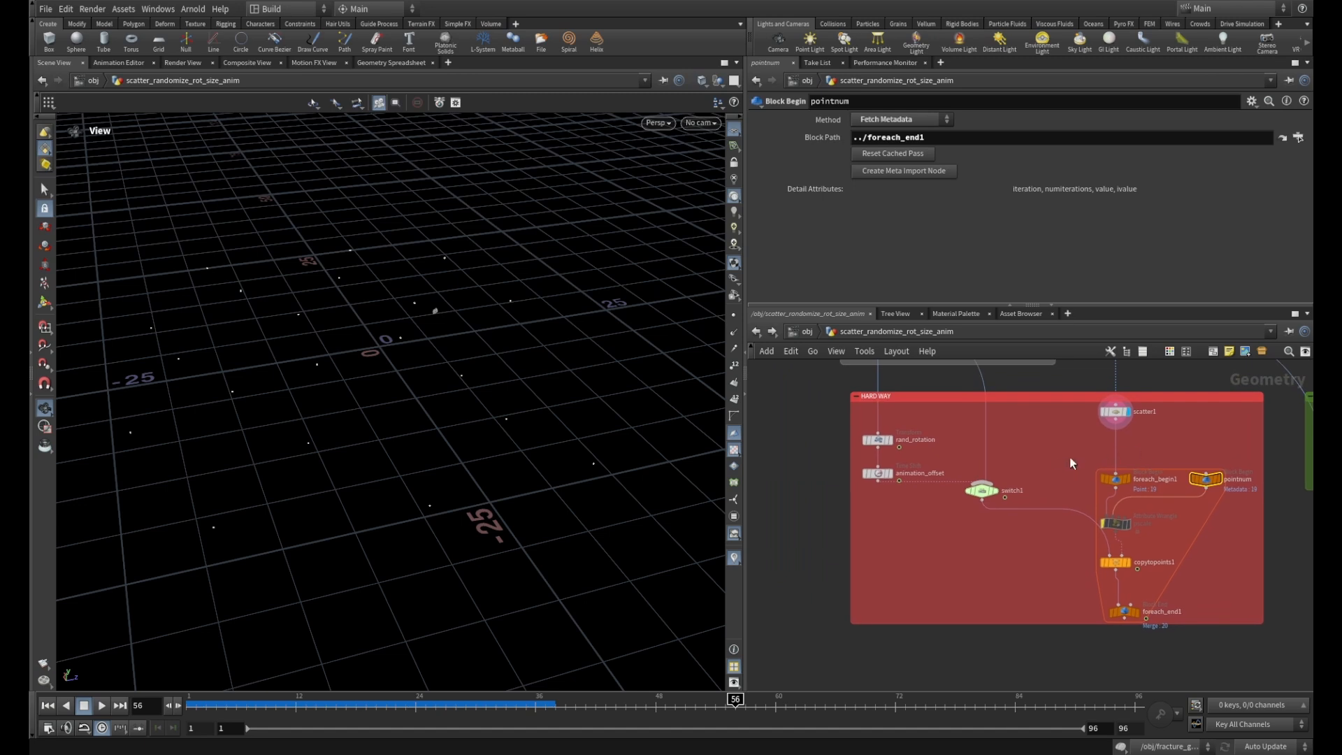
{"action": "middle_click_drag", "start_coordinate": [1041, 465], "coordinate": [1061, 491]}
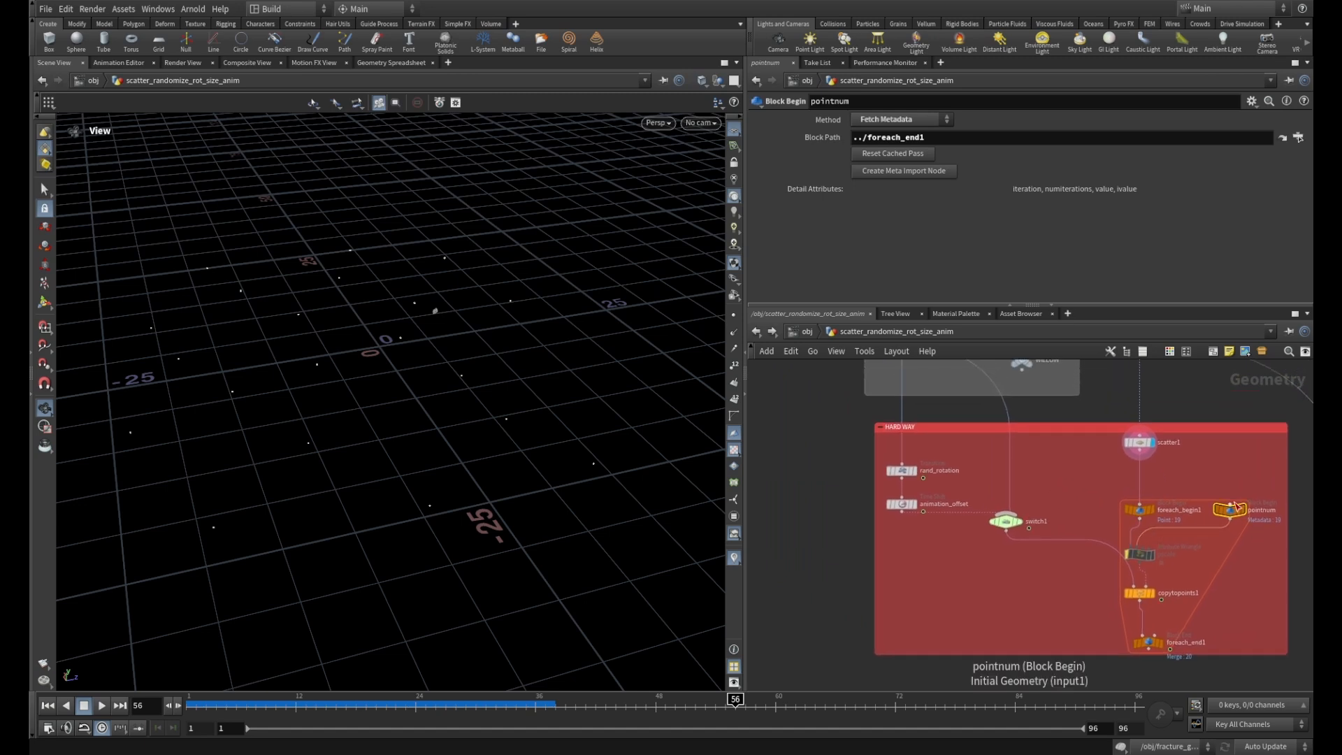
Inspect the rand_rotation Transform's parameters and expand its Y Rotate expression to read it in full.
{"action": "scroll", "coordinate": [963, 489], "scroll_direction": "up", "scroll_amount": 3}
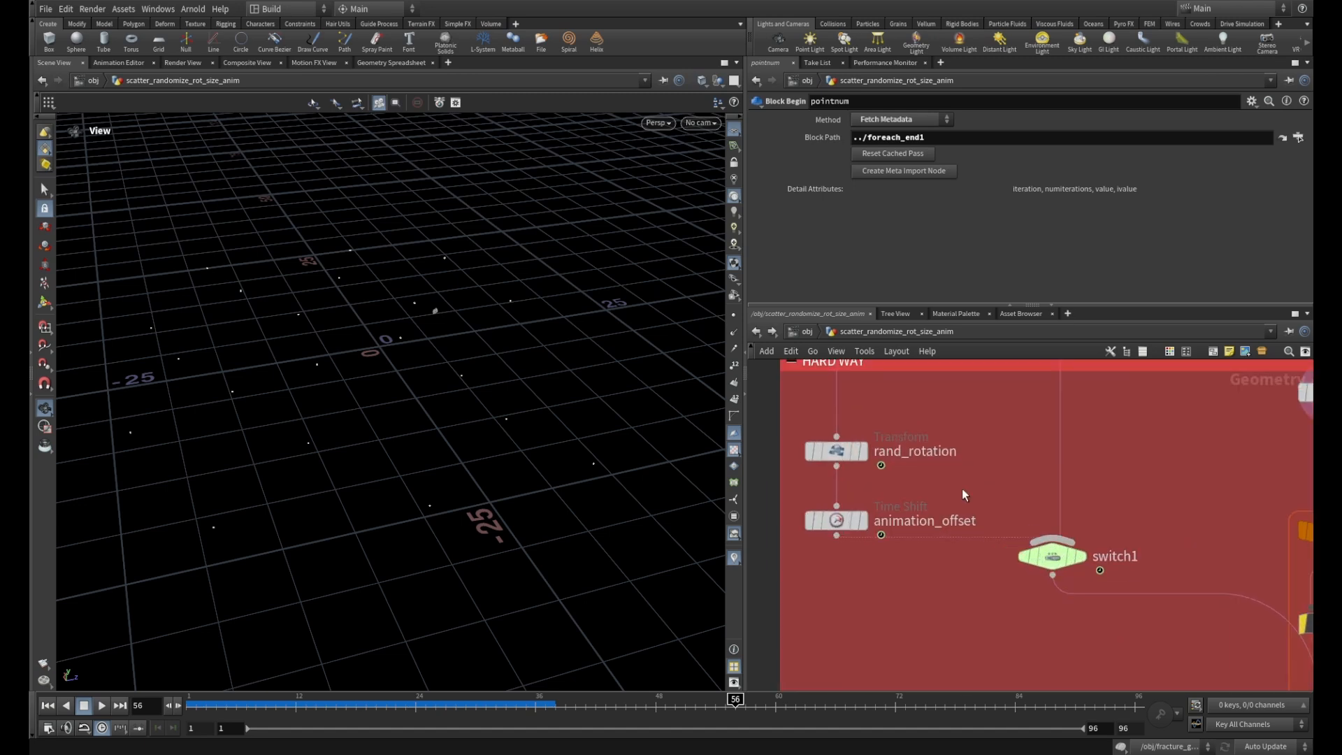
{"action": "left_click", "coordinate": [836, 451]}
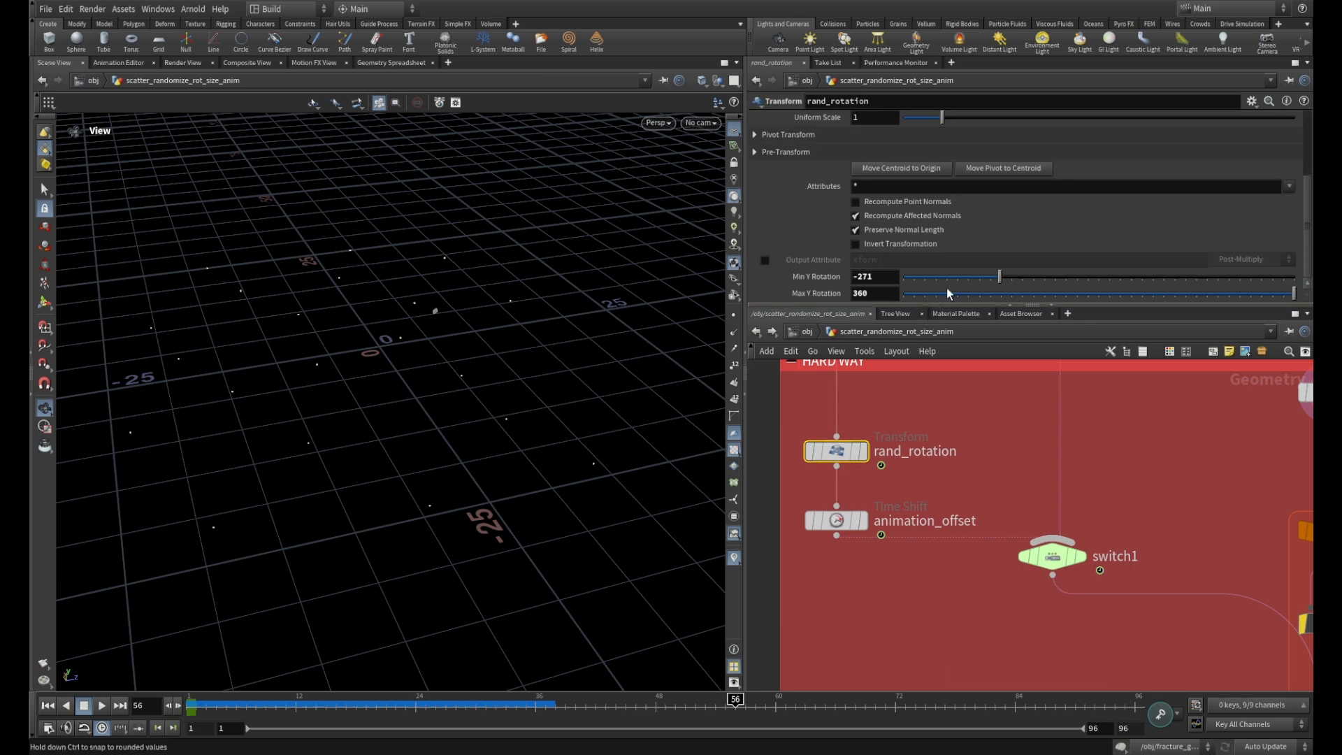
{"action": "scroll", "coordinate": [967, 239], "scroll_direction": "up", "scroll_amount": 3}
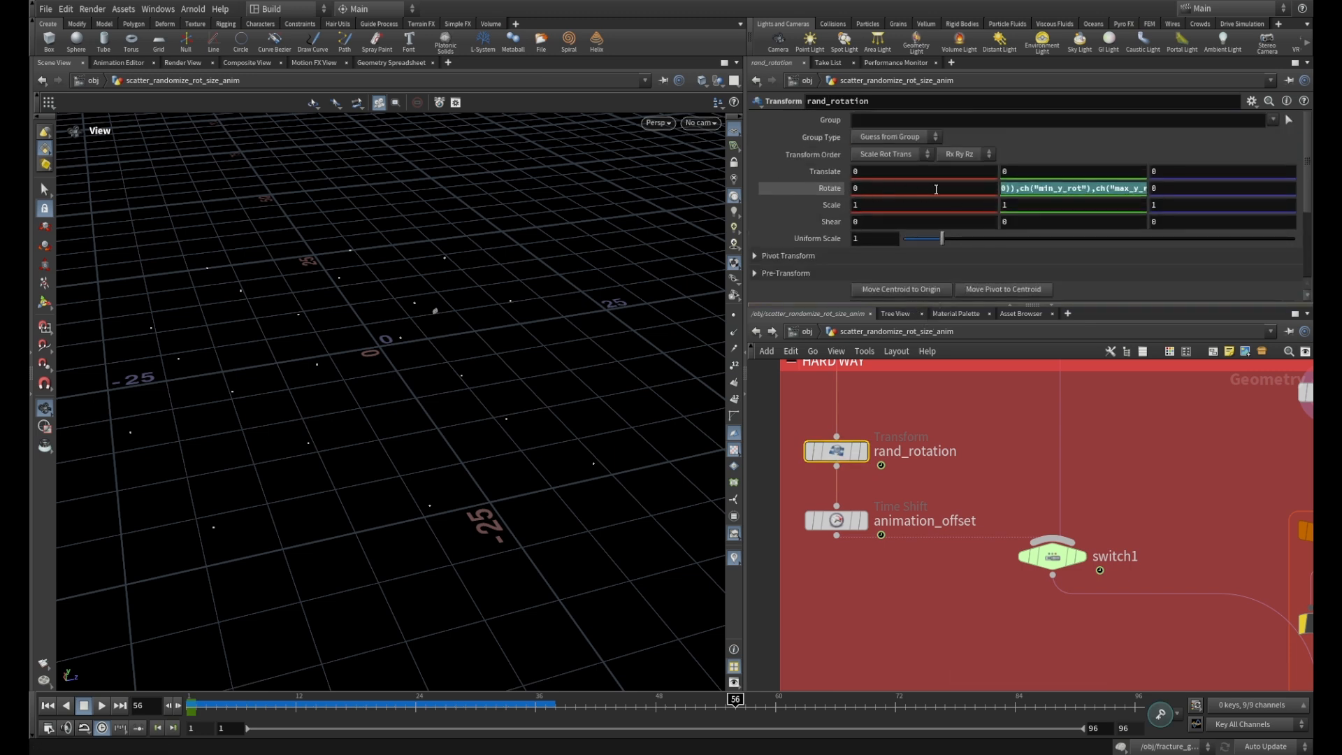
{"action": "left_click", "coordinate": [1064, 188]}
{"action": "left_click_drag", "start_coordinate": [857, 186], "coordinate": [851, 188]}
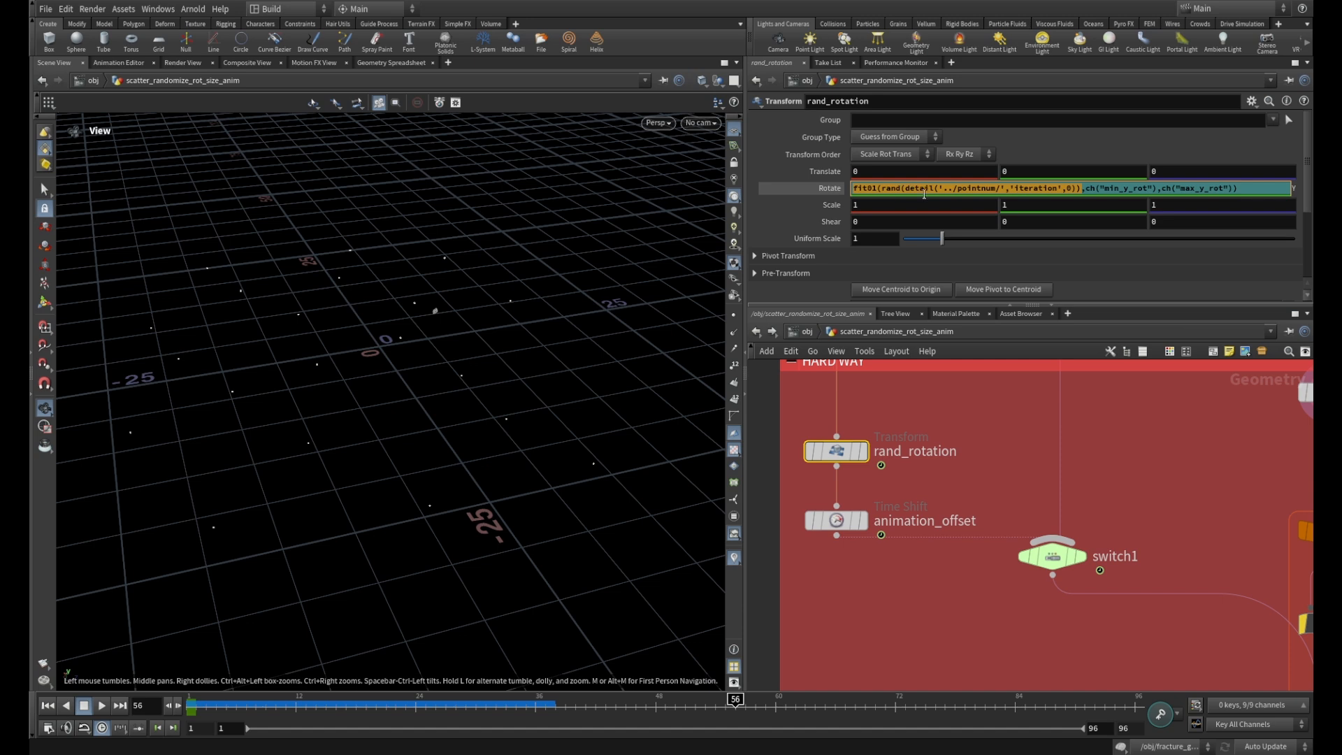
Compare rand_rotation's Y Rotate expression with the pointnum node and the Min and Max Y Rotation parameters it references.
{"action": "scroll", "coordinate": [1146, 510], "scroll_direction": "down", "scroll_amount": 2}
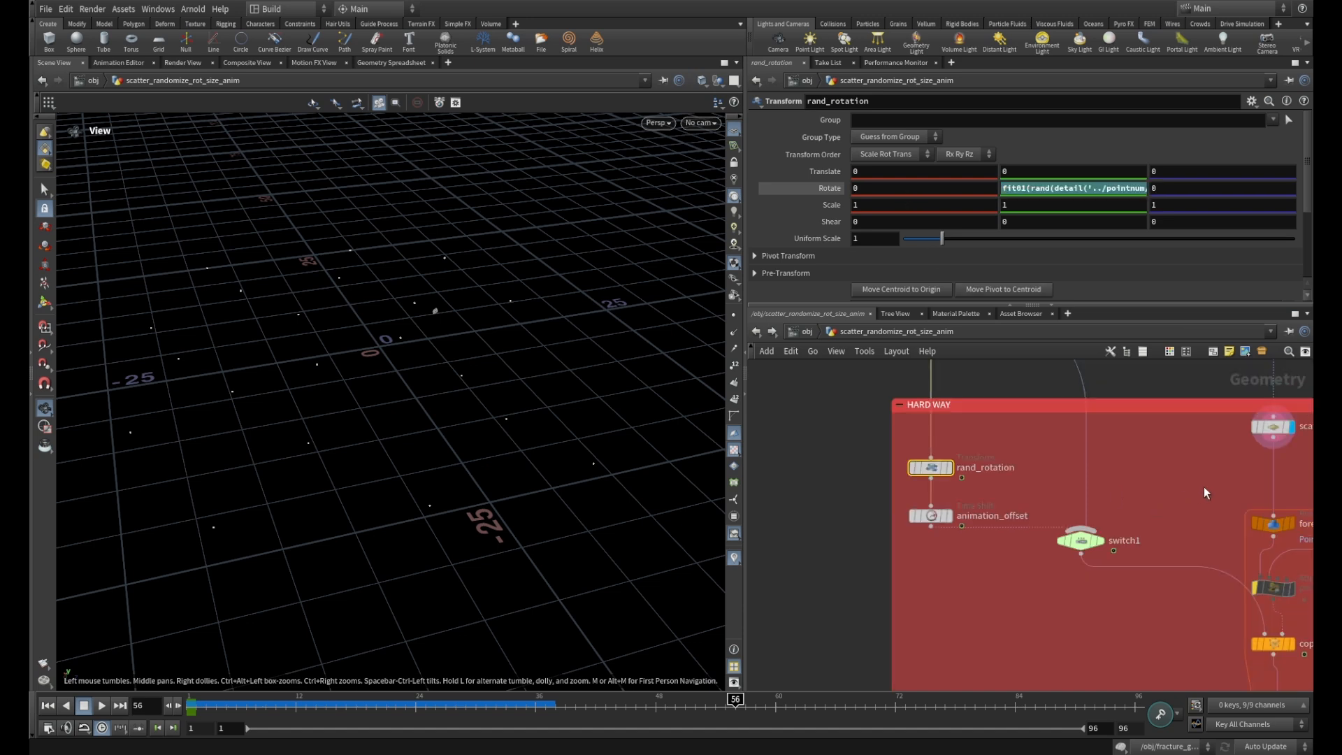
{"action": "middle_click_drag", "start_coordinate": [1208, 491], "coordinate": [995, 486]}
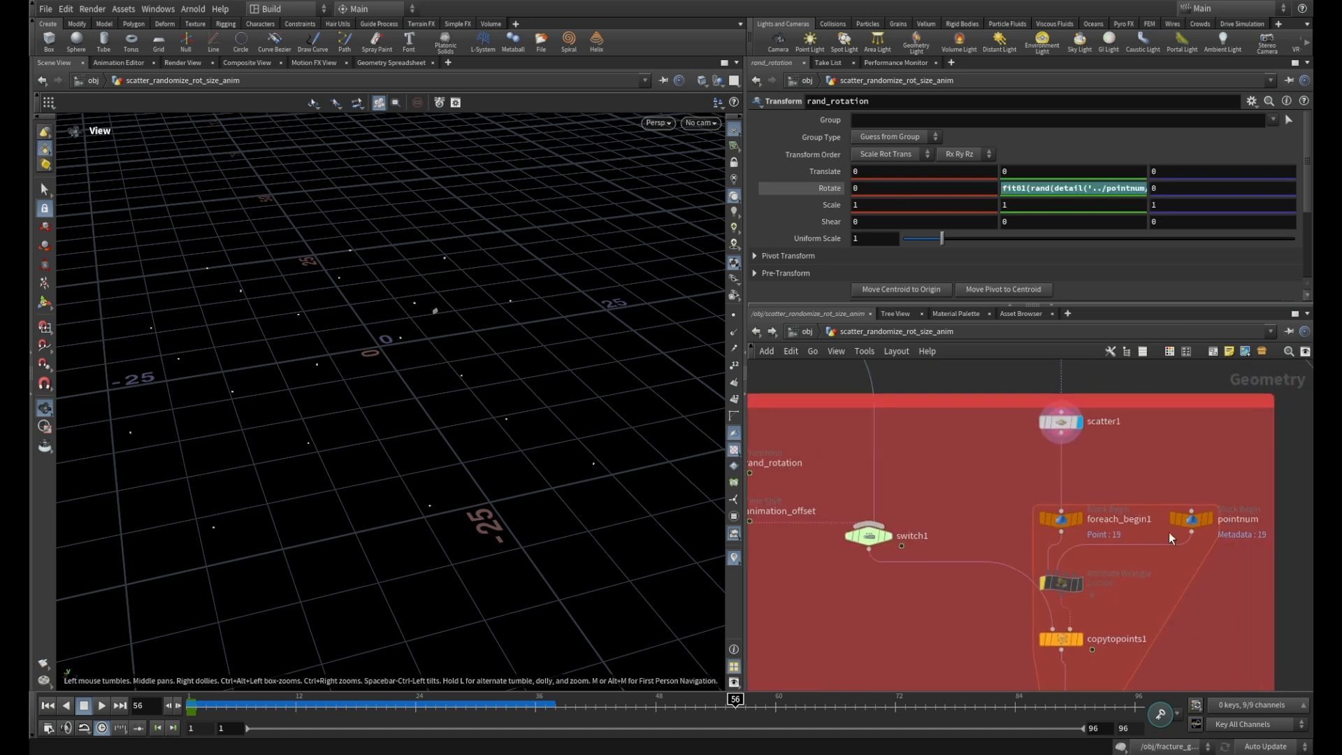
{"action": "left_click", "coordinate": [1070, 188]}
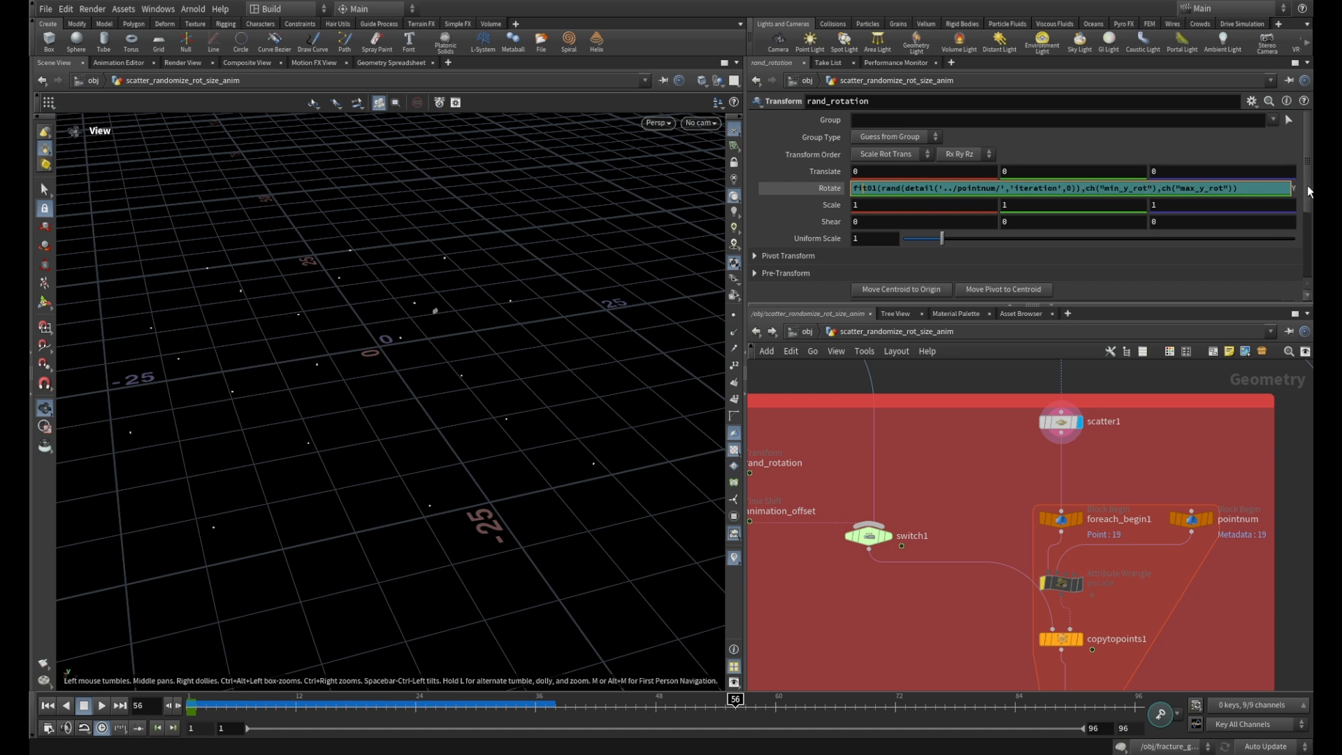
{"action": "left_click_drag", "start_coordinate": [1310, 192], "coordinate": [1310, 268]}
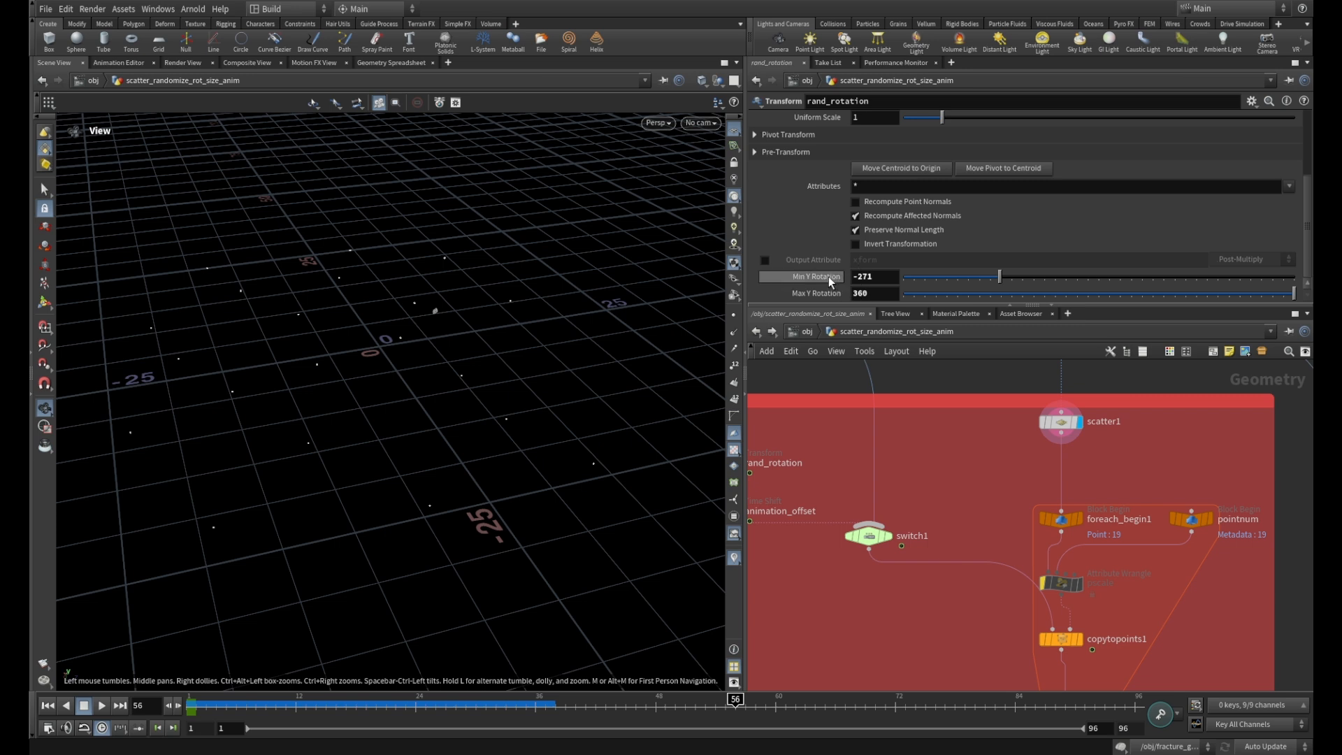
{"action": "scroll", "coordinate": [874, 186], "scroll_direction": "up", "scroll_amount": 4}
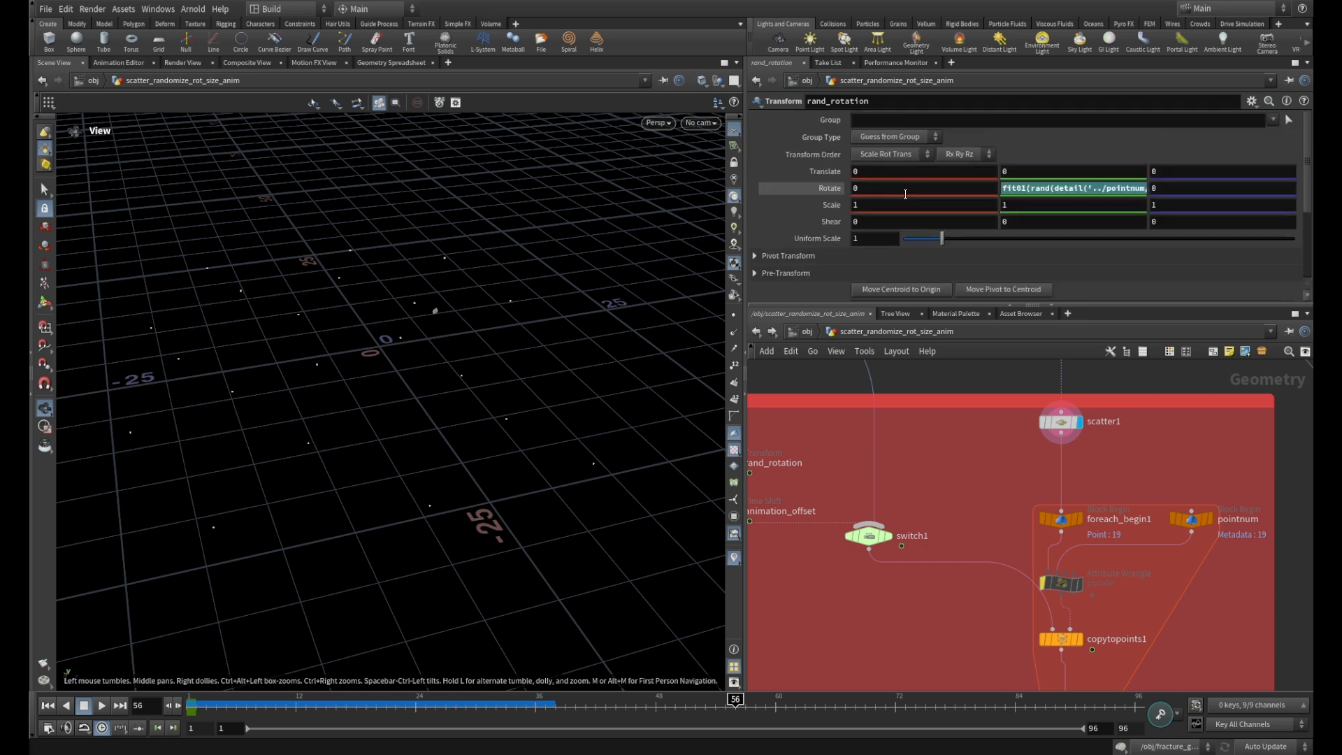
{"action": "left_click", "coordinate": [1034, 189]}
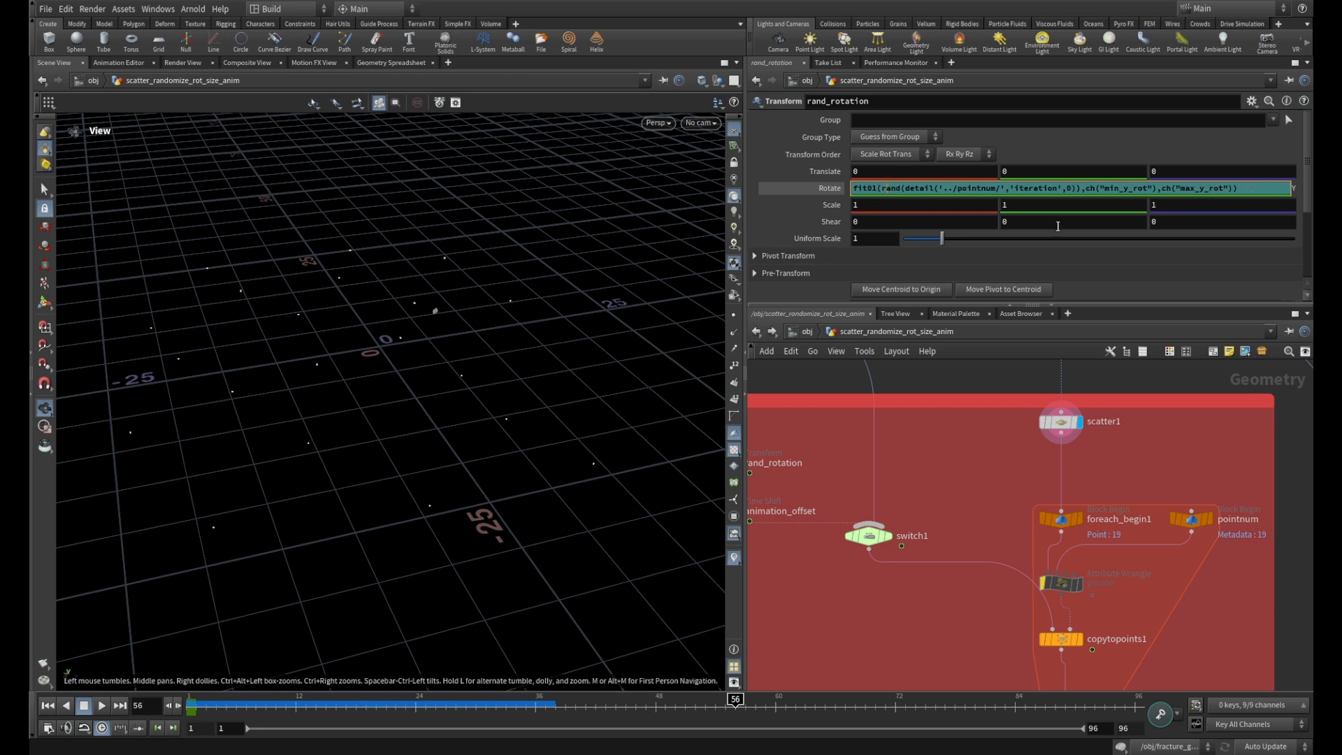
{"action": "mouse_move", "coordinate": [1196, 525]}
{"action": "scroll", "coordinate": [962, 228], "scroll_direction": "down", "scroll_amount": 4}
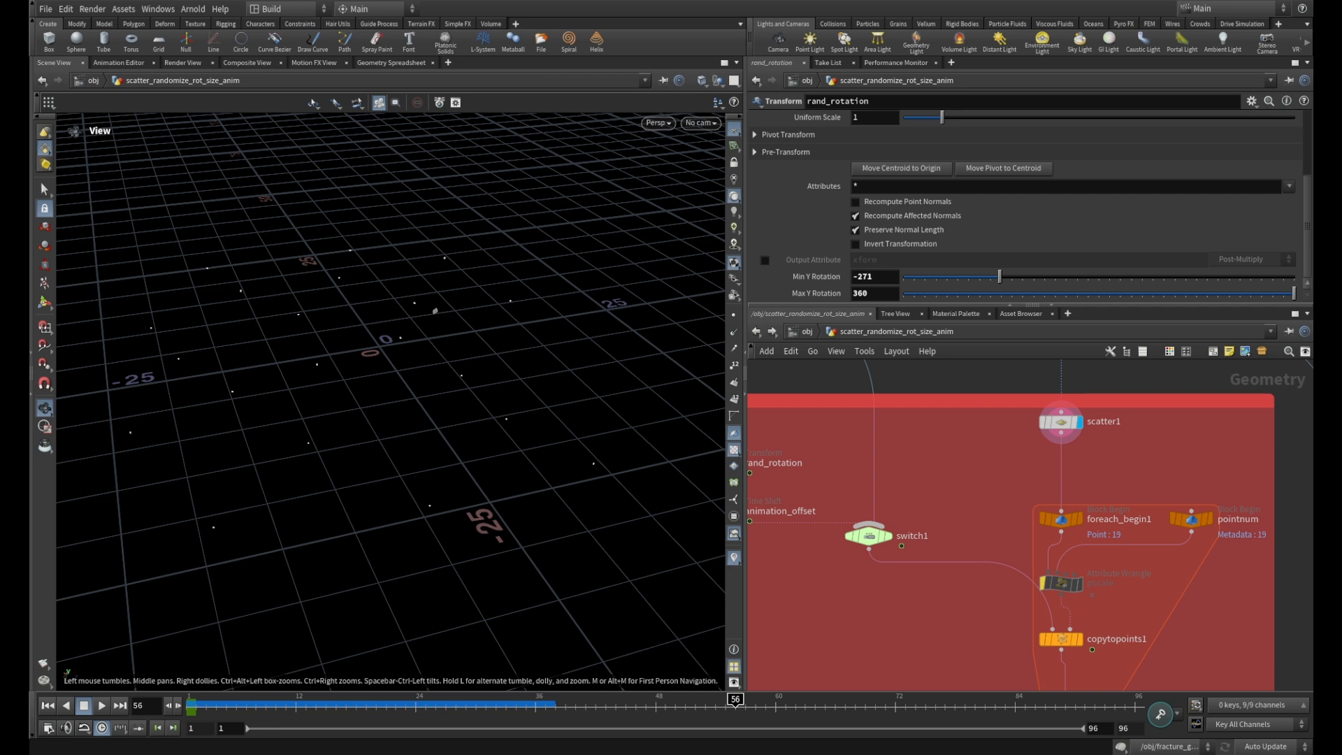
Inspect the Frame expression of the animation_offset Time Shift node.
{"action": "scroll", "coordinate": [1059, 563], "scroll_direction": "down", "scroll_amount": 3}
{"action": "scroll", "coordinate": [993, 500], "scroll_direction": "up", "scroll_amount": 4}
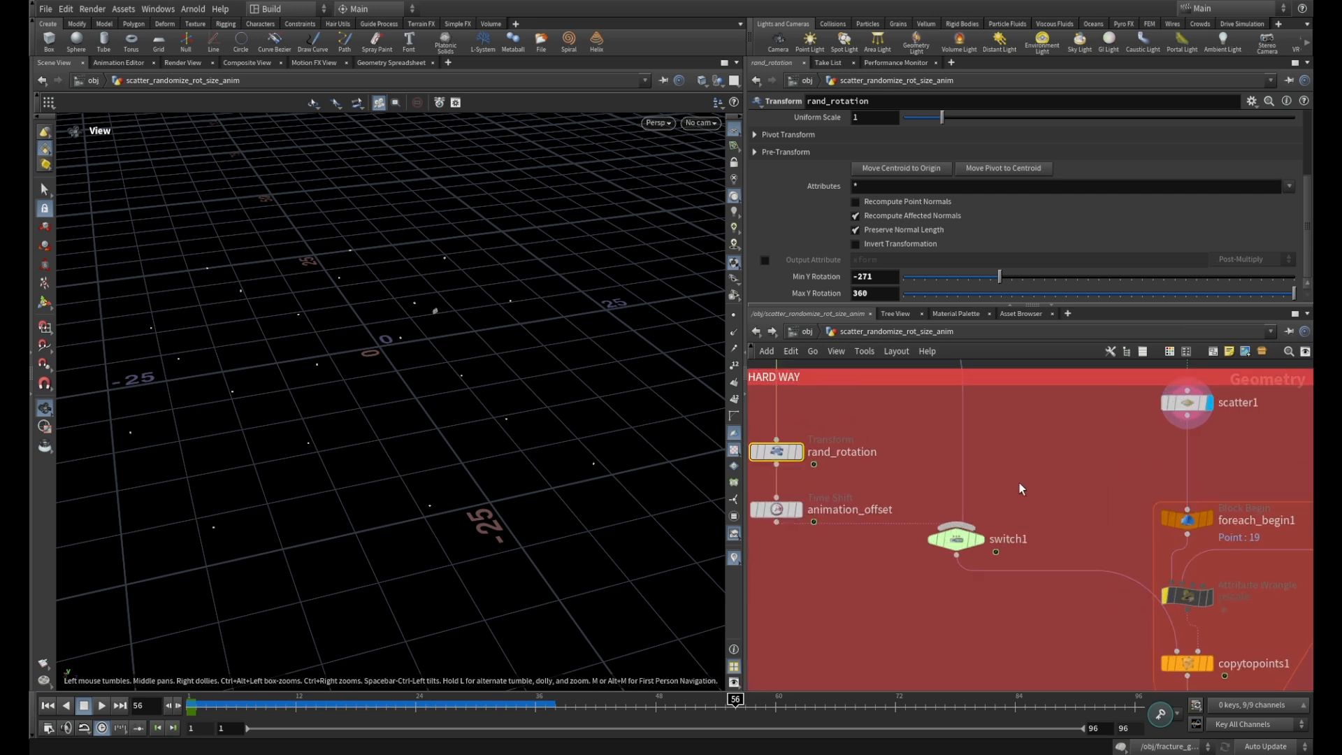
{"action": "middle_click_drag", "start_coordinate": [1020, 489], "coordinate": [1092, 477]}
{"action": "left_click", "coordinate": [848, 498]}
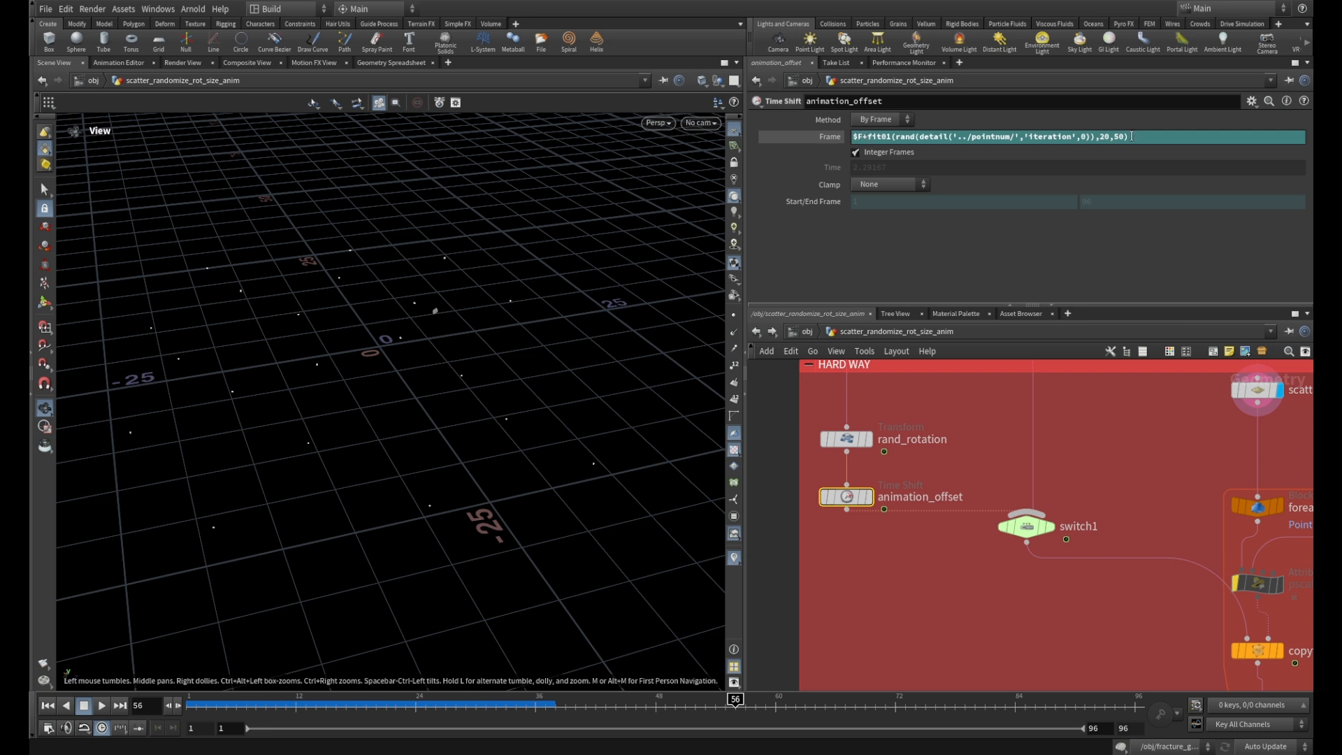
Recheck the pointnum node's metadata settings and review its place in the HARD WAY for-each loop.
{"action": "scroll", "coordinate": [1138, 427], "scroll_direction": "down", "scroll_amount": 3}
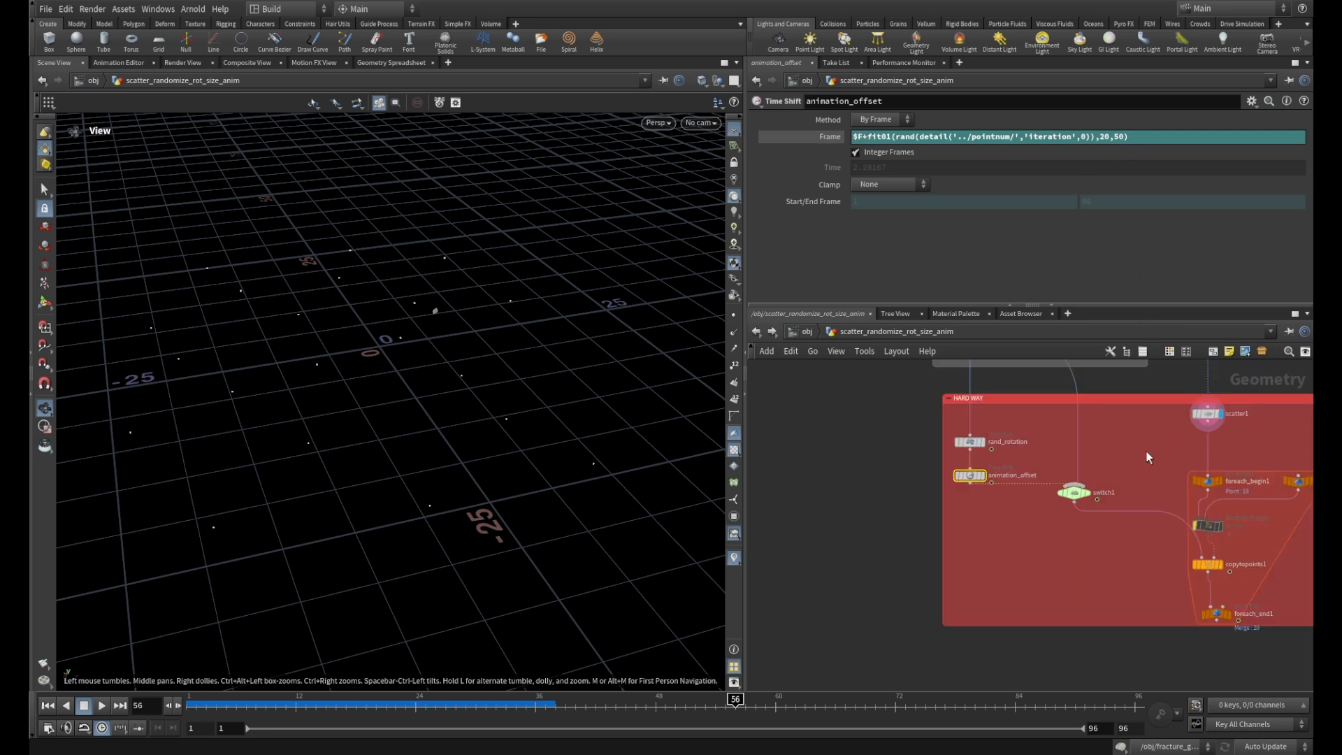
{"action": "middle_click_drag", "start_coordinate": [1147, 451], "coordinate": [906, 410]}
{"action": "scroll", "coordinate": [1037, 433], "scroll_direction": "up", "scroll_amount": 4}
{"action": "left_click", "coordinate": [1079, 451]}
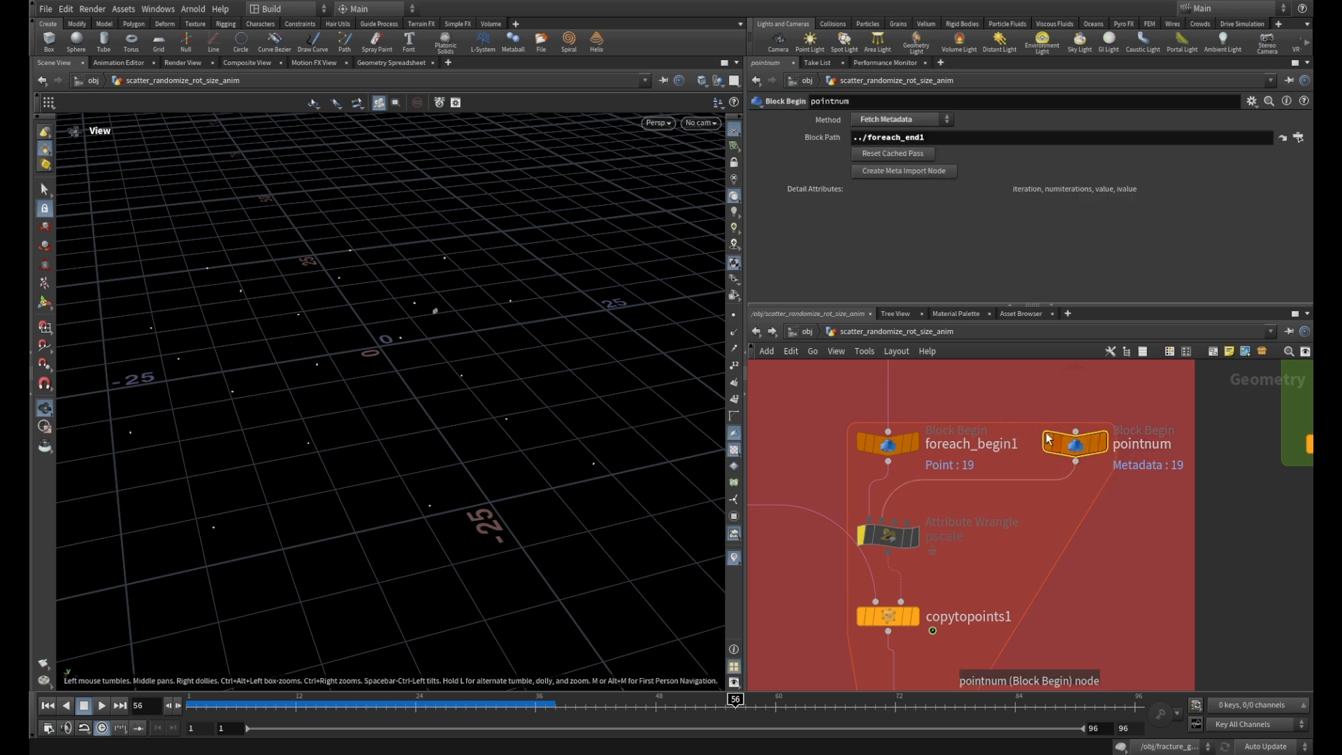
{"action": "scroll", "coordinate": [993, 392], "scroll_direction": "down", "scroll_amount": 3}
{"action": "middle_click_drag", "start_coordinate": [993, 388], "coordinate": [1009, 453]}
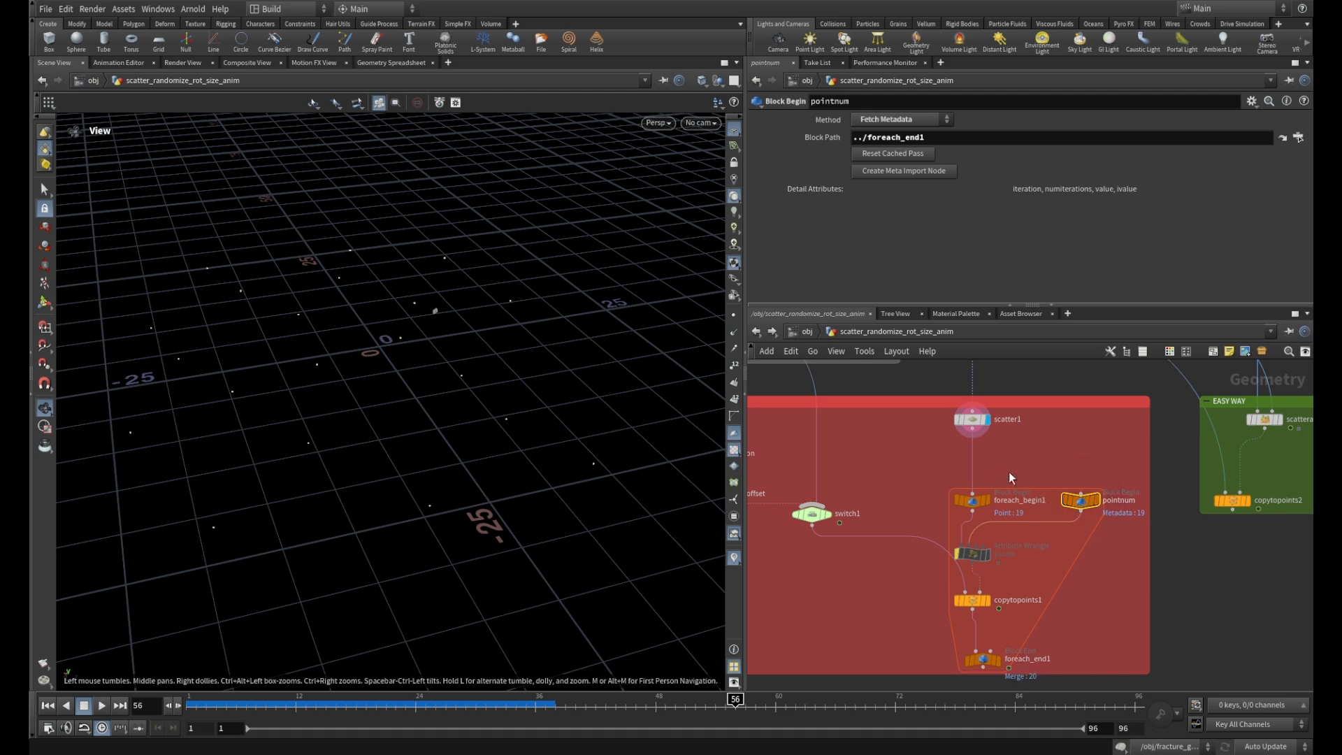
{"action": "middle_click_drag", "start_coordinate": [885, 463], "coordinate": [1020, 474]}
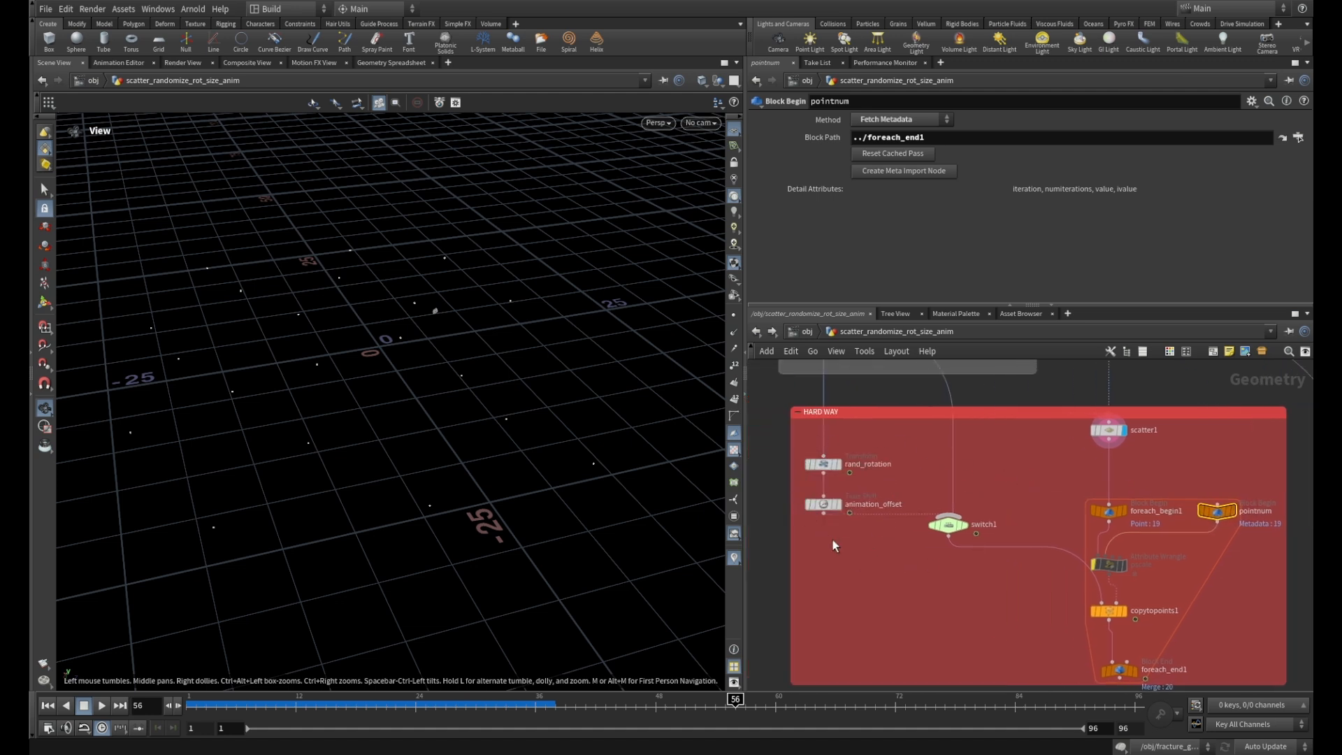
Return to the rand_rotation Transform in the HARD WAY network and review its Y Rotate expression.
{"action": "mouse_move", "coordinate": [823, 468]}
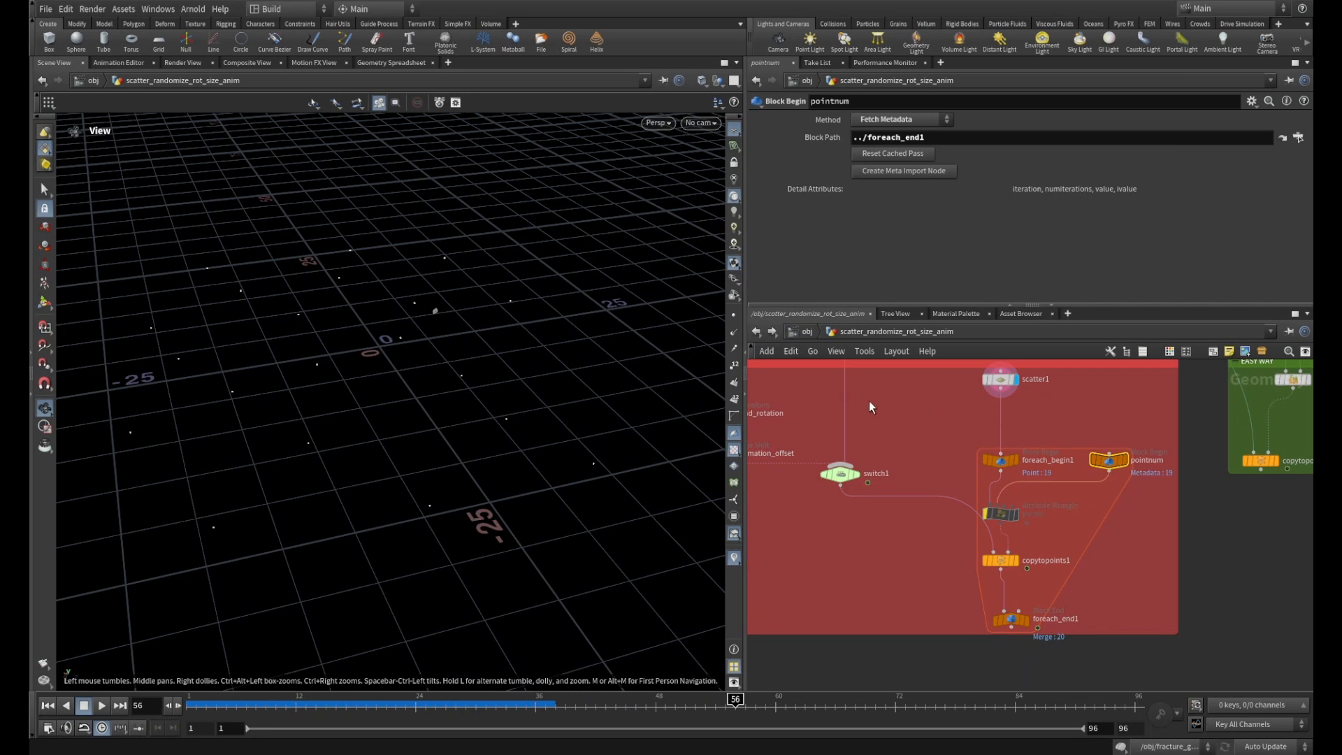
{"action": "scroll", "coordinate": [874, 401], "scroll_direction": "down", "scroll_amount": 2}
{"action": "middle_click_drag", "start_coordinate": [874, 402], "coordinate": [1041, 464]}
{"action": "scroll", "coordinate": [936, 460], "scroll_direction": "up", "scroll_amount": 2}
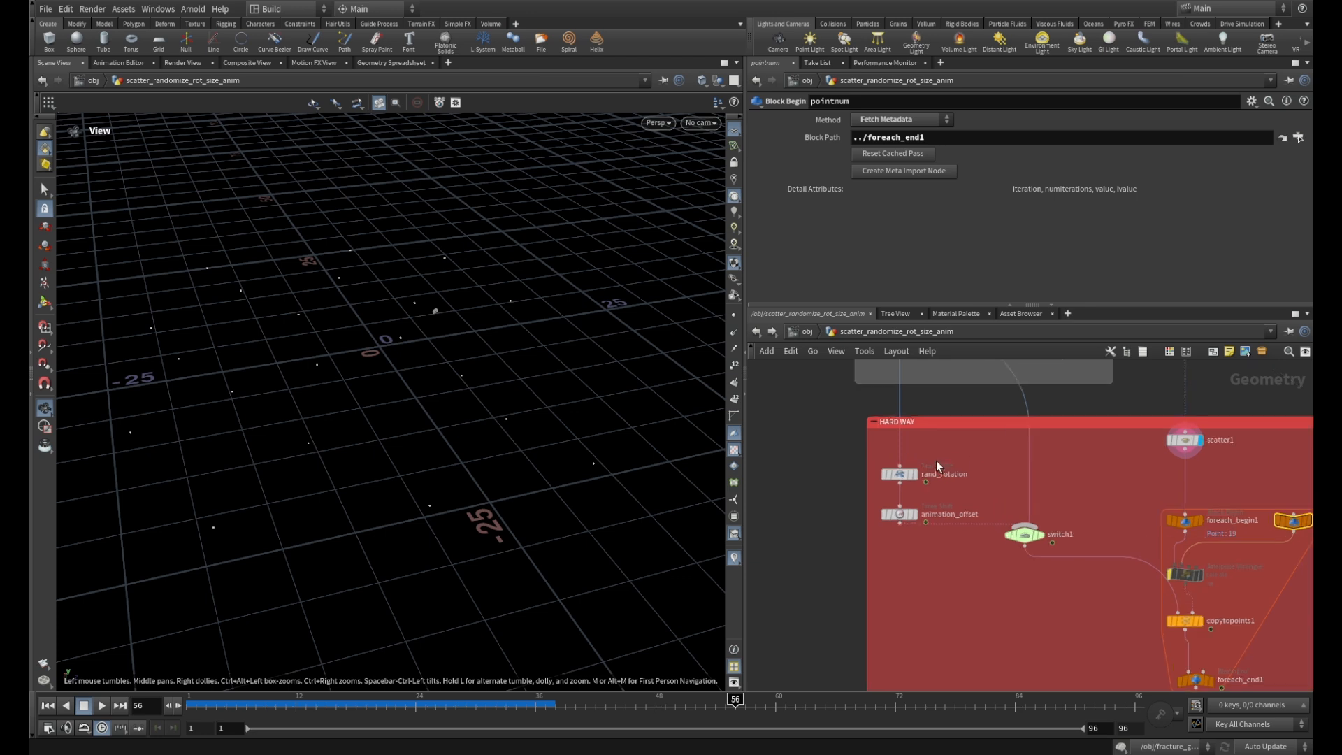
{"action": "scroll", "coordinate": [937, 460], "scroll_direction": "up", "scroll_amount": 3}
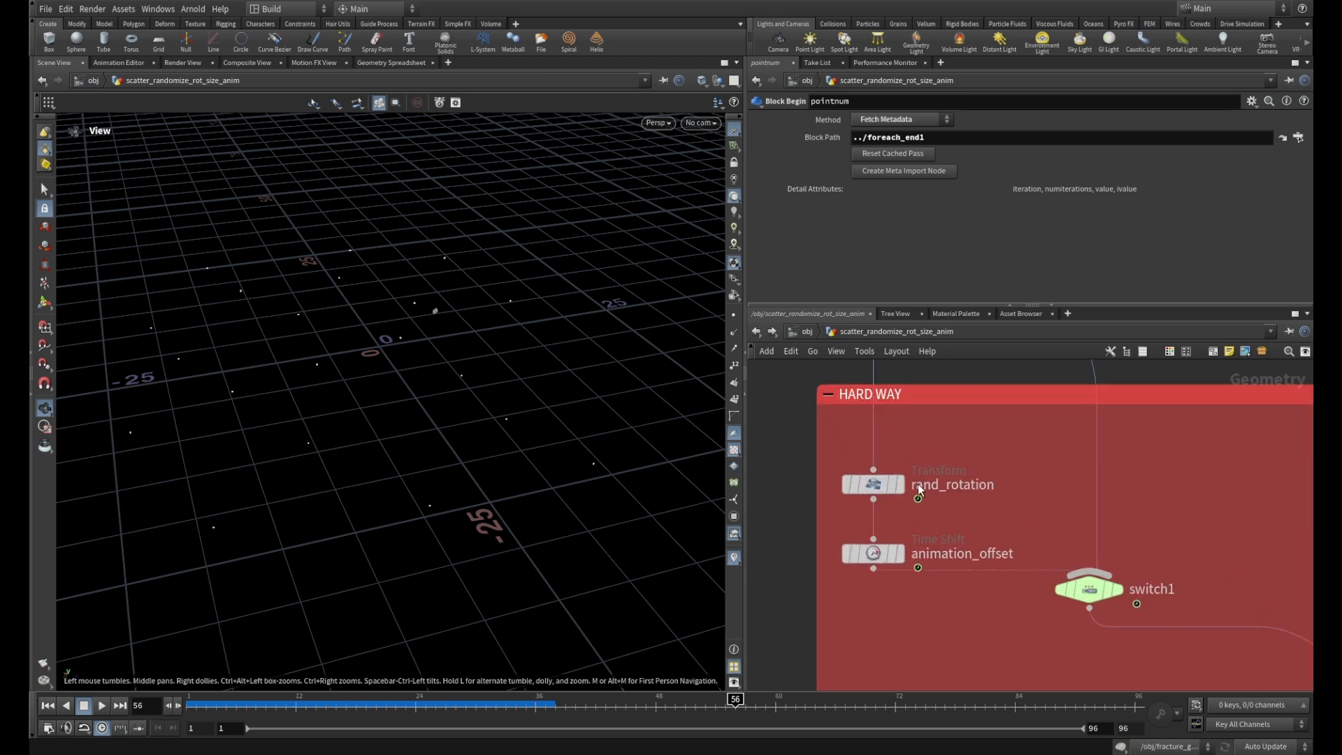
{"action": "left_click", "coordinate": [870, 483]}
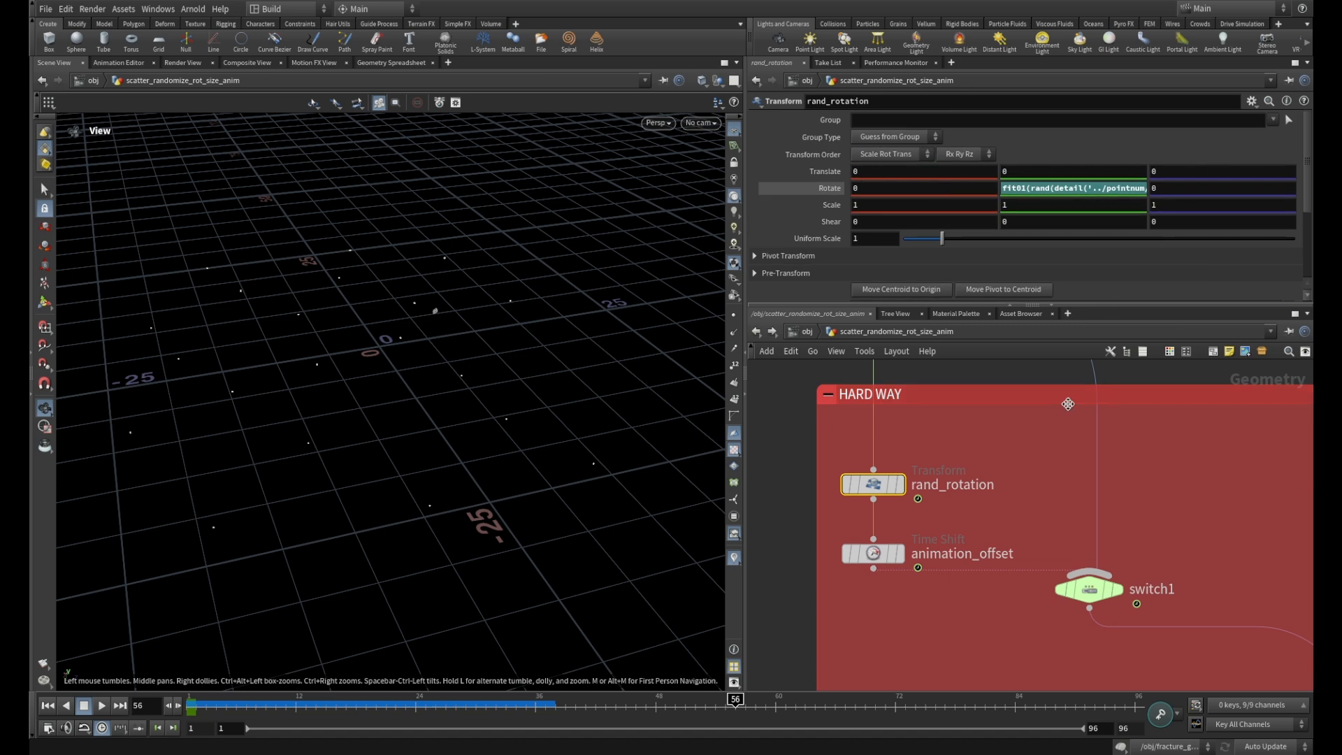
Turn off the bypass on the pscale Attribute Wrangle inside the for-each loop and bring its VEXpression code into view.
{"action": "scroll", "coordinate": [1075, 465], "scroll_direction": "down", "scroll_amount": 4}
{"action": "middle_click_drag", "start_coordinate": [1158, 480], "coordinate": [981, 392]}
{"action": "scroll", "coordinate": [1088, 485], "scroll_direction": "up", "scroll_amount": 4}
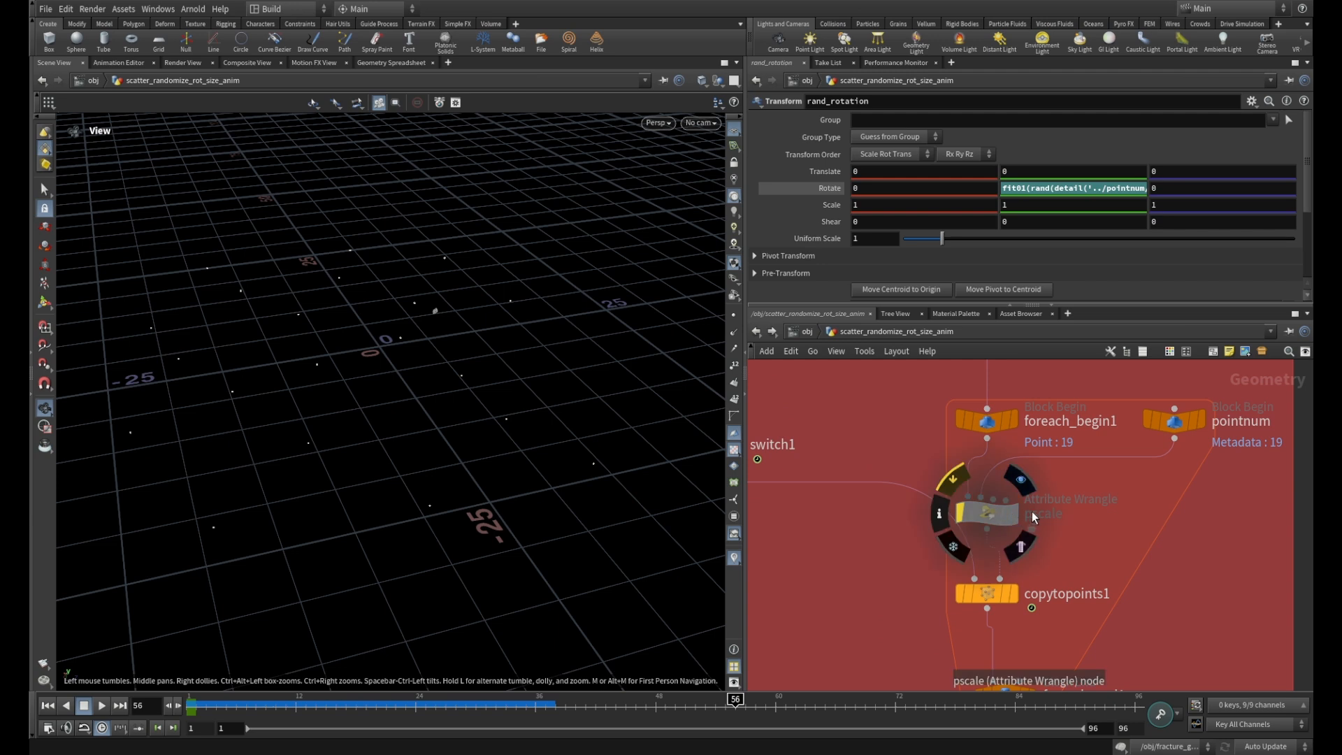
{"action": "mouse_move", "coordinate": [1028, 522]}
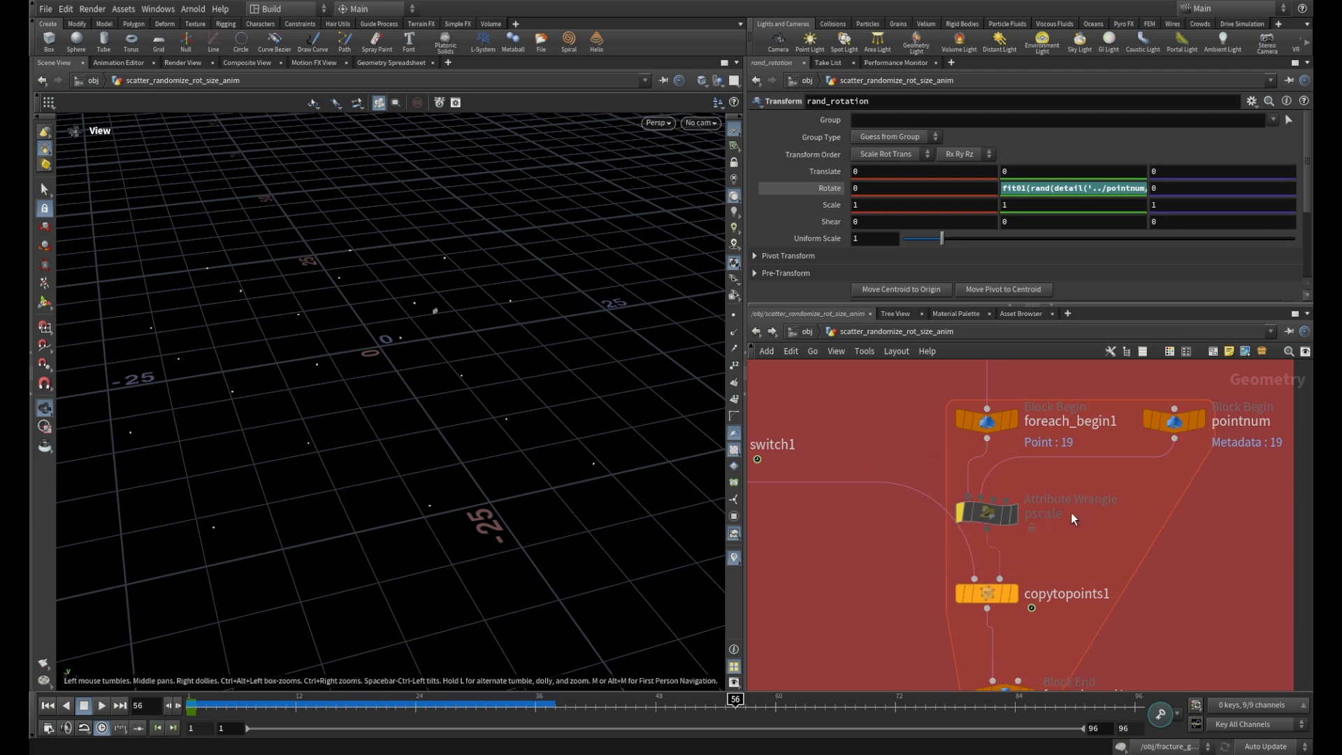
{"action": "scroll", "coordinate": [1077, 522], "scroll_direction": "up", "scroll_amount": 2}
{"action": "left_click", "coordinate": [937, 513]}
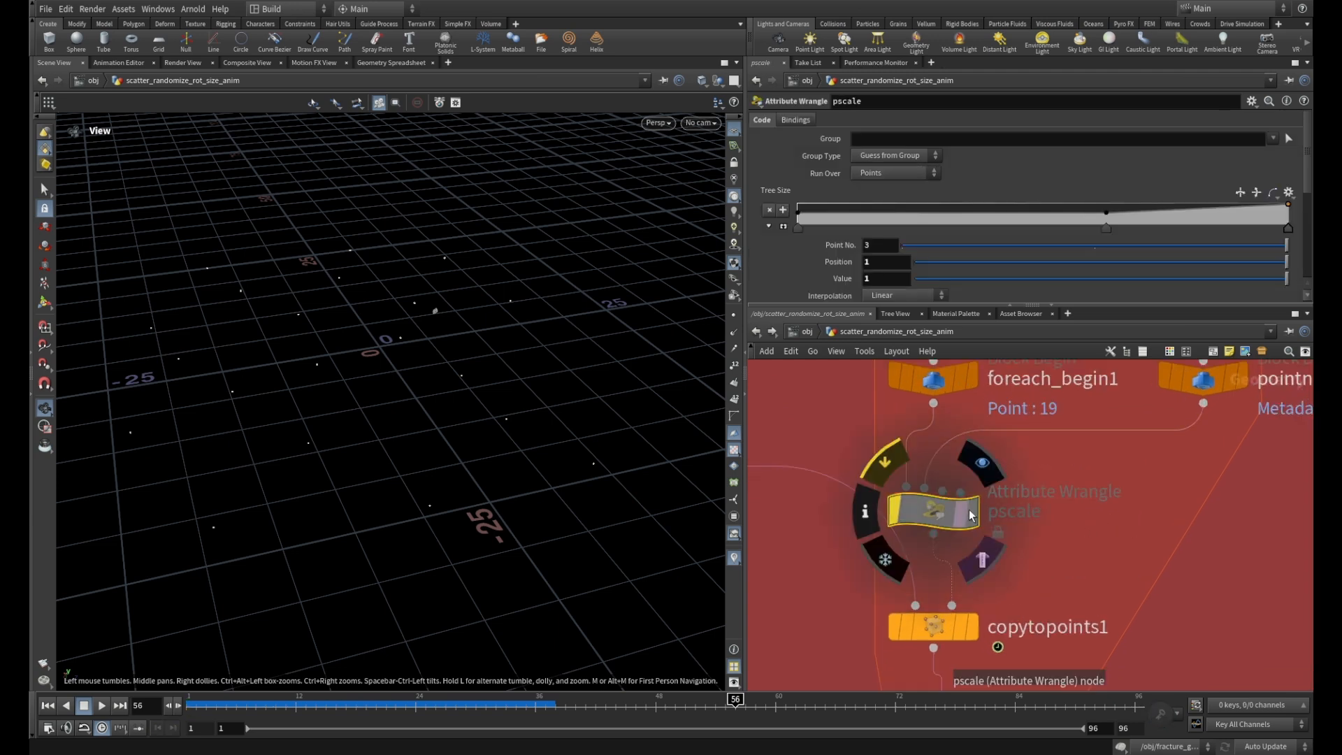
{"action": "scroll", "coordinate": [1090, 465], "scroll_direction": "down", "scroll_amount": 3}
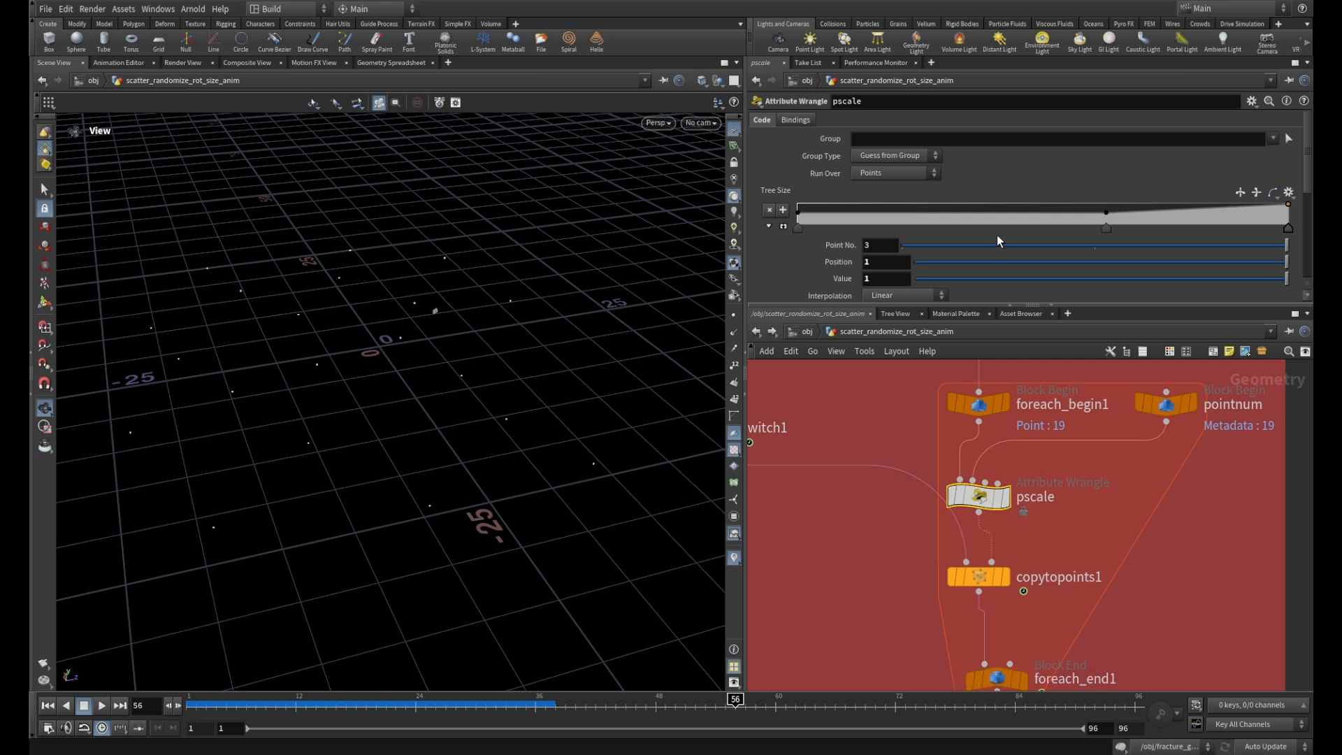
{"action": "scroll", "coordinate": [997, 235], "scroll_direction": "down", "scroll_amount": 3}
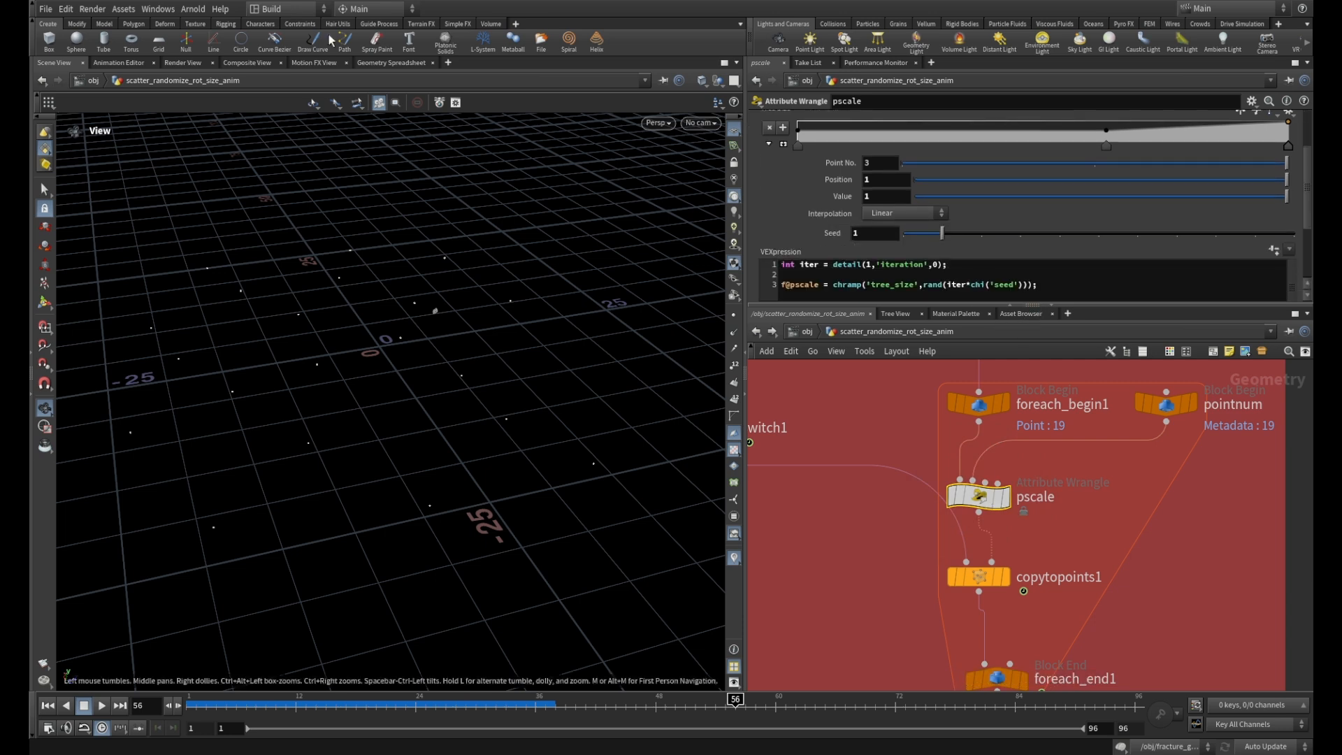
Set the text editor zoom to 200% in the Scripting preferences and accept the change.
{"action": "left_click", "coordinate": [157, 9]}
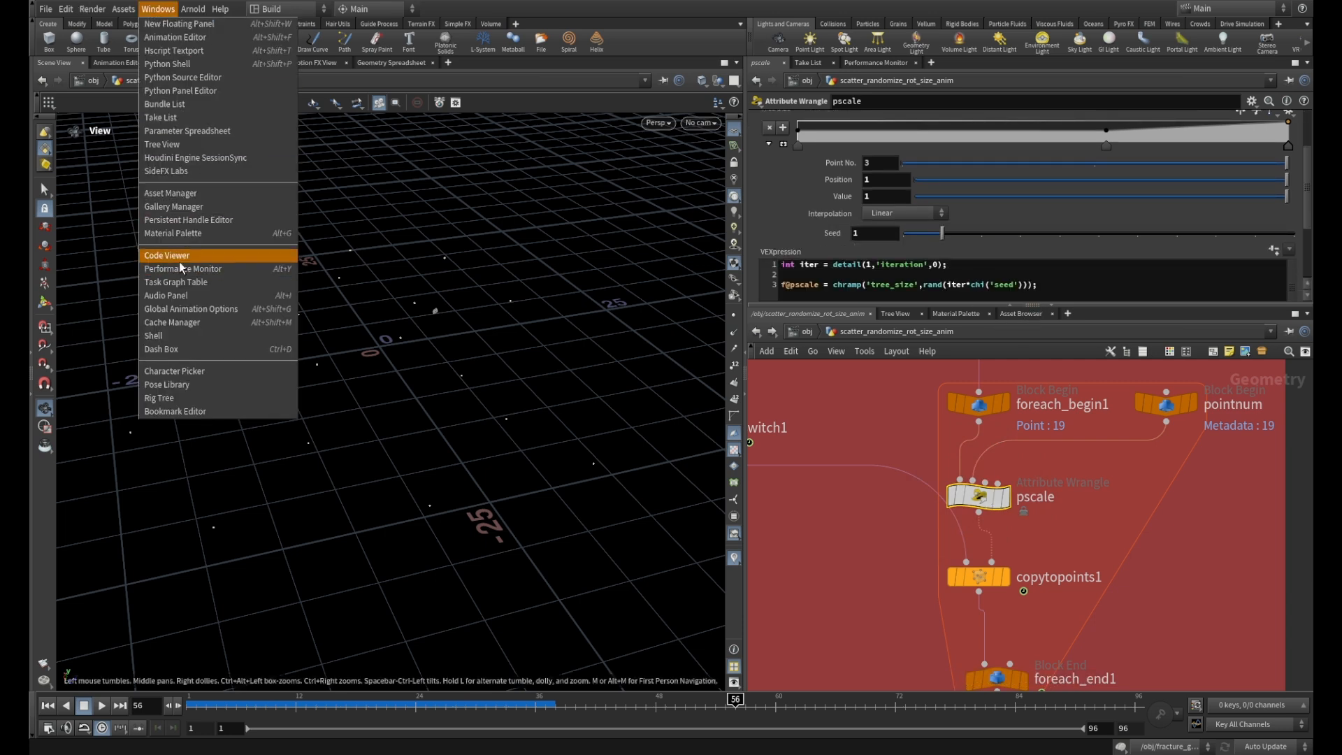
{"action": "mouse_move", "coordinate": [92, 9]}
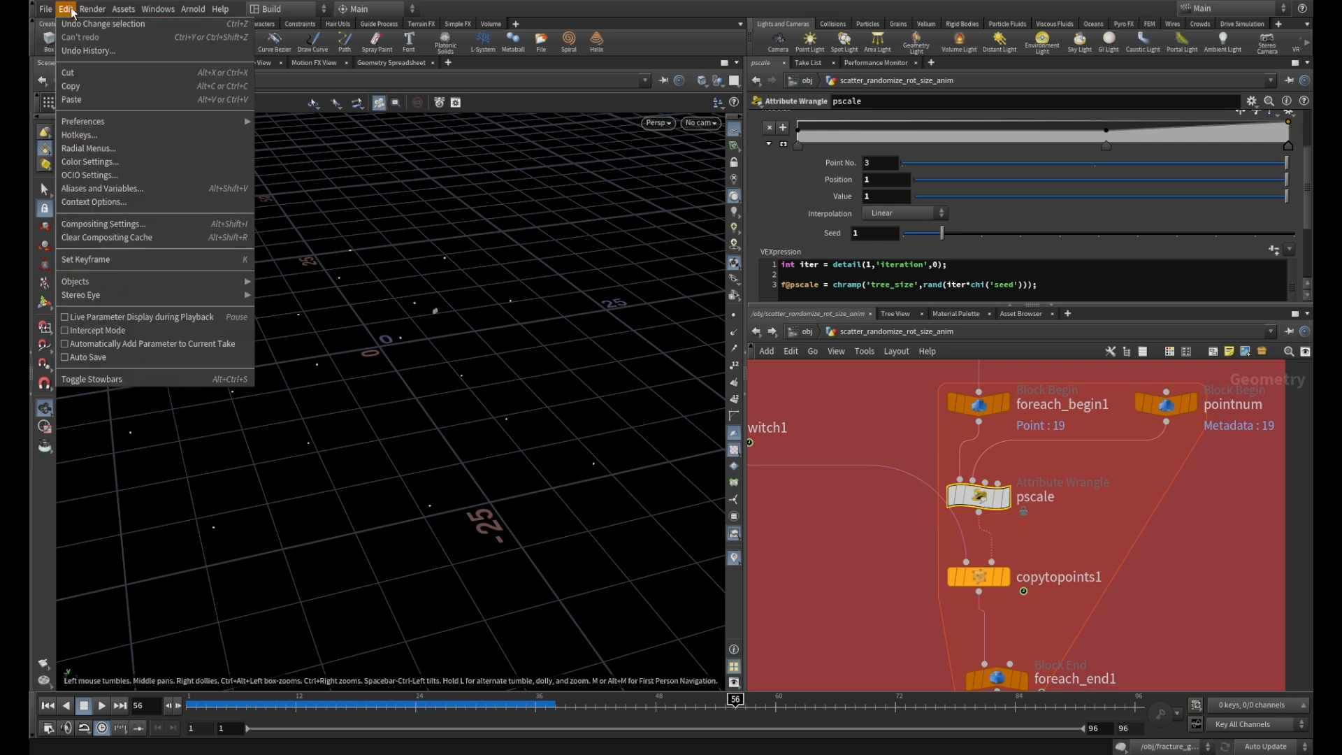
{"action": "mouse_move", "coordinate": [110, 123]}
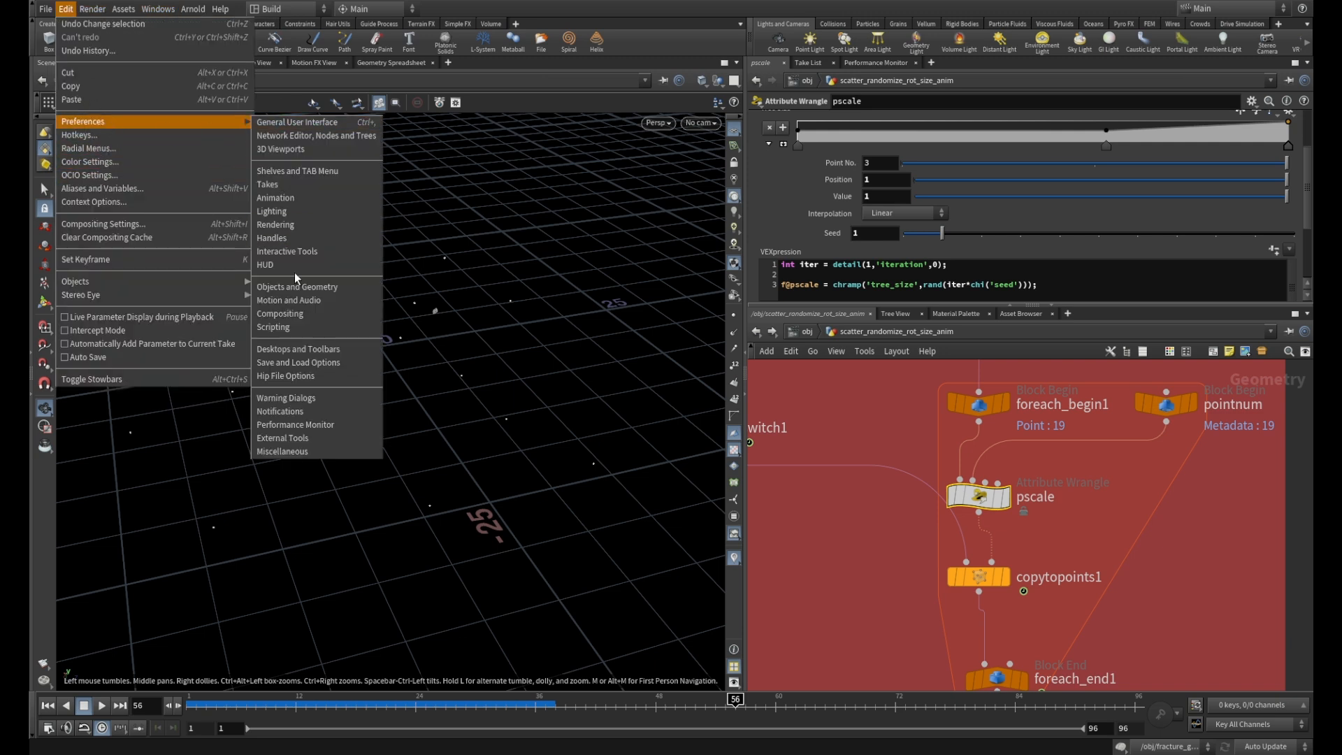
{"action": "left_click", "coordinate": [294, 327]}
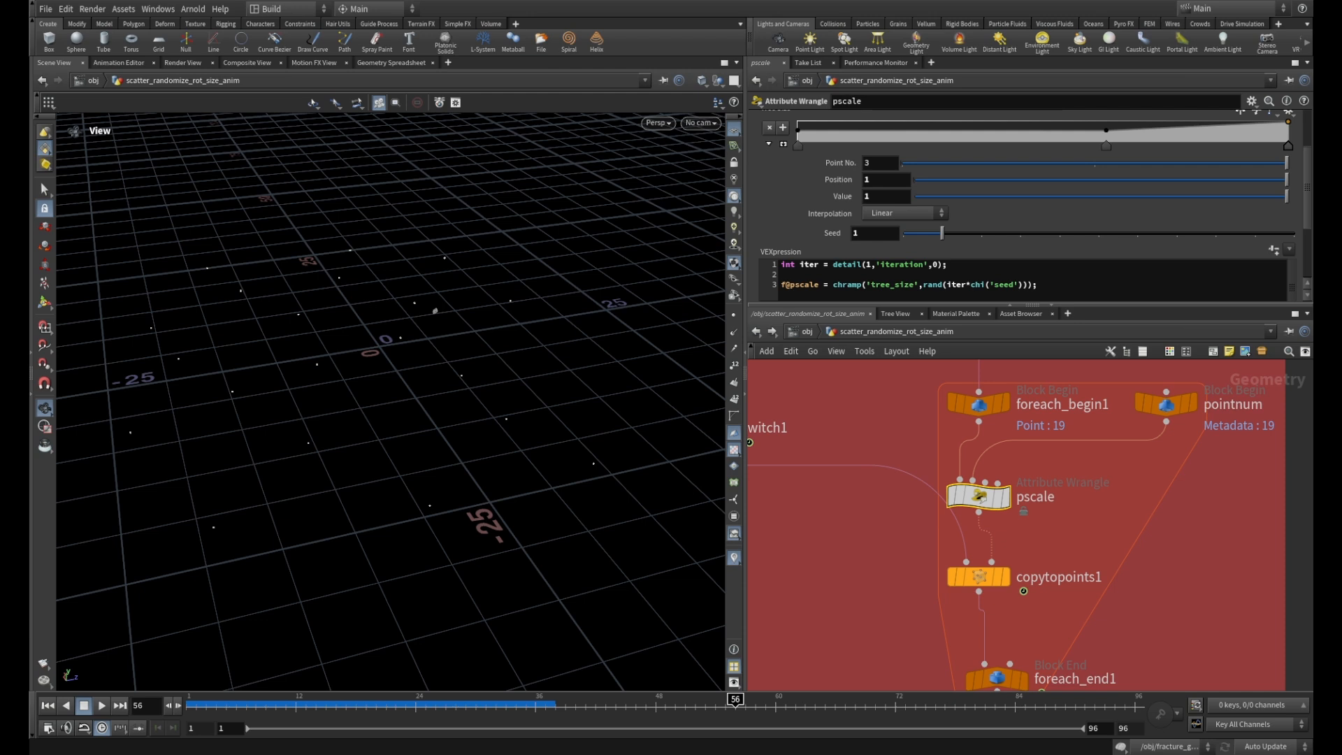
{"action": "left_click_drag", "start_coordinate": [615, 143], "coordinate": [560, 147]}
{"action": "left_click_drag", "start_coordinate": [537, 342], "coordinate": [467, 346]}
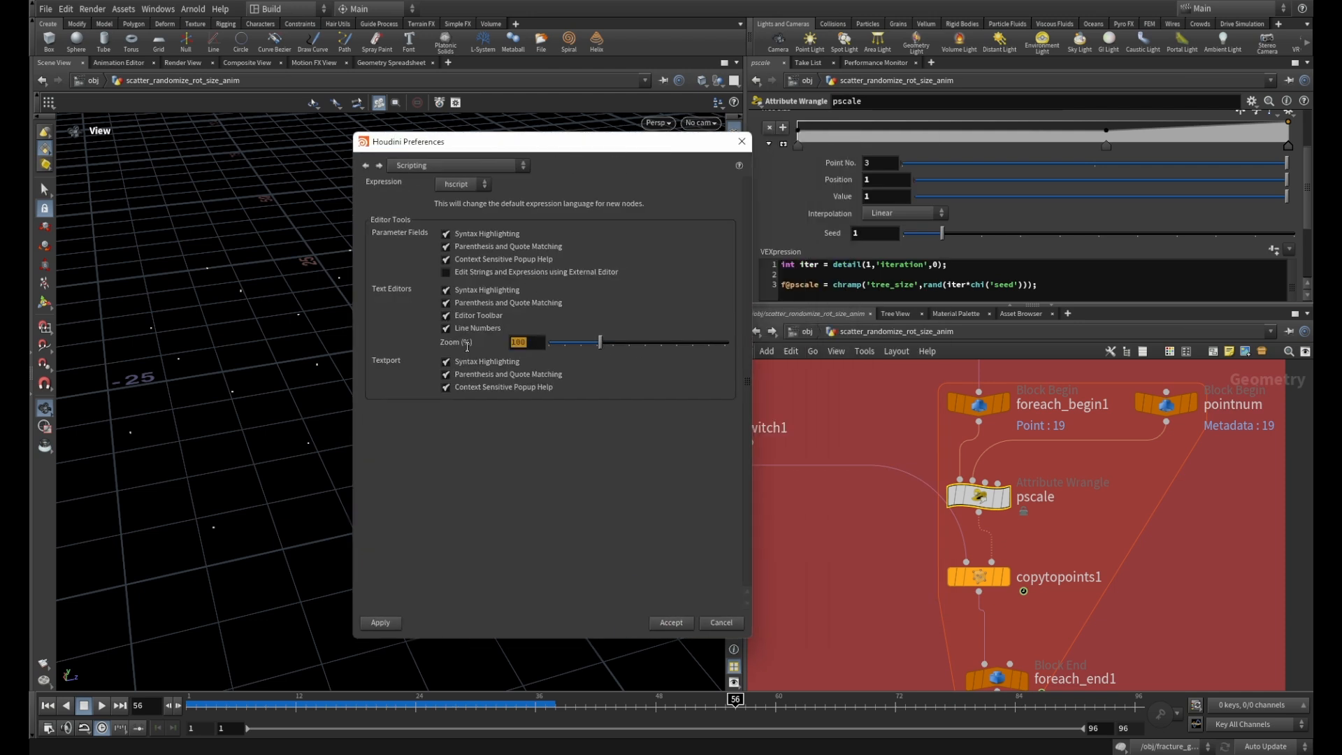
{"action": "type", "text": "200"}
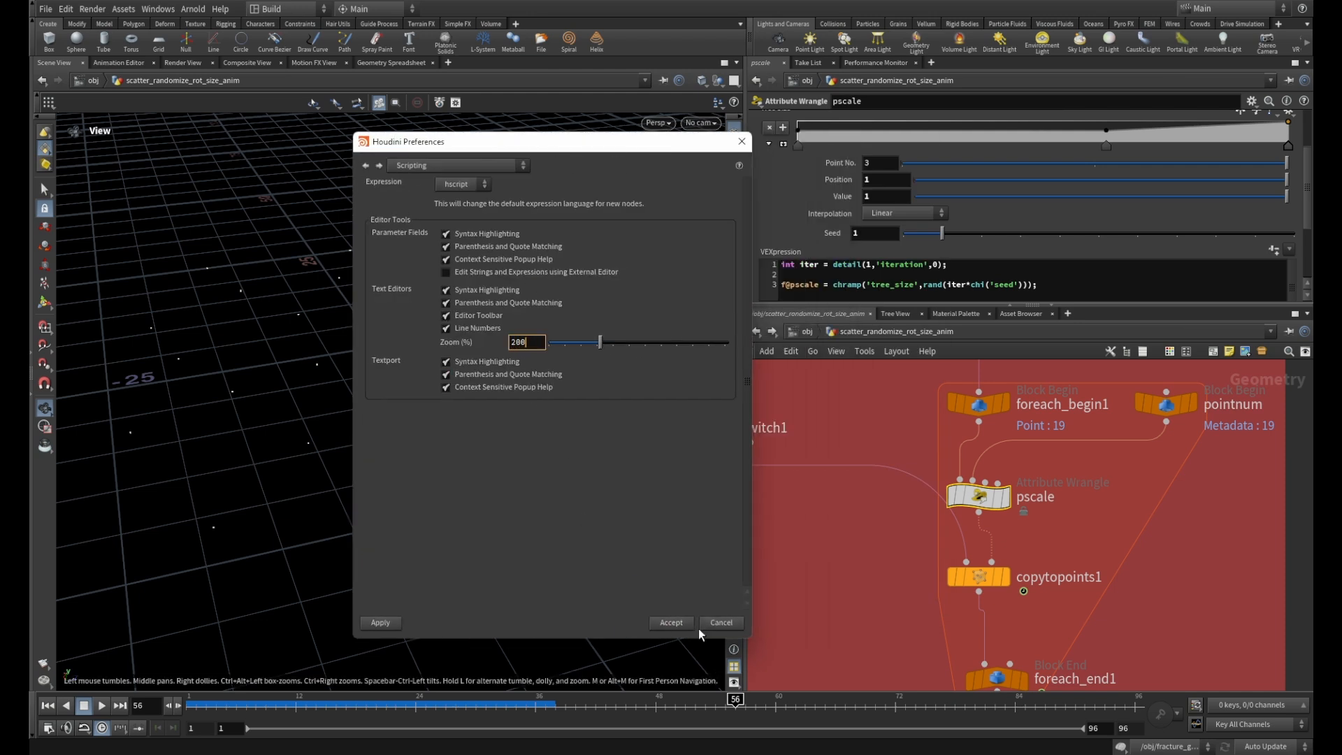
{"action": "left_click", "coordinate": [672, 622]}
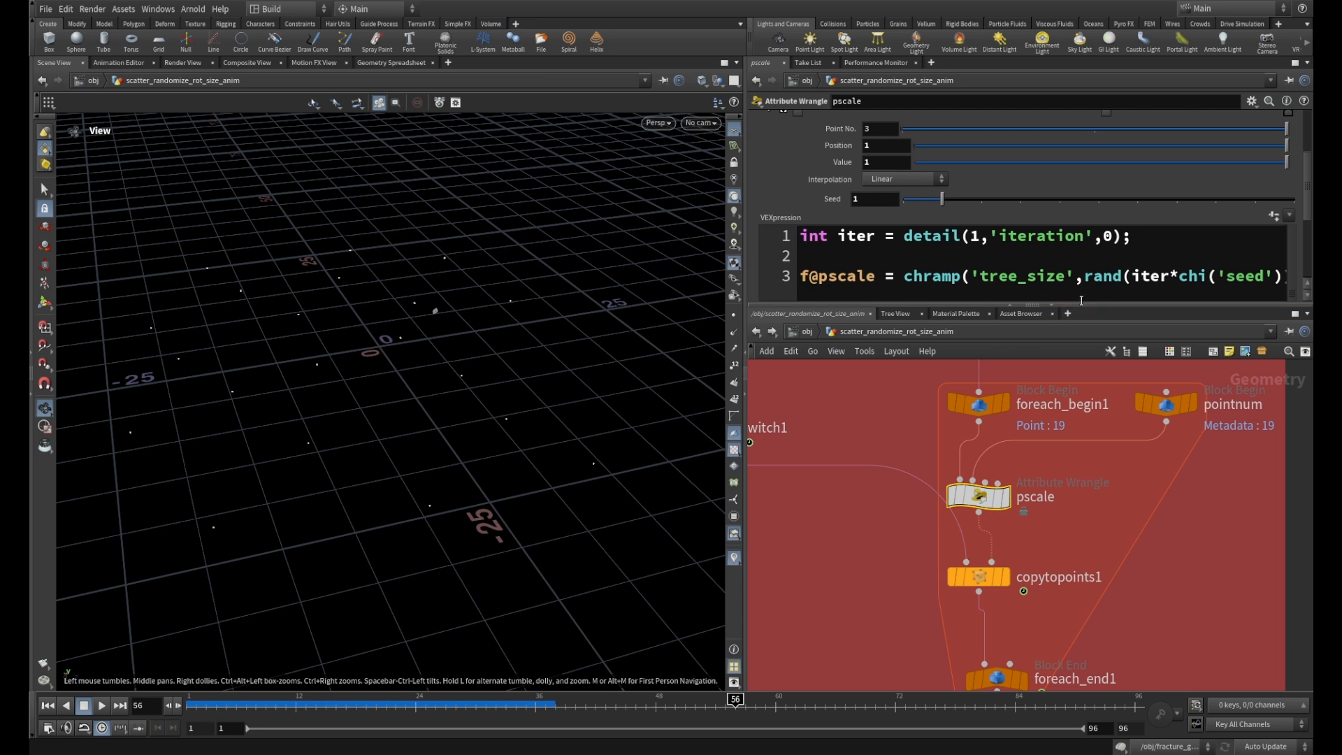
Enlarge the code area and examine the iter line's detail call, comparing its input number and attribute with the pointnum metadata node.
{"action": "left_click_drag", "start_coordinate": [1081, 302], "coordinate": [1081, 367]}
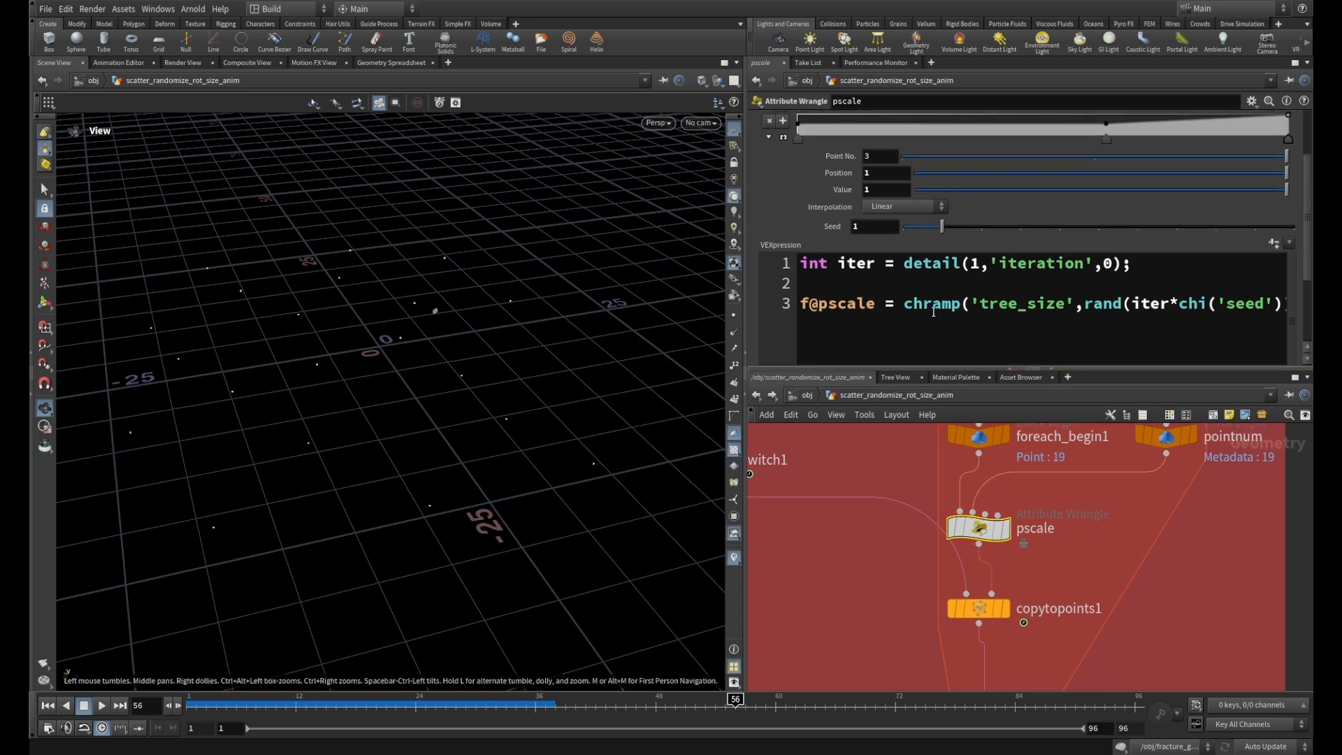
{"action": "double_click", "coordinate": [974, 263]}
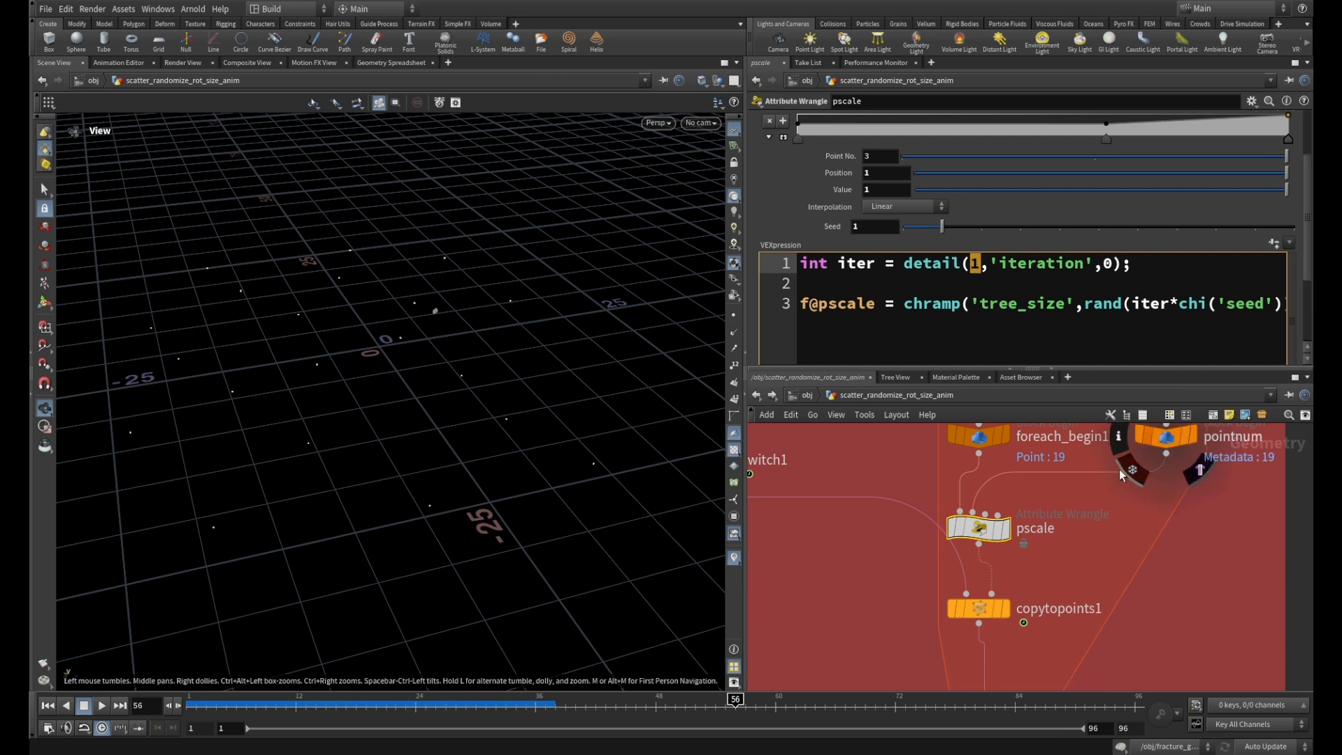
{"action": "left_click", "coordinate": [1166, 437]}
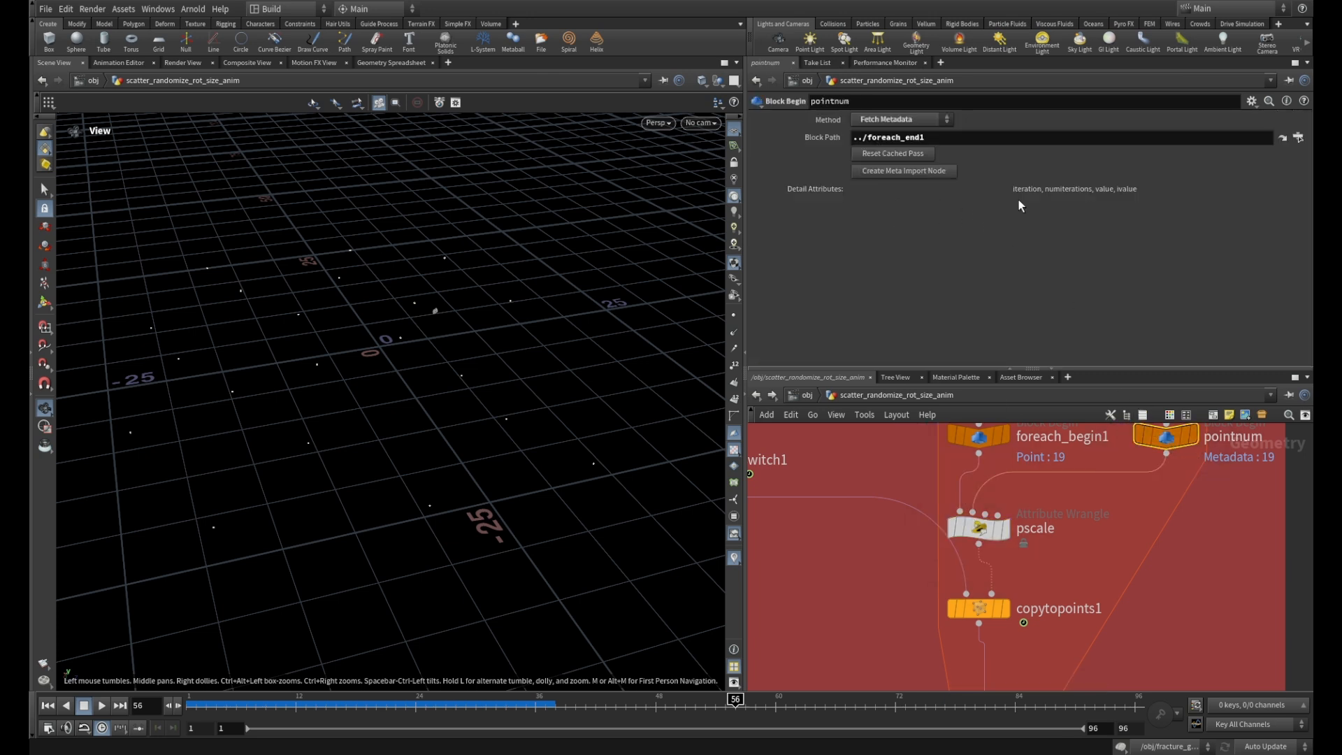
{"action": "left_click", "coordinate": [982, 521]}
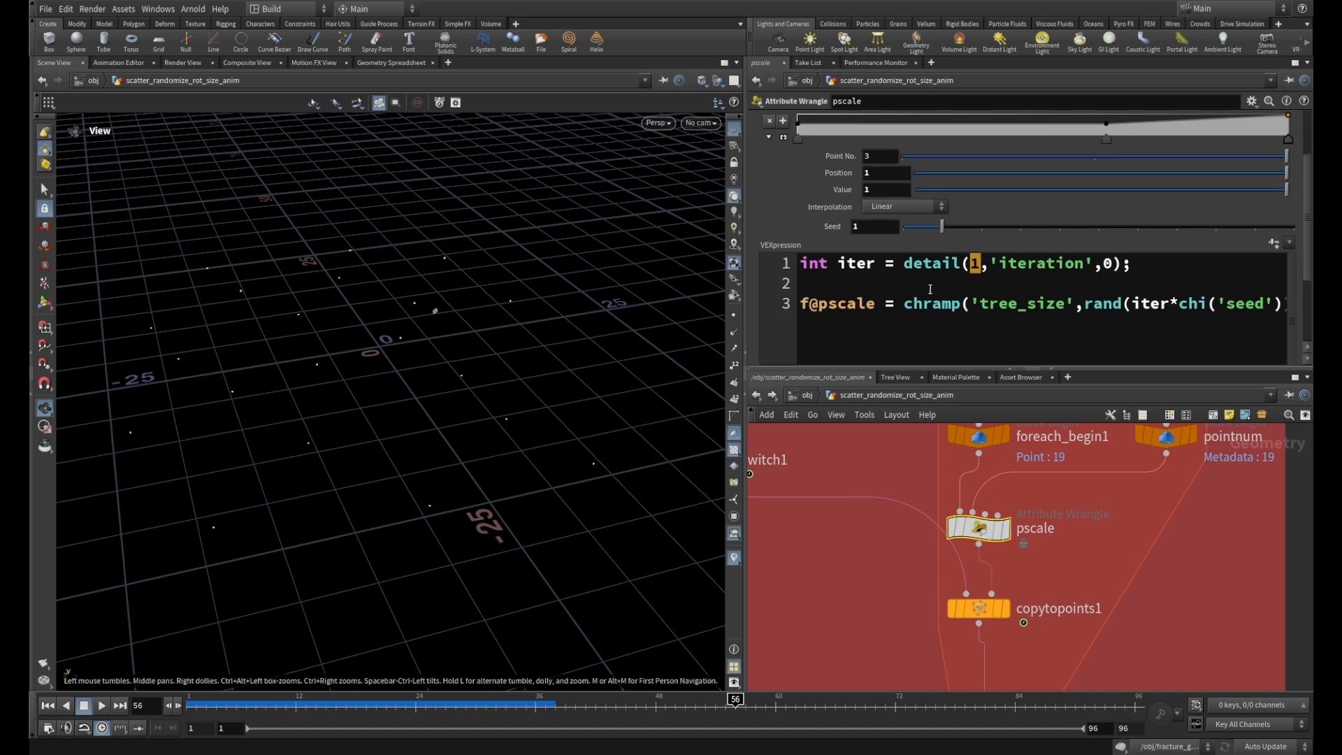
{"action": "left_click_drag", "start_coordinate": [905, 266], "coordinate": [962, 266]}
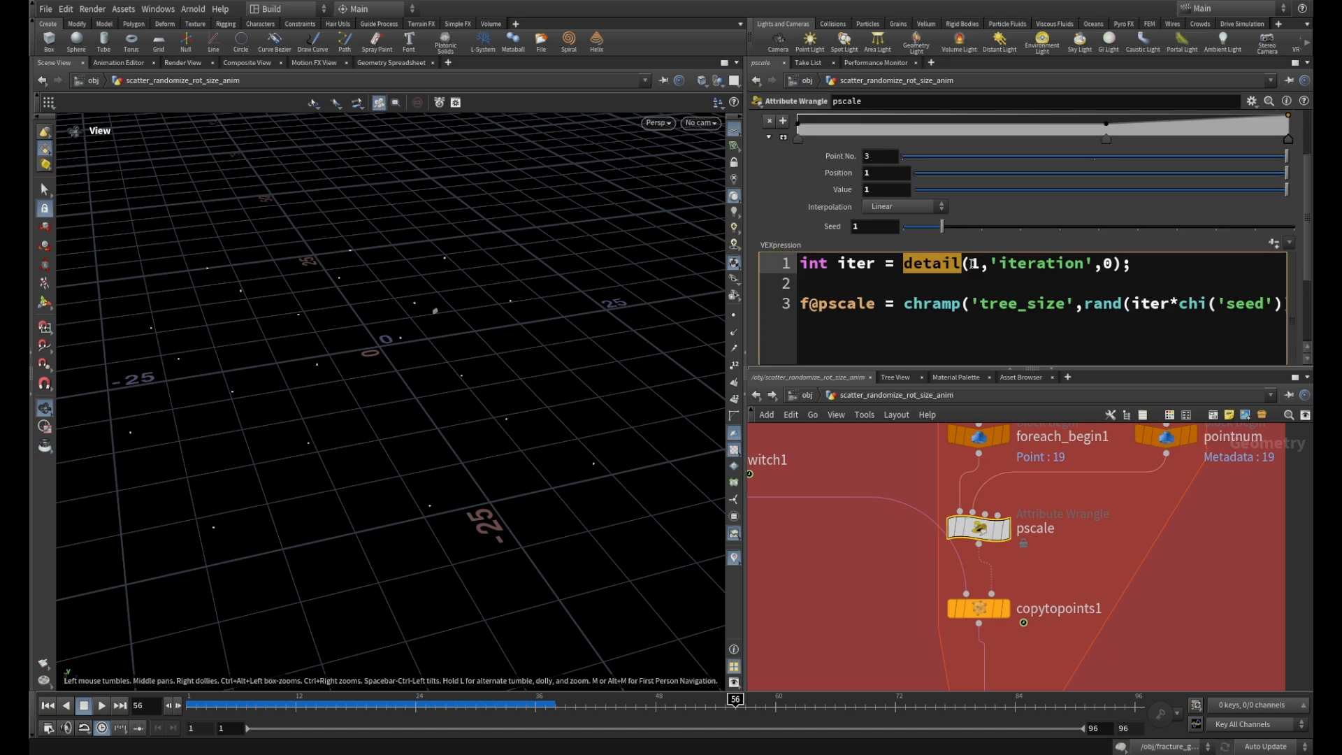
{"action": "double_click", "coordinate": [974, 263]}
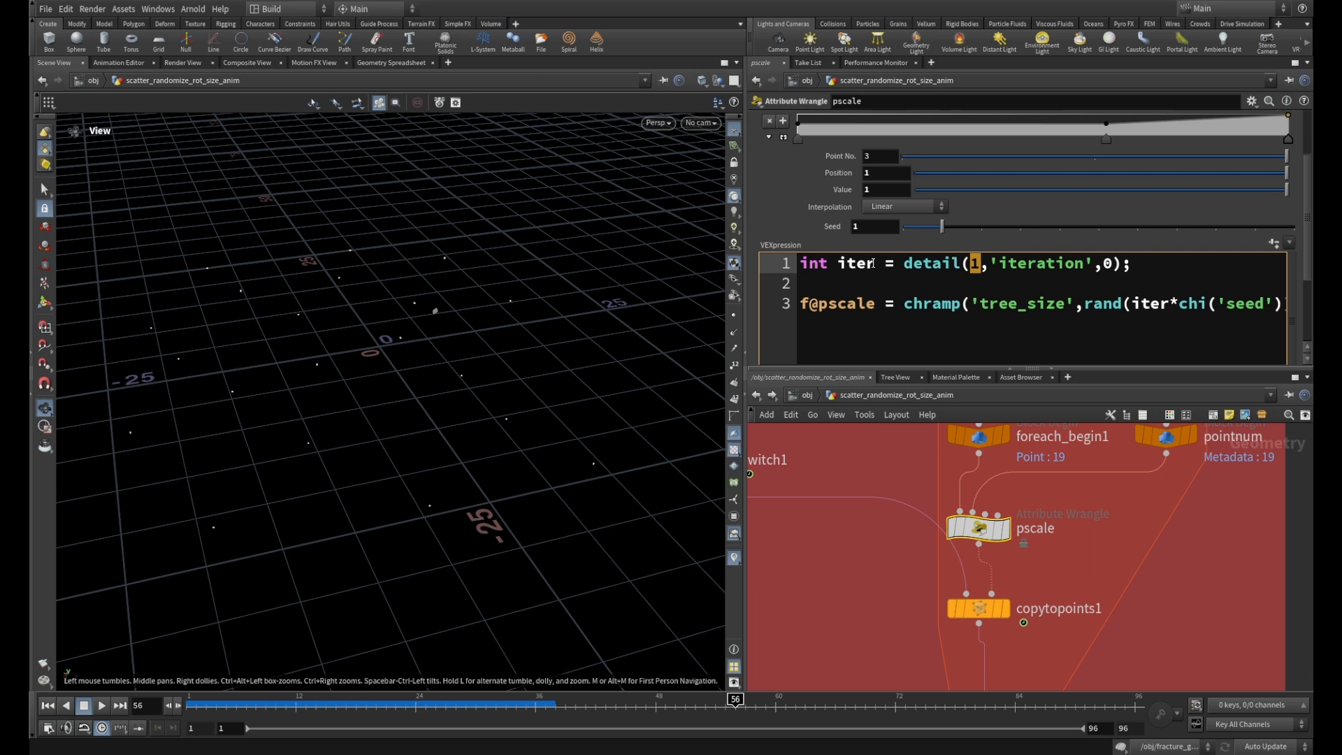
{"action": "left_click_drag", "start_coordinate": [874, 264], "coordinate": [841, 266]}
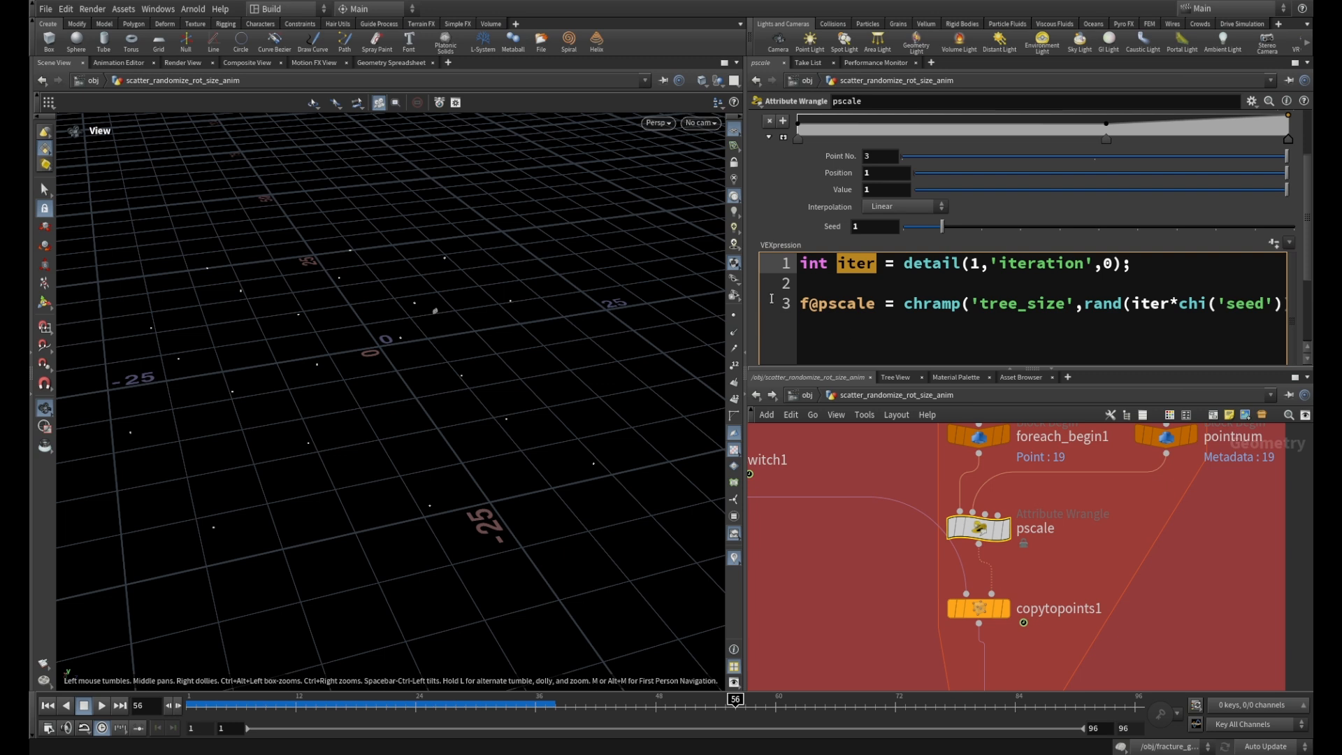
Widen the parameter area to read the whole f@pscale line and examine how its chramp call relates to the Tree Size ramp.
{"action": "left_click_drag", "start_coordinate": [801, 306], "coordinate": [874, 306]}
{"action": "left_click", "coordinate": [811, 304]}
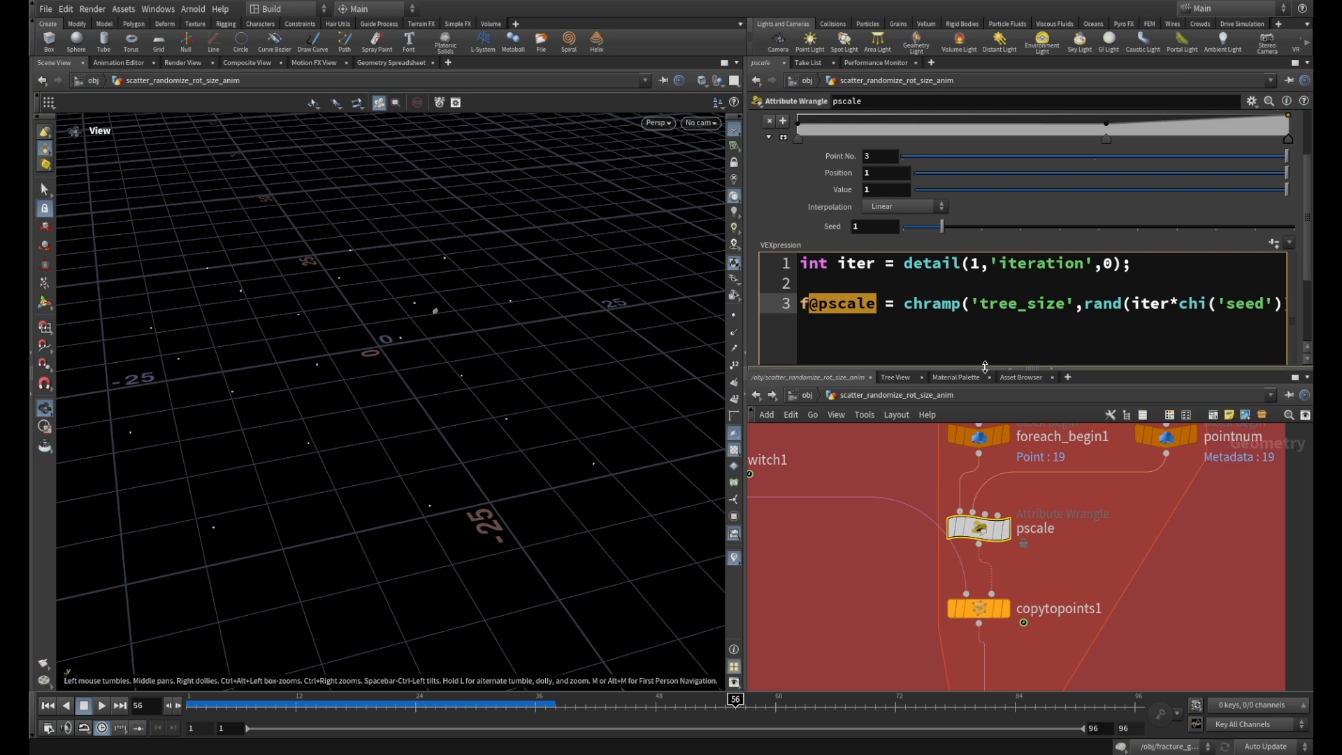
{"action": "left_click_drag", "start_coordinate": [985, 368], "coordinate": [985, 414]}
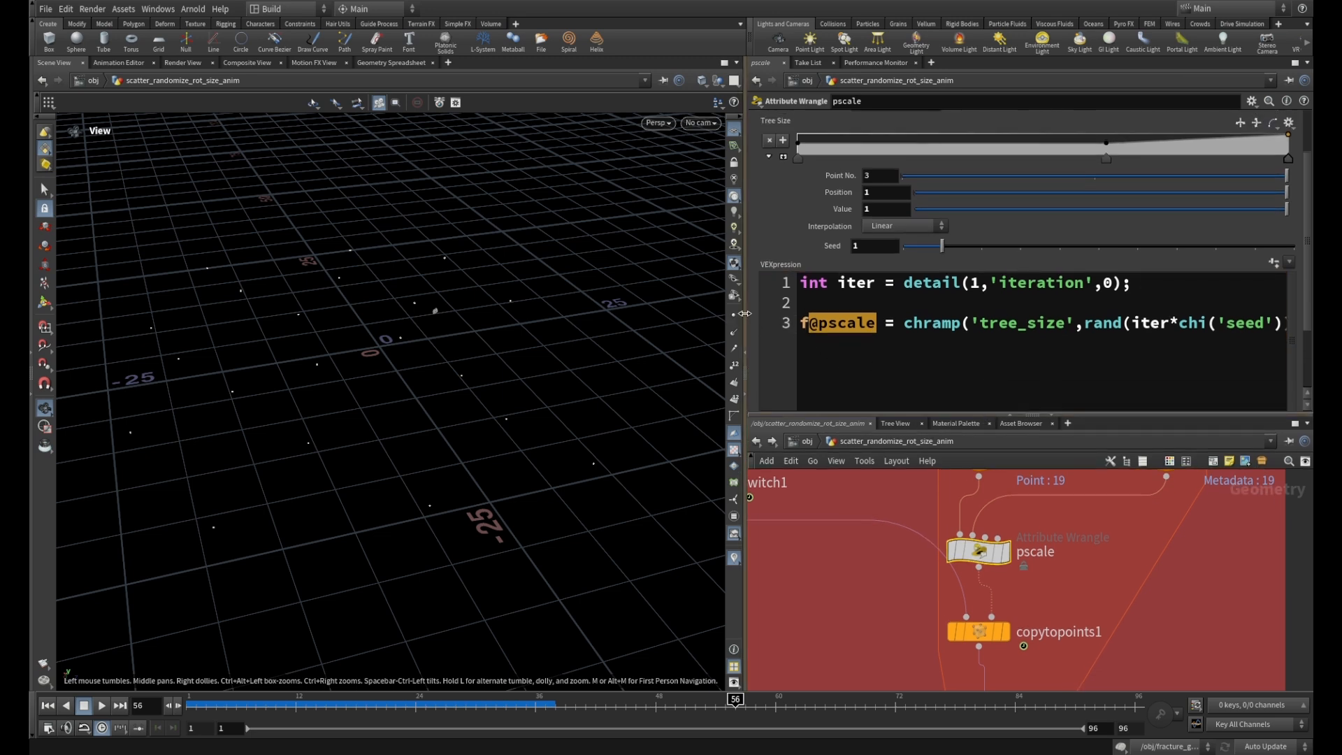
{"action": "left_click_drag", "start_coordinate": [744, 315], "coordinate": [522, 289]}
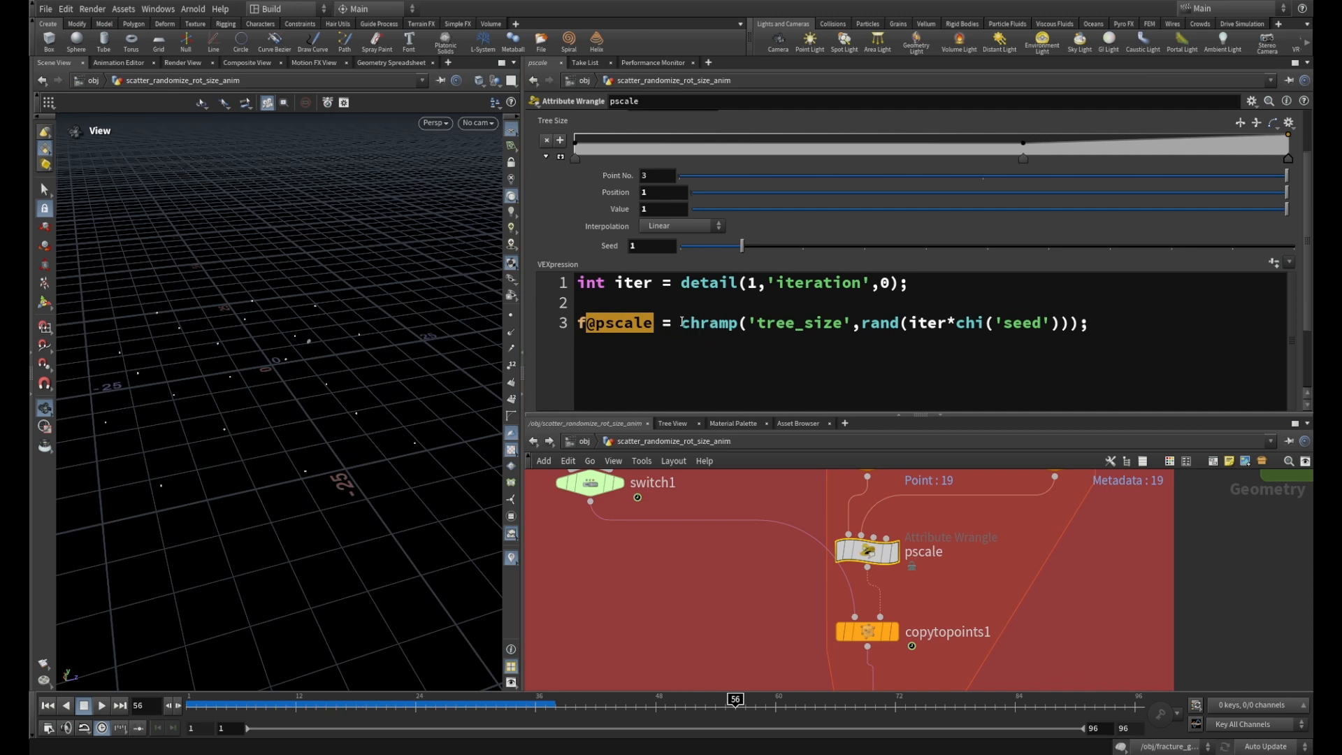
{"action": "left_click_drag", "start_coordinate": [683, 323], "coordinate": [739, 323]}
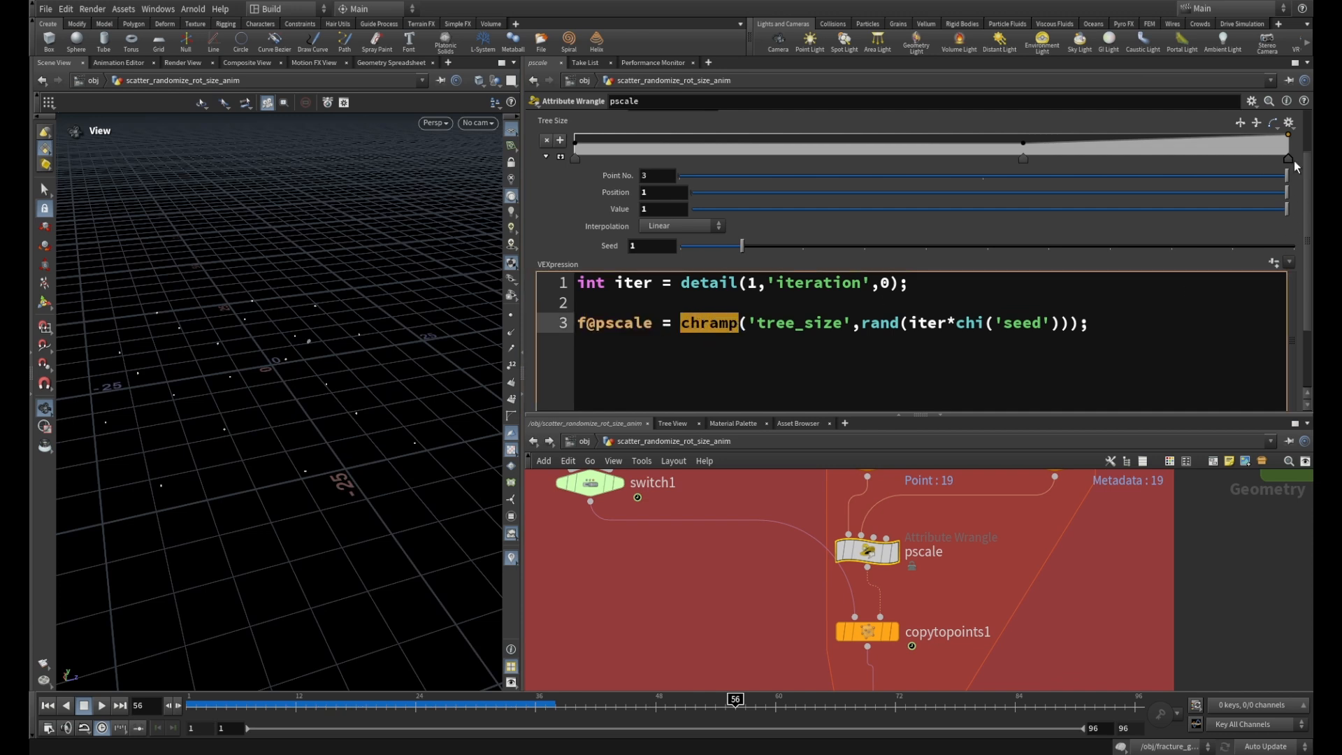
{"action": "scroll", "coordinate": [1312, 174], "scroll_direction": "up", "scroll_amount": 3}
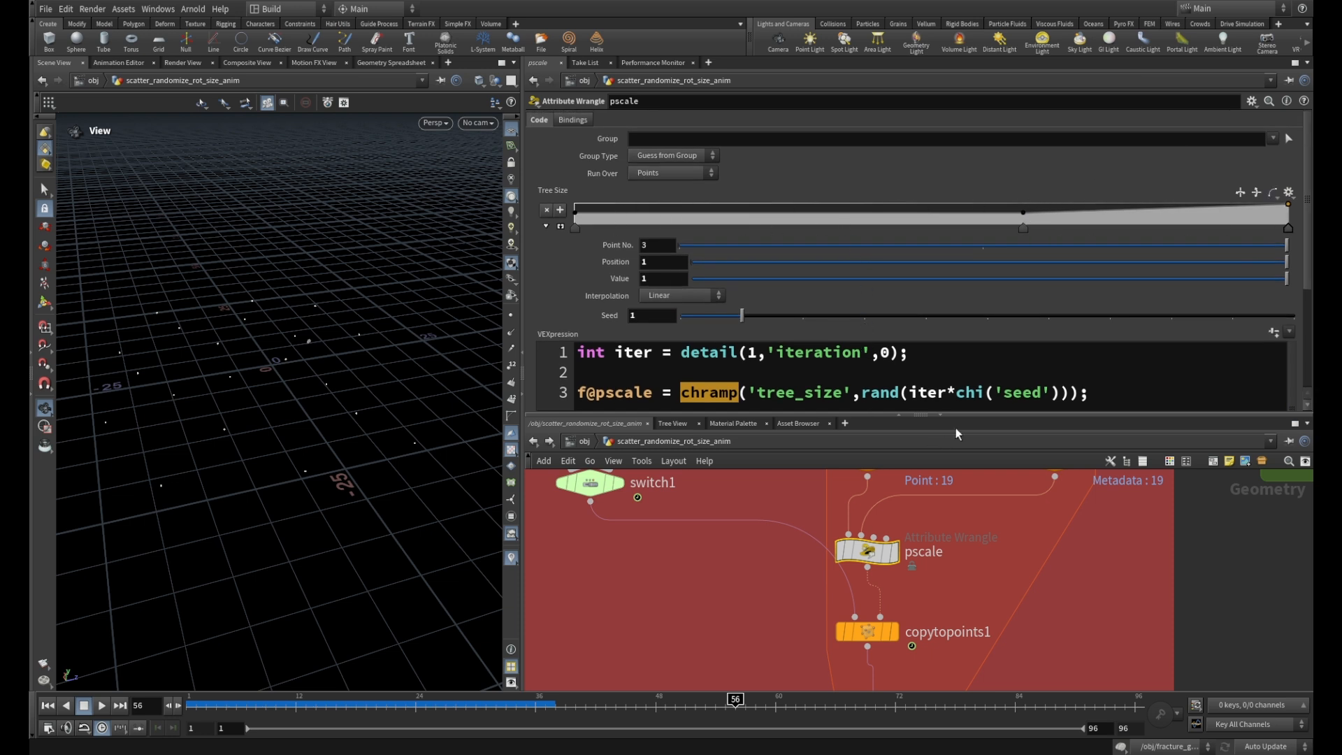
{"action": "left_click_drag", "start_coordinate": [961, 416], "coordinate": [971, 462]}
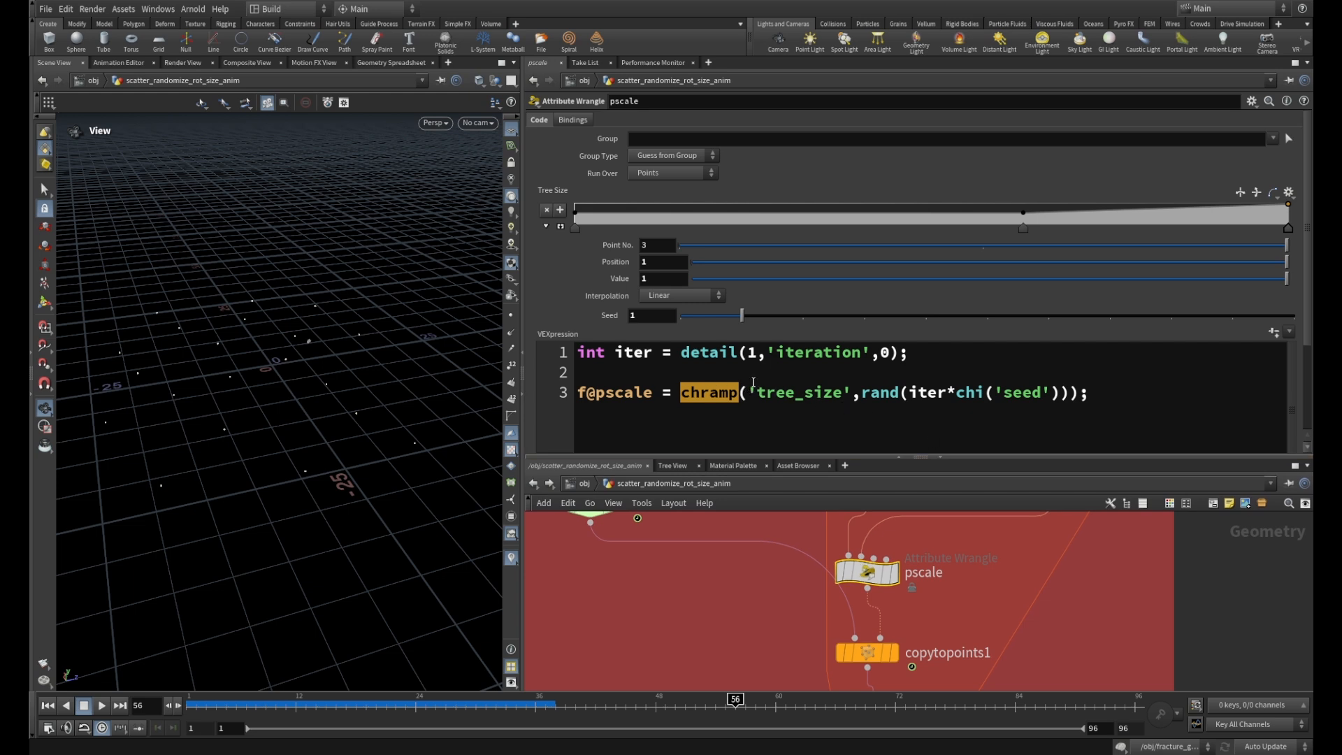
Examine the 'tree_size', rand and chi('seed') arguments of the pscale expression alongside the Tree Size ramp and Seed parameters.
{"action": "left_click_drag", "start_coordinate": [749, 393], "coordinate": [851, 395]}
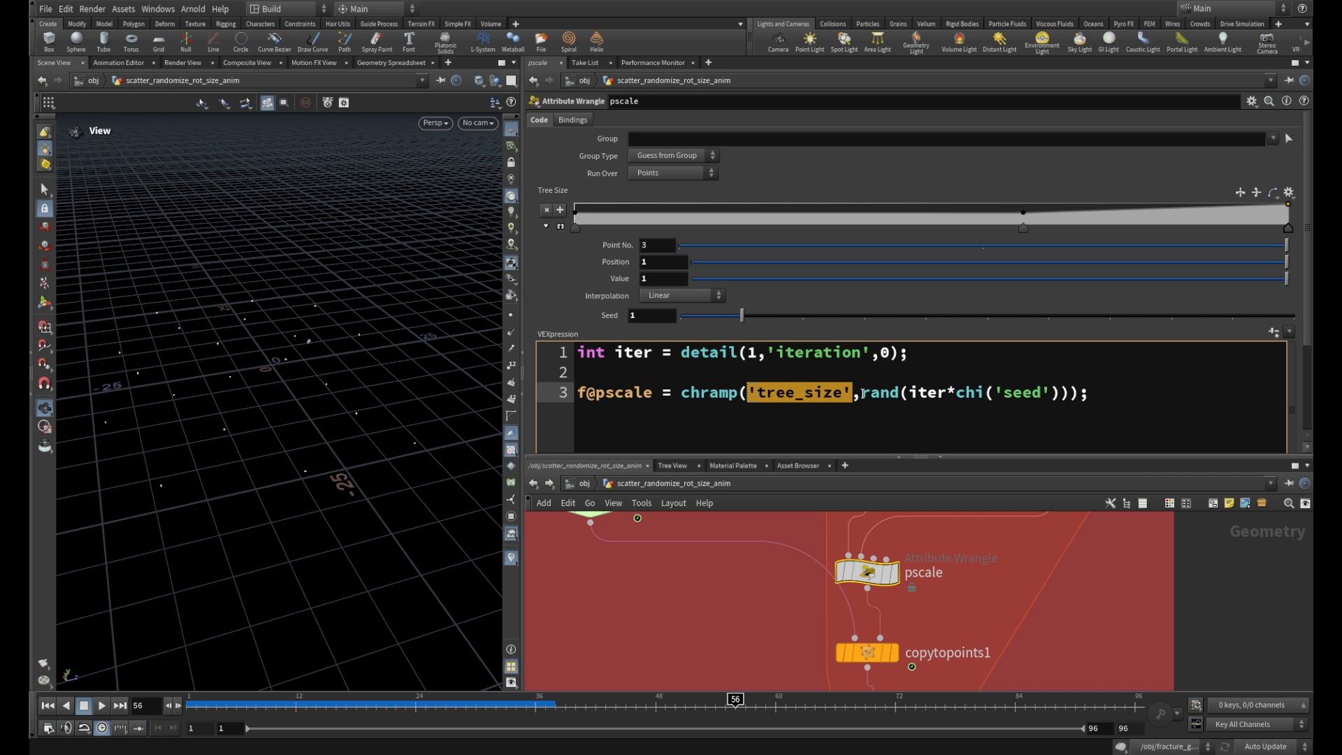
{"action": "left_click_drag", "start_coordinate": [861, 393], "coordinate": [918, 394]}
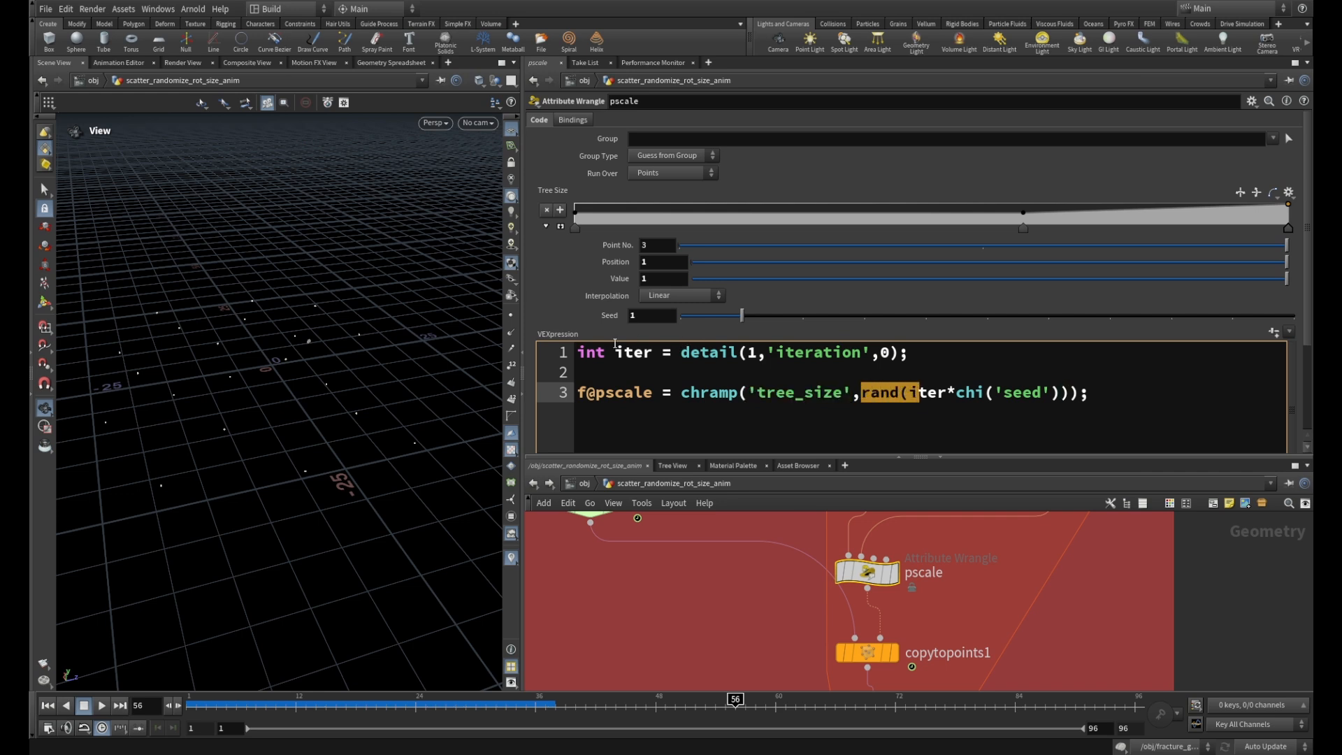
{"action": "left_click", "coordinate": [957, 393]}
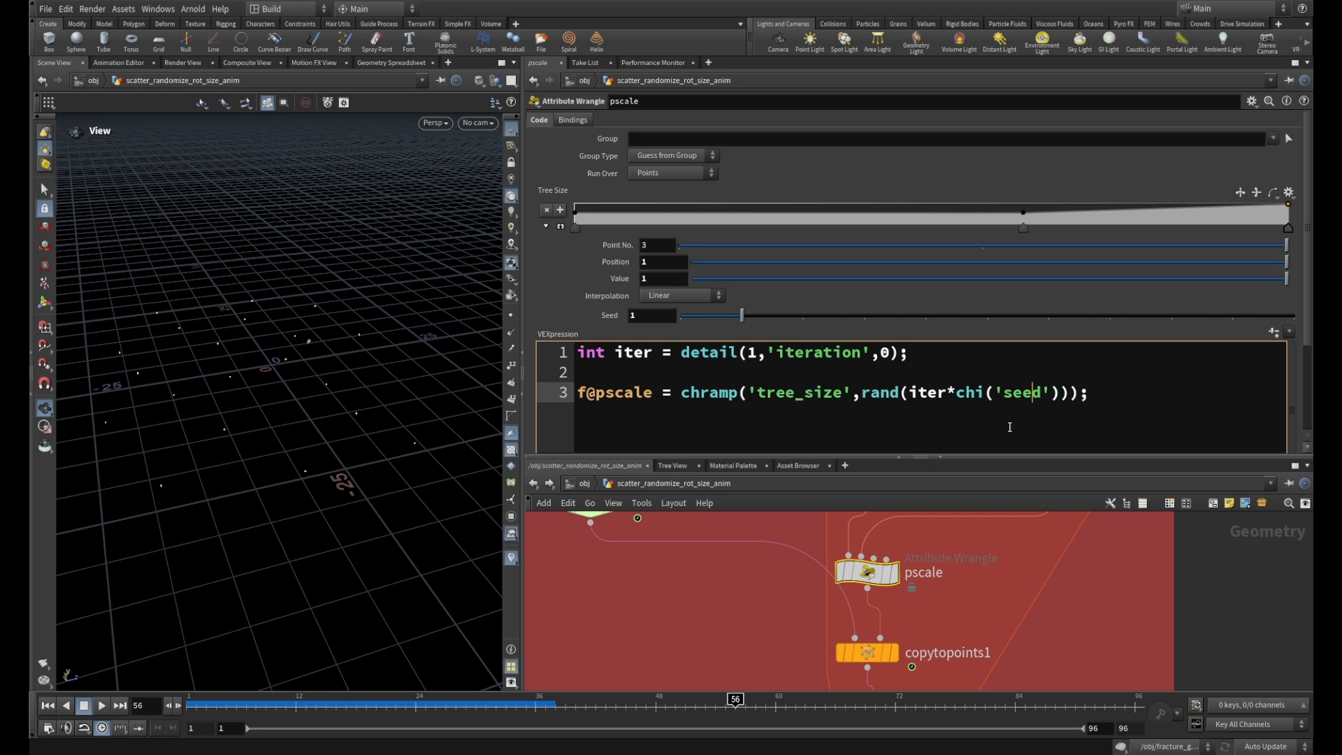
{"action": "left_click_drag", "start_coordinate": [956, 393], "coordinate": [1057, 394]}
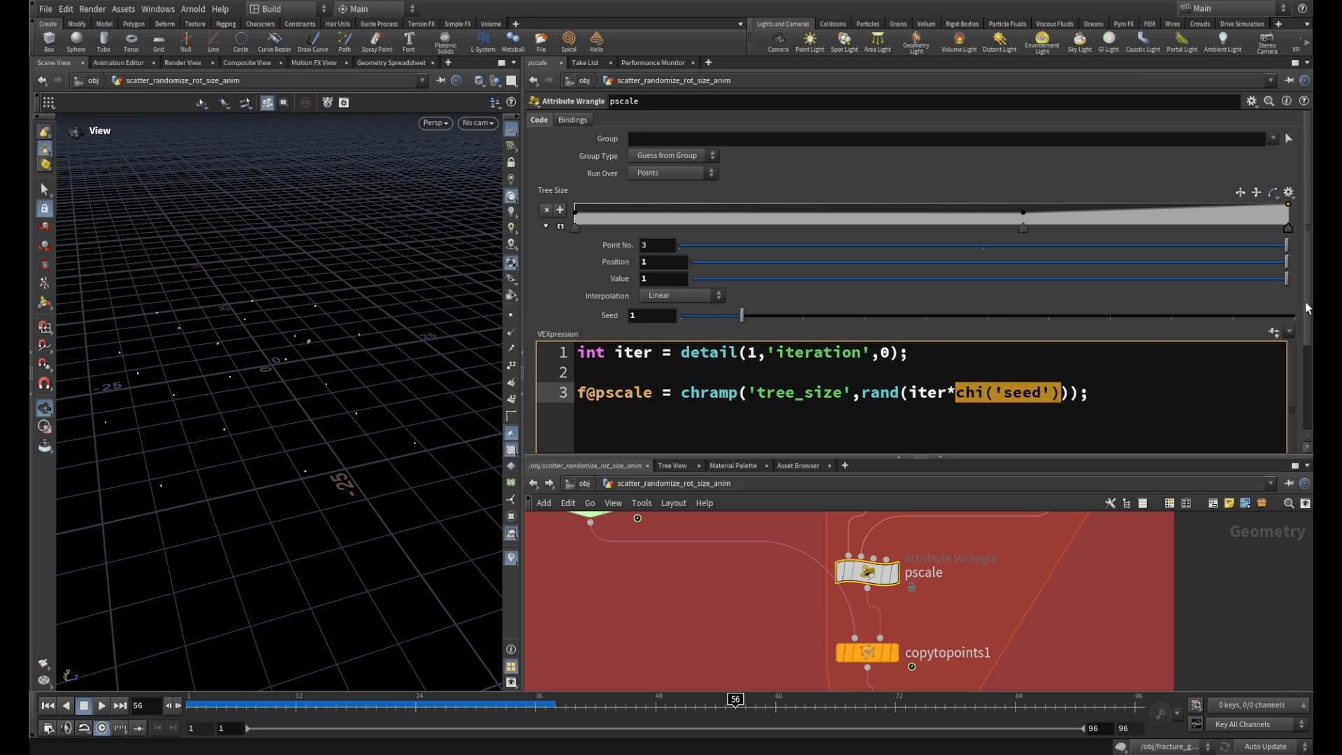
{"action": "mouse_move", "coordinate": [1308, 304]}
{"action": "left_mouse_down"}
{"action": "mouse_move", "coordinate": [1310, 419]}
{"action": "mouse_move", "coordinate": [1309, 302]}
{"action": "left_mouse_up"}
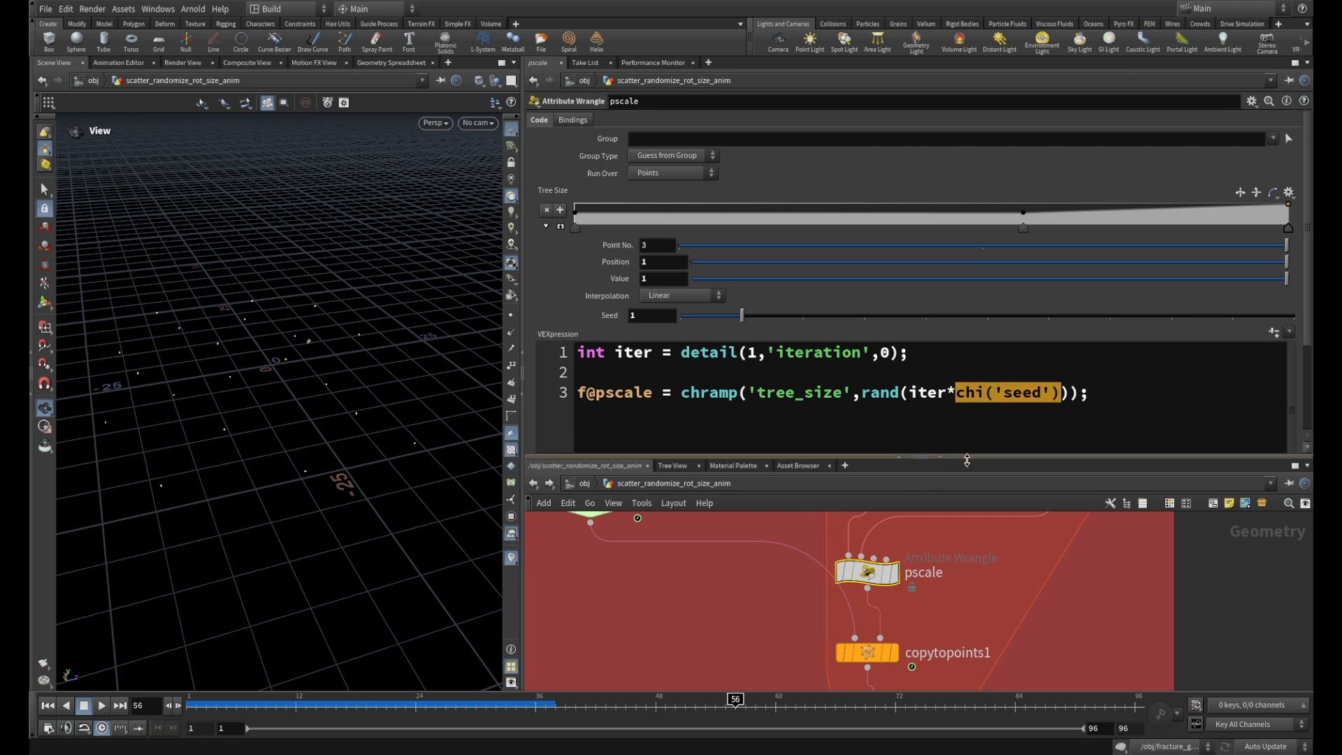
{"action": "left_click_drag", "start_coordinate": [967, 460], "coordinate": [967, 456]}
{"action": "scroll", "coordinate": [920, 544], "scroll_direction": "down", "scroll_amount": 2}
{"action": "mouse_move", "coordinate": [907, 572]}
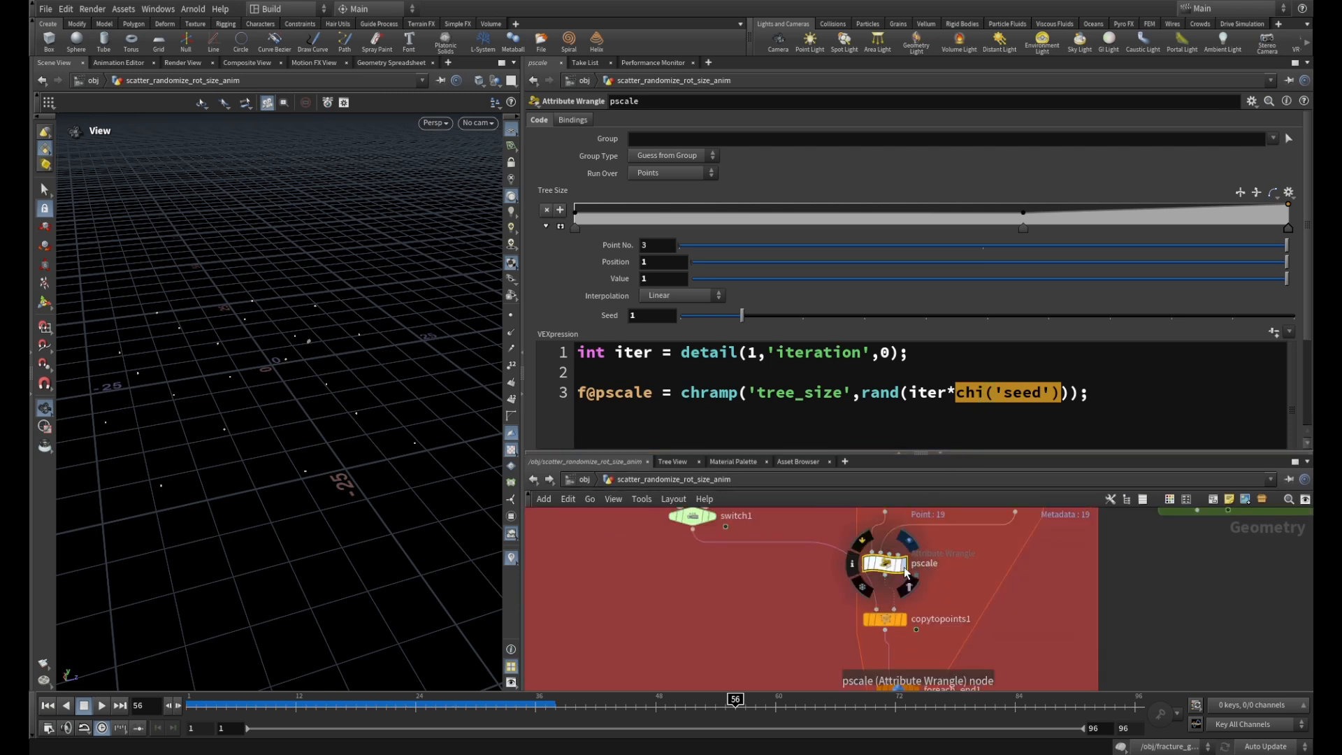
Enlarge the network area and review how rand_rotation, animation_offset, switch1 and pscale feed into the for-each loop's copytopoints1.
{"action": "scroll", "coordinate": [909, 559], "scroll_direction": "down", "scroll_amount": 2}
{"action": "middle_click_drag", "start_coordinate": [1095, 562], "coordinate": [1122, 642]}
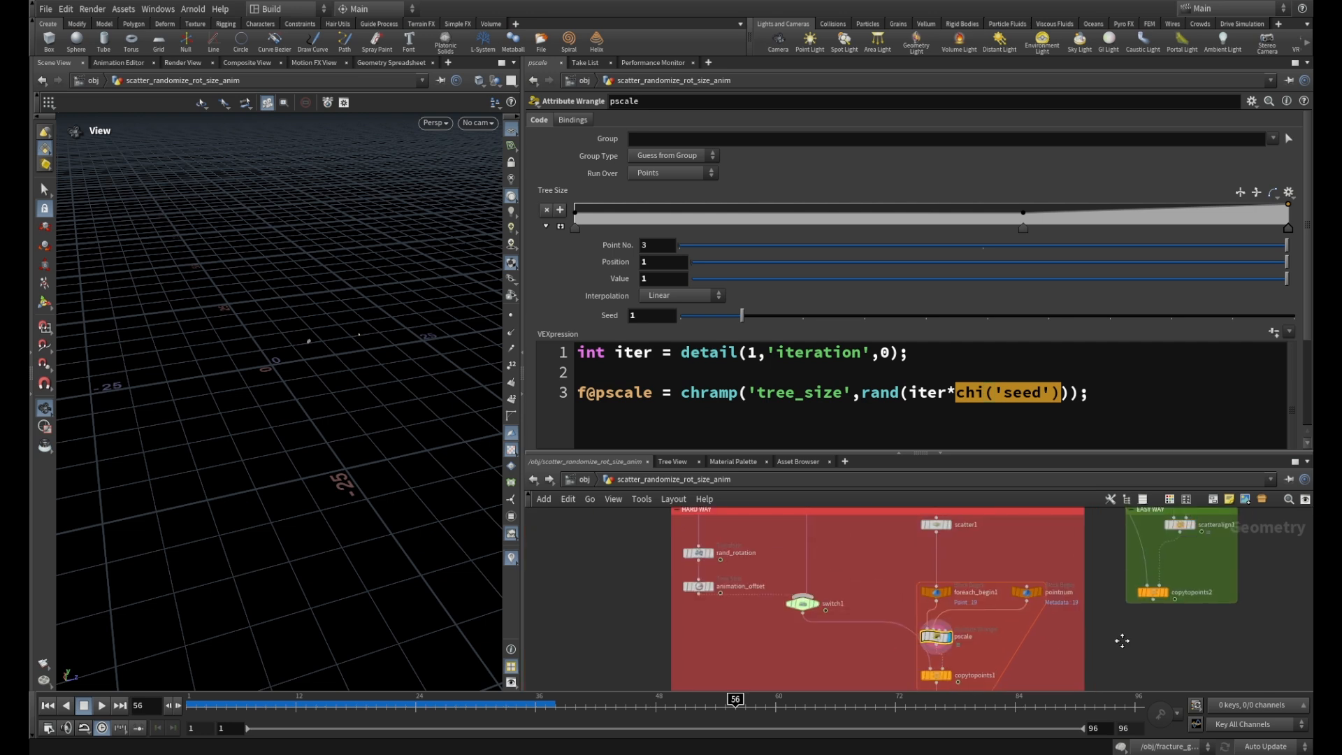
{"action": "scroll", "coordinate": [1105, 638], "scroll_direction": "up", "scroll_amount": 2}
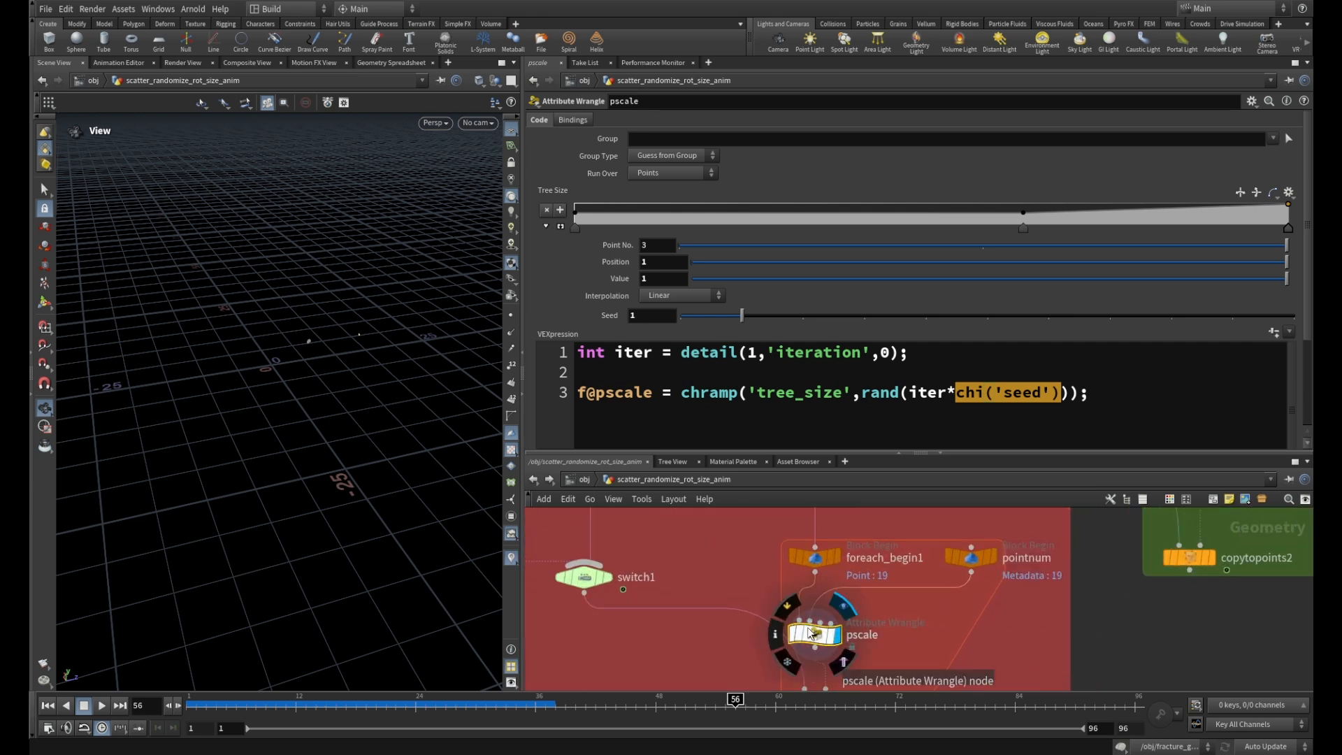
{"action": "mouse_move", "coordinate": [977, 563]}
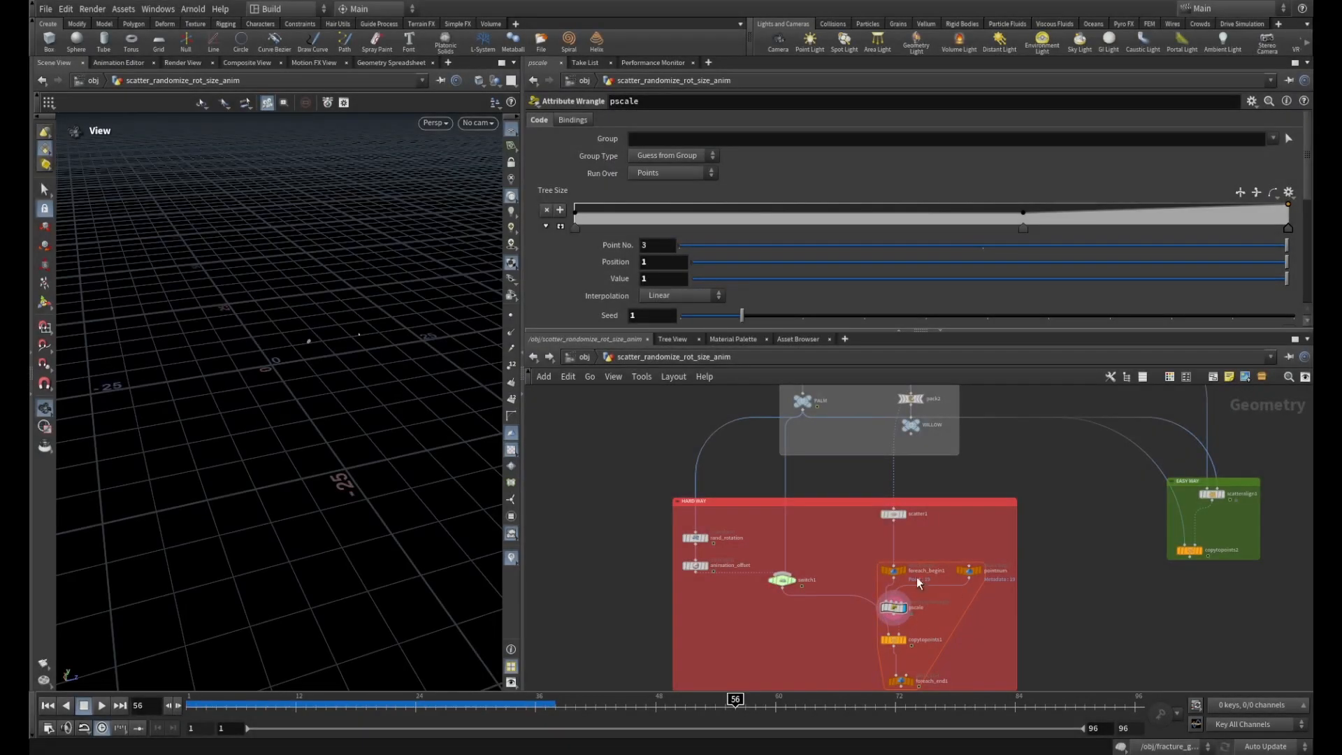
{"action": "scroll", "coordinate": [811, 559], "scroll_direction": "up", "scroll_amount": 2}
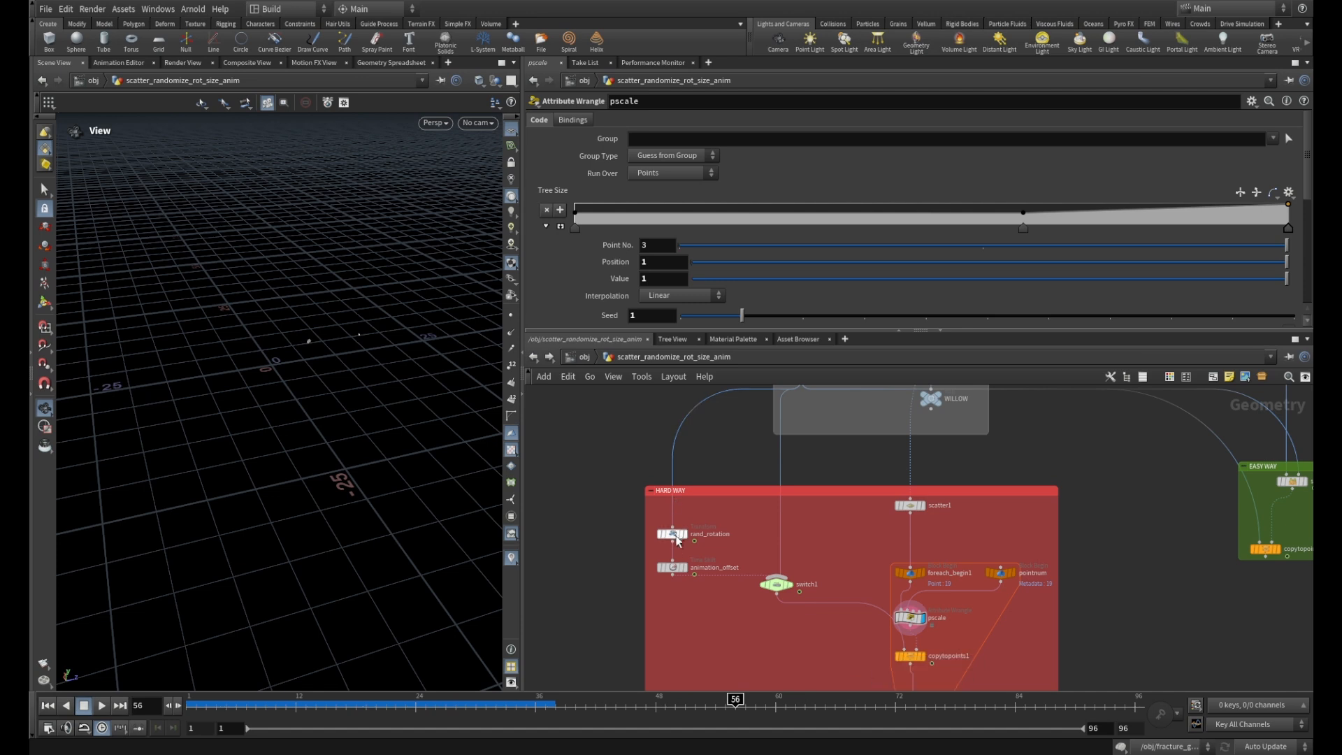
{"action": "middle_click", "coordinate": [688, 575]}
{"action": "scroll", "coordinate": [918, 631], "scroll_direction": "up", "scroll_amount": 3}
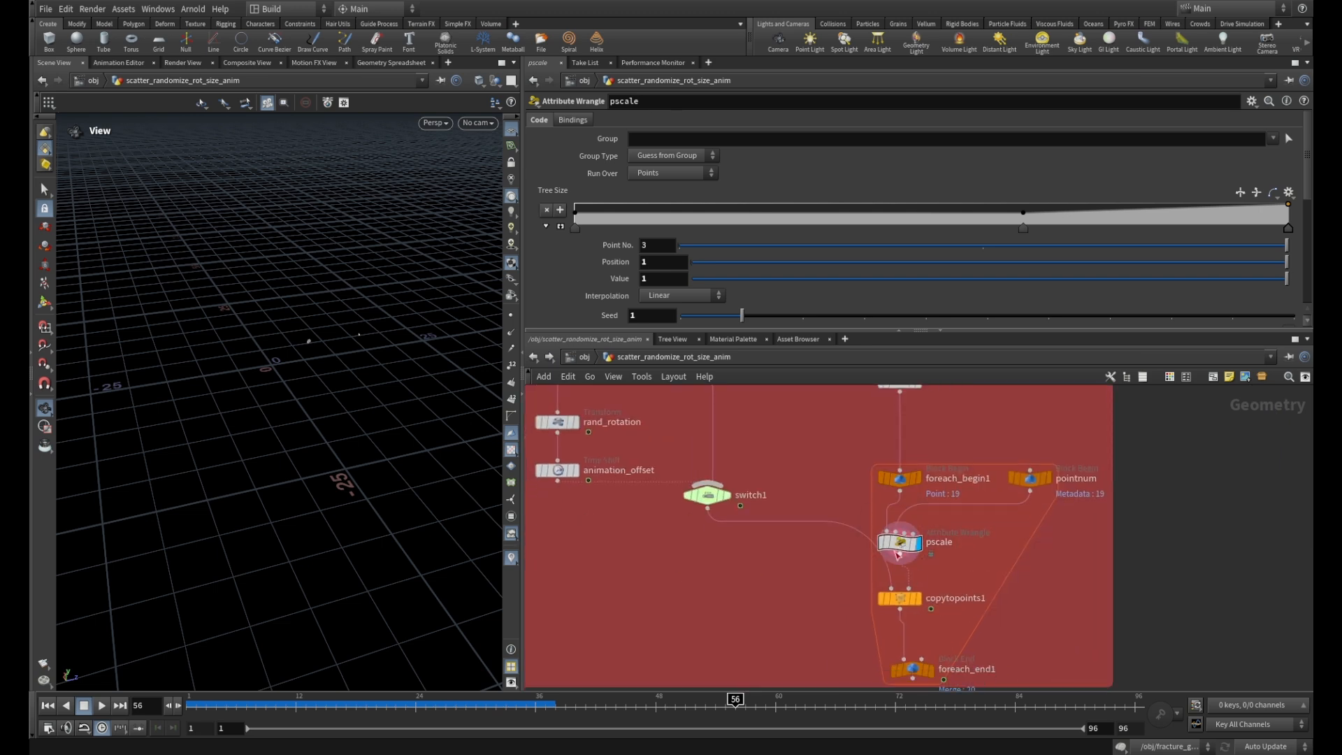
{"action": "mouse_move", "coordinate": [906, 554]}
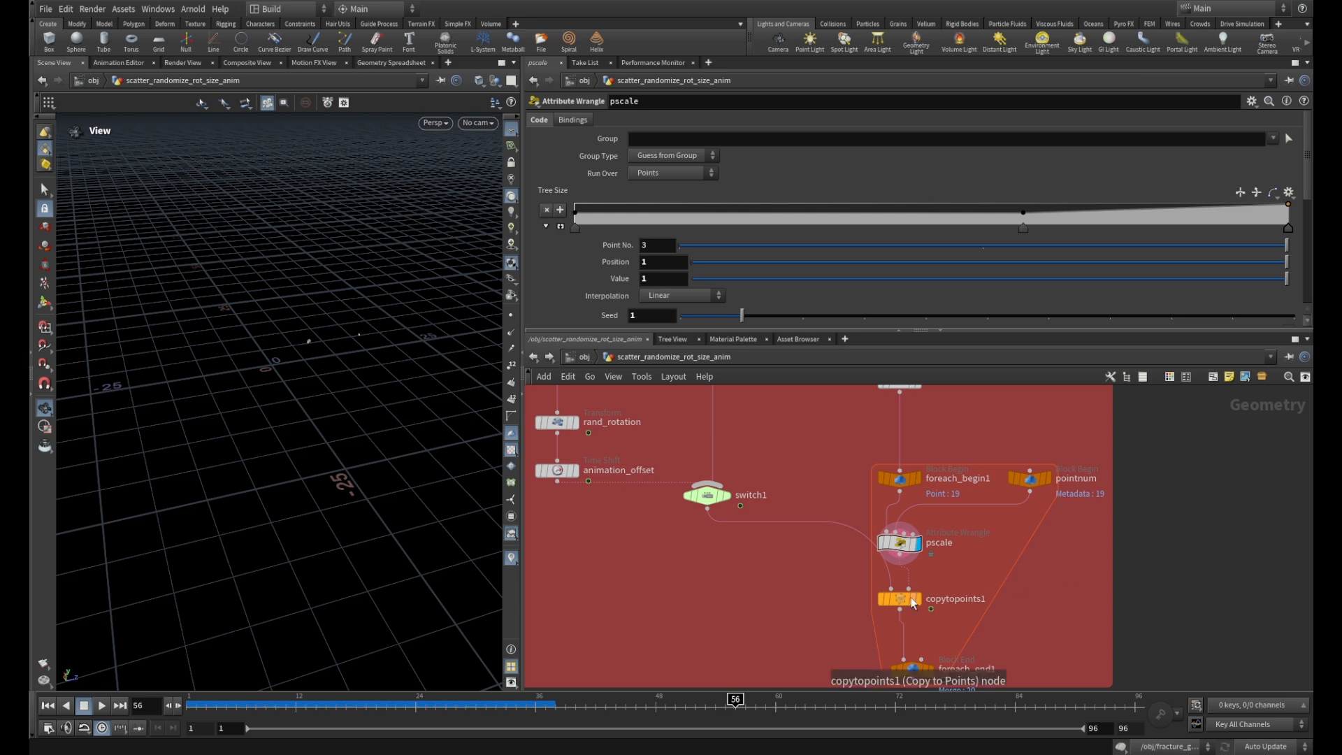
Move copytopoints1 slightly aside within the loop and display the output of foreach_end1 in the viewport.
{"action": "left_click_drag", "start_coordinate": [900, 599], "coordinate": [882, 613]}
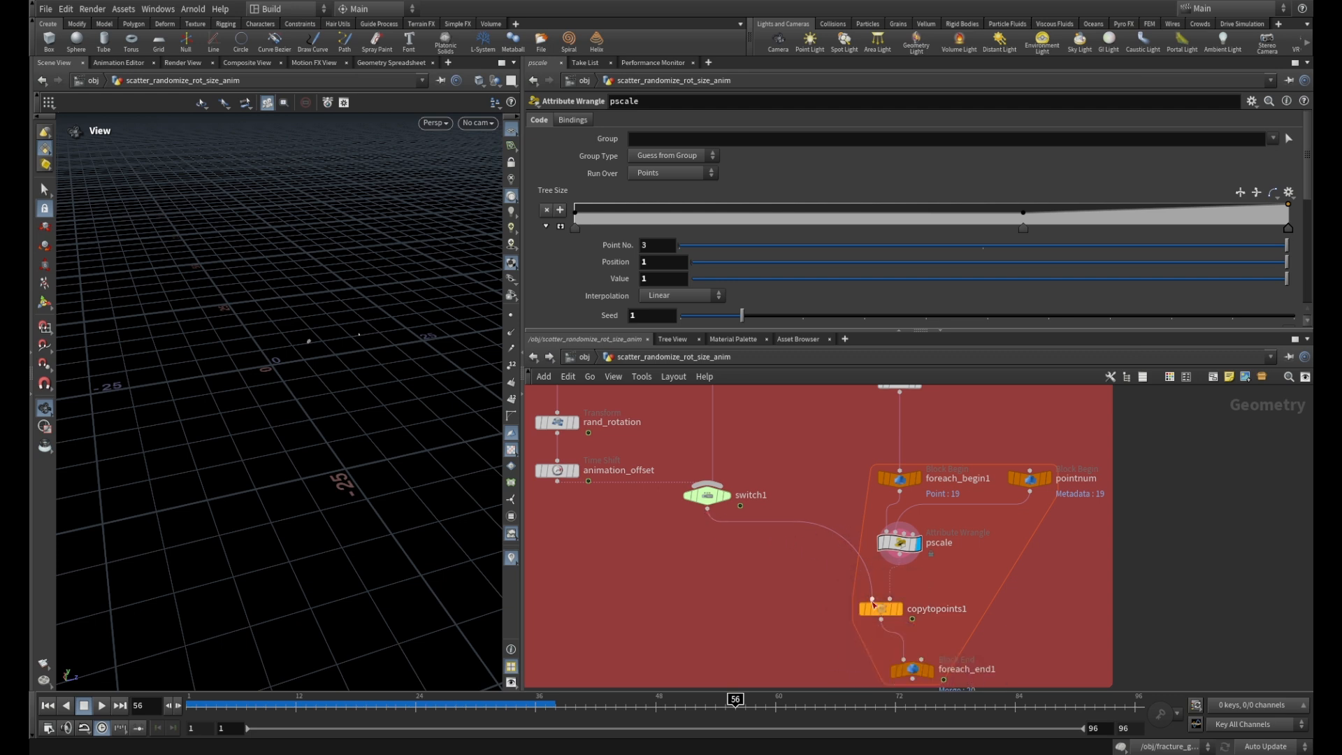
{"action": "middle_click_drag", "start_coordinate": [1039, 621], "coordinate": [1073, 557]}
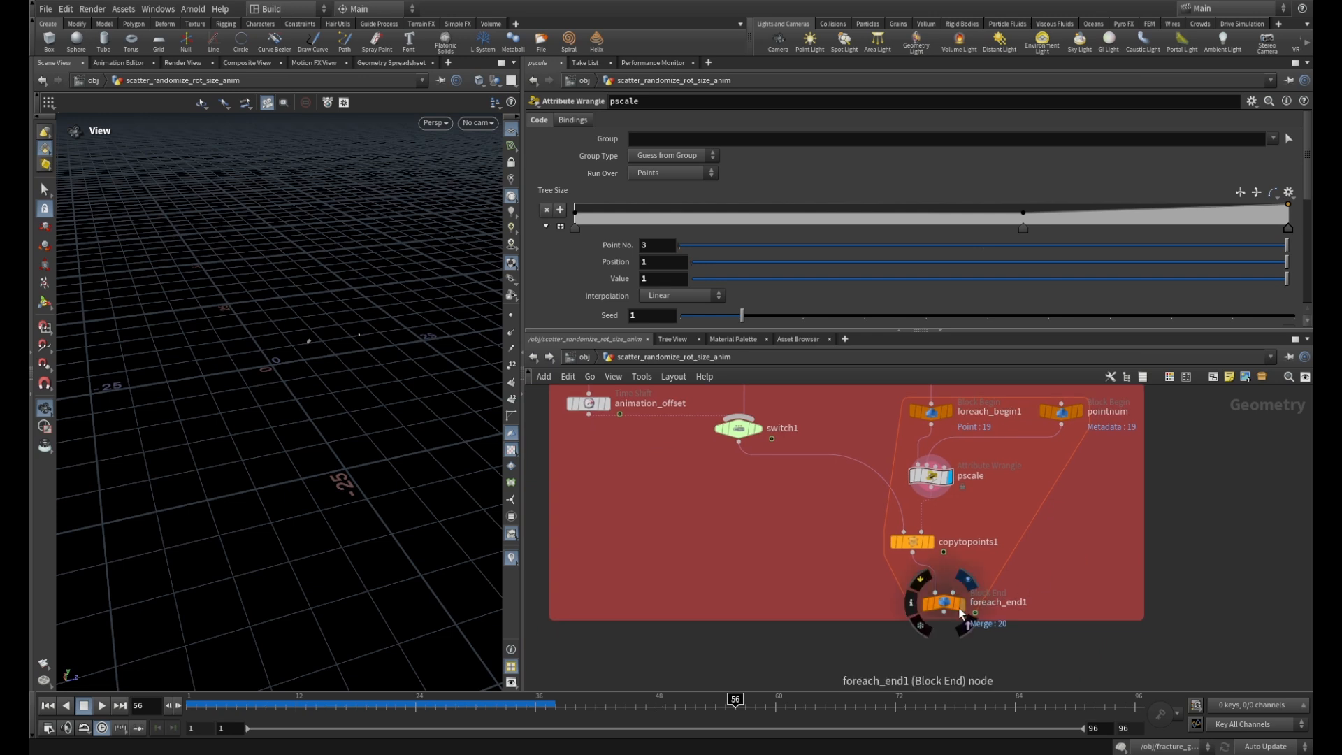
{"action": "left_click", "coordinate": [967, 579]}
{"action": "left_click", "coordinate": [944, 603]}
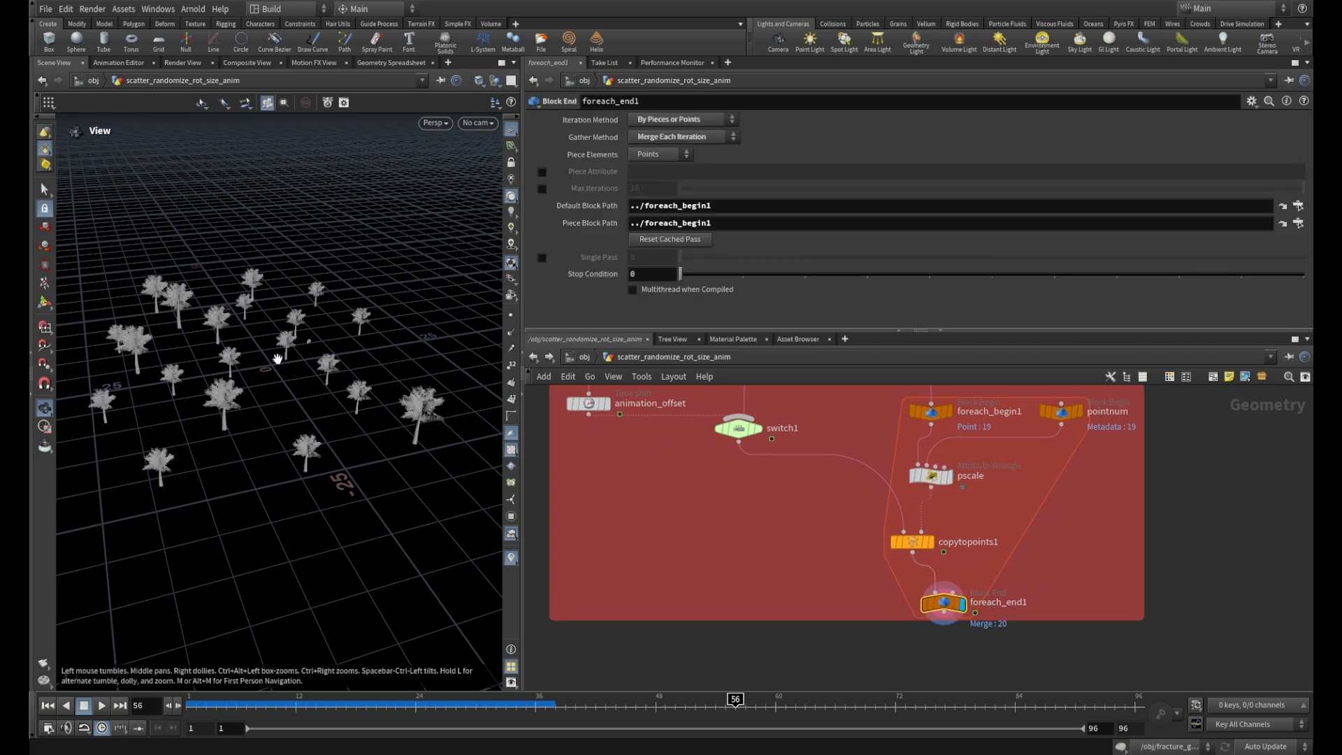
{"action": "left_click_drag", "start_coordinate": [277, 334], "coordinate": [273, 337]}
Set the Force Total Count of the scatter1 node to 18.
{"action": "middle_click_drag", "start_coordinate": [1192, 454], "coordinate": [1183, 611]}
{"action": "scroll", "coordinate": [1042, 433], "scroll_direction": "down", "scroll_amount": 1}
{"action": "middle_click_drag", "start_coordinate": [1042, 426], "coordinate": [1049, 489]}
{"action": "scroll", "coordinate": [1050, 491], "scroll_direction": "up", "scroll_amount": 2}
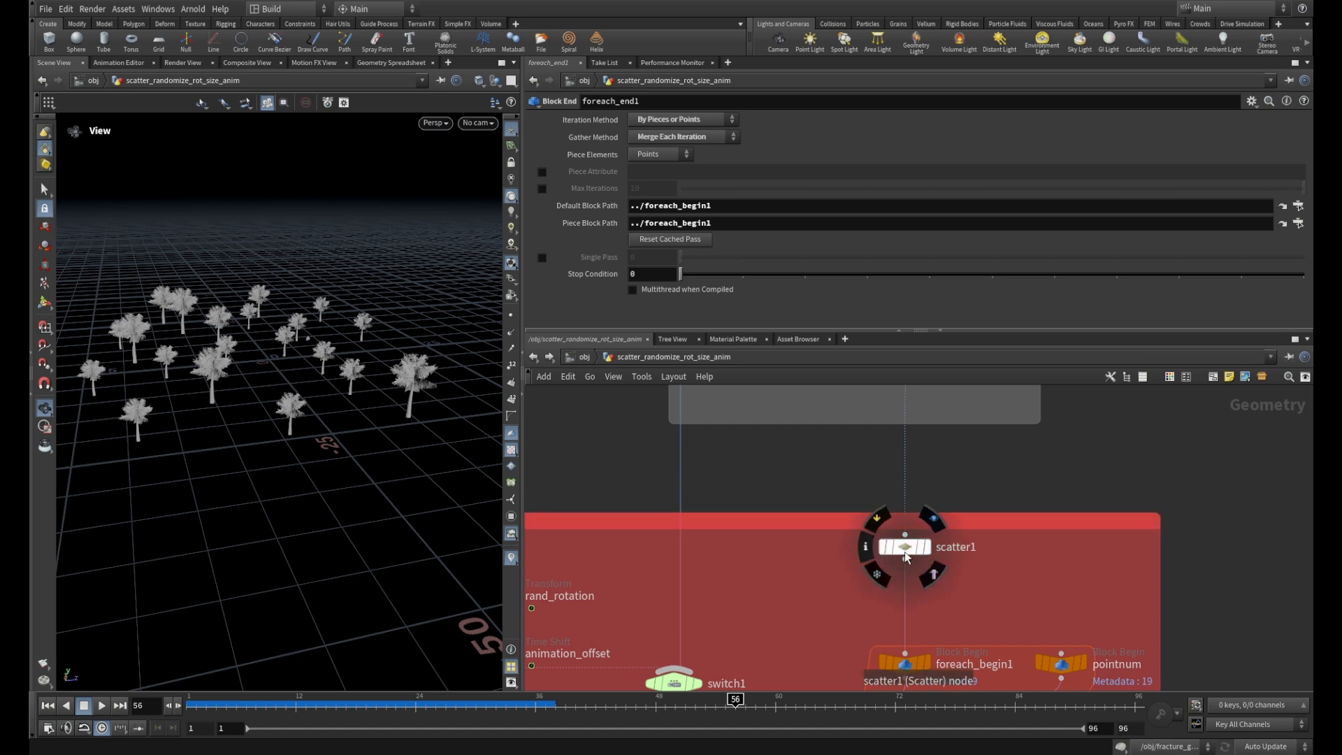
{"action": "left_click", "coordinate": [906, 547]}
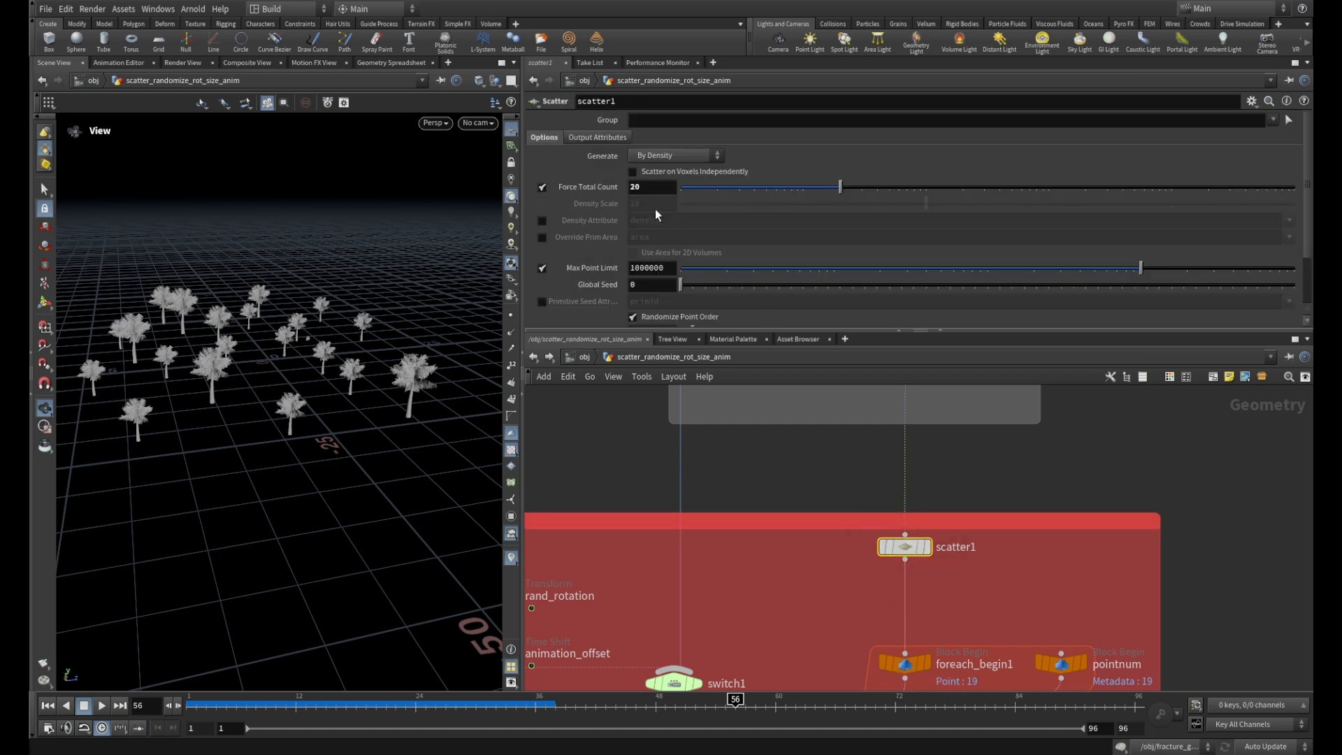
{"action": "mouse_move", "coordinate": [682, 284]}
{"action": "left_mouse_down"}
{"action": "mouse_move", "coordinate": [735, 287]}
{"action": "mouse_move", "coordinate": [683, 286]}
{"action": "left_mouse_up"}
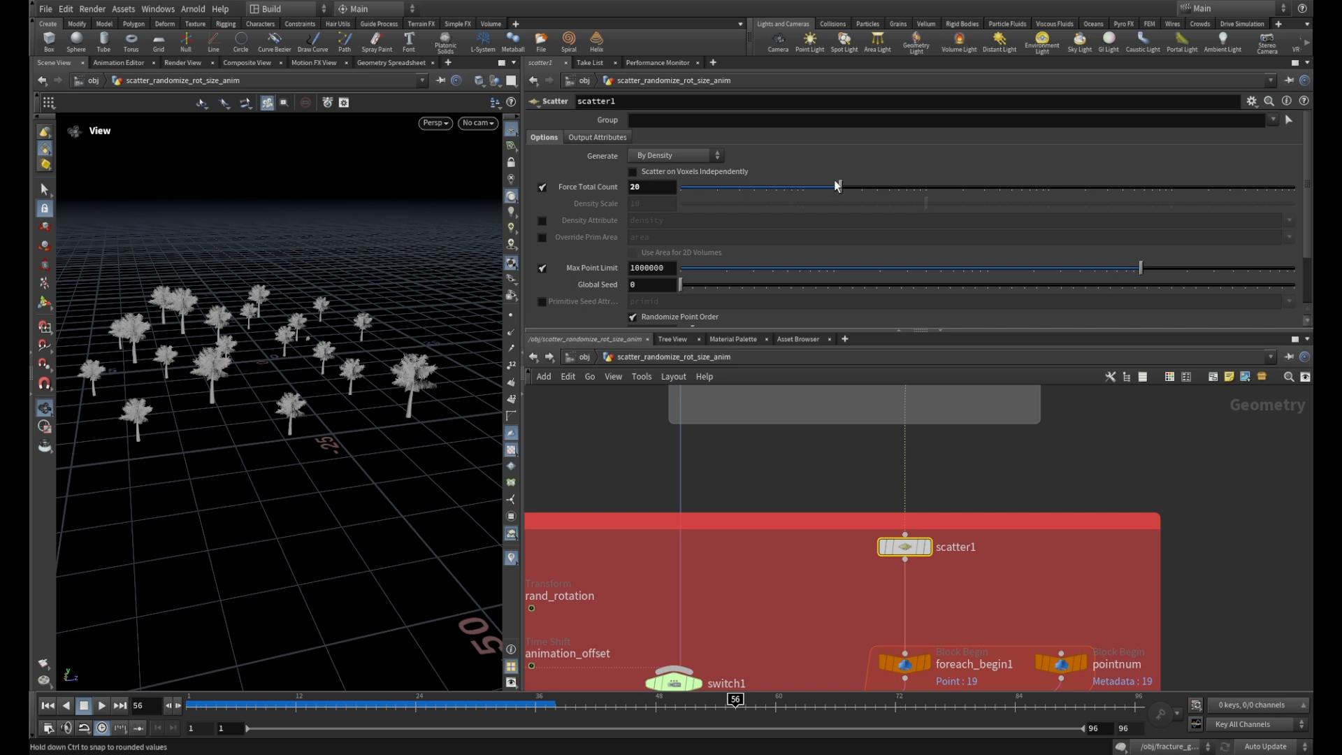
{"action": "left_click_drag", "start_coordinate": [843, 188], "coordinate": [836, 194]}
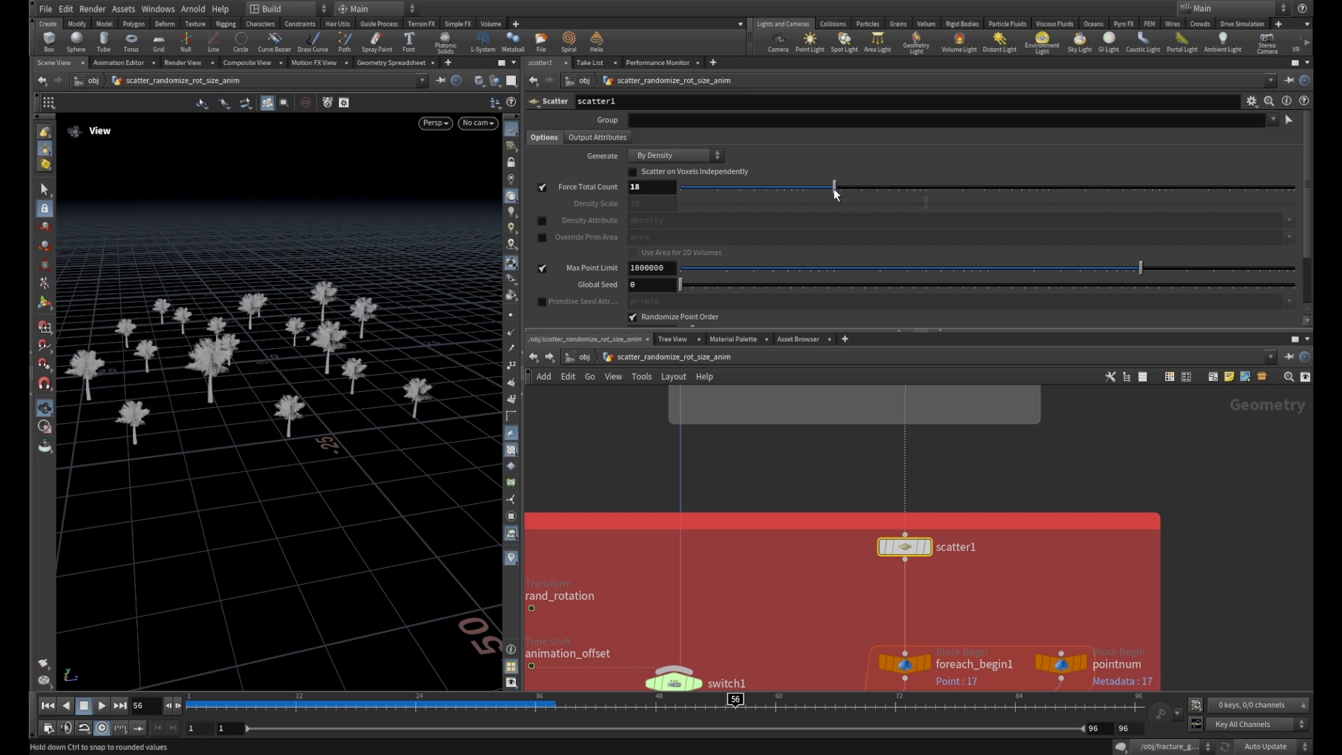
Set the rand_rotation node's Min Y Rotation to -273 and Max Y Rotation to 173.
{"action": "scroll", "coordinate": [1040, 450], "scroll_direction": "down", "scroll_amount": 6}
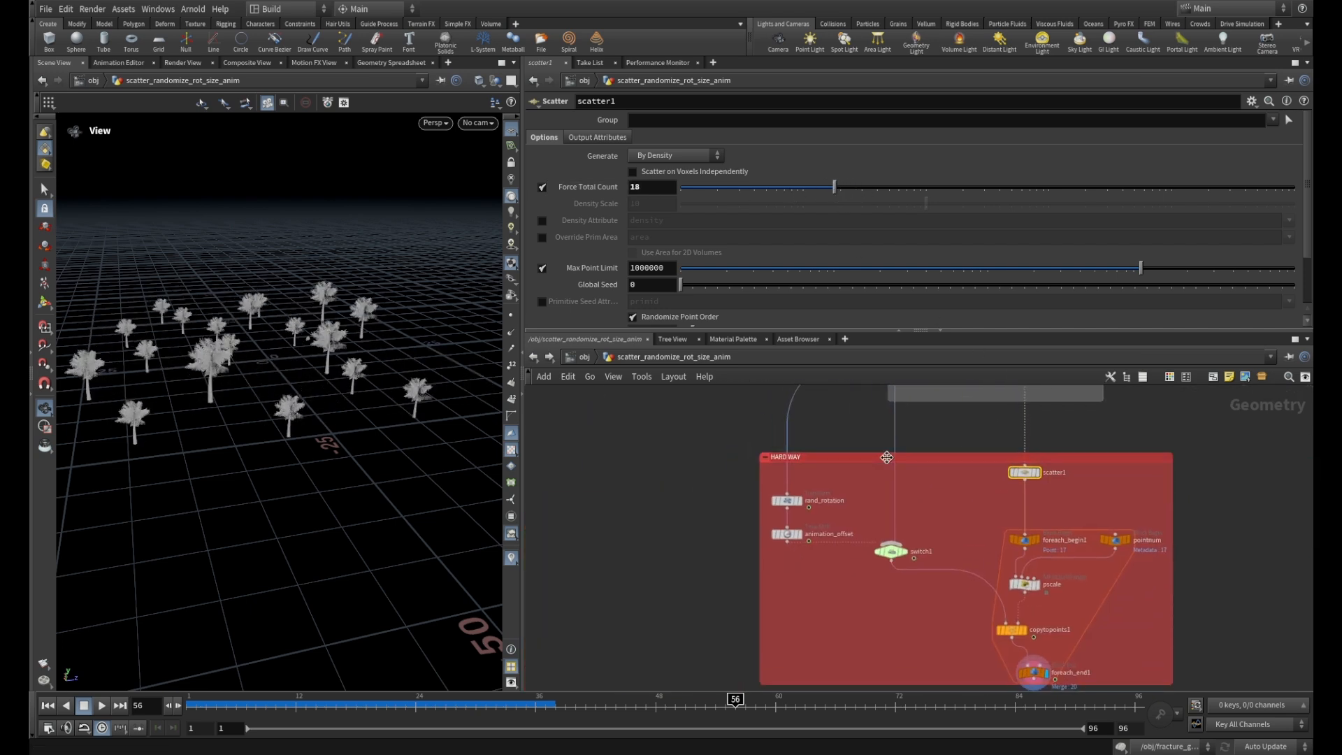
{"action": "scroll", "coordinate": [784, 484], "scroll_direction": "up", "scroll_amount": 5}
{"action": "left_click", "coordinate": [788, 518]}
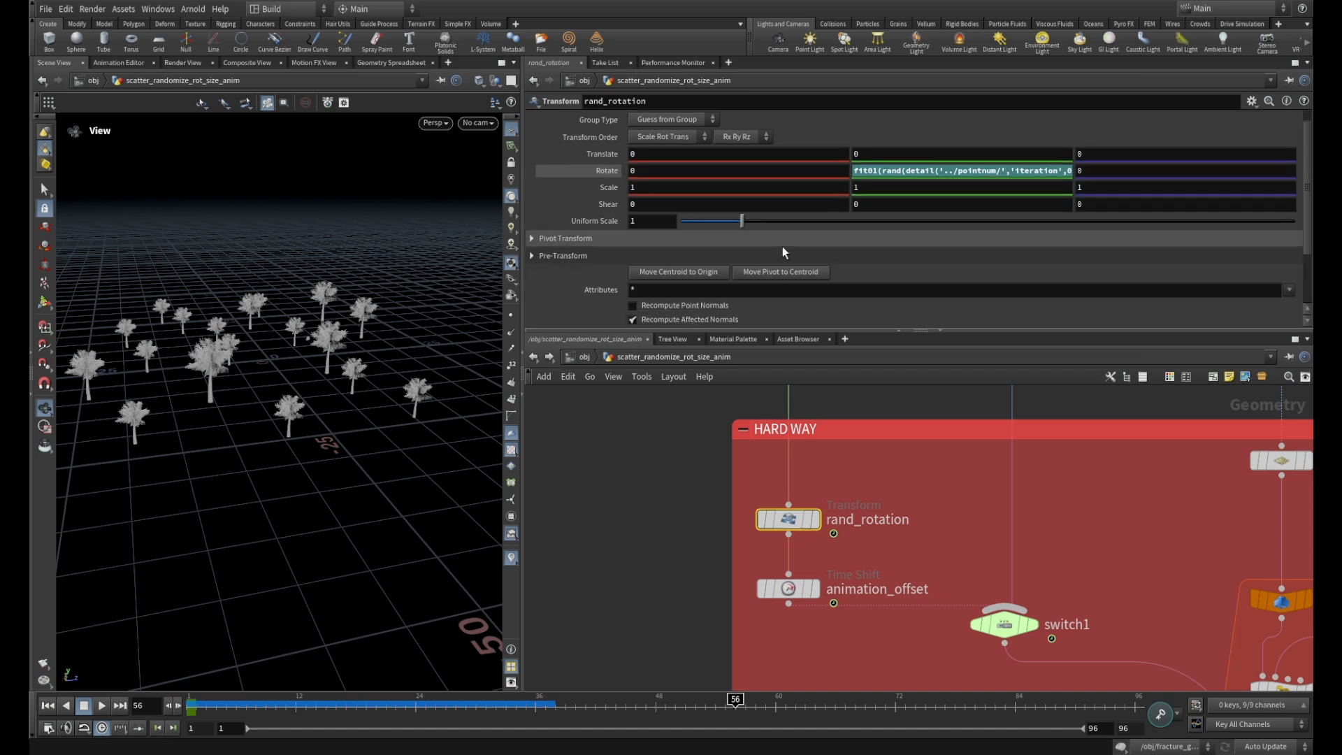
{"action": "scroll", "coordinate": [782, 246], "scroll_direction": "down", "scroll_amount": 3}
{"action": "mouse_move", "coordinate": [828, 306]}
{"action": "left_mouse_down"}
{"action": "mouse_move", "coordinate": [747, 306]}
{"action": "mouse_move", "coordinate": [830, 306]}
{"action": "left_mouse_up"}
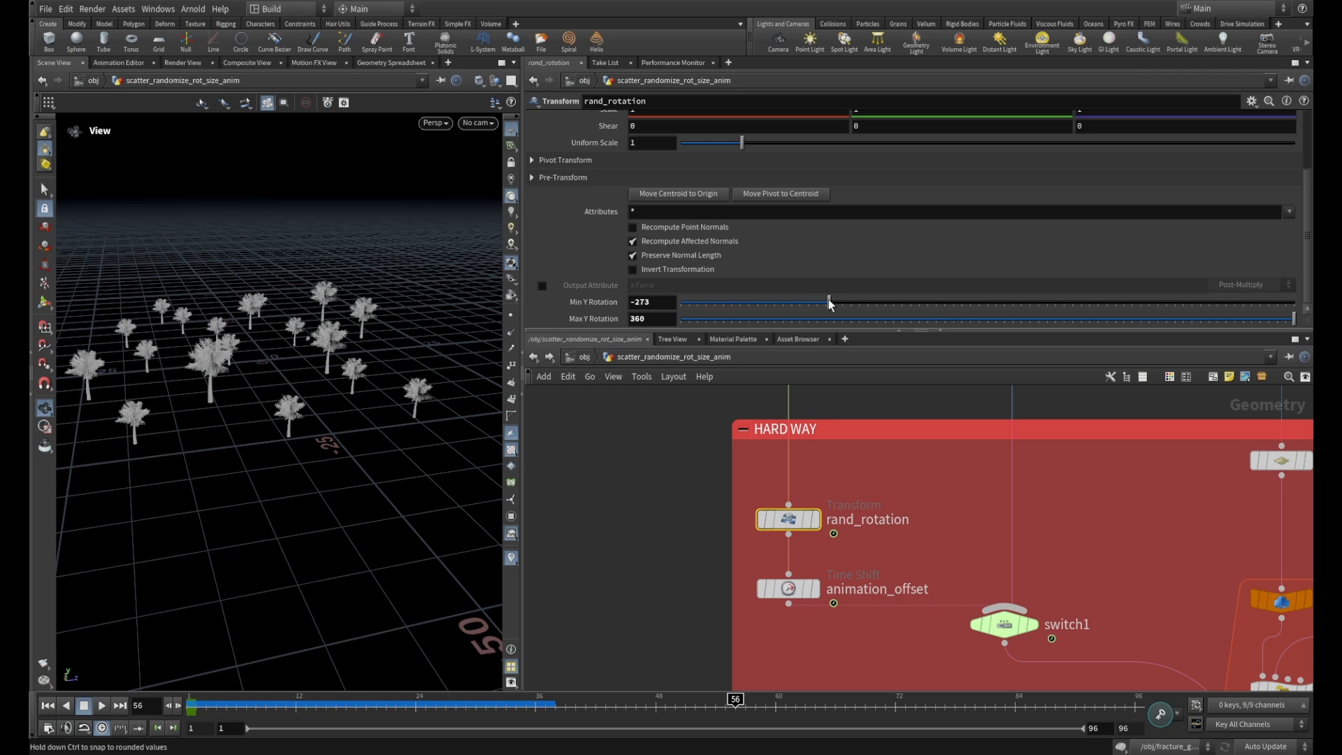
{"action": "scroll", "coordinate": [1082, 489], "scroll_direction": "down", "scroll_amount": 3}
{"action": "middle_click_drag", "start_coordinate": [1108, 546], "coordinate": [956, 495]}
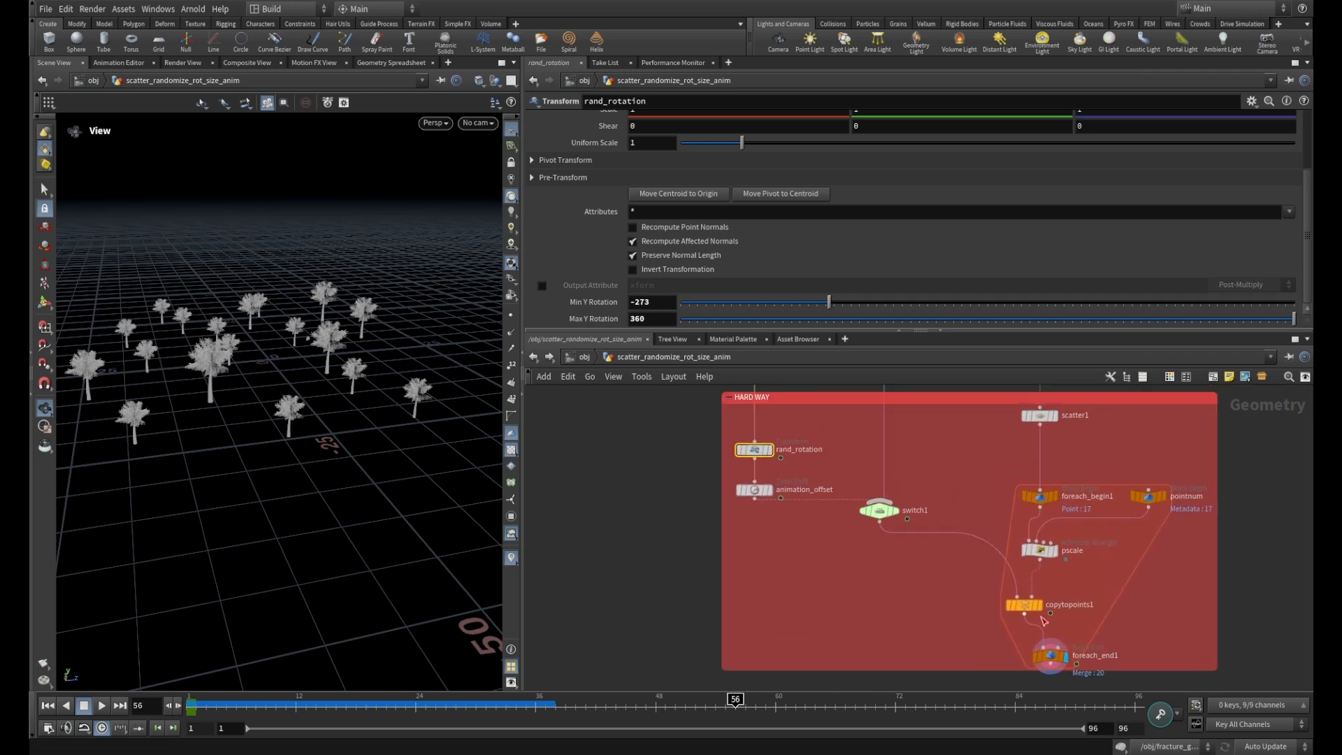
{"action": "middle_click_drag", "start_coordinate": [846, 455], "coordinate": [850, 492]}
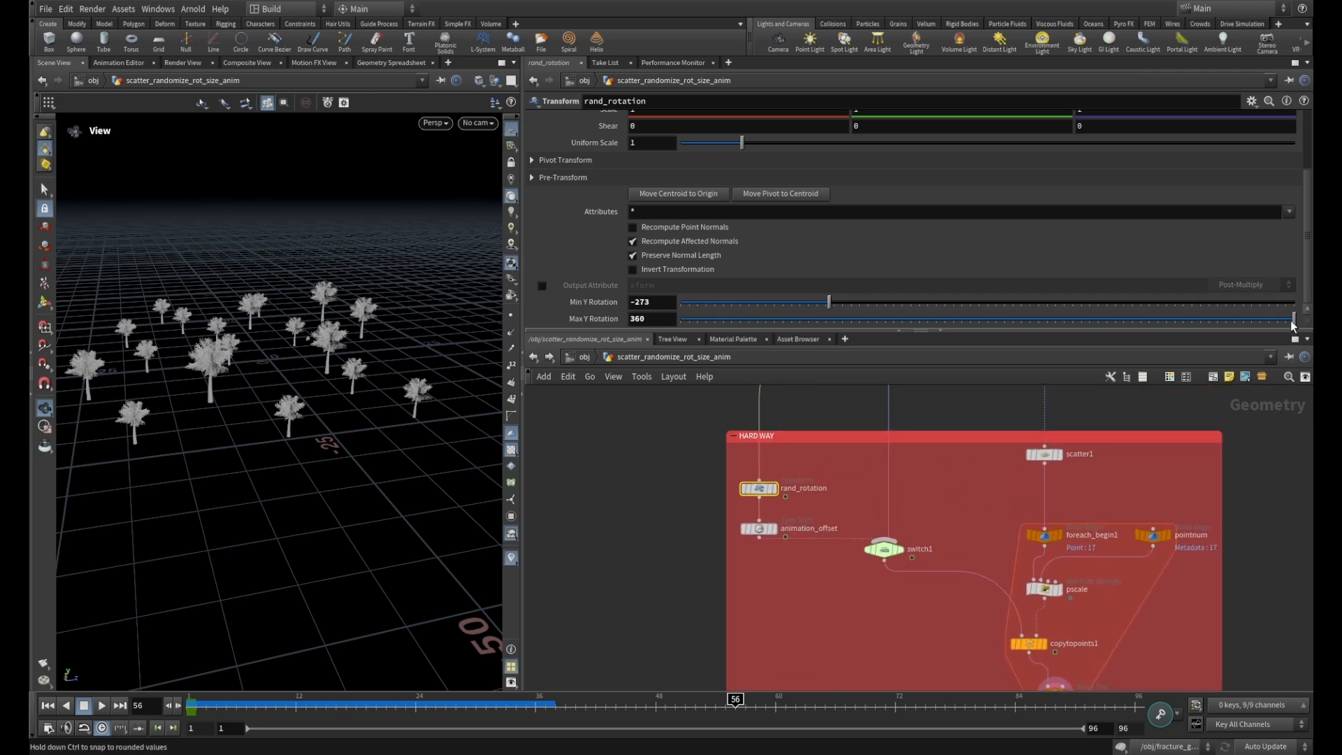
{"action": "left_click_drag", "start_coordinate": [1295, 318], "coordinate": [975, 316]}
Set Select Input on switch1 to 0 so that the animation_offset branch feeds the loop.
{"action": "scroll", "coordinate": [973, 471], "scroll_direction": "down", "scroll_amount": 3}
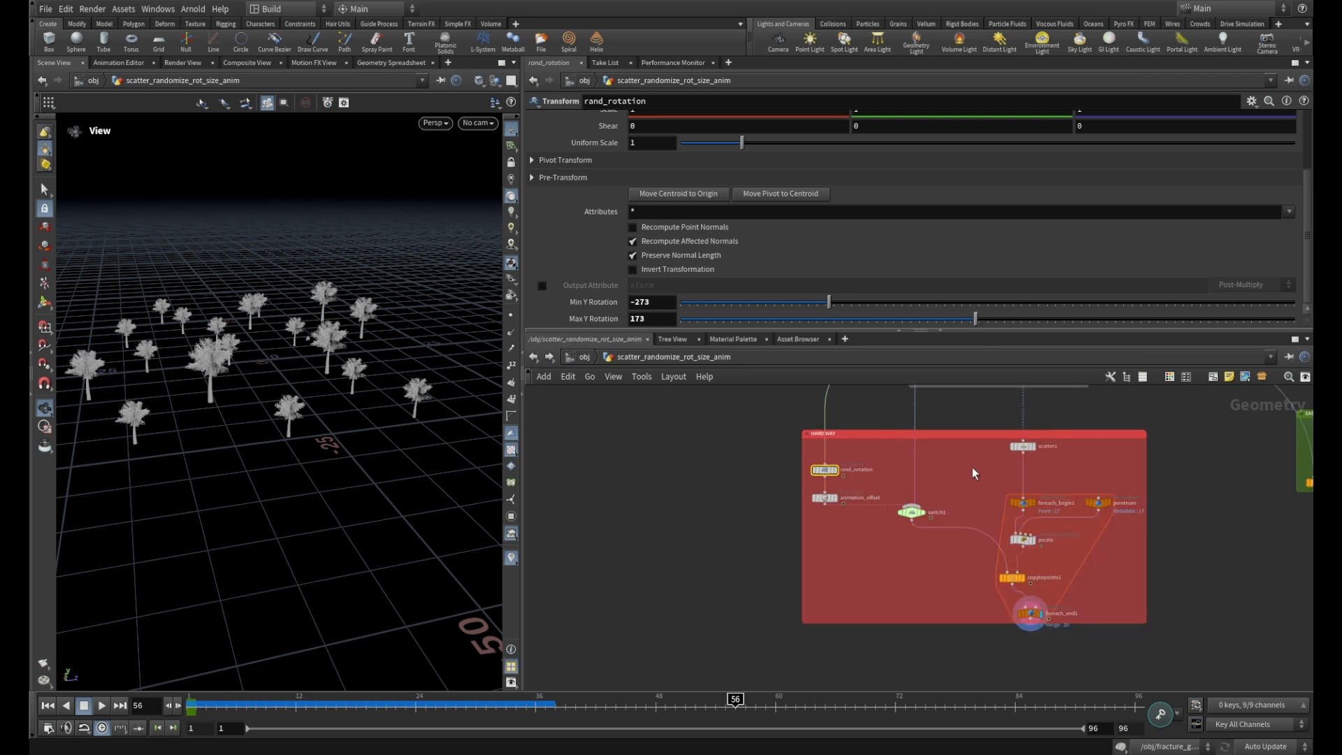
{"action": "middle_click_drag", "start_coordinate": [974, 471], "coordinate": [986, 478]}
{"action": "scroll", "coordinate": [986, 479], "scroll_direction": "up", "scroll_amount": 2}
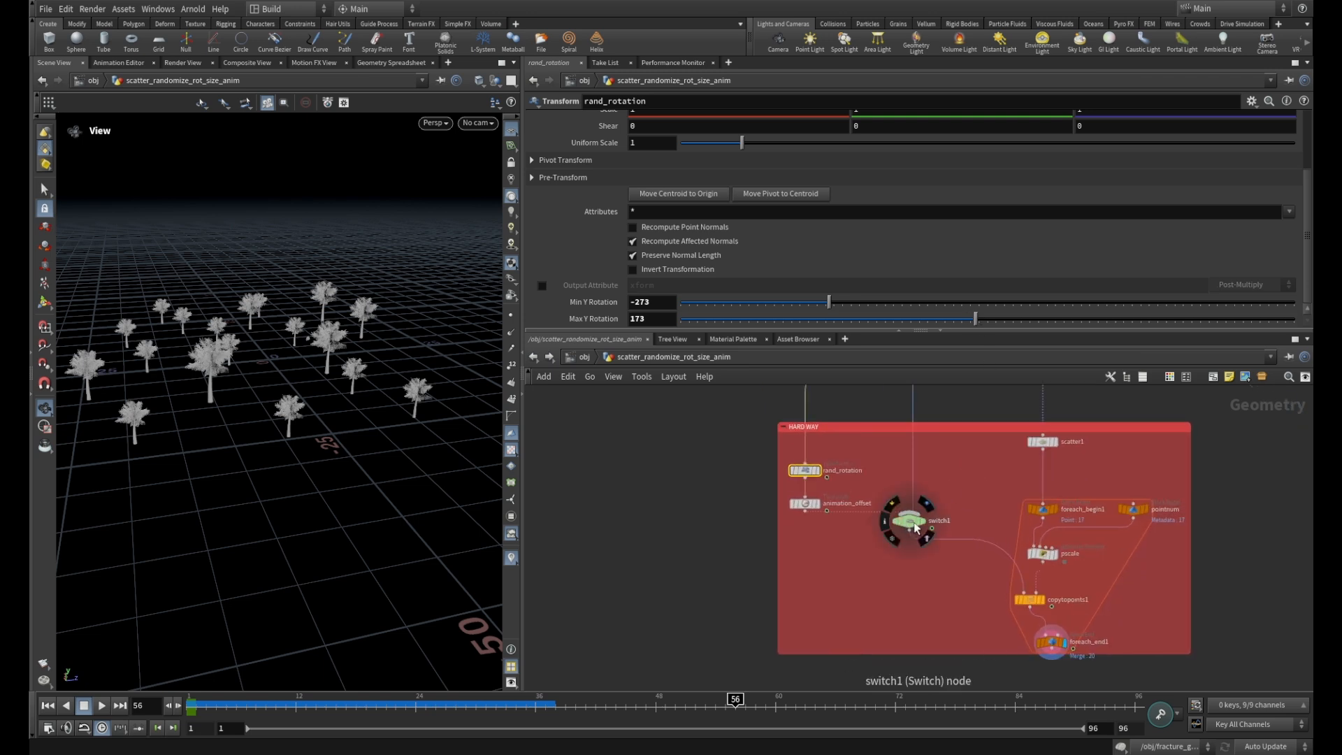
{"action": "left_click", "coordinate": [905, 519]}
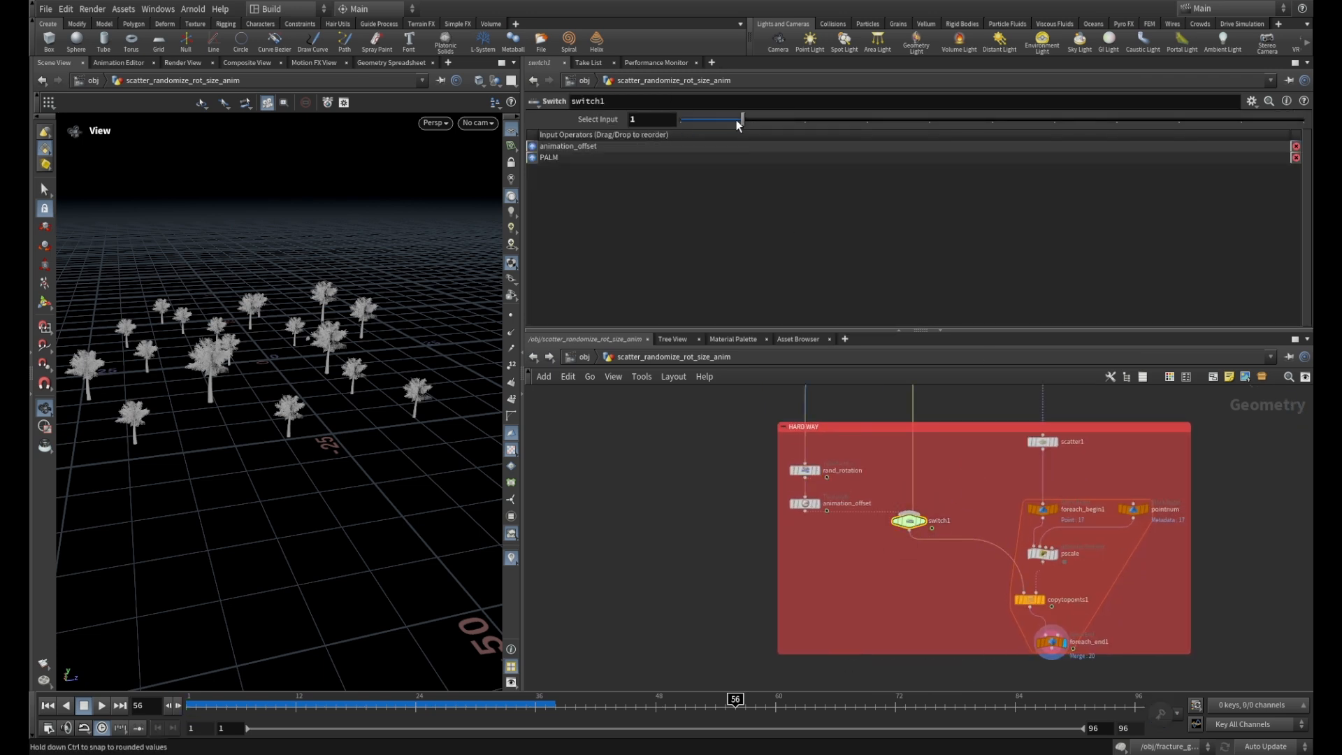
{"action": "left_click_drag", "start_coordinate": [737, 119], "coordinate": [661, 118]}
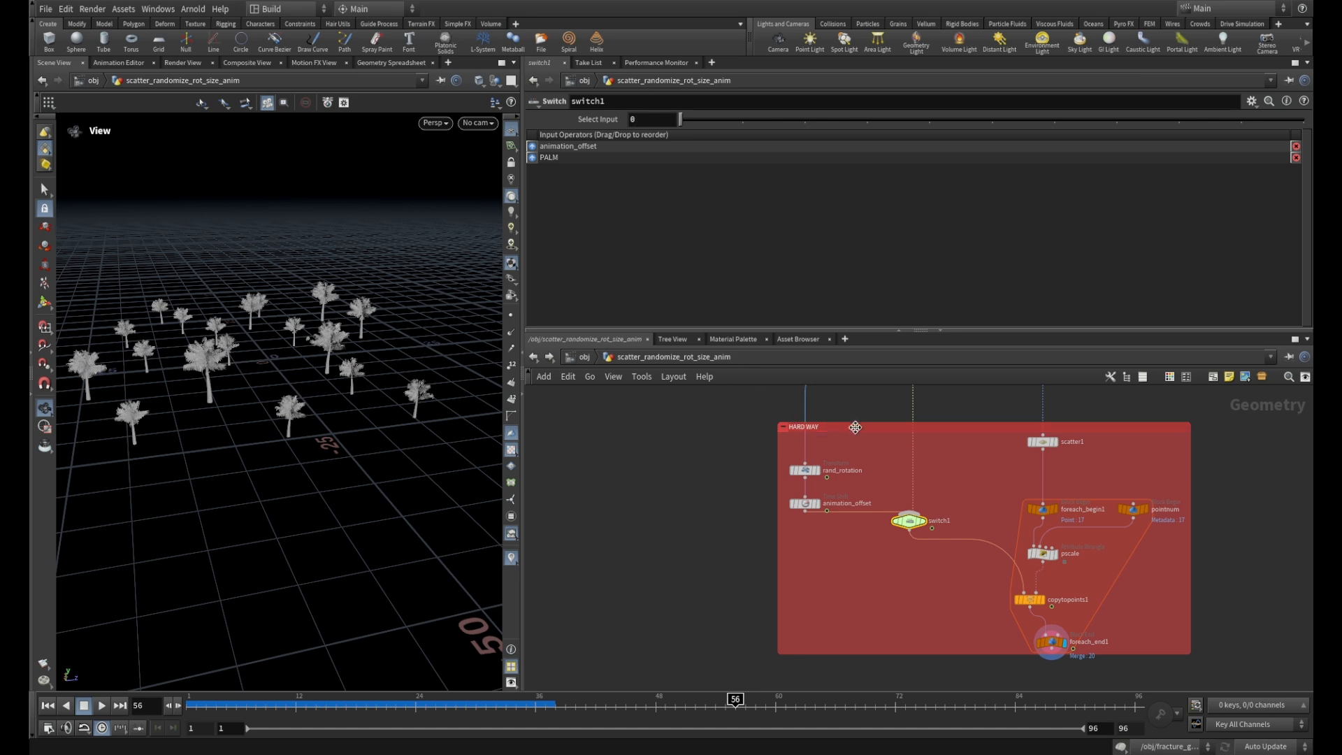
Set the rand_rotation node's Min Y Rotation to -339 and Max Y Rotation to 227.
{"action": "scroll", "coordinate": [839, 444], "scroll_direction": "up", "scroll_amount": 2}
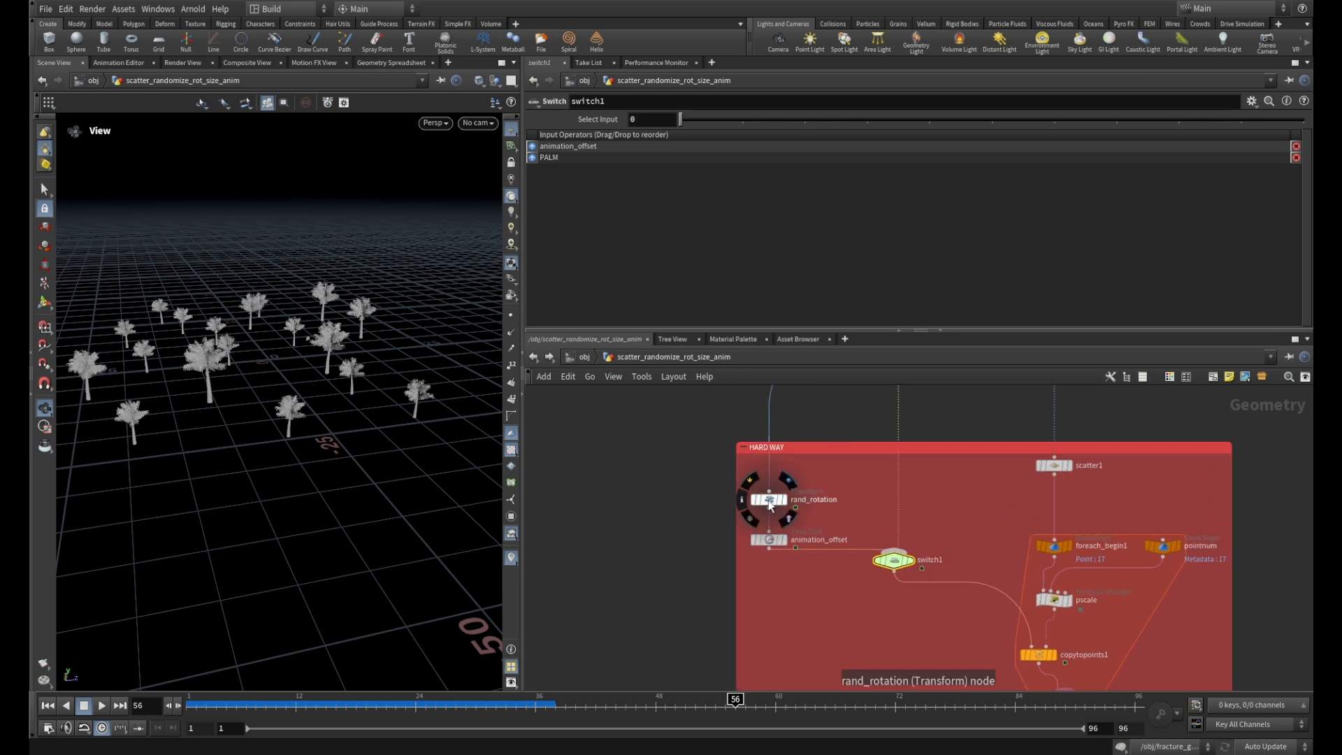
{"action": "left_click", "coordinate": [769, 500]}
{"action": "left_click_drag", "start_coordinate": [834, 302], "coordinate": [716, 303]}
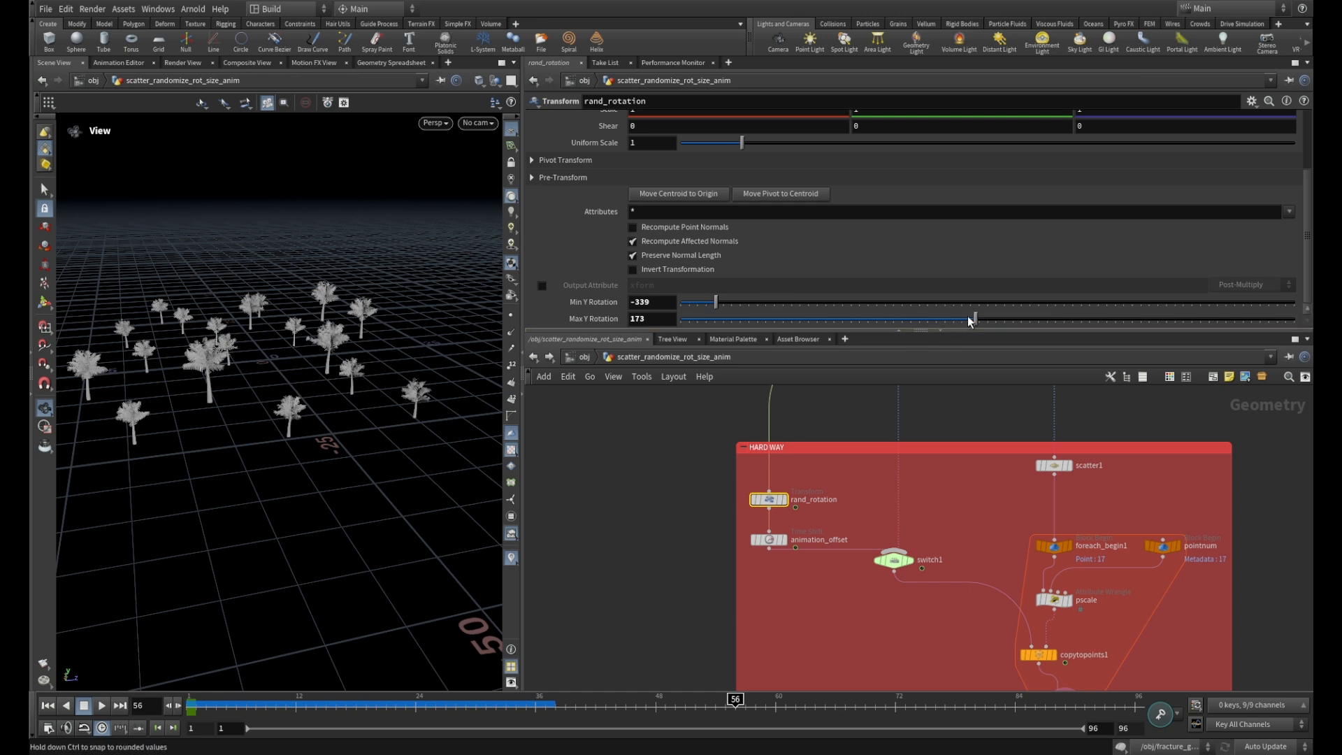
{"action": "left_click_drag", "start_coordinate": [970, 321], "coordinate": [1067, 319]}
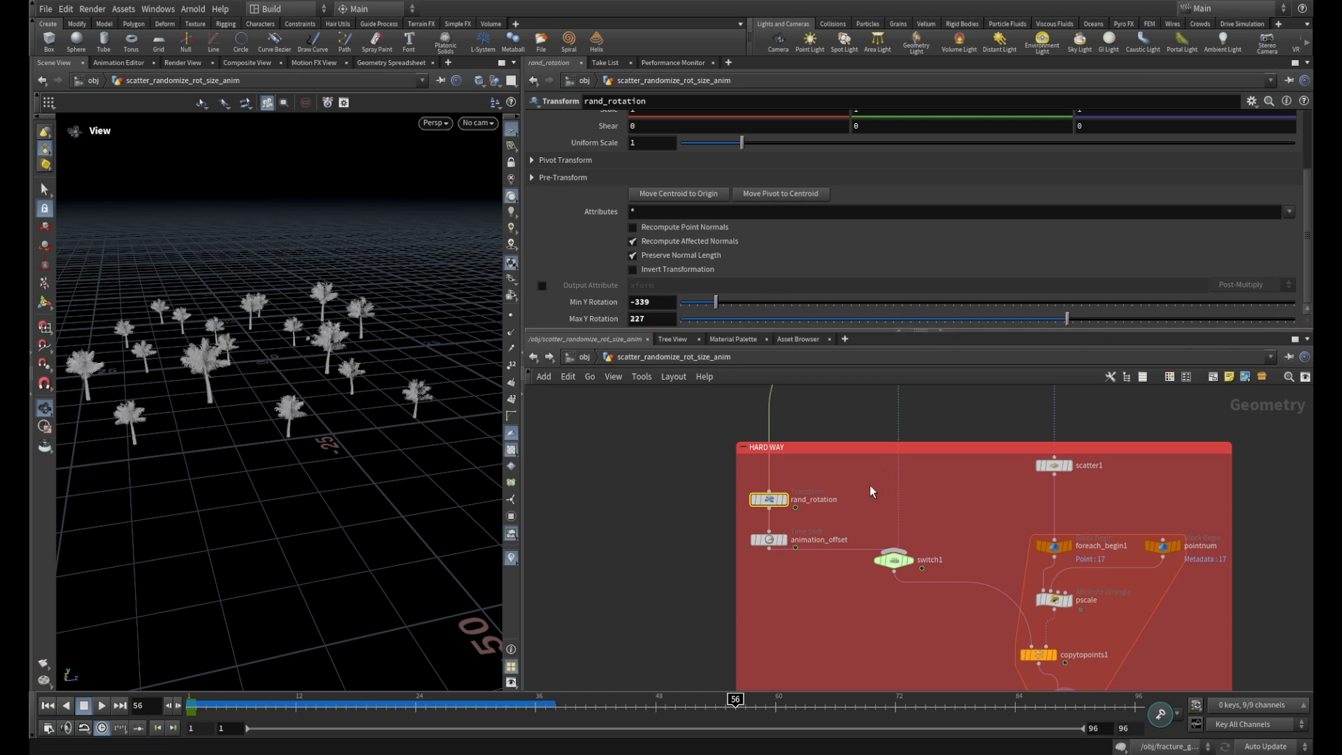
Show the animation_offset node's frame expression and play the animation from the first frame with the trees viewed close up, then stop playback.
{"action": "left_click", "coordinate": [769, 540]}
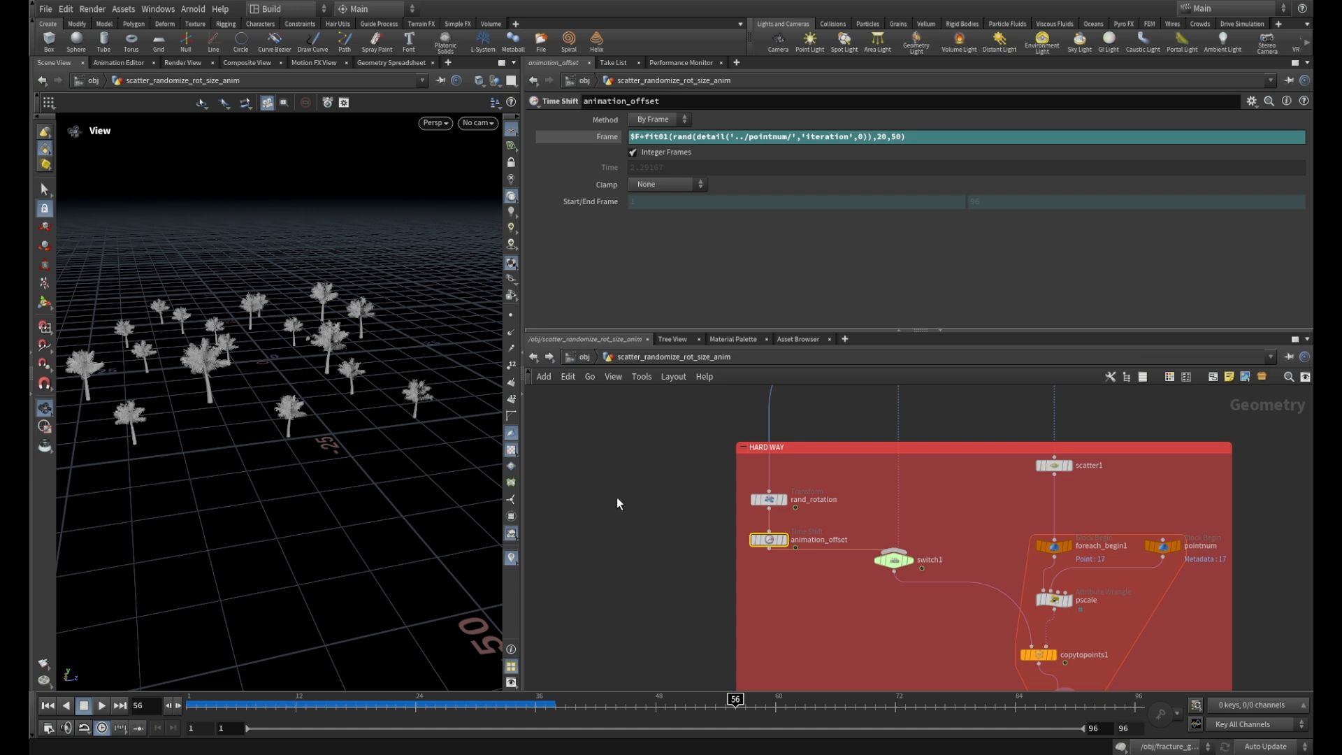
{"action": "right_click_drag", "start_coordinate": [275, 356], "coordinate": [377, 337]}
{"action": "middle_click_drag", "start_coordinate": [309, 355], "coordinate": [351, 296]}
{"action": "left_click", "coordinate": [47, 706]}
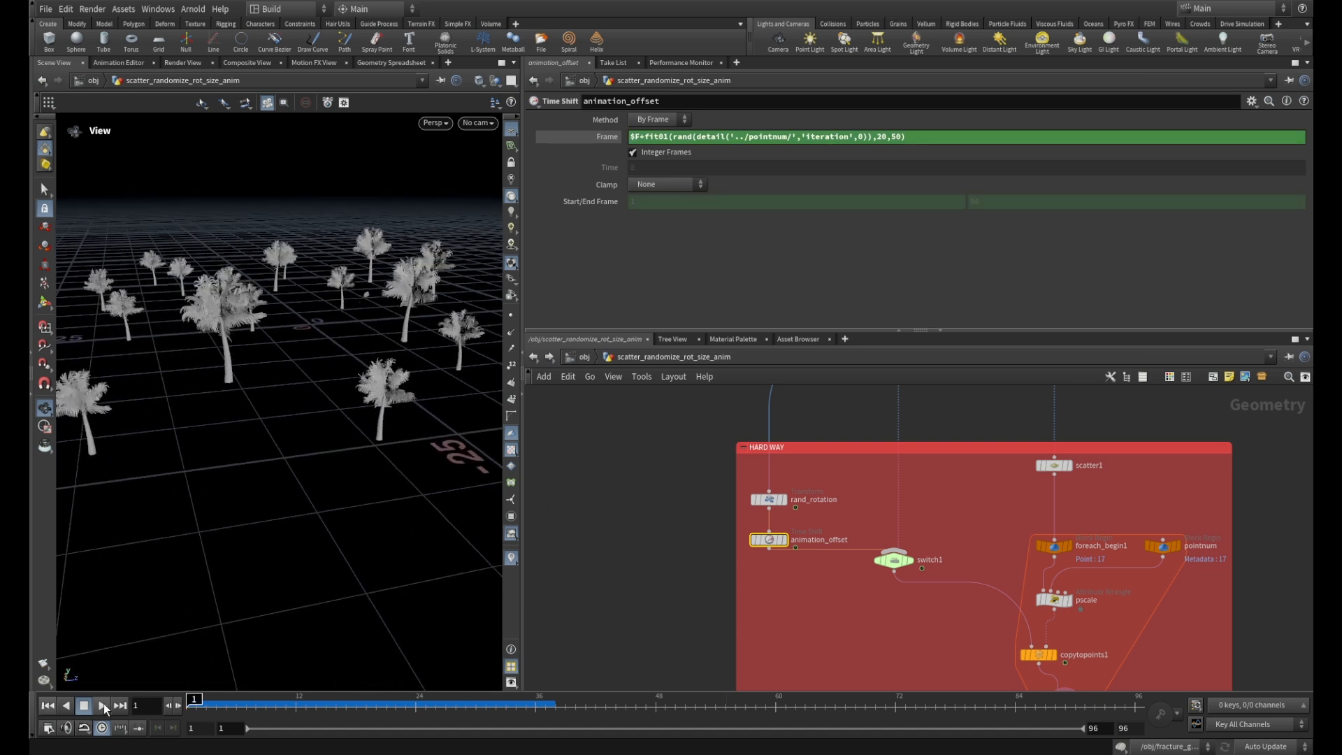
{"action": "left_click", "coordinate": [103, 704]}
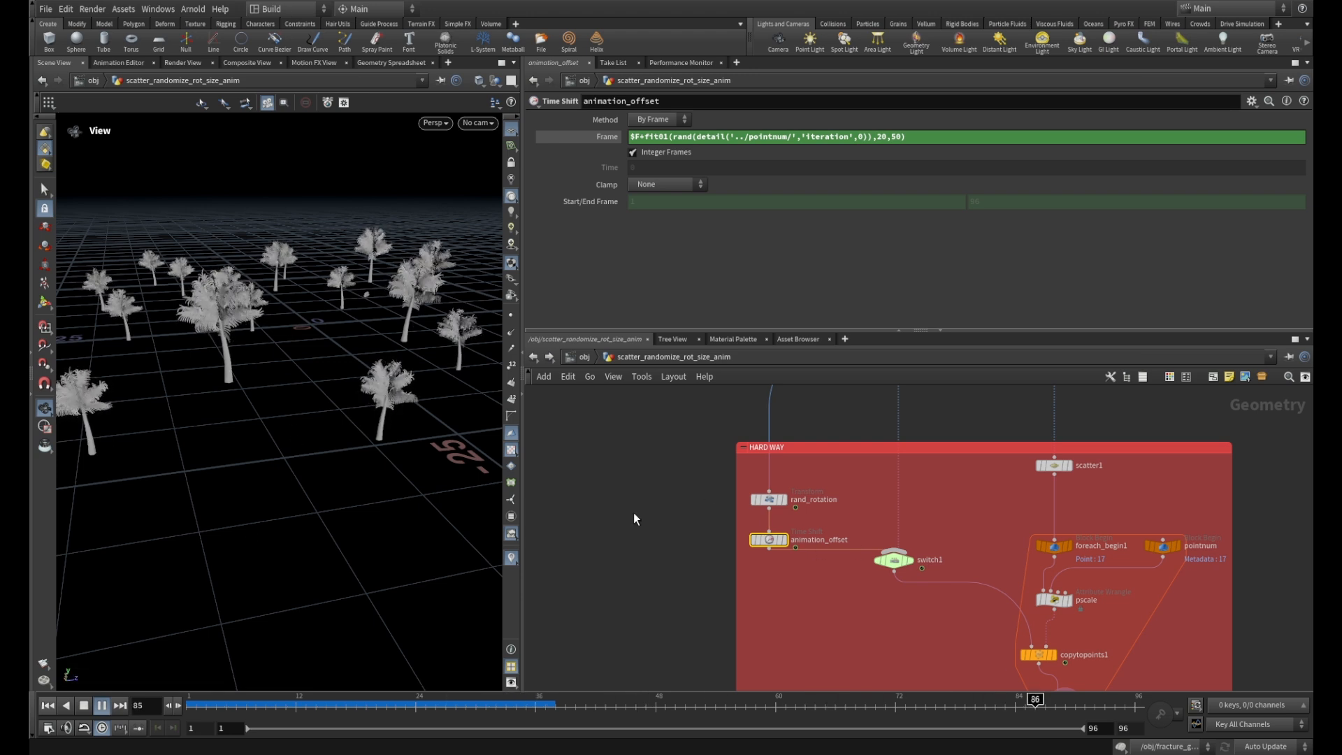
{"action": "left_click", "coordinate": [84, 706]}
Expand the Tree Size ramp on the pscale wrangle and shift its middle point slightly towards the start.
{"action": "scroll", "coordinate": [616, 585], "scroll_direction": "down", "scroll_amount": 1}
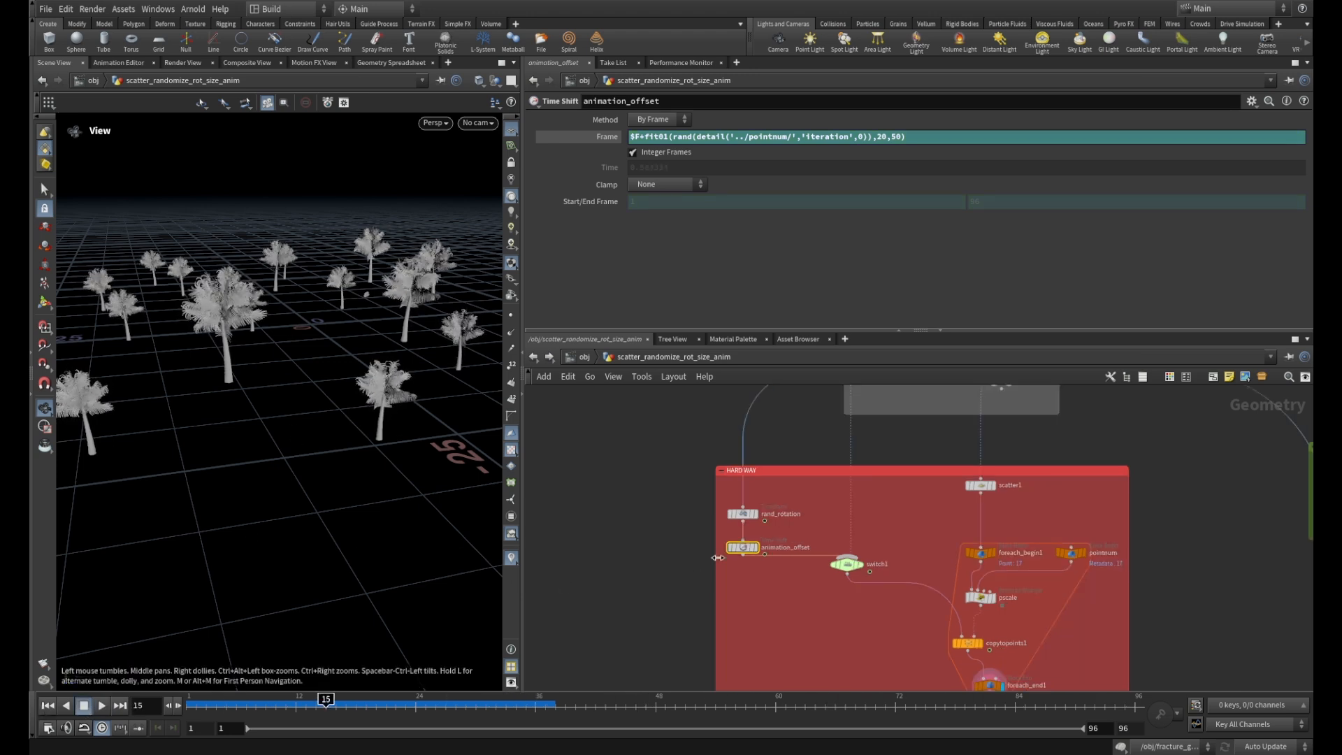
{"action": "scroll", "coordinate": [902, 603], "scroll_direction": "up", "scroll_amount": 3}
{"action": "left_click", "coordinate": [1043, 594]}
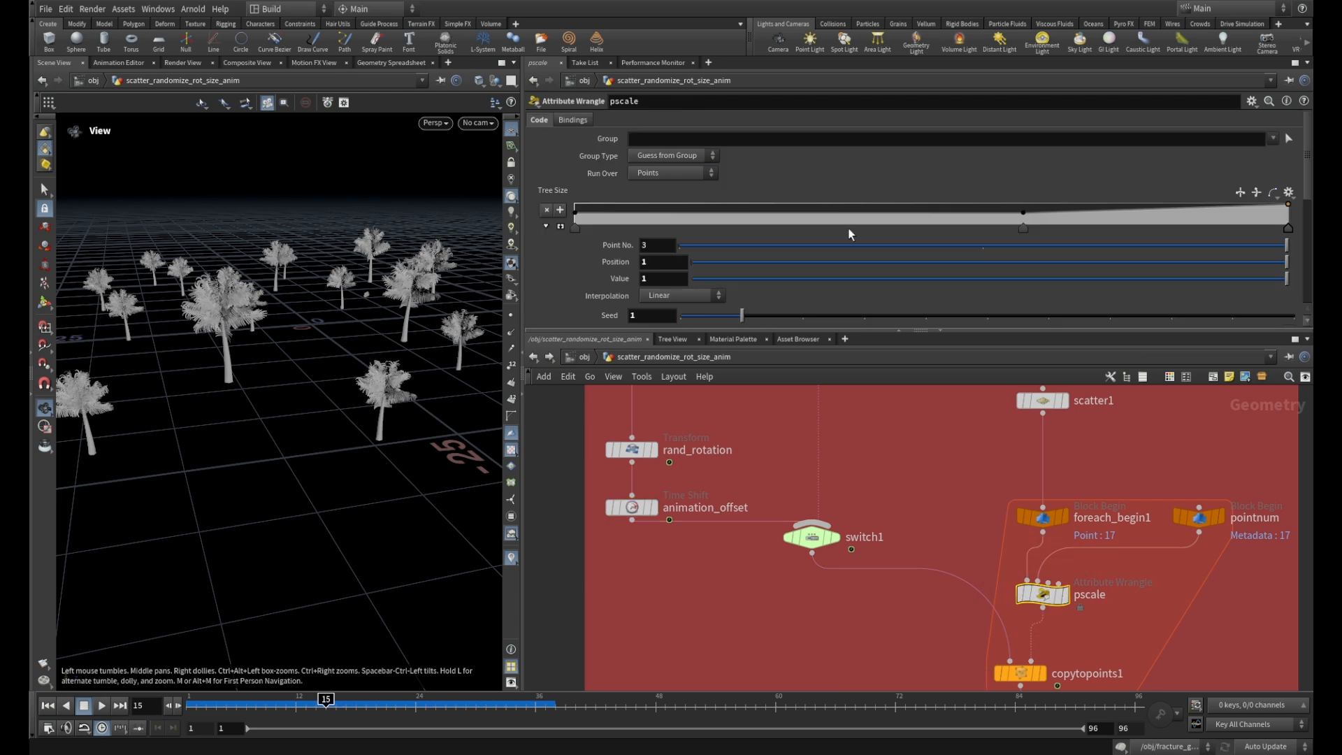
{"action": "left_click", "coordinate": [560, 227]}
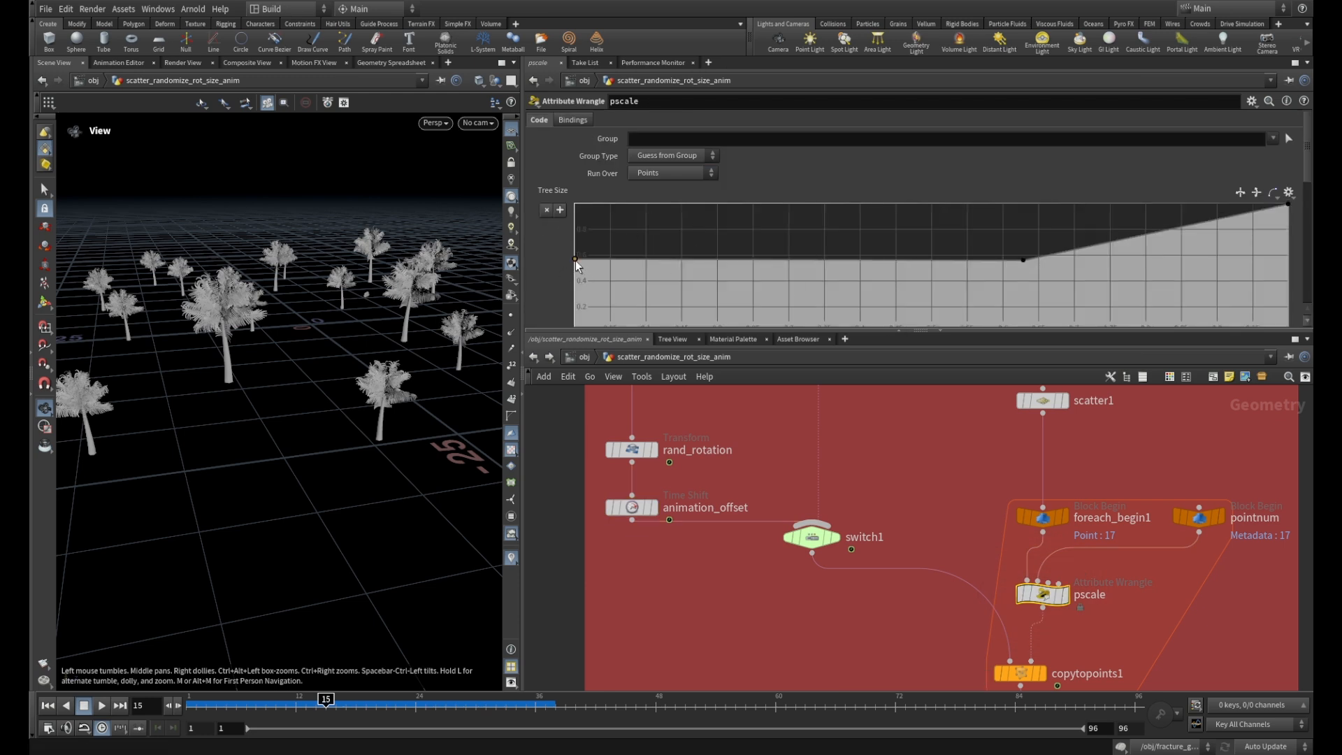
{"action": "mouse_move", "coordinate": [576, 261]}
{"action": "left_mouse_down"}
{"action": "mouse_move", "coordinate": [575, 312]}
{"action": "mouse_move", "coordinate": [576, 260]}
{"action": "left_mouse_up"}
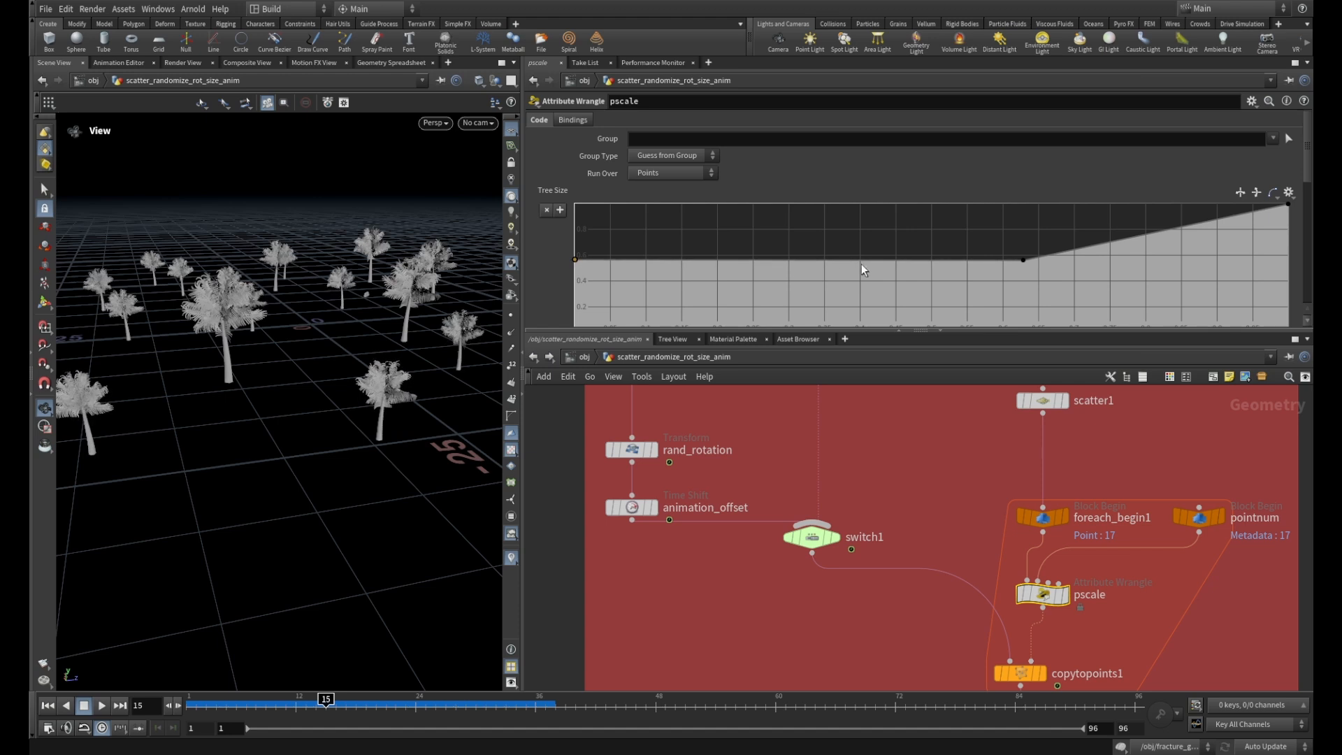
{"action": "mouse_move", "coordinate": [1023, 263]}
{"action": "left_mouse_down"}
{"action": "mouse_move", "coordinate": [1269, 265]}
{"action": "mouse_move", "coordinate": [1016, 265]}
{"action": "left_mouse_up"}
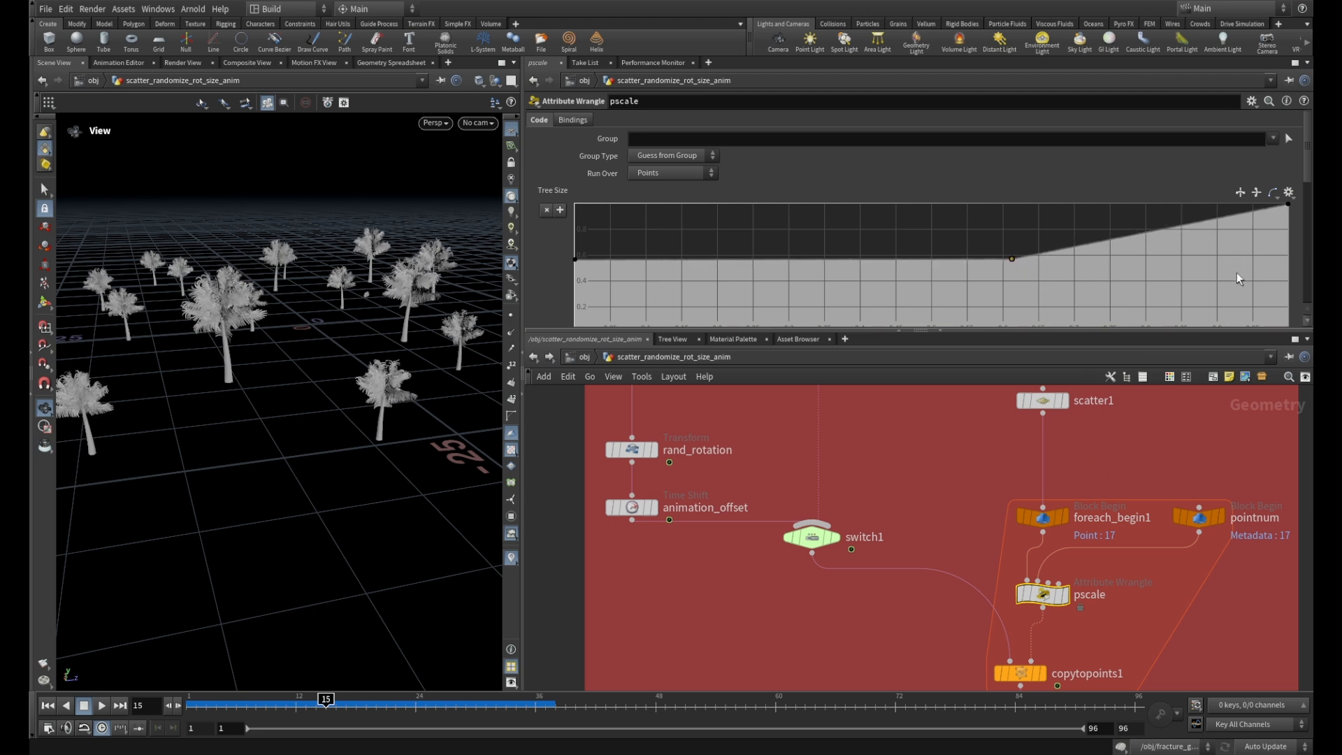
Show the parameters of foreach_end1 and review the finished for-each loop.
{"action": "scroll", "coordinate": [952, 472], "scroll_direction": "down", "scroll_amount": 3}
{"action": "middle_click_drag", "start_coordinate": [1184, 566], "coordinate": [1000, 542]}
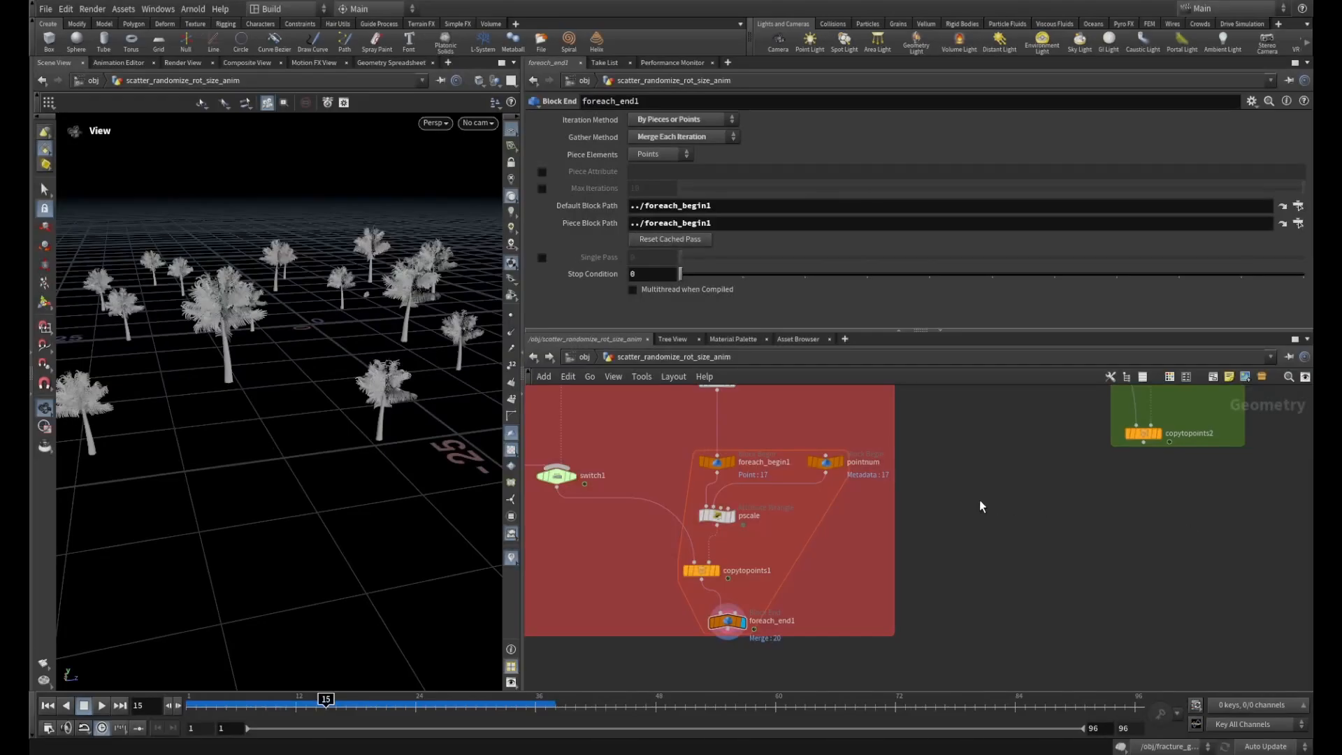
{"action": "scroll", "coordinate": [980, 501], "scroll_direction": "up", "scroll_amount": 2}
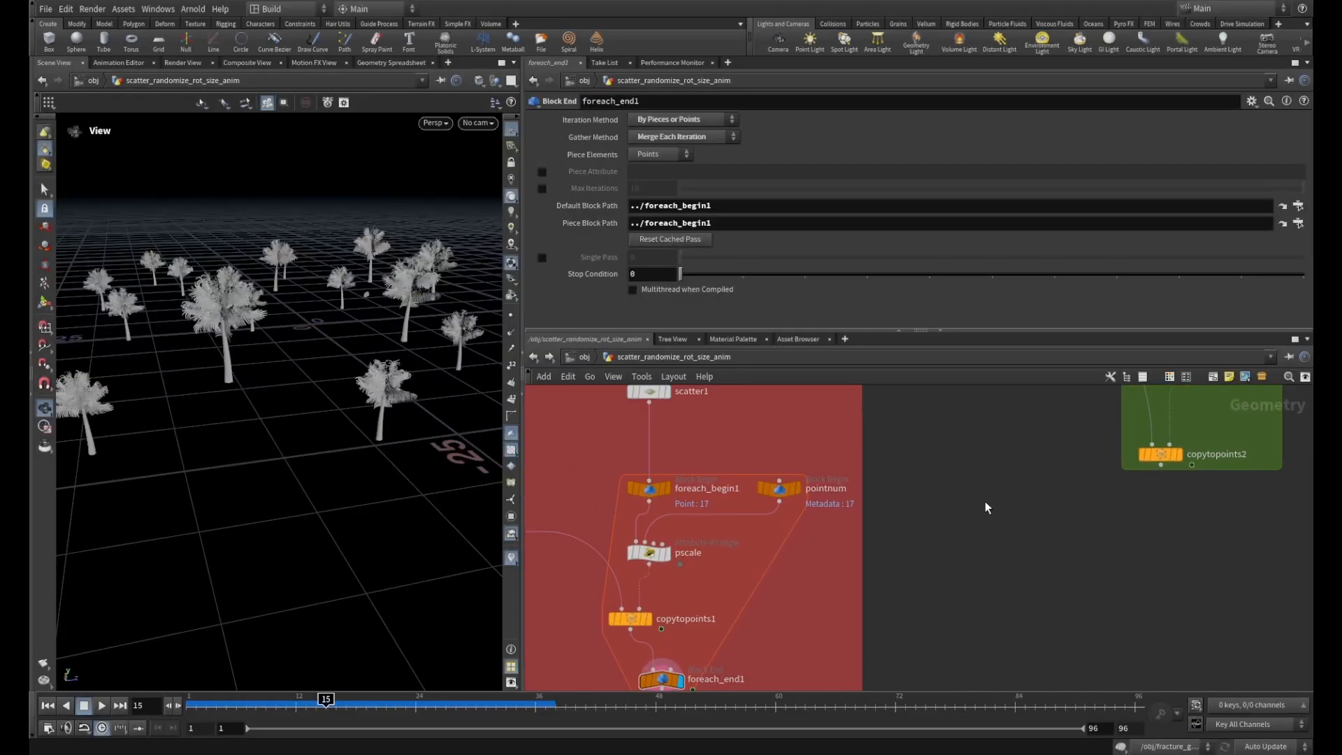
Add a second For-Each Point loop beside the red network box and feed scatter1's output into its begin node.
{"action": "key", "text": "Tab"}
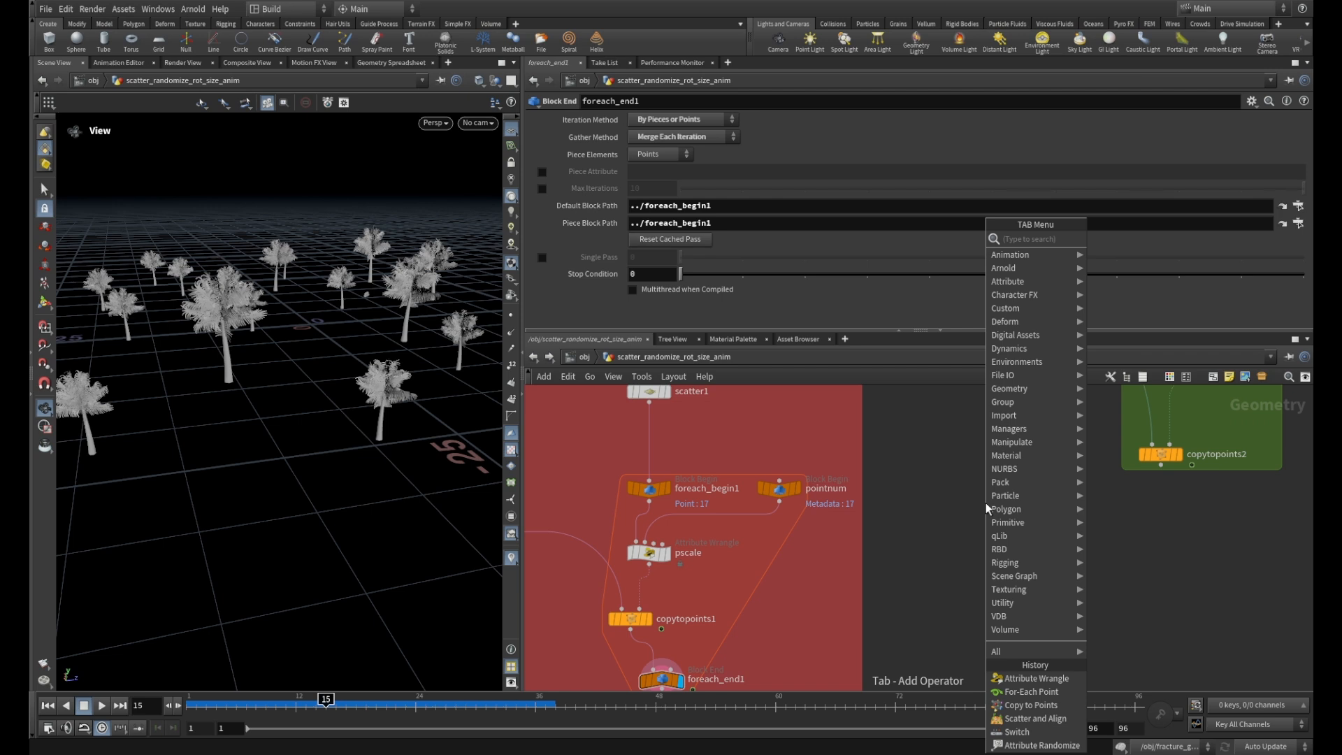
{"action": "type", "text": "for"}
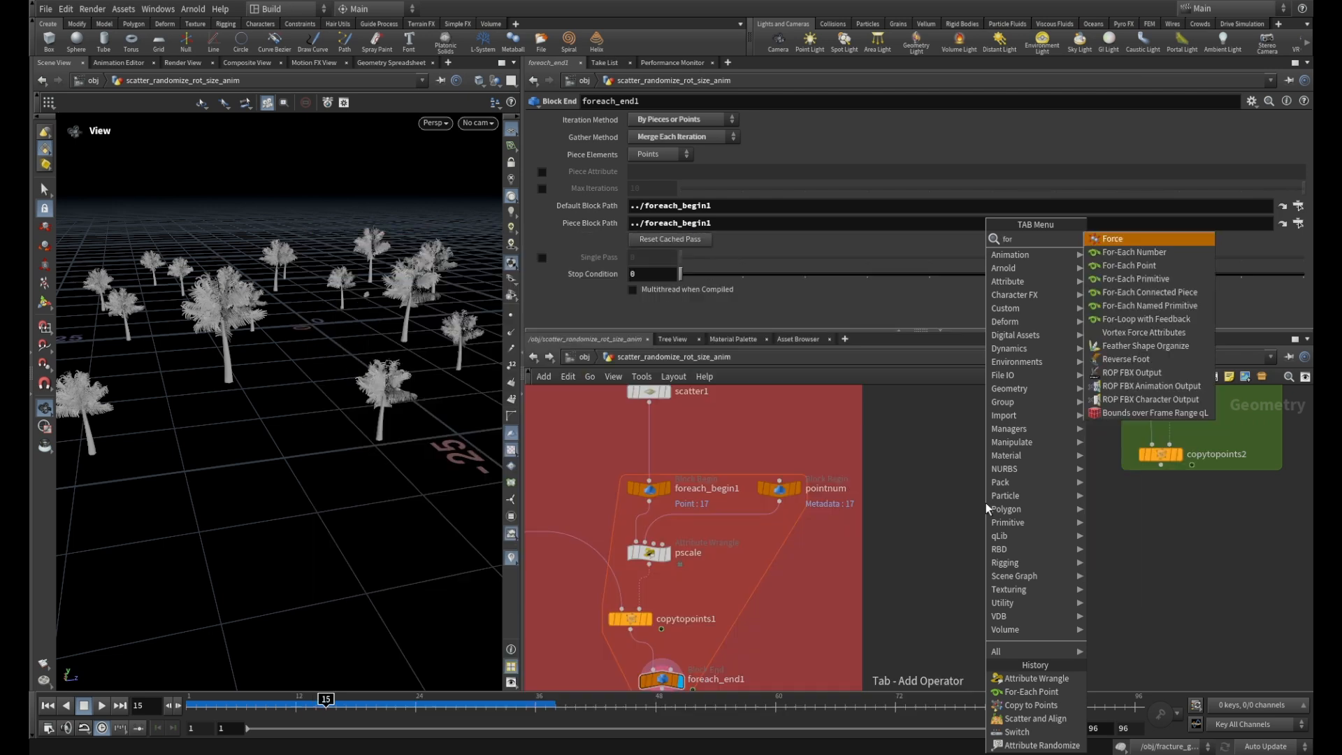
{"action": "left_click", "coordinate": [1185, 278]}
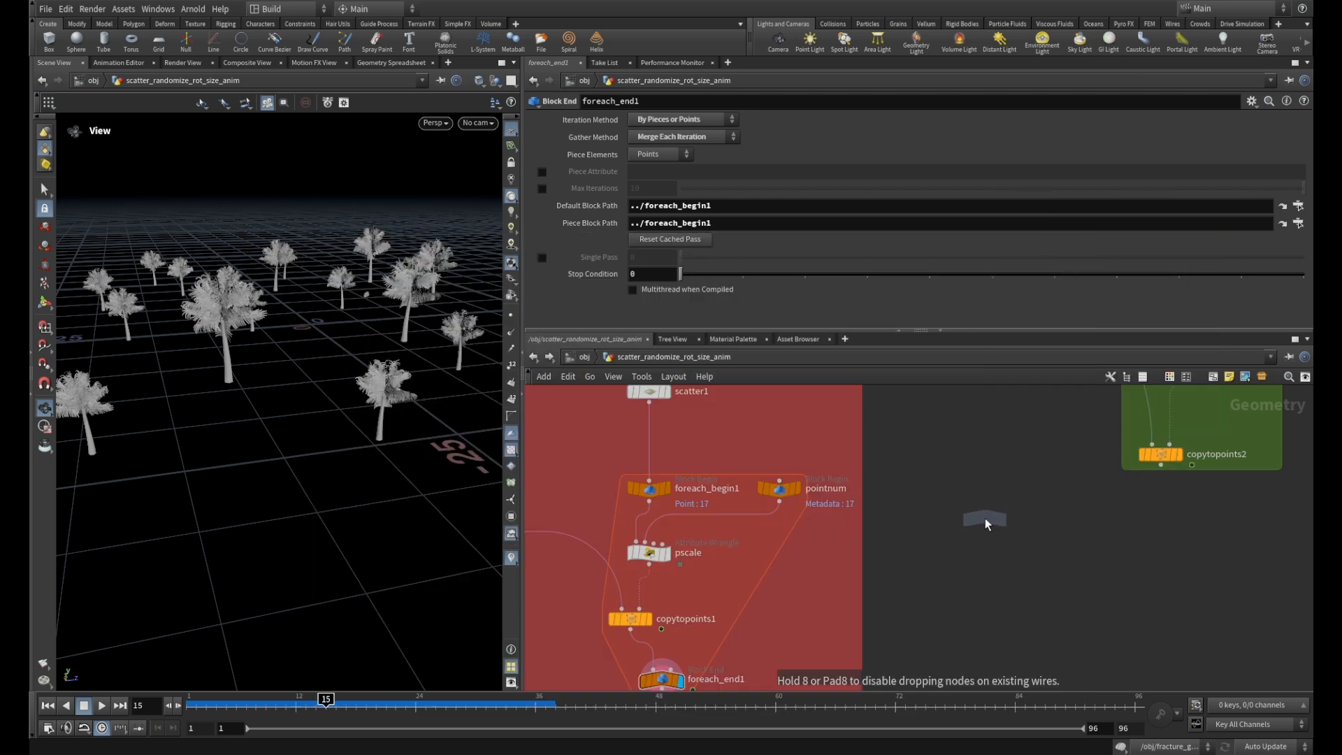
{"action": "left_click", "coordinate": [983, 516]}
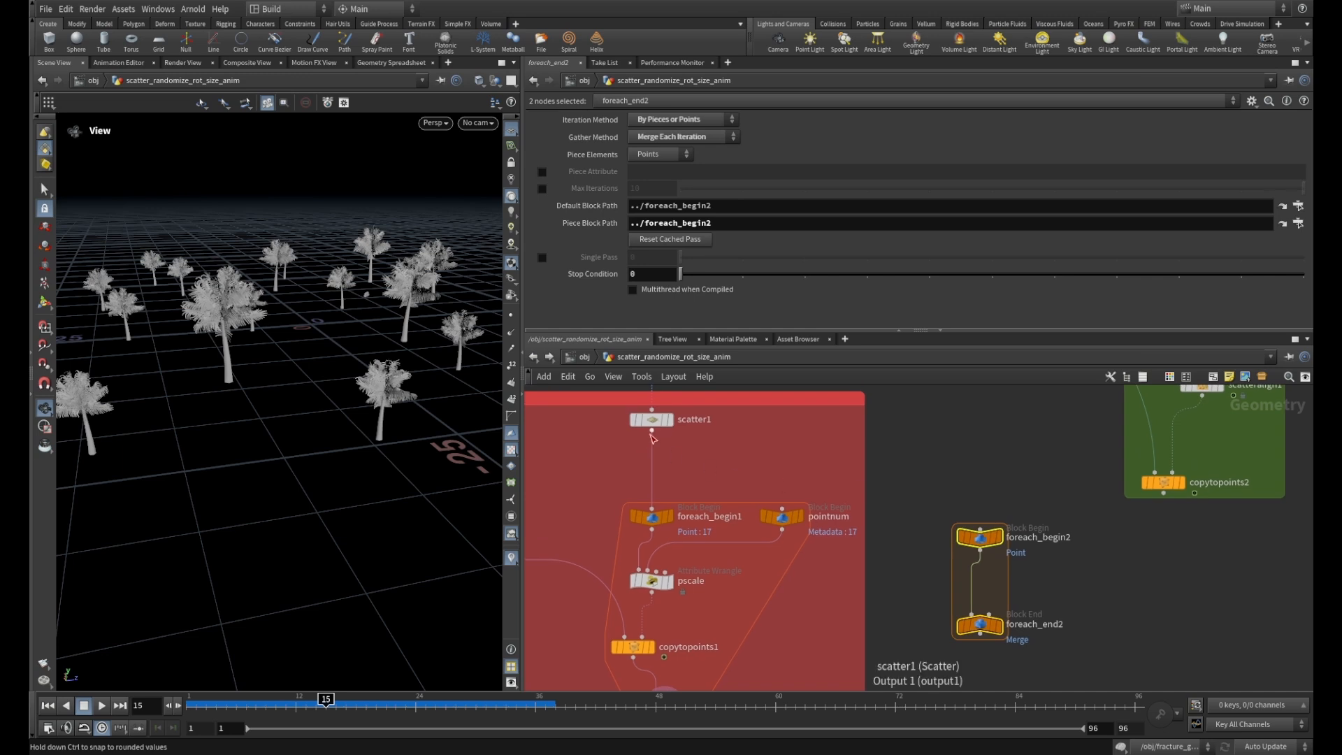
{"action": "left_click", "coordinate": [652, 430]}
{"action": "left_click", "coordinate": [980, 530]}
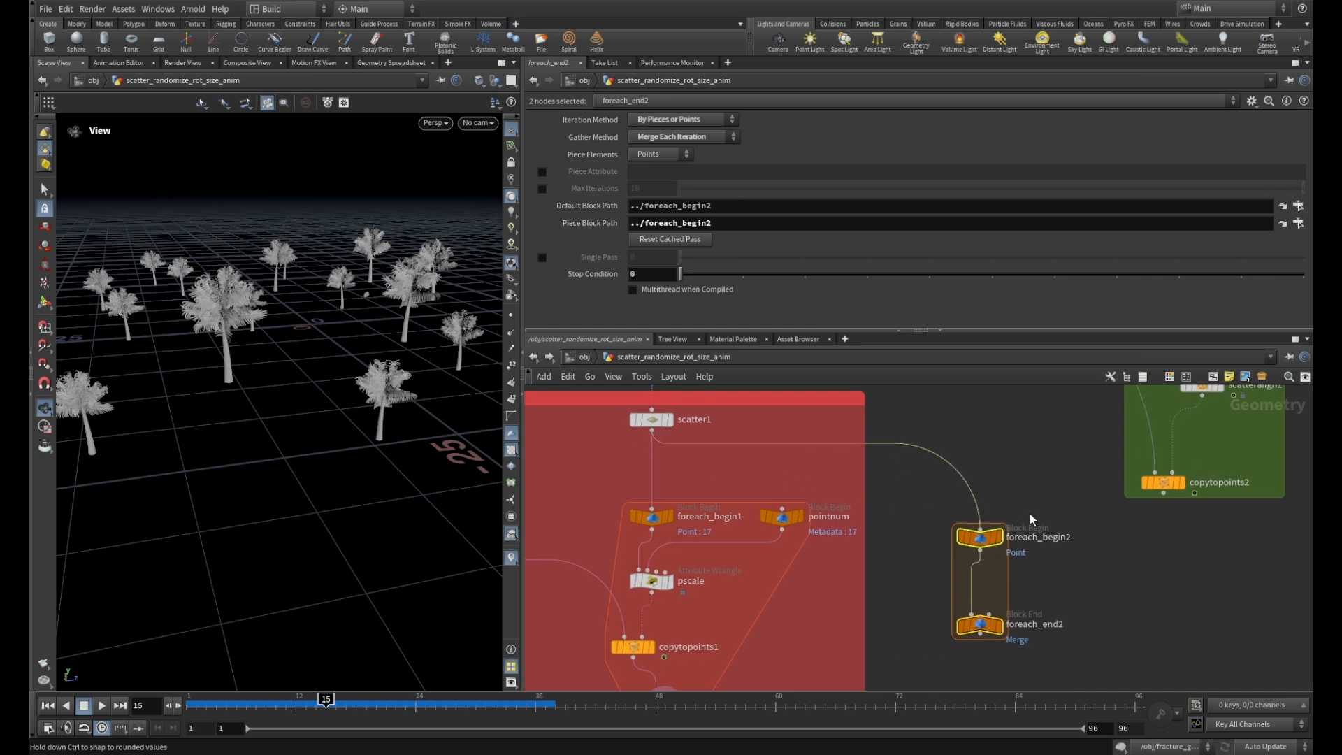
{"action": "scroll", "coordinate": [1094, 654], "scroll_direction": "up", "scroll_amount": 3}
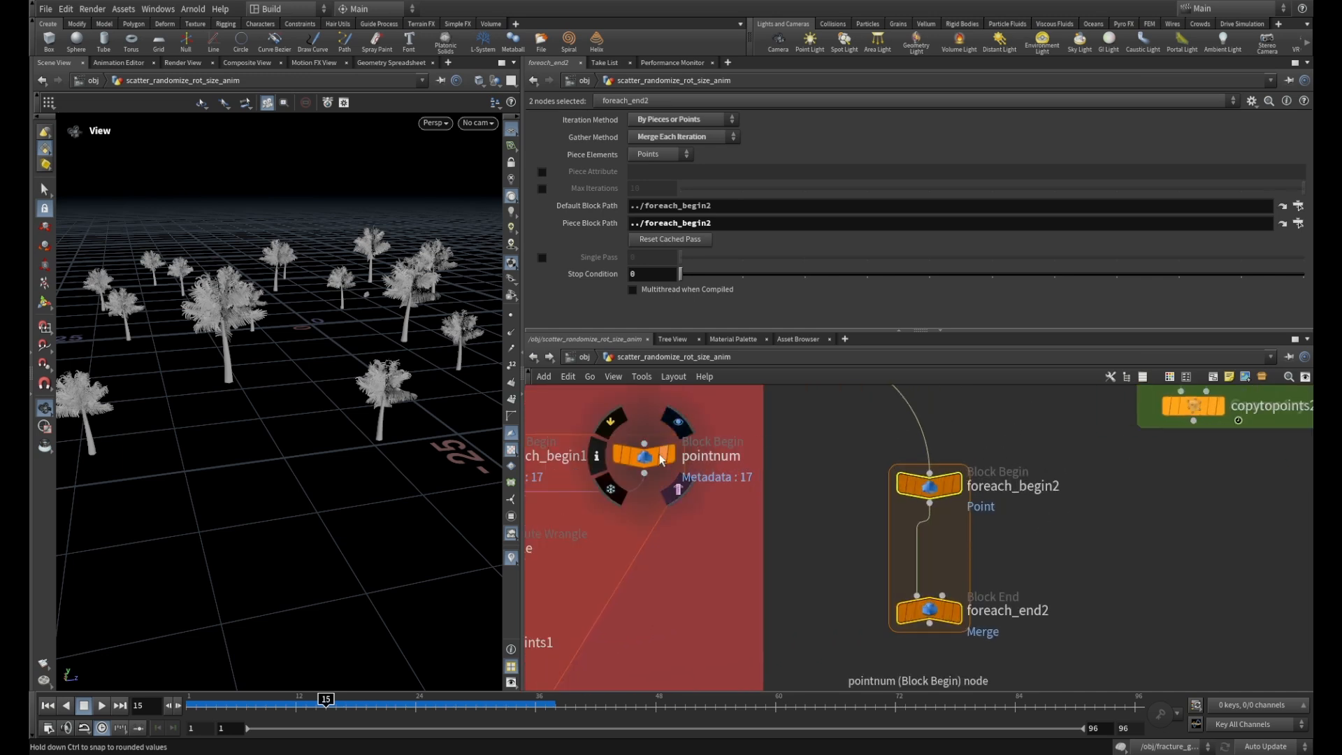
Create a meta import node for foreach_begin2, place it beside that node and rename it iter.
{"action": "left_click", "coordinate": [908, 490]}
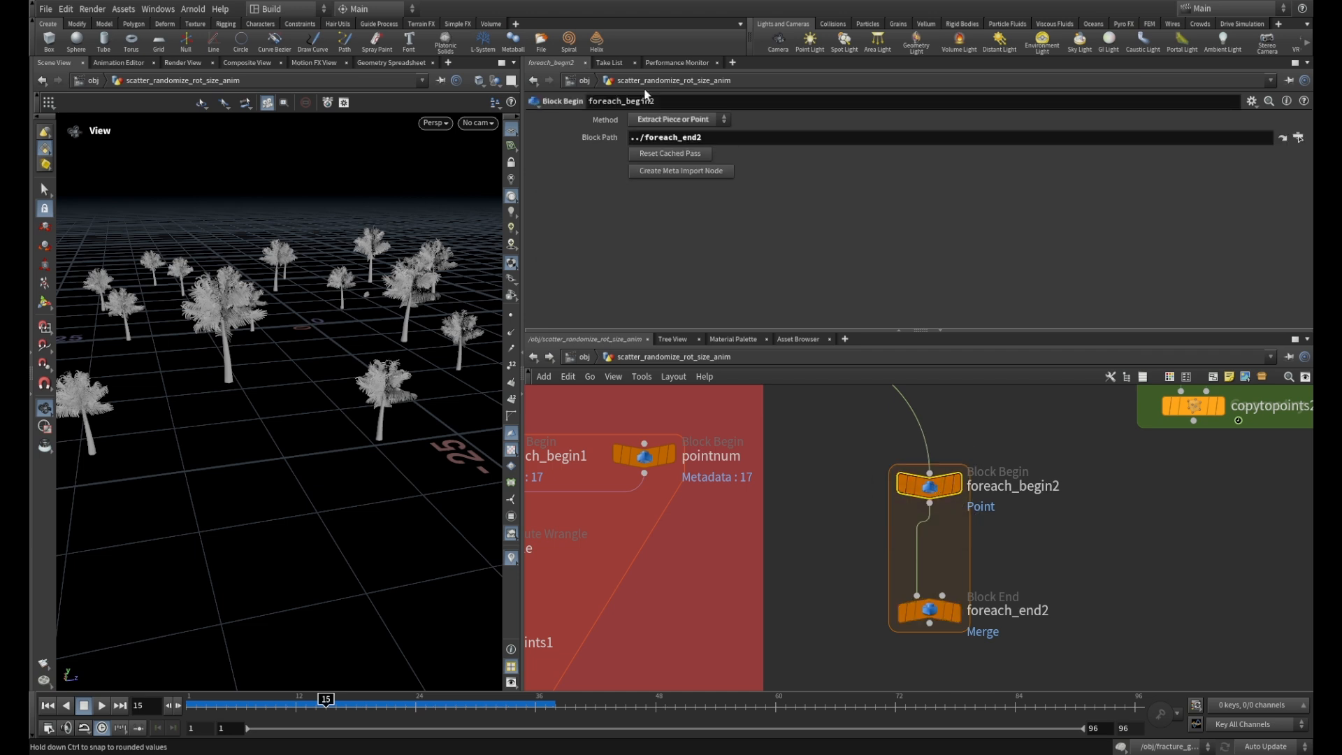
{"action": "left_click", "coordinate": [666, 170]}
{"action": "left_click_drag", "start_coordinate": [1121, 490], "coordinate": [1102, 484]}
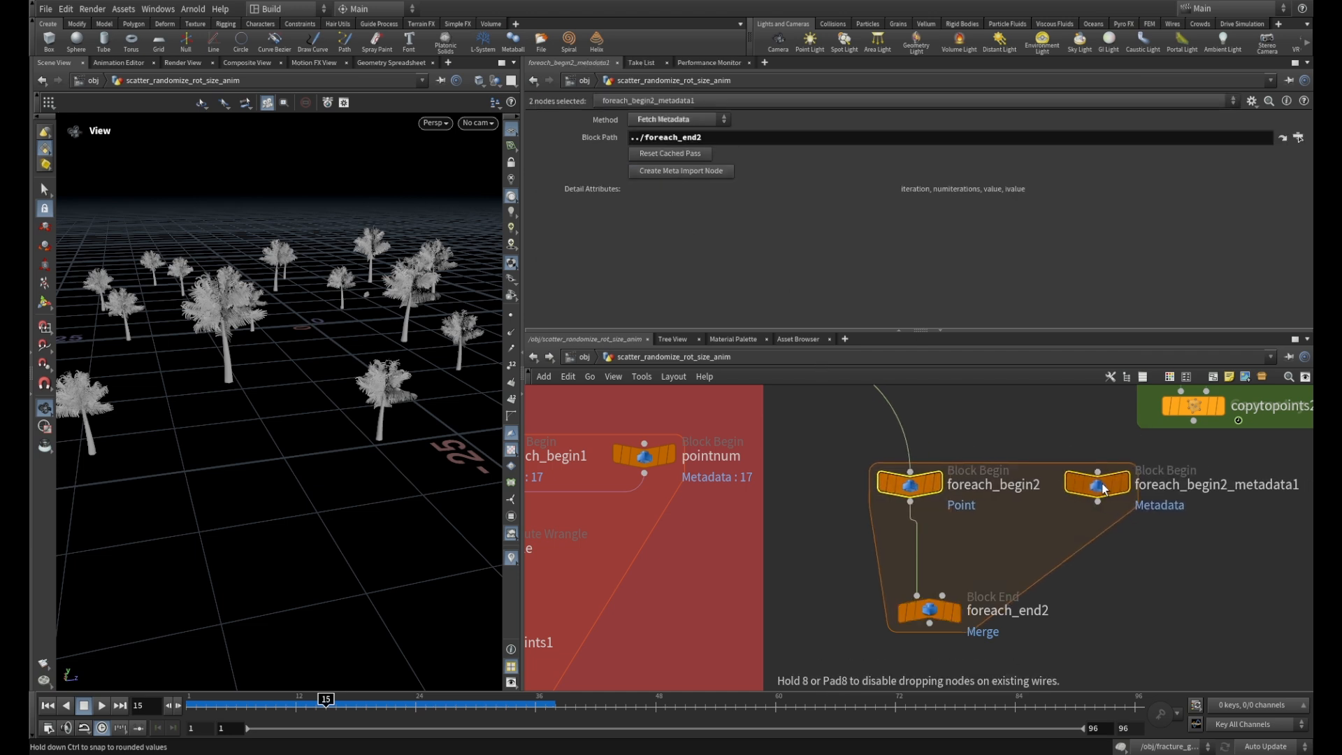
{"action": "double_click", "coordinate": [1290, 485]}
{"action": "left_click_drag", "start_coordinate": [1309, 485], "coordinate": [1135, 486]}
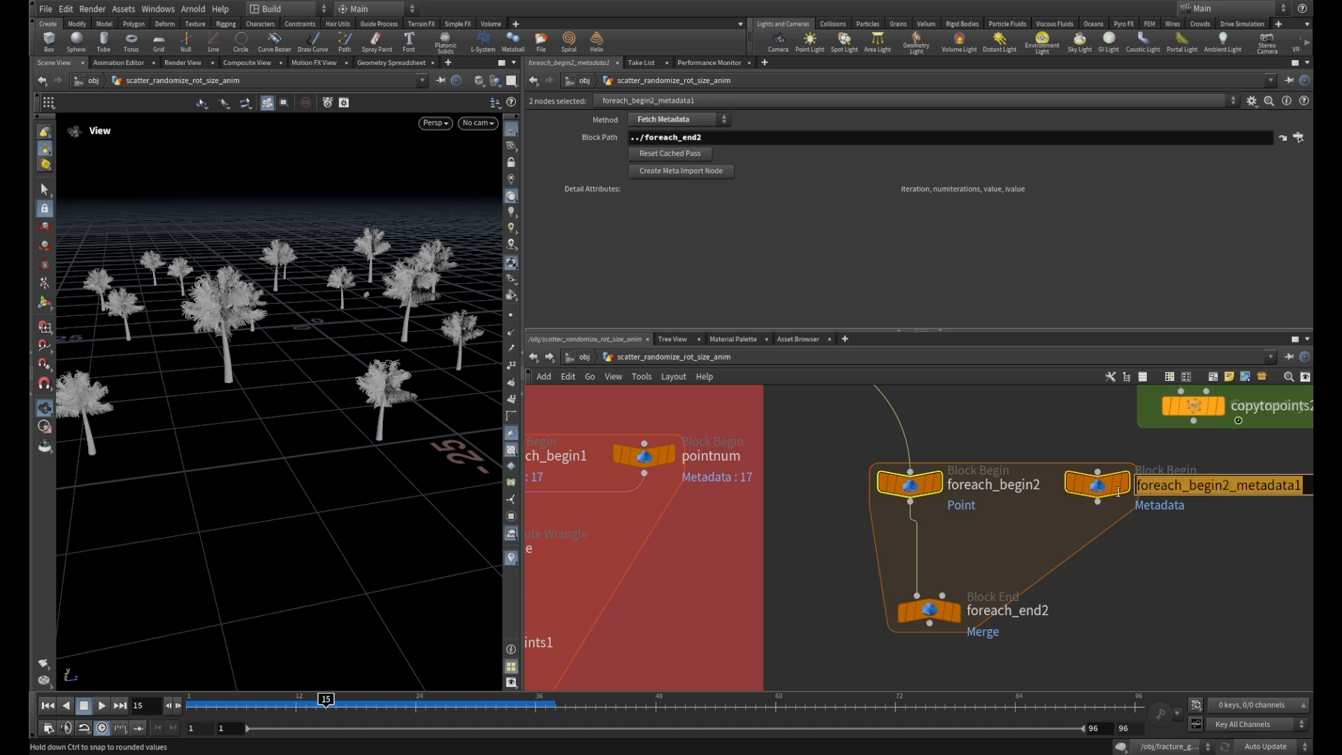
{"action": "type", "text": "it"}
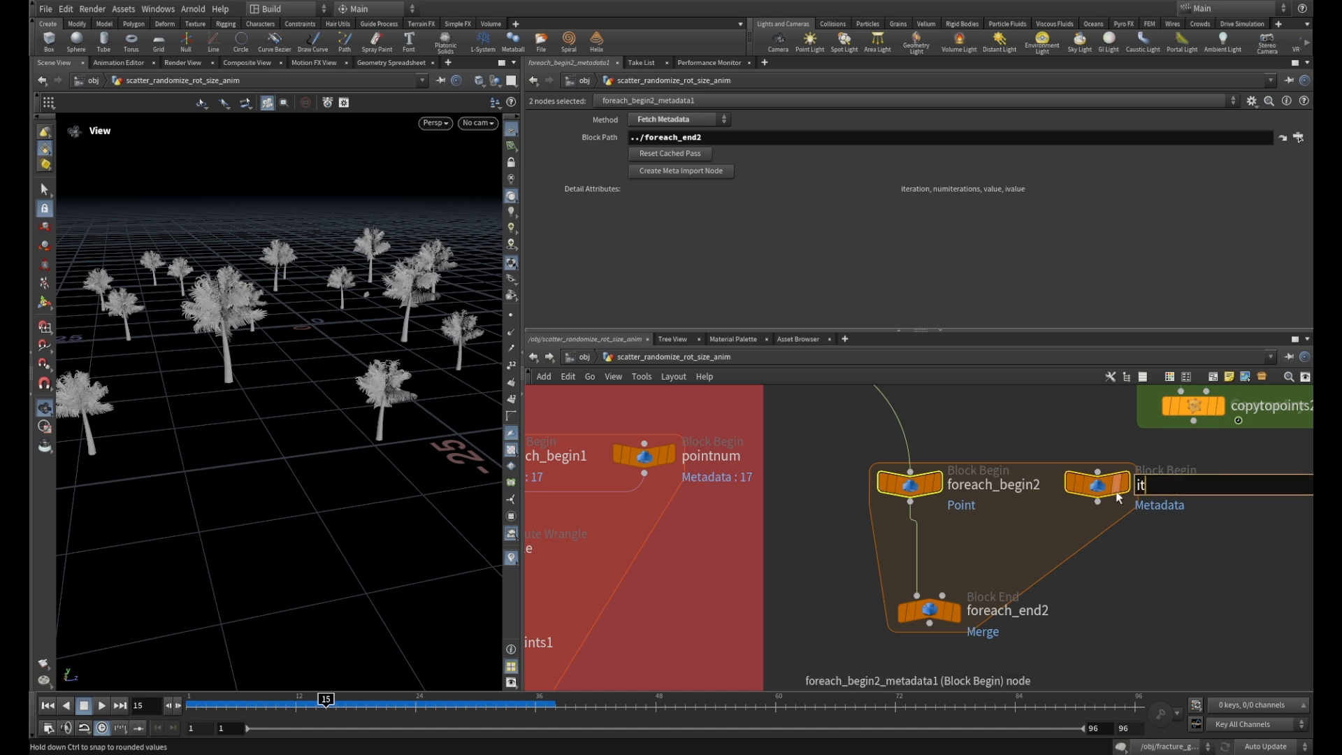
{"action": "type", "text": "er"}
{"action": "key", "text": "Return"}
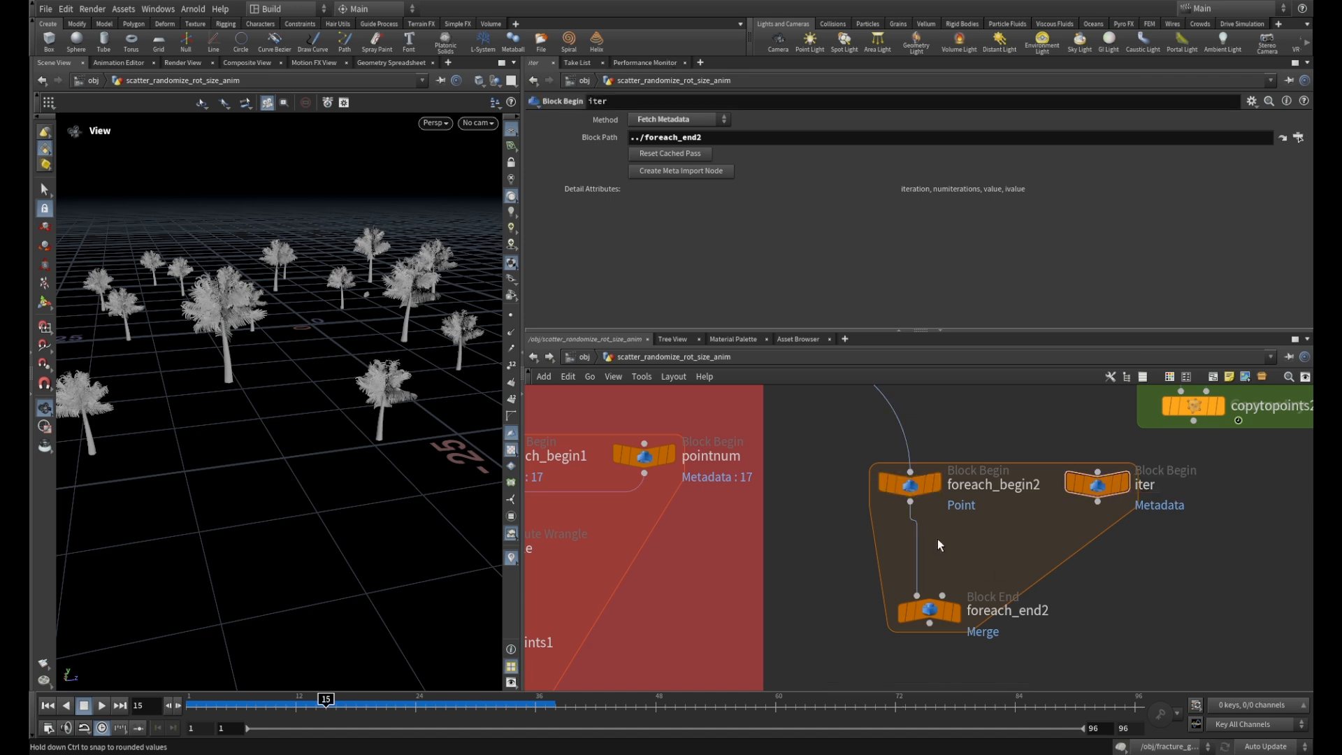
Insert an Attribute Wrangle between foreach_begin2 and foreach_end2 and connect iter to the wrangle's second input.
{"action": "scroll", "coordinate": [909, 545], "scroll_direction": "down", "scroll_amount": 3}
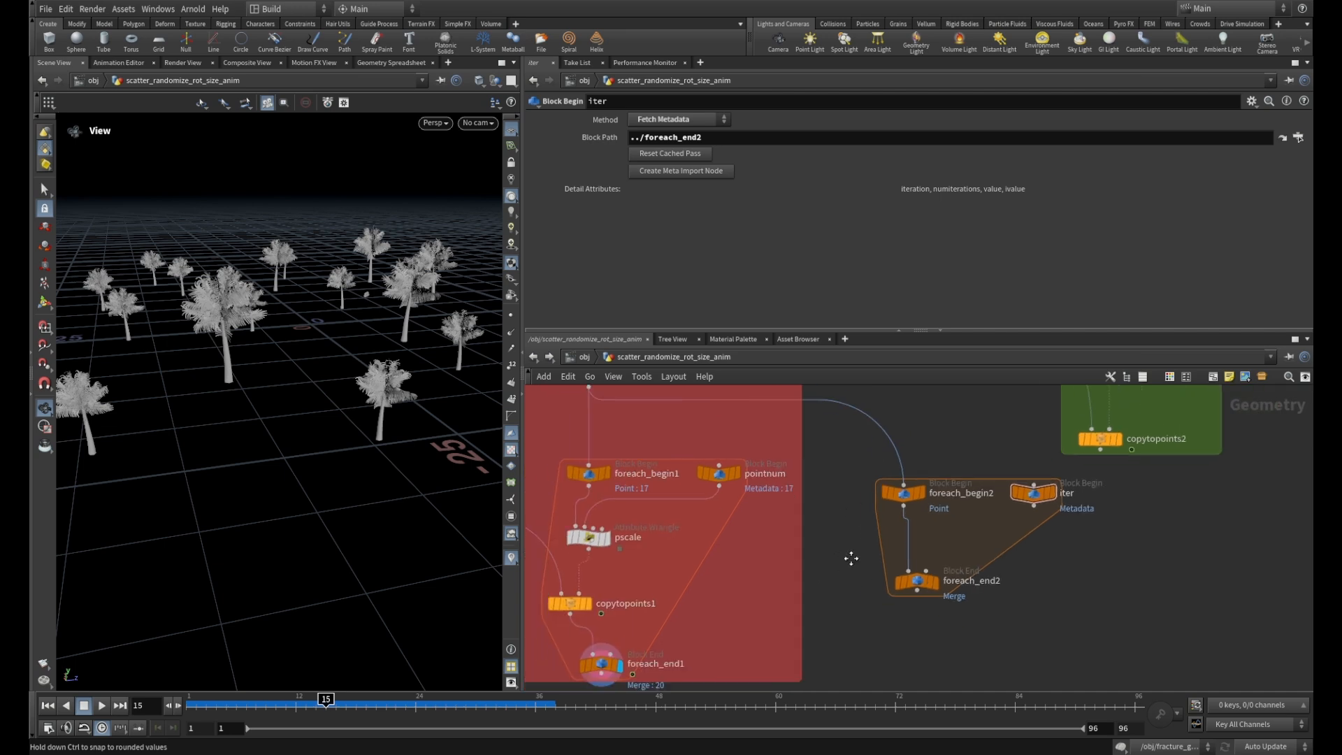
{"action": "scroll", "coordinate": [983, 523], "scroll_direction": "up", "scroll_amount": 3}
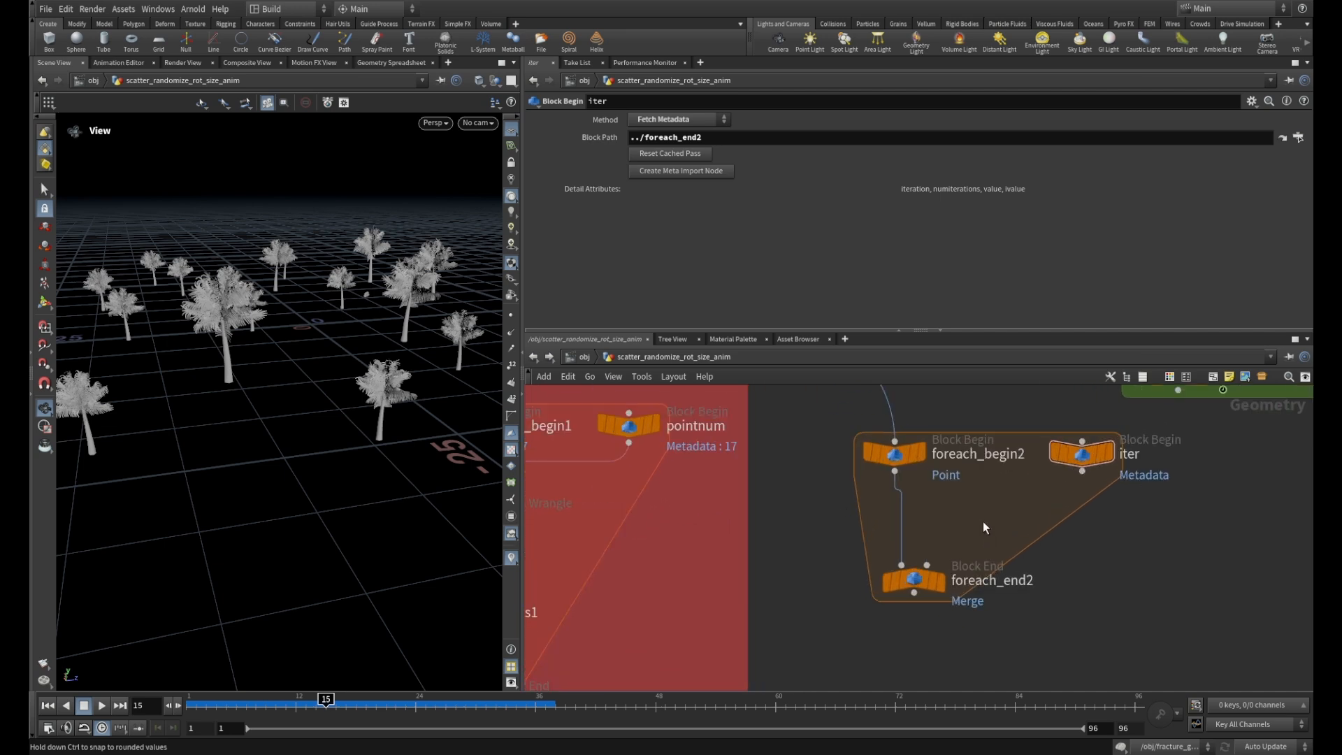
{"action": "key", "text": "Tab"}
{"action": "type", "text": "wra"}
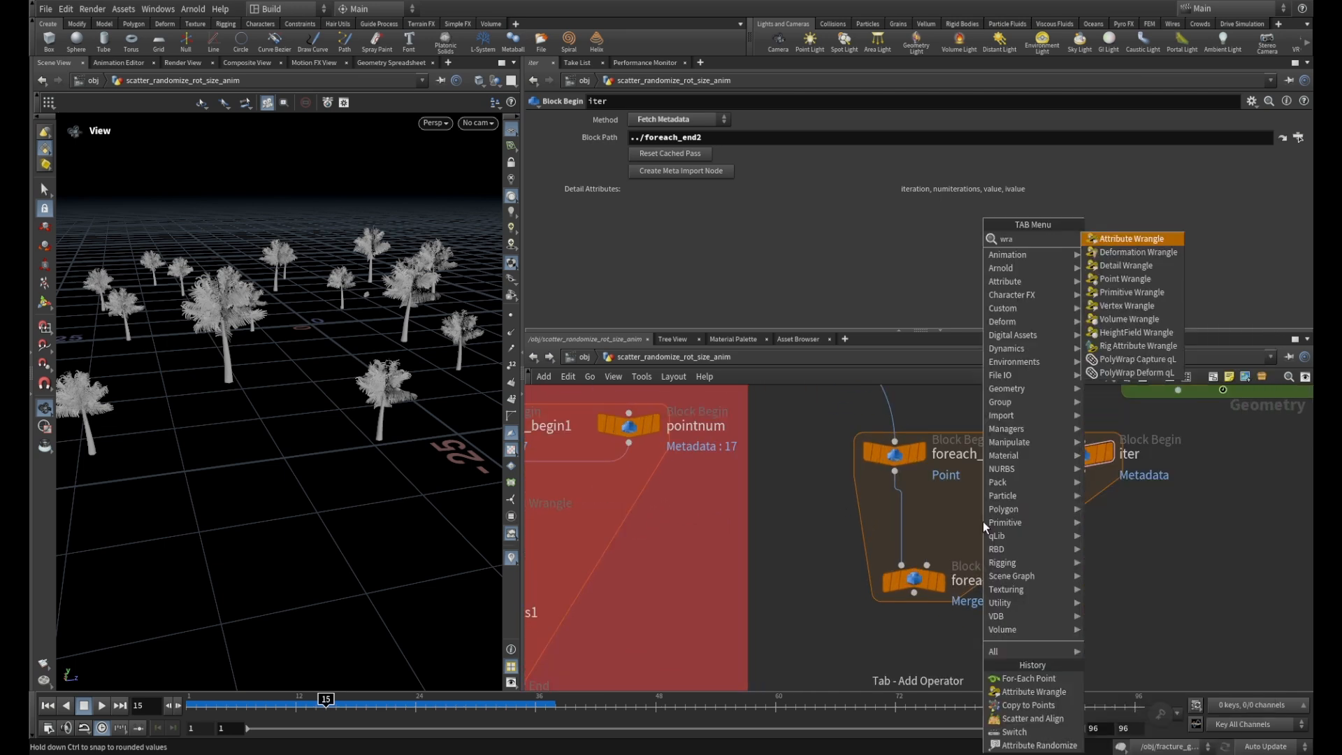
{"action": "left_click", "coordinate": [1132, 240]}
{"action": "left_click", "coordinate": [904, 517]}
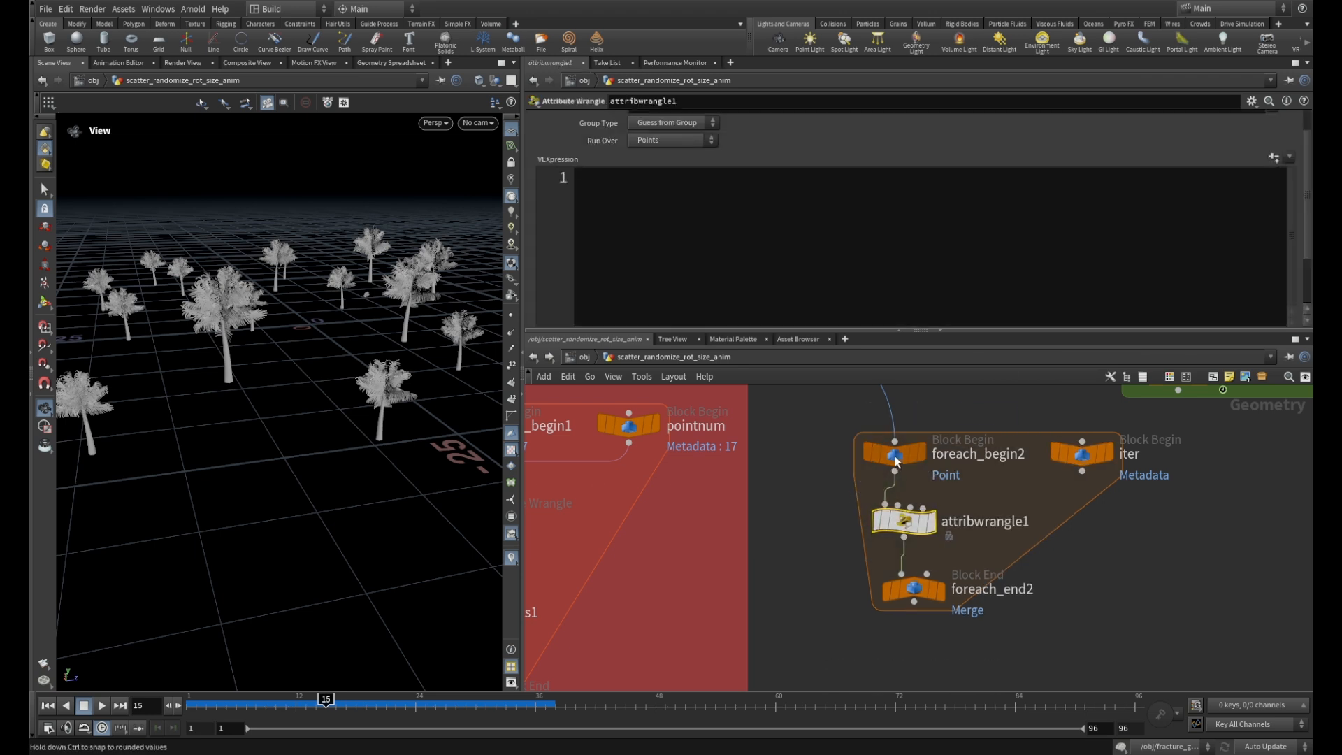
{"action": "left_click_drag", "start_coordinate": [910, 459], "coordinate": [895, 458]}
{"action": "left_click_drag", "start_coordinate": [1083, 476], "coordinate": [898, 505]}
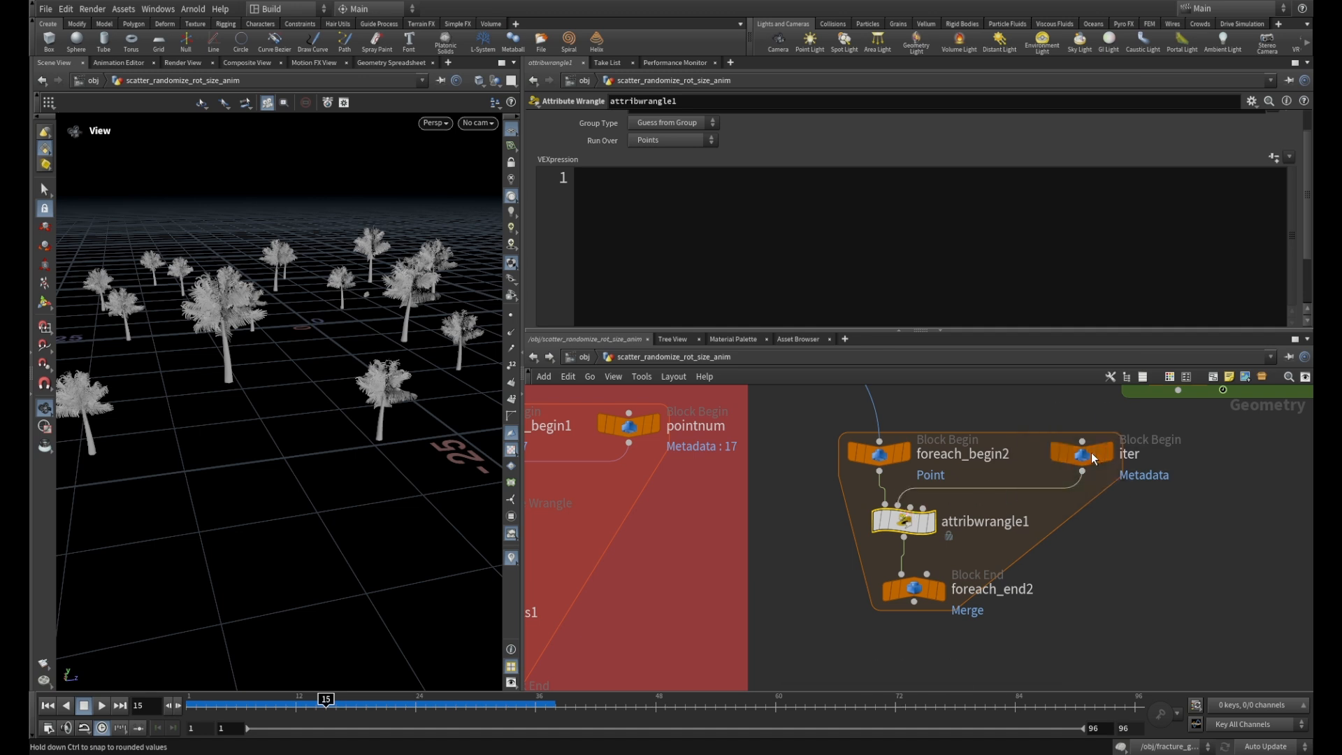
{"action": "left_click_drag", "start_coordinate": [1099, 462], "coordinate": [1099, 454]}
{"action": "middle_click_drag", "start_coordinate": [1159, 505], "coordinate": [1169, 540]}
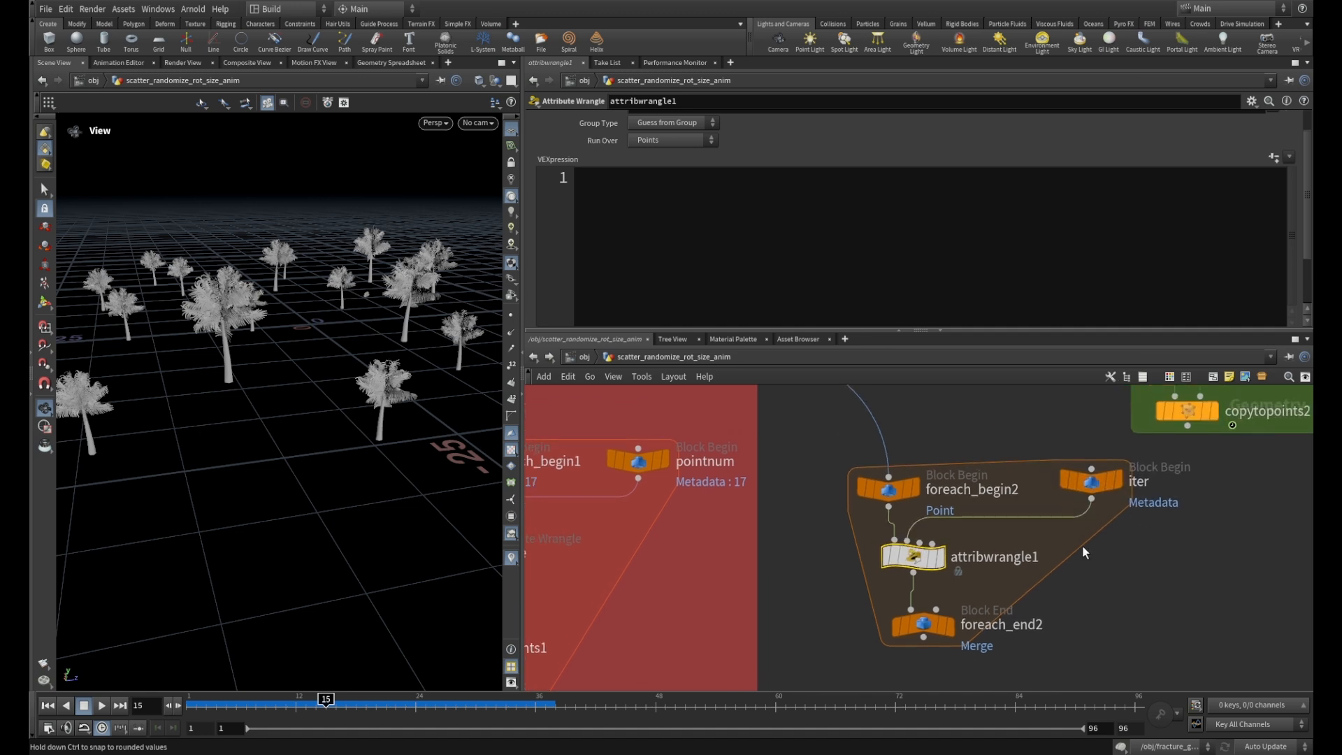
Write the wrangle's first VEX line as int iter = detail(1,'iteration',0); followed by an empty line.
{"action": "mouse_move", "coordinate": [1100, 490]}
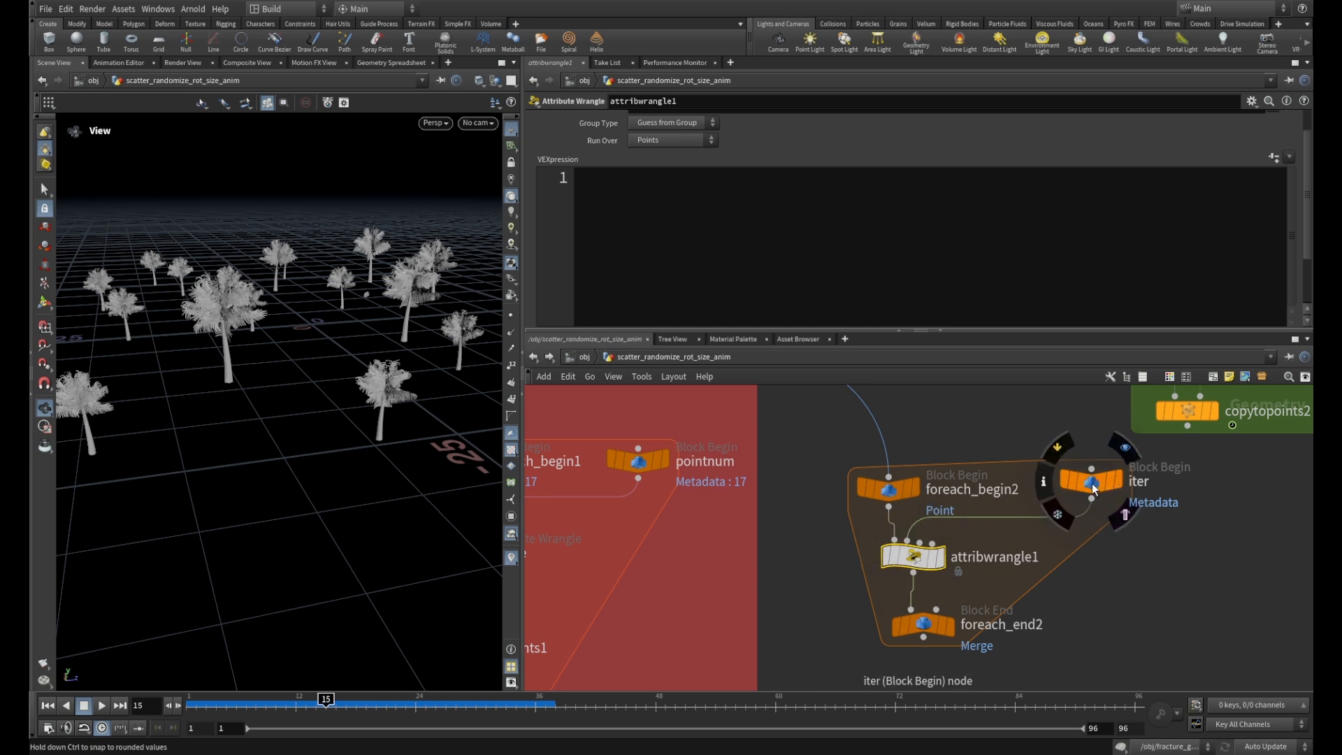
{"action": "left_click", "coordinate": [633, 197]}
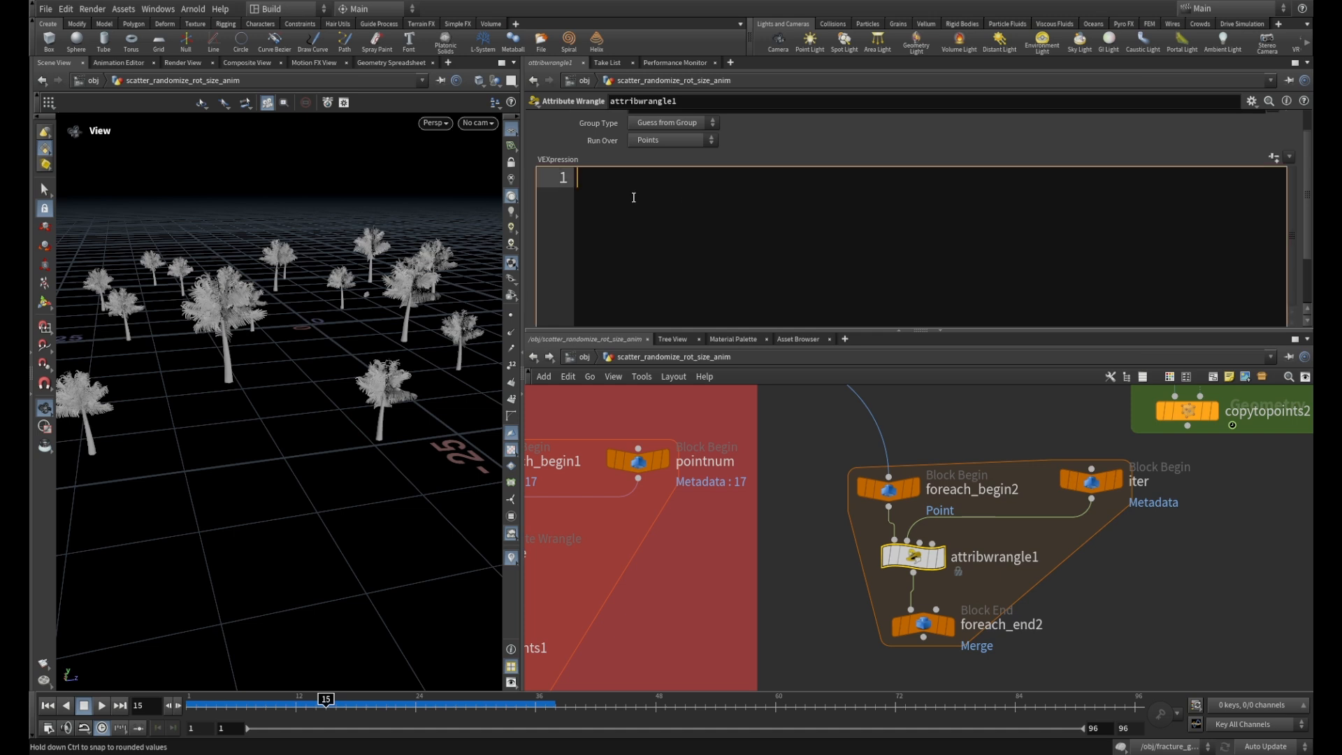
{"action": "type", "text": "int"}
{"action": "type", "text": "i"}
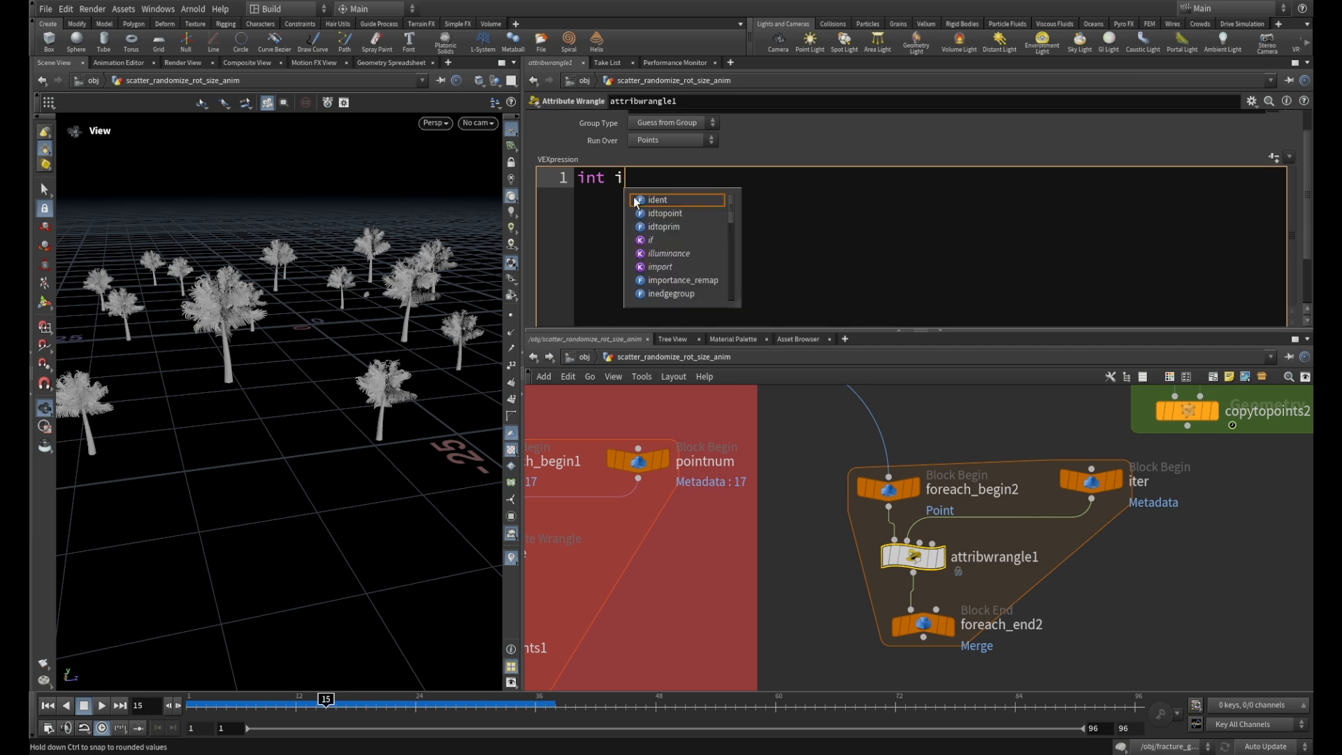
{"action": "type", "text": "ter ="}
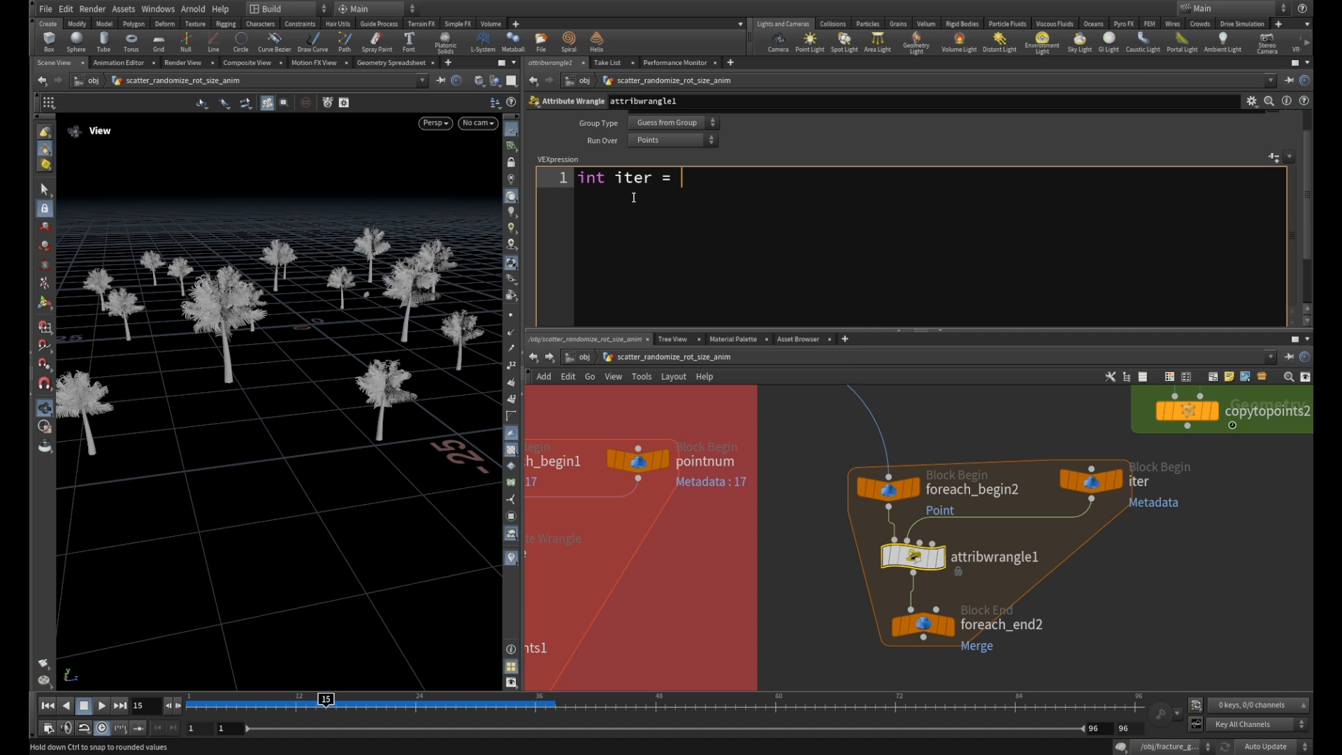
{"action": "type", "text": "deta"}
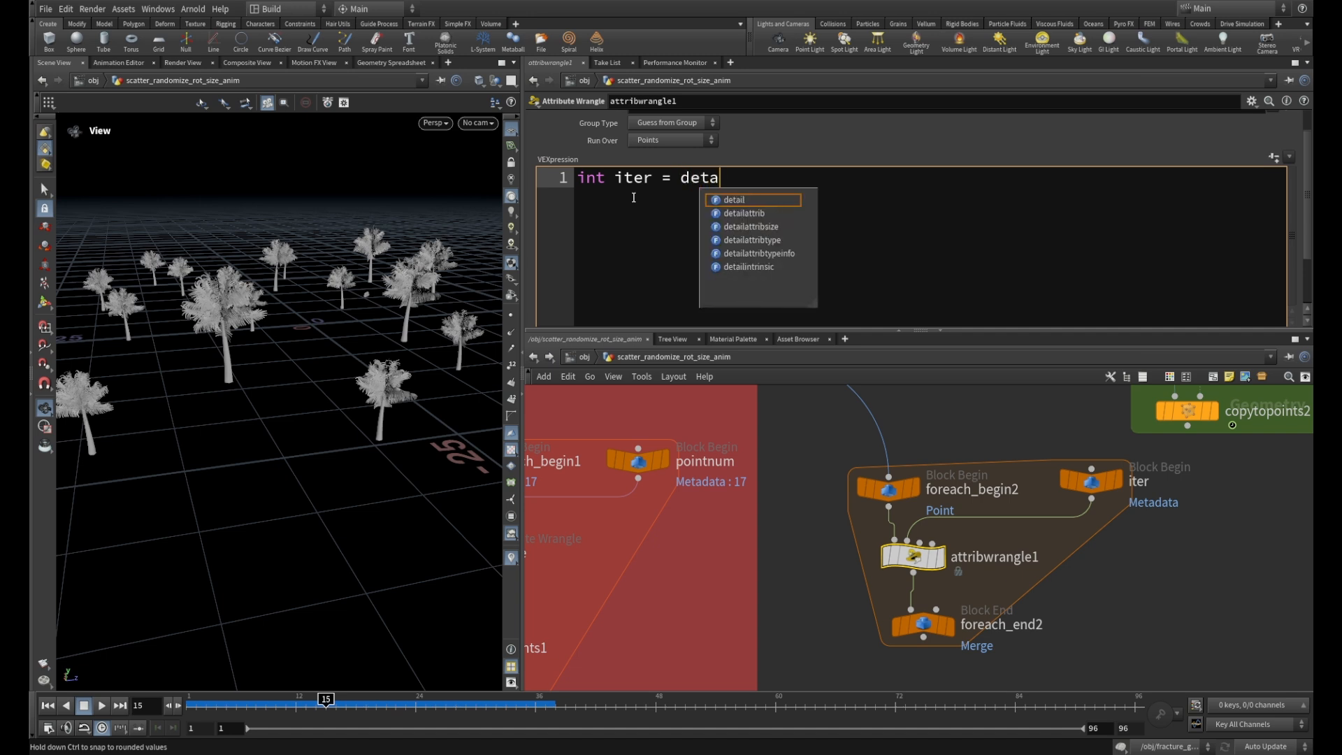
{"action": "left_click", "coordinate": [745, 199]}
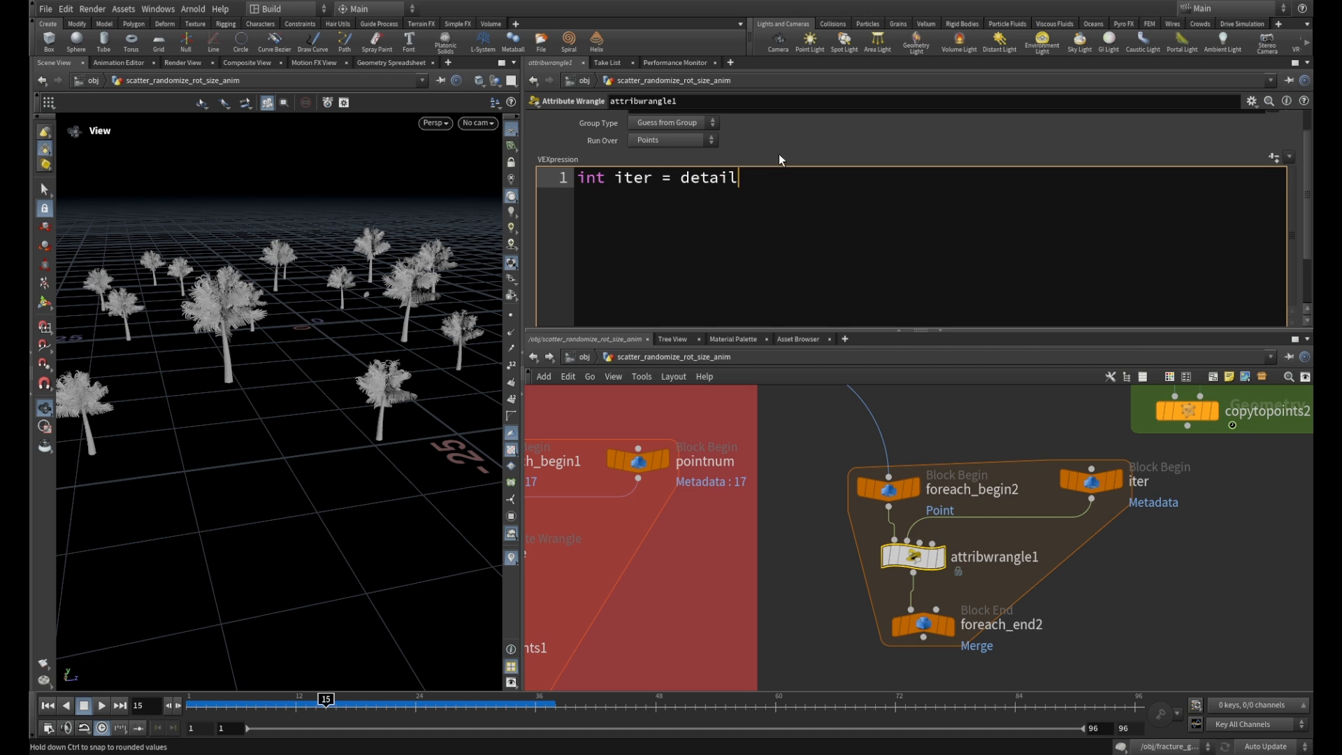
{"action": "type", "text": "("}
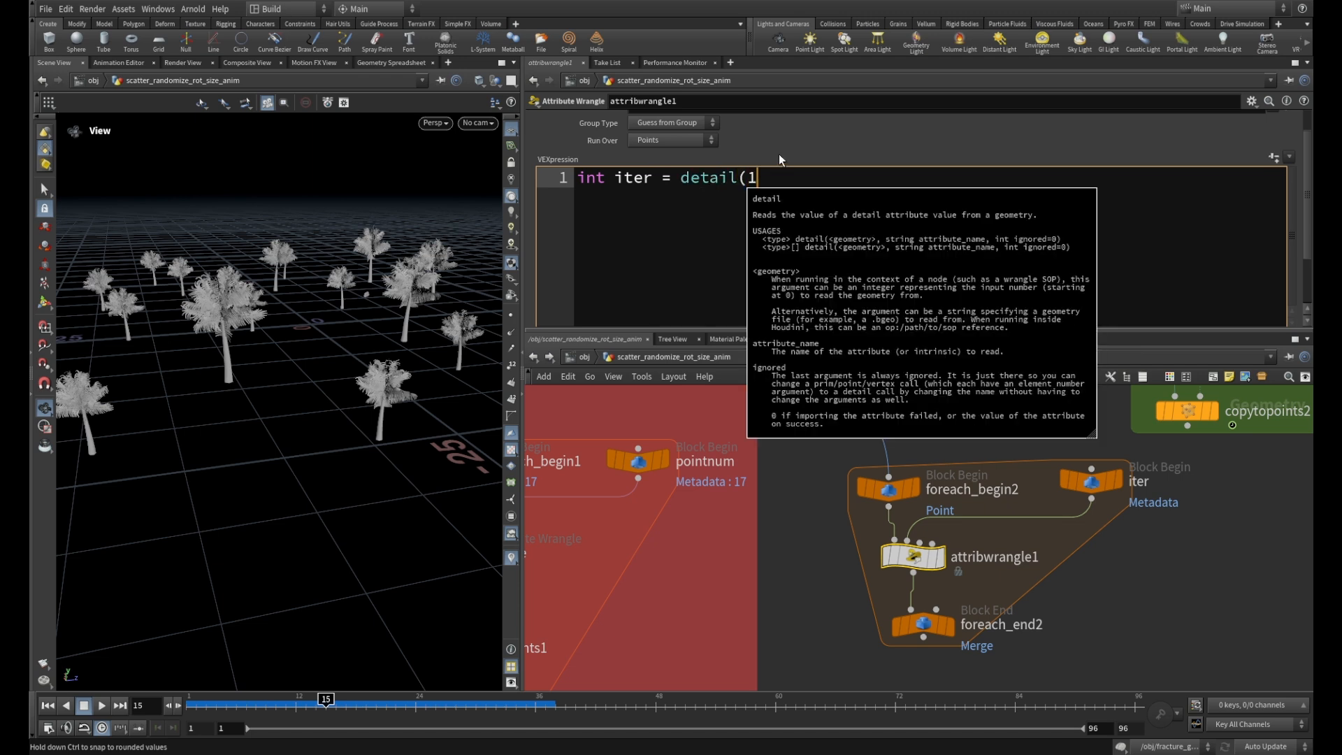
{"action": "type", "text": "1"}
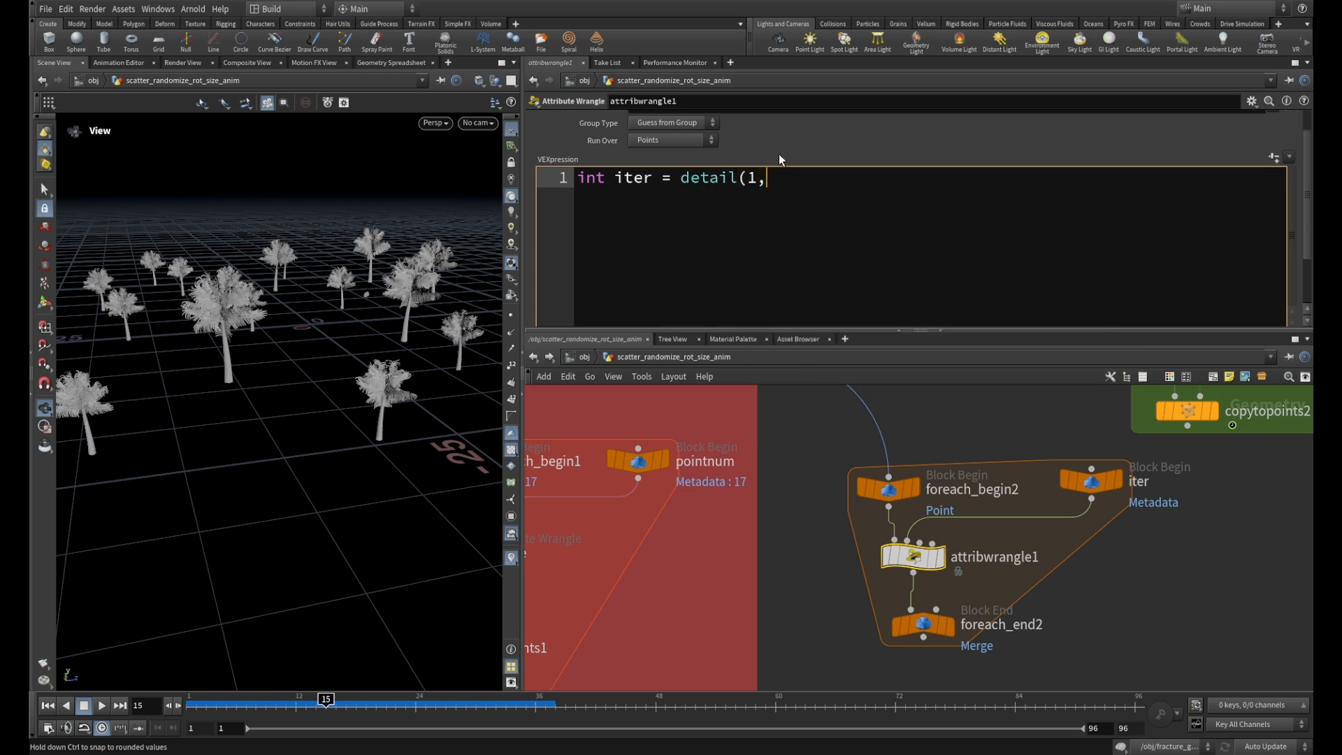
{"action": "mouse_move", "coordinate": [896, 542]}
{"action": "type", "text": ",\"\""}
{"action": "key", "text": "Left"}
{"action": "type", "text": "iteration"}
{"action": "key", "text": "Right"}
{"action": "type", "text": ","}
{"action": "type", "text": "0);"}
{"action": "left_click_drag", "start_coordinate": [880, 179], "coordinate": [886, 179]}
{"action": "left_click", "coordinate": [917, 181]}
{"action": "key", "text": "Return"}
{"action": "key", "text": "Return"}
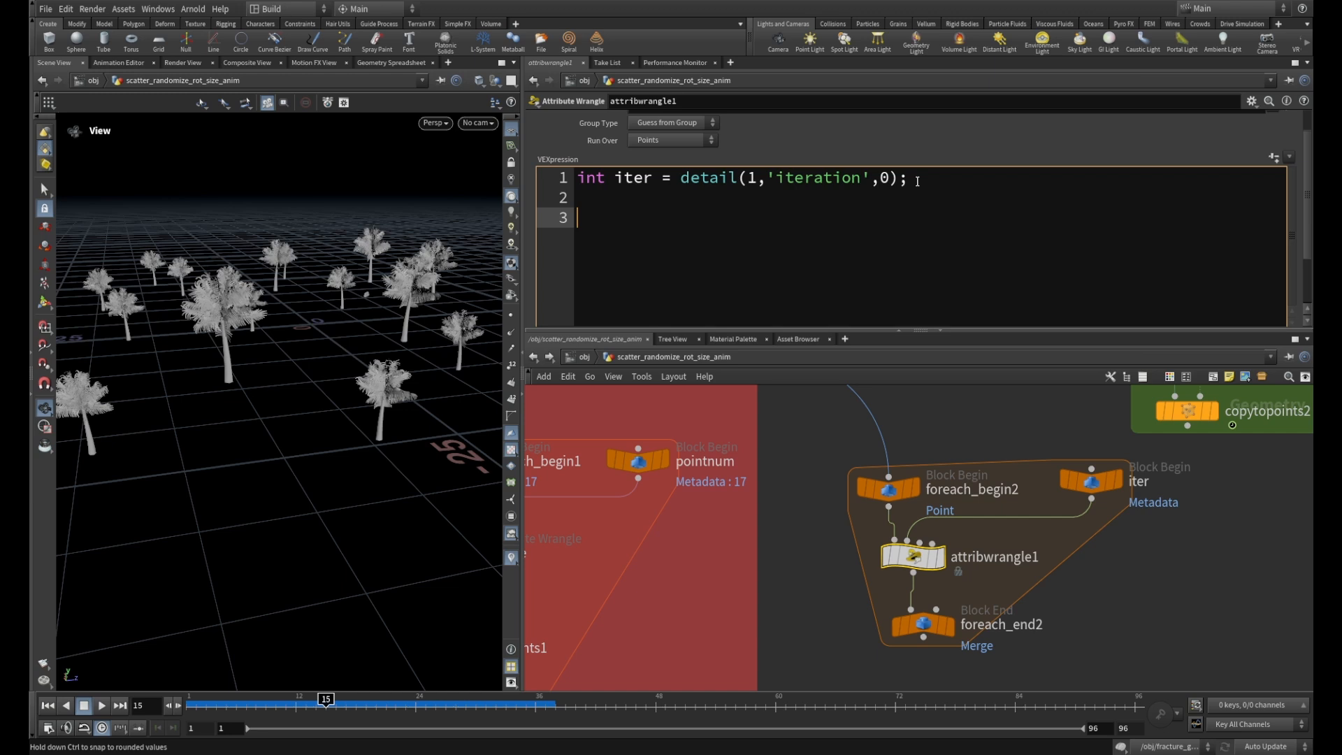
Add the VEX line f@pscale = chramp('rand_size',rand(iter)); to the wrangle and display foreach_end2 in the viewport.
{"action": "type", "text": "f@pscale = chr"}
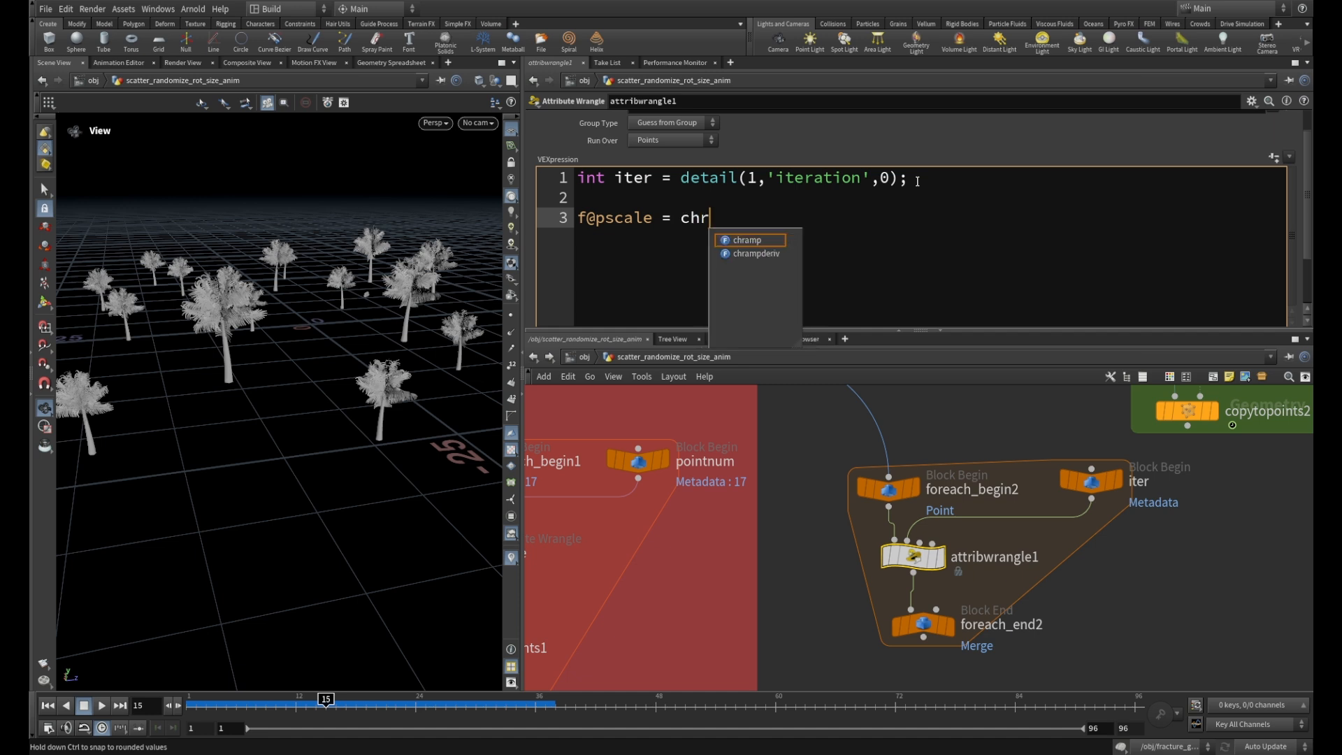
{"action": "left_click", "coordinate": [747, 240]}
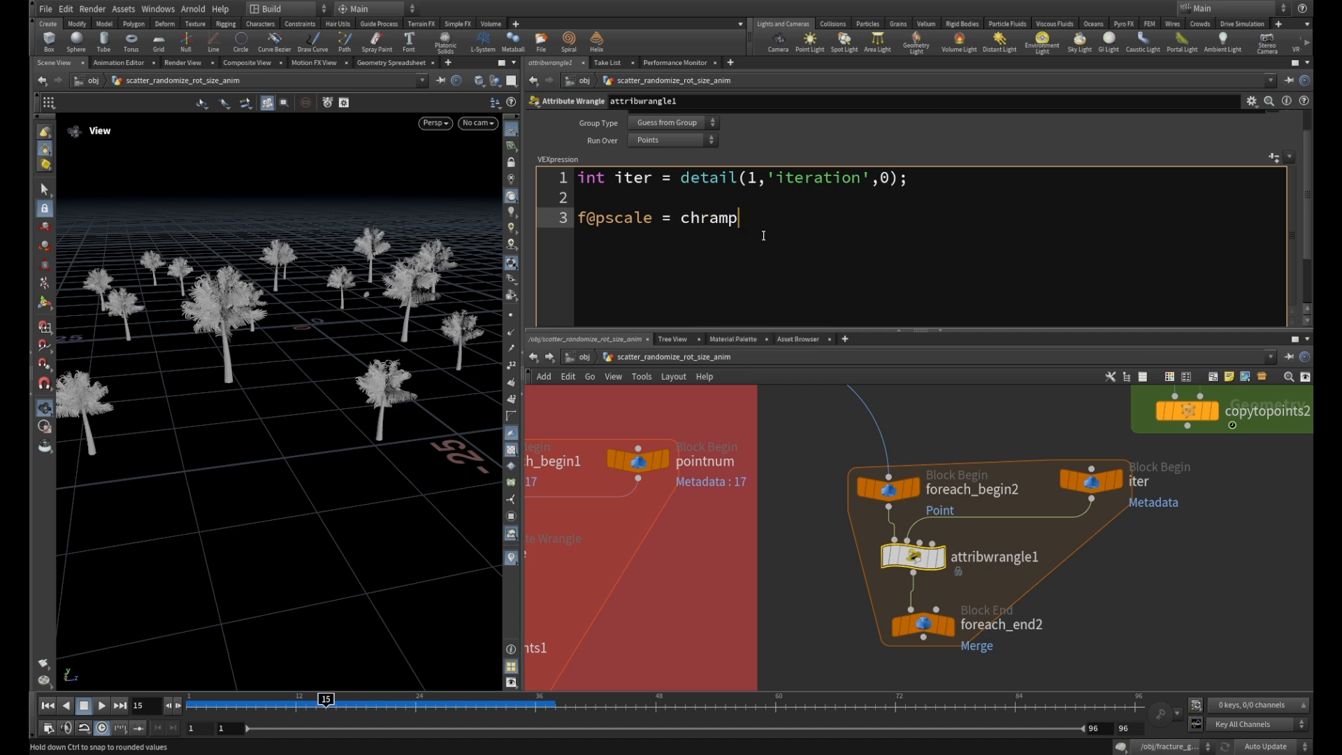
{"action": "type", "text": "("}
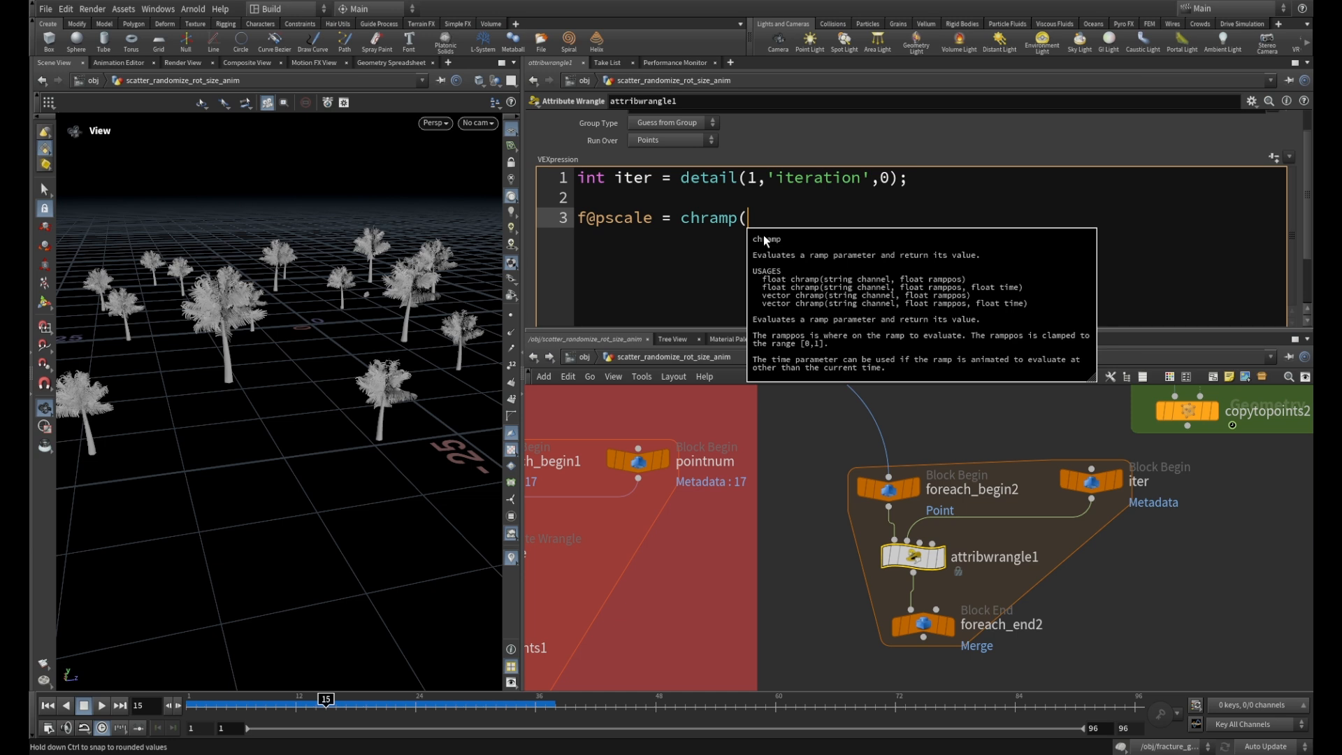
{"action": "type", "text": "''"}
{"action": "key", "text": "Left"}
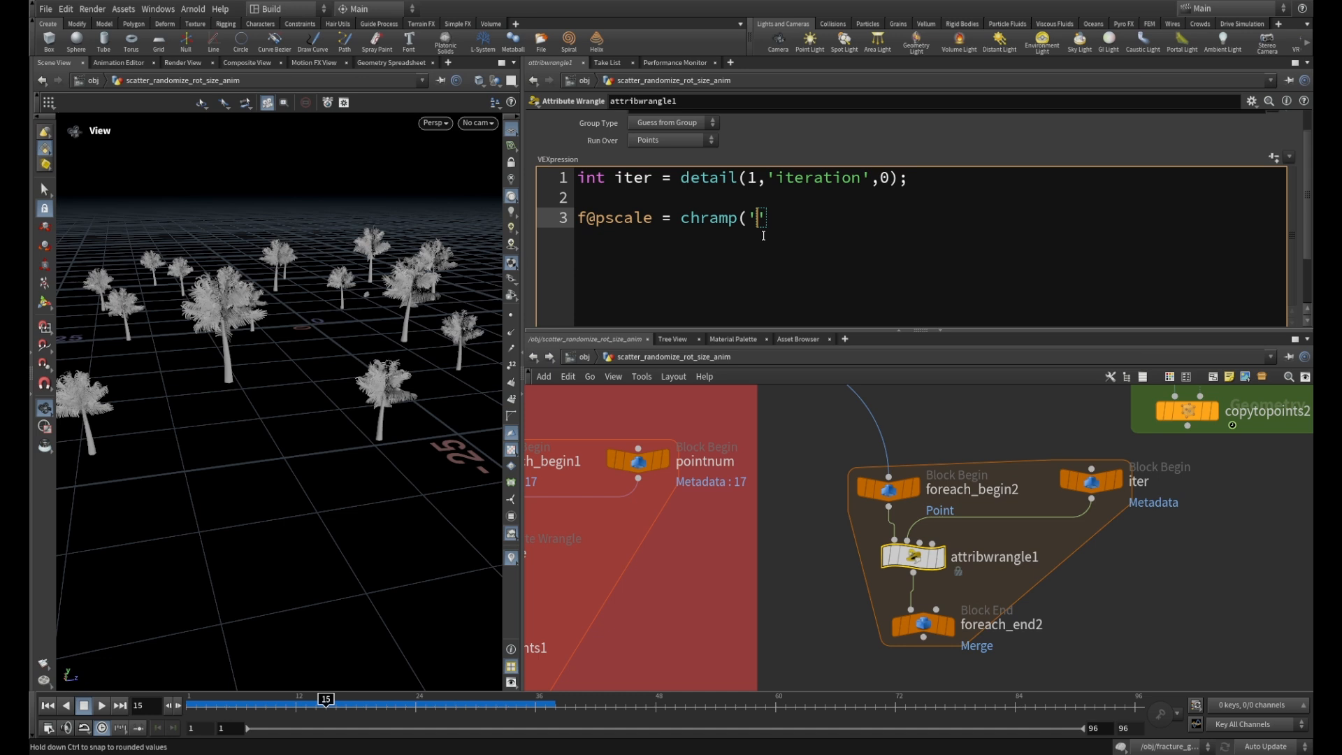
{"action": "type", "text": "rand_size"}
{"action": "left_click", "coordinate": [854, 217]}
{"action": "type", "text": ",rand("}
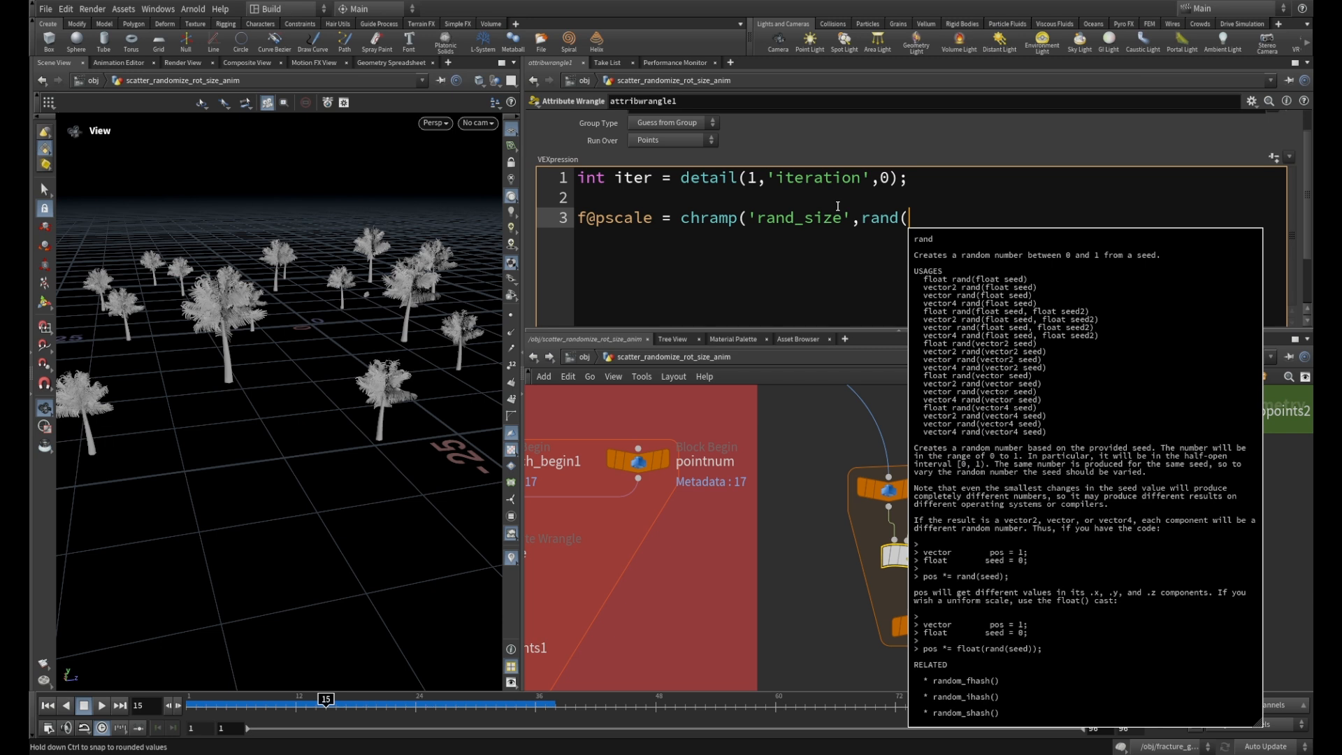
{"action": "type", "text": "it"}
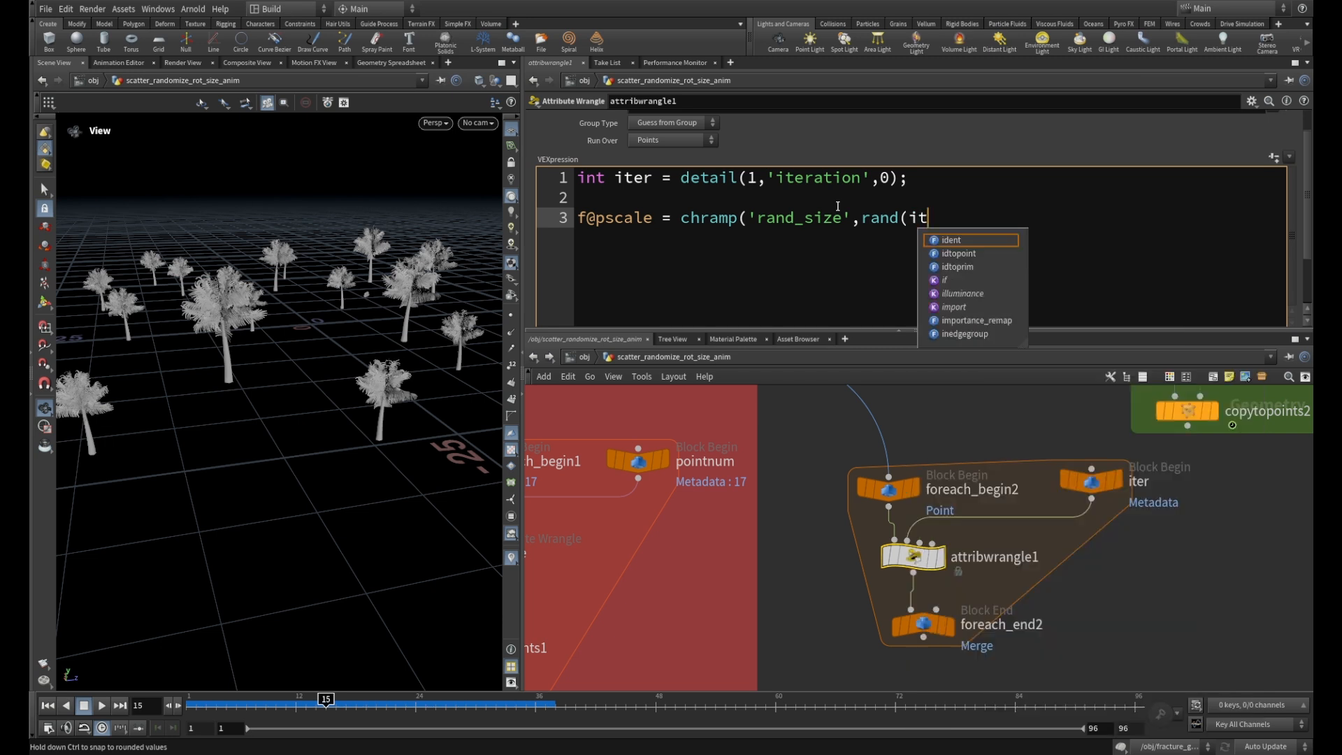
{"action": "type", "text": "er)"}
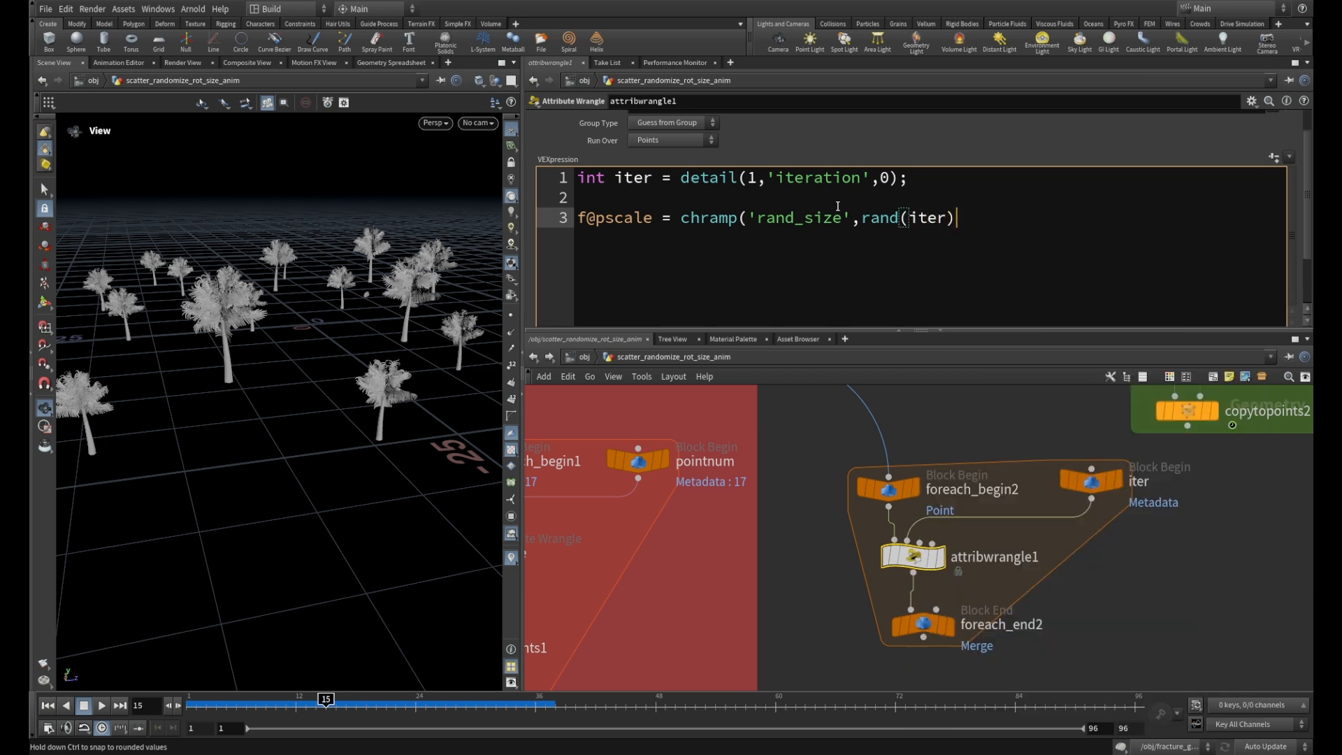
{"action": "type", "text": ");"}
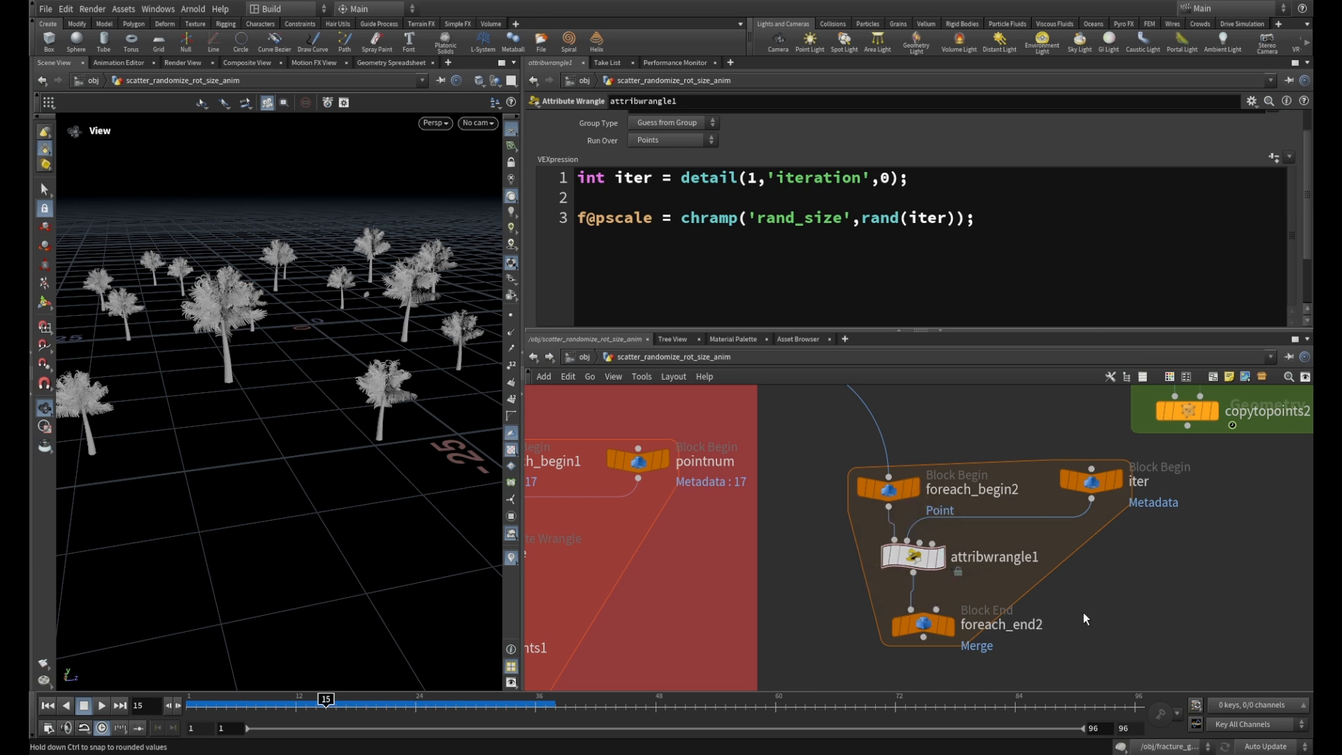
{"action": "middle_click_drag", "start_coordinate": [1084, 620], "coordinate": [1060, 554]}
{"action": "left_click", "coordinate": [927, 575]}
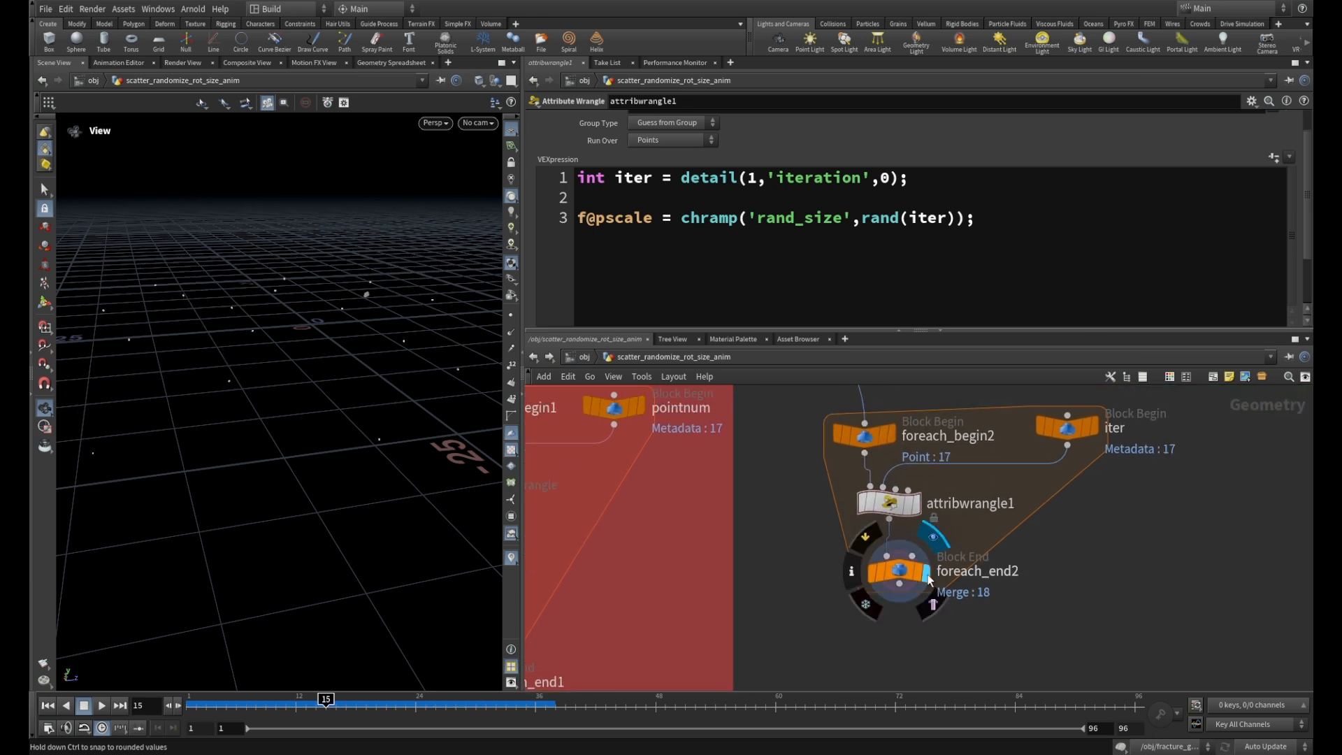
Generate the Rand Size ramp parameter on attribwrangle1 and check the pscale values of foreach_end2 in the geometry spreadsheet.
{"action": "left_click", "coordinate": [902, 574]}
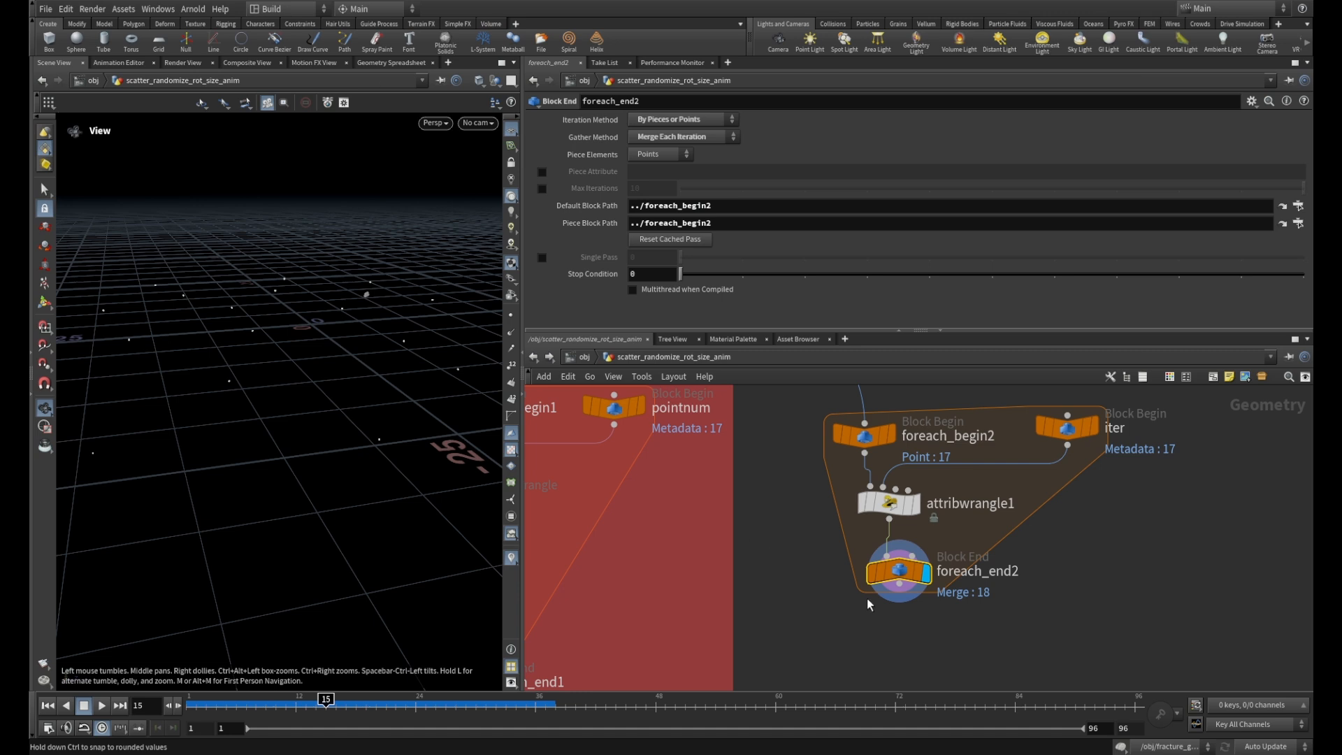
{"action": "left_click", "coordinate": [395, 63]}
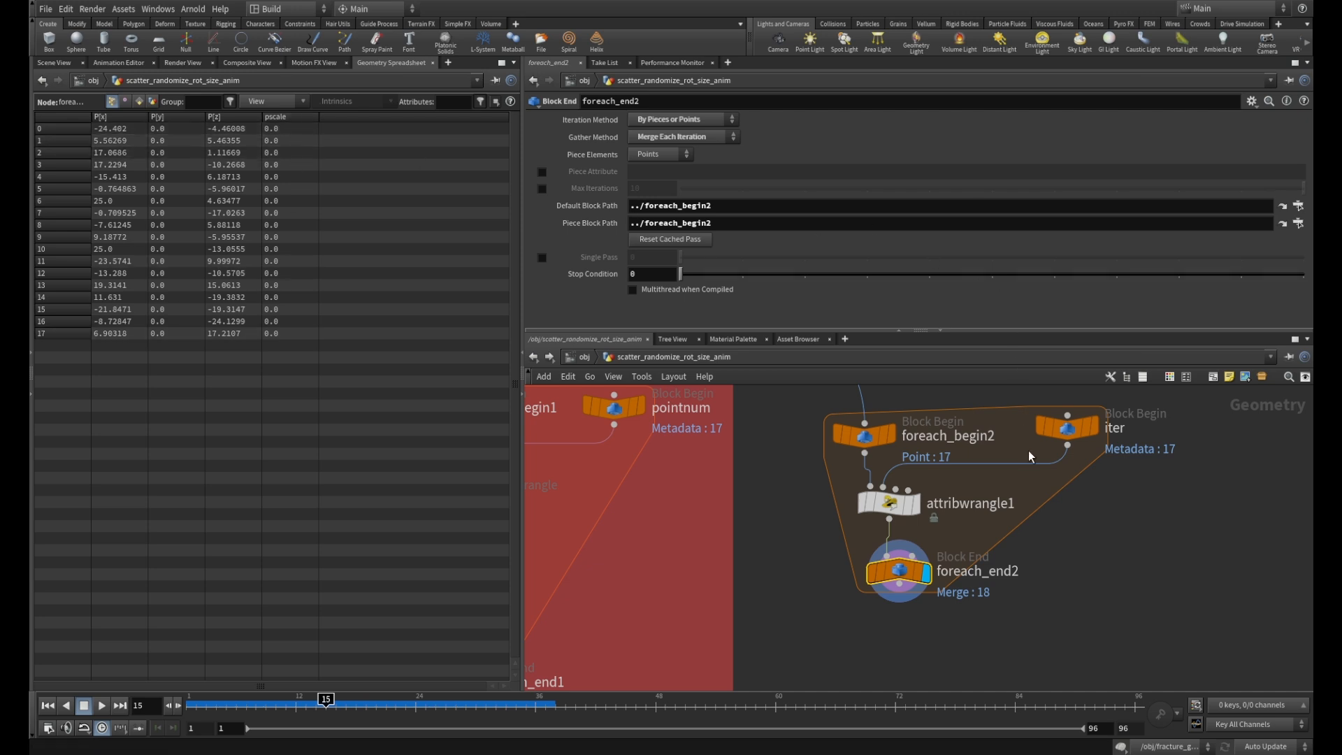
{"action": "left_click", "coordinate": [900, 507]}
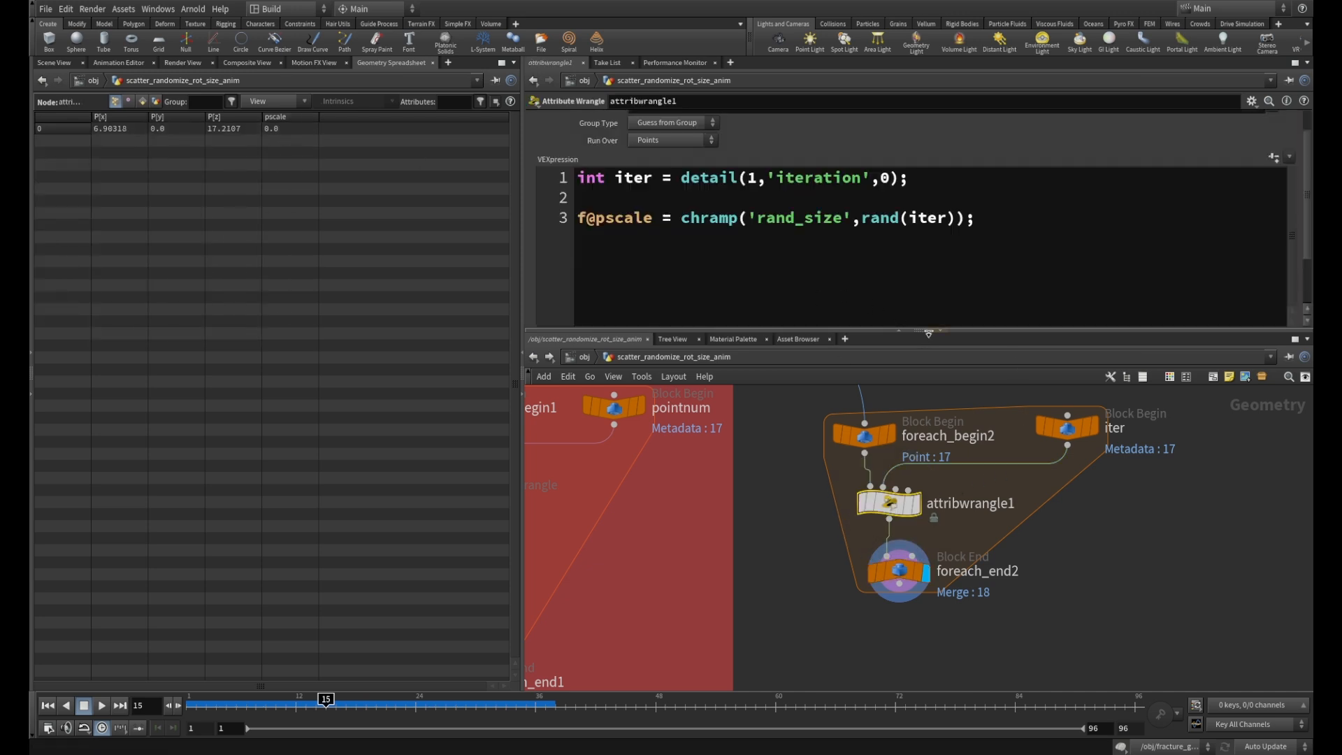
{"action": "left_click_drag", "start_coordinate": [921, 330], "coordinate": [941, 445]}
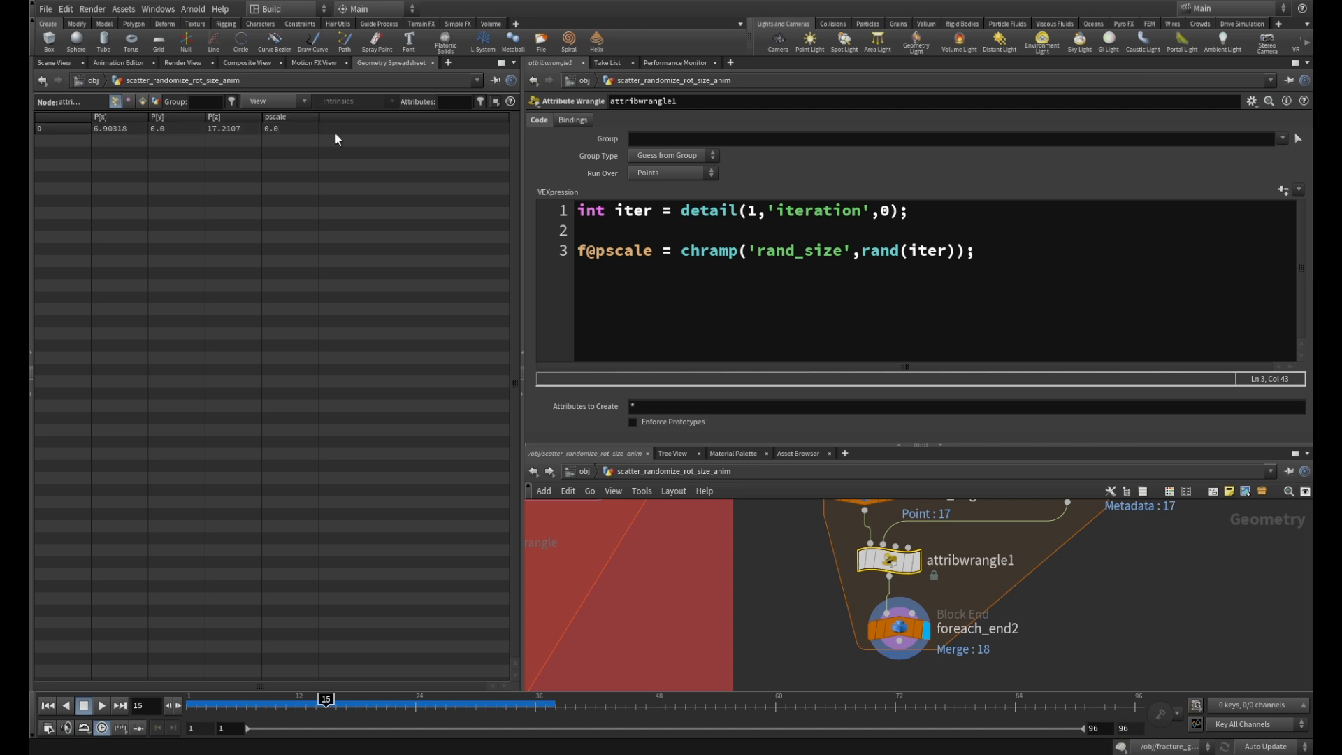
{"action": "left_click", "coordinate": [1283, 190]}
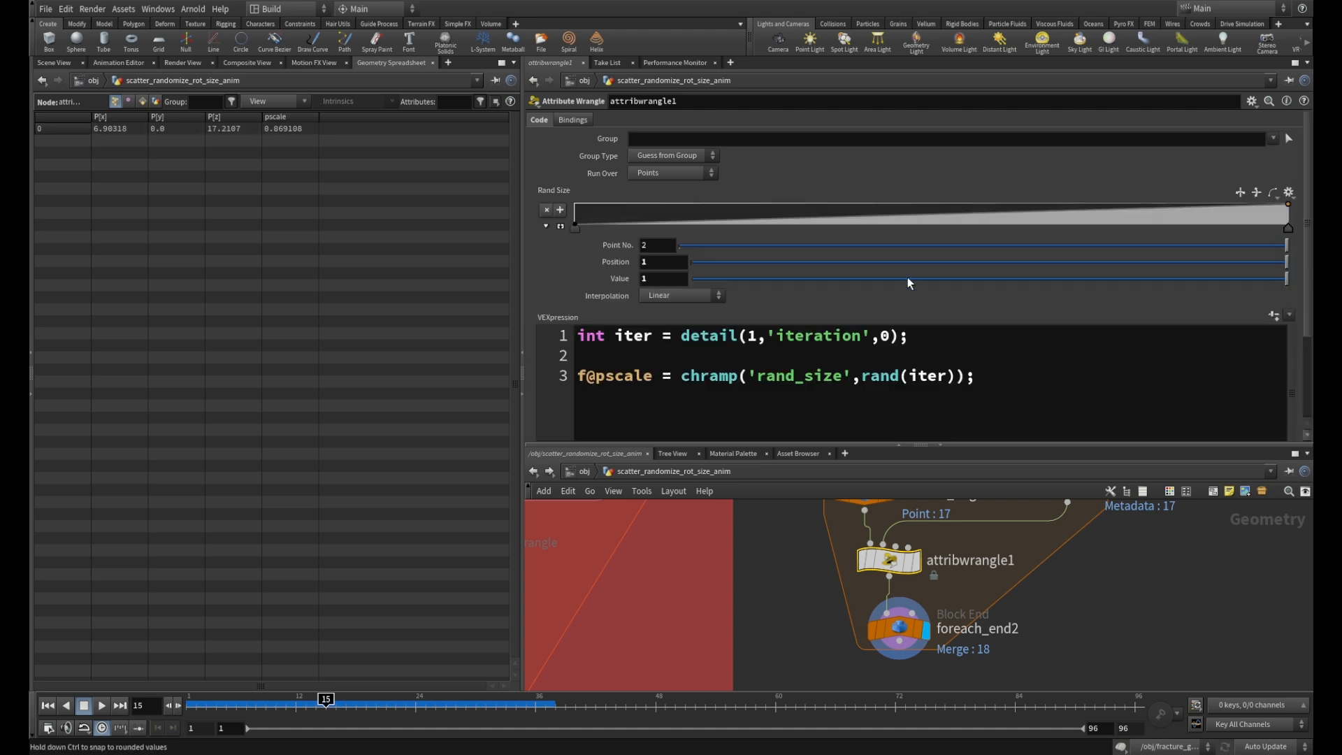
{"action": "left_click", "coordinate": [900, 628]}
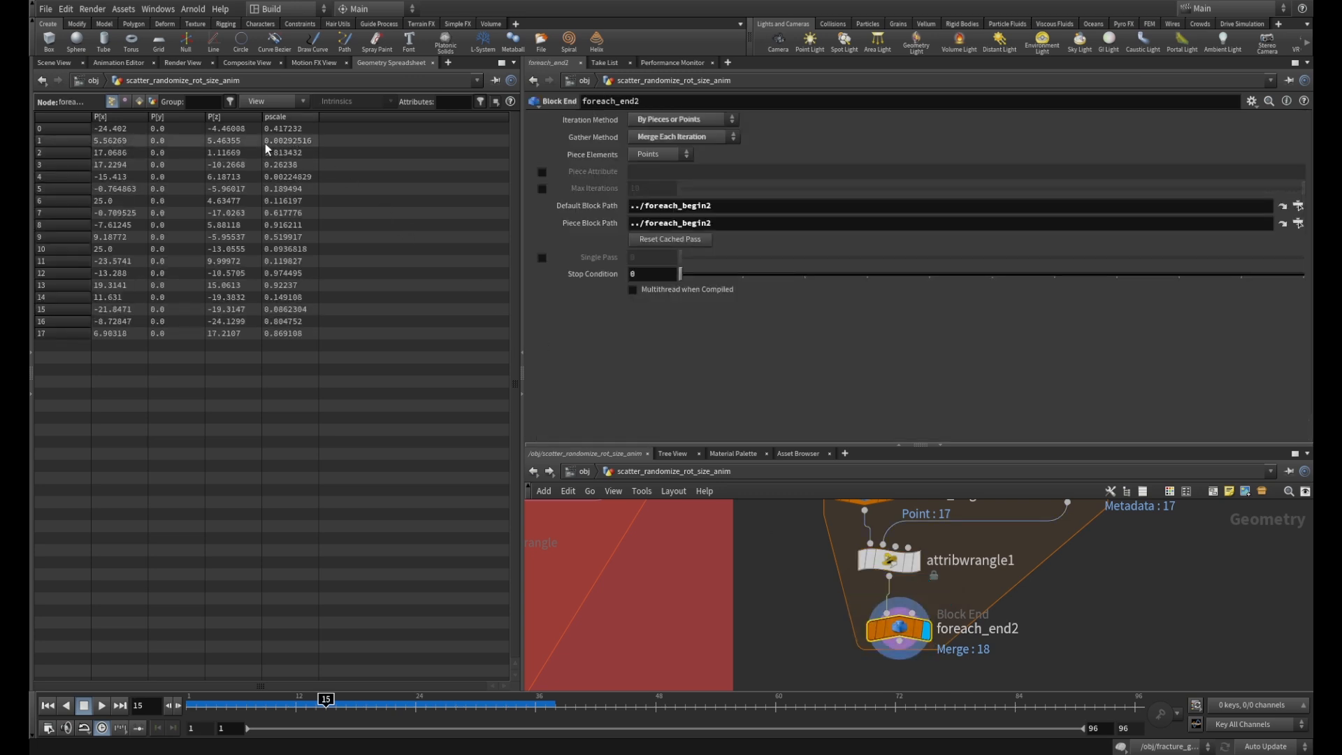
Shape the enlarged Rand Size ramp: raise the first point to about 0.66 and add a point at position about 0.67, value about 0.64.
{"action": "left_click", "coordinate": [890, 560]}
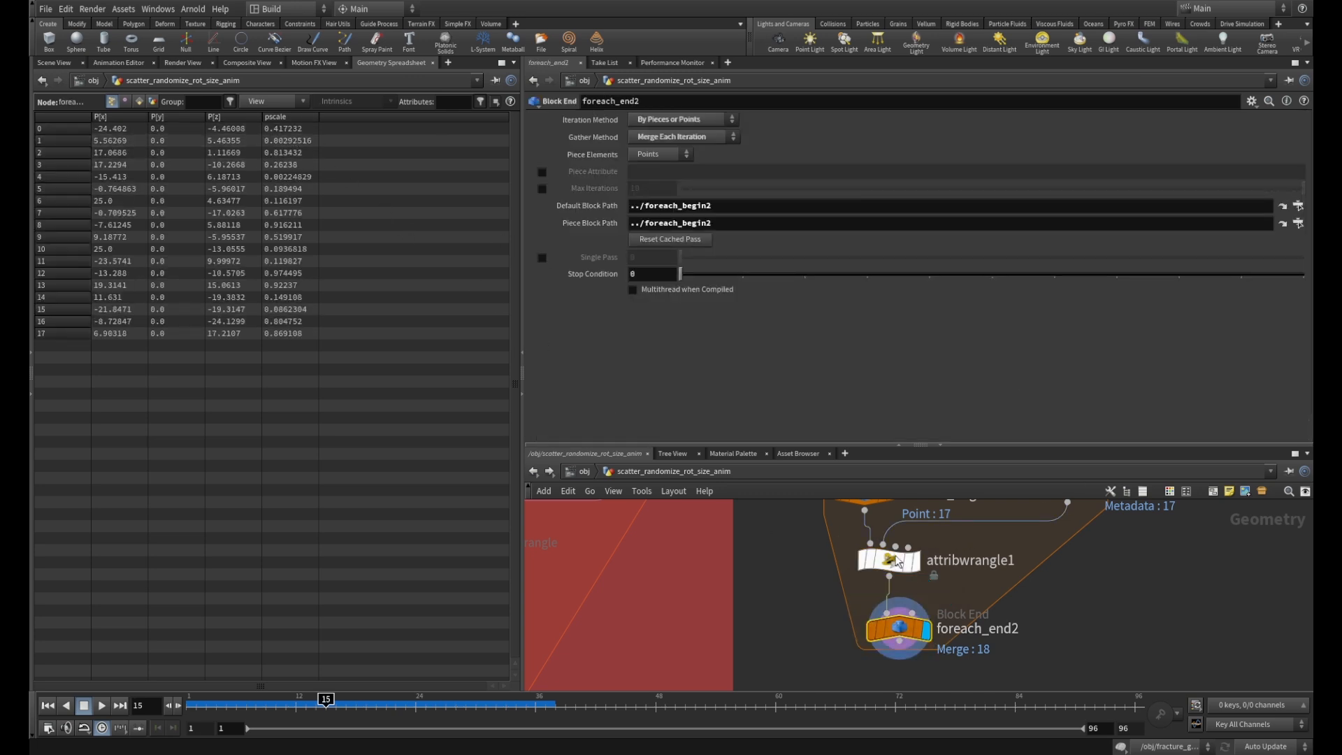
{"action": "left_click", "coordinate": [561, 226]}
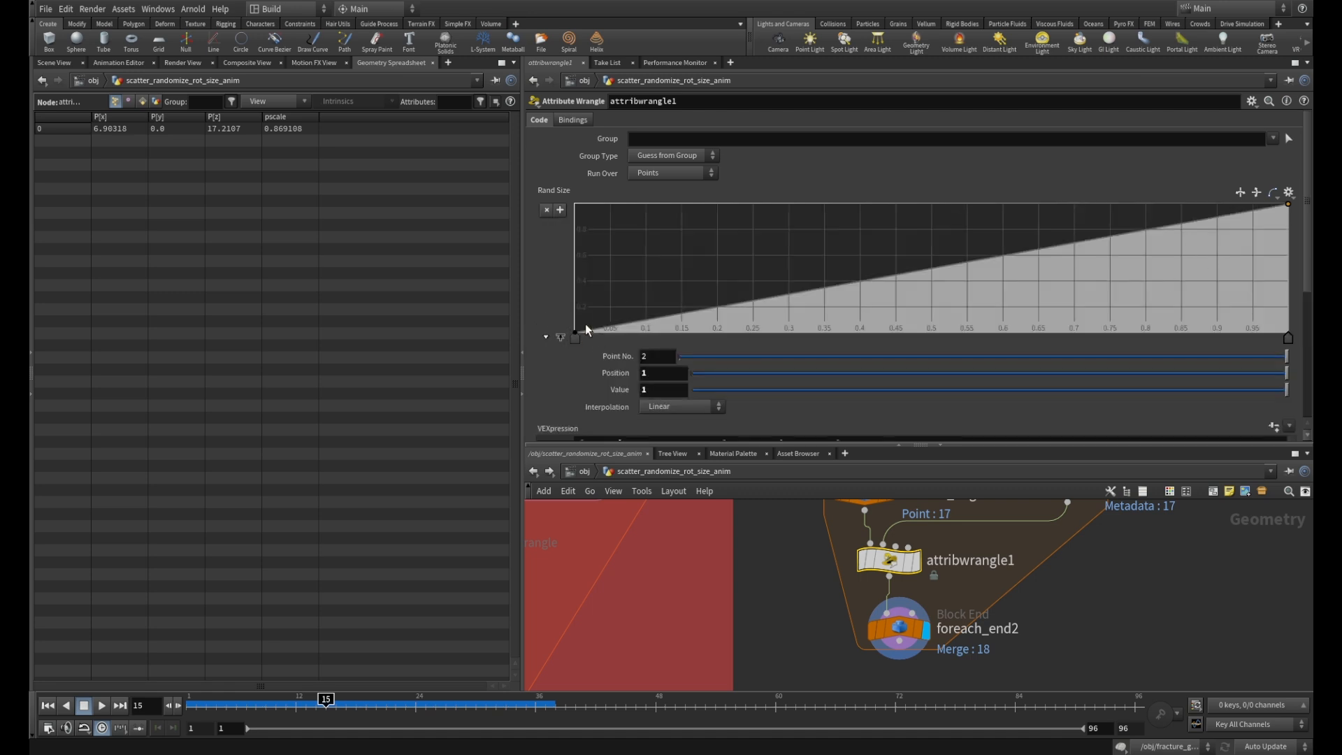
{"action": "left_click_drag", "start_coordinate": [577, 336], "coordinate": [576, 250]}
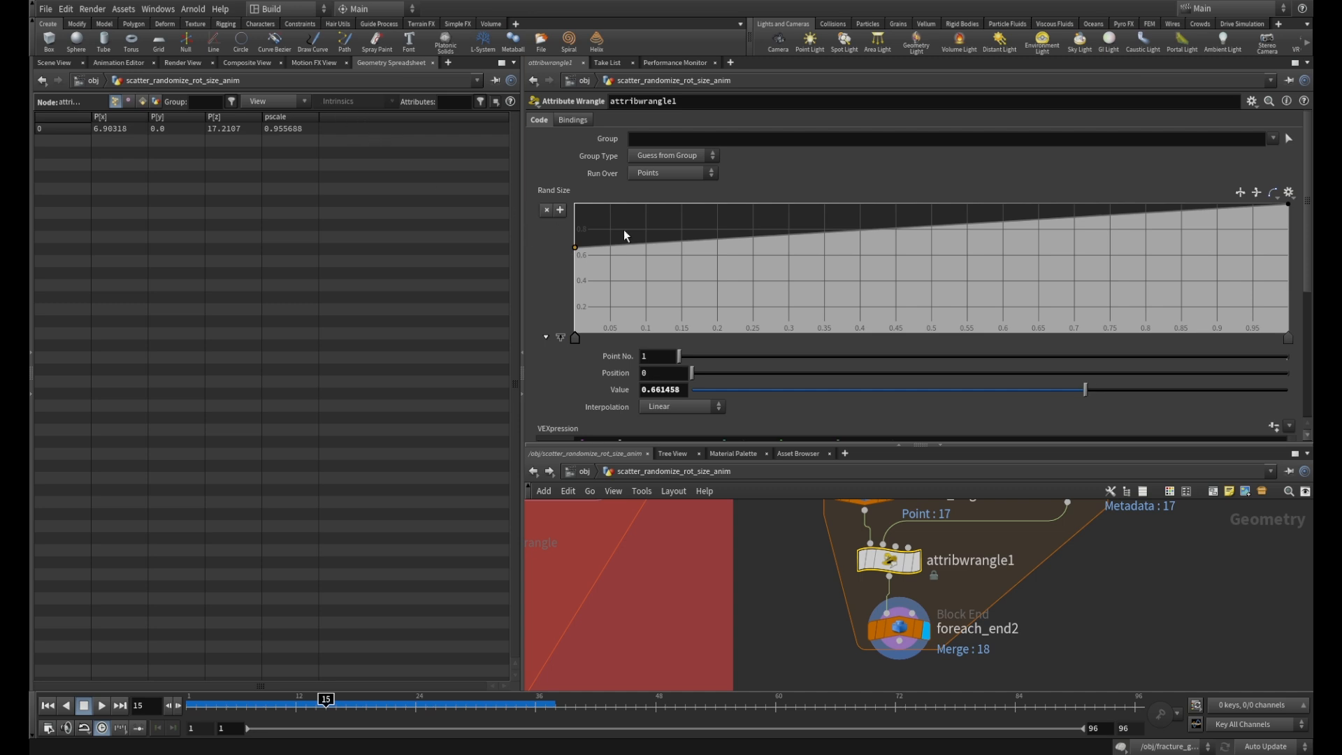
{"action": "left_click", "coordinate": [986, 223]}
{"action": "left_click_drag", "start_coordinate": [986, 223], "coordinate": [1056, 250]}
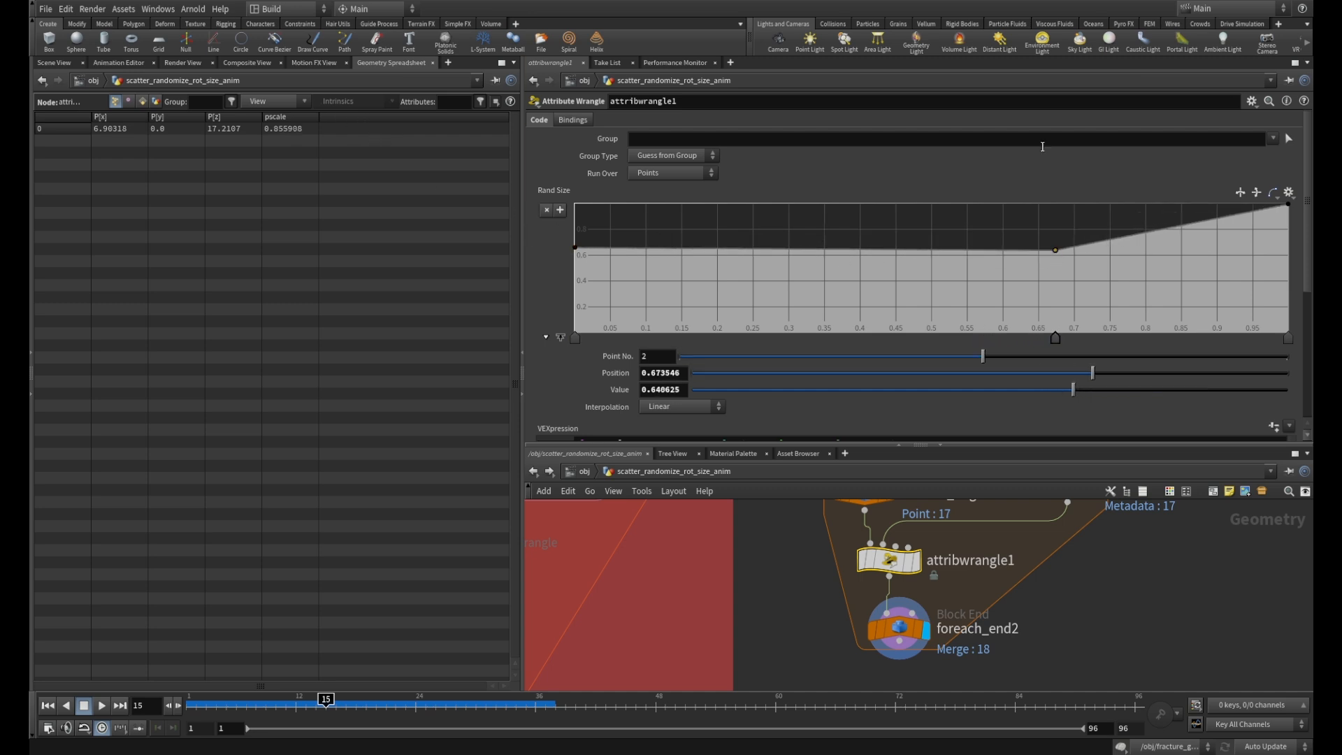
Enlarge the network area and space foreach_begin2 and foreach_end2 farther from attribwrangle1 to make room in the loop.
{"action": "left_click_drag", "start_coordinate": [1165, 445], "coordinate": [1165, 272]}
{"action": "scroll", "coordinate": [1163, 510], "scroll_direction": "down", "scroll_amount": 3}
{"action": "middle_click_drag", "start_coordinate": [1162, 482], "coordinate": [1175, 507]}
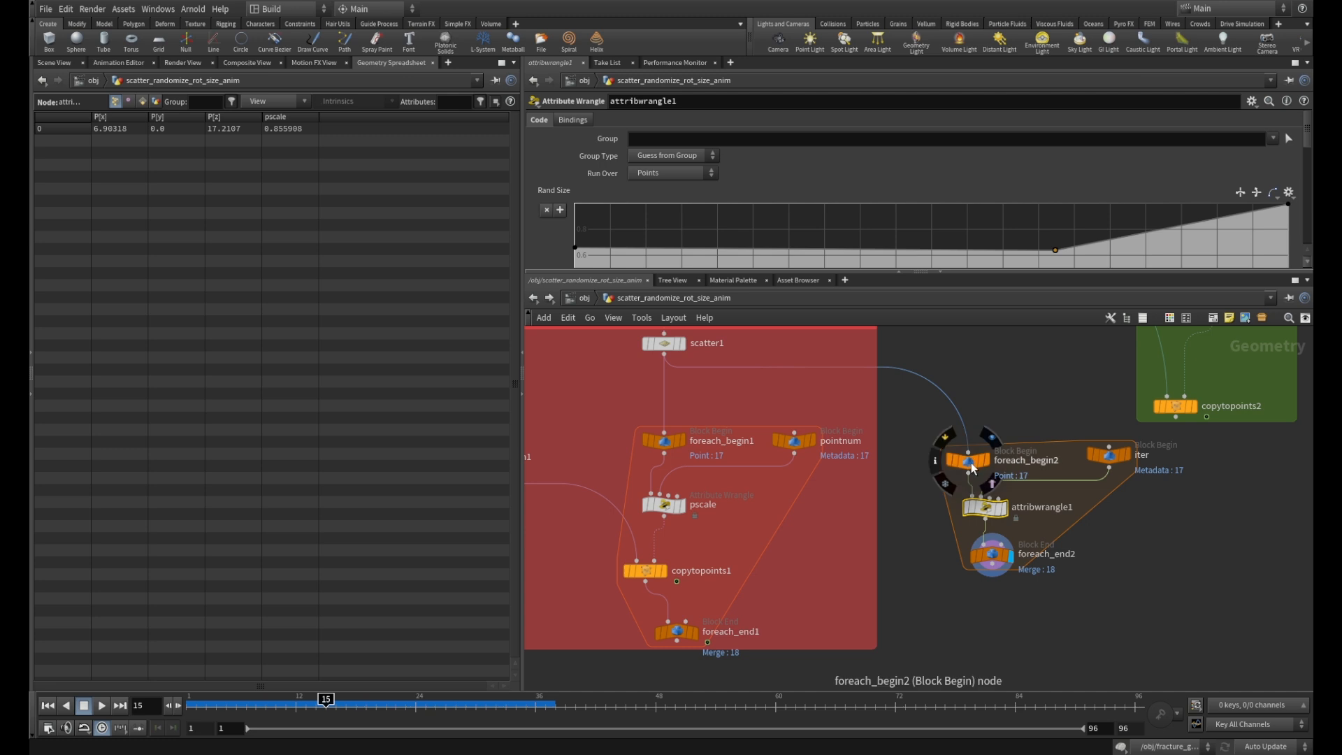
{"action": "left_click_drag", "start_coordinate": [970, 466], "coordinate": [970, 456]}
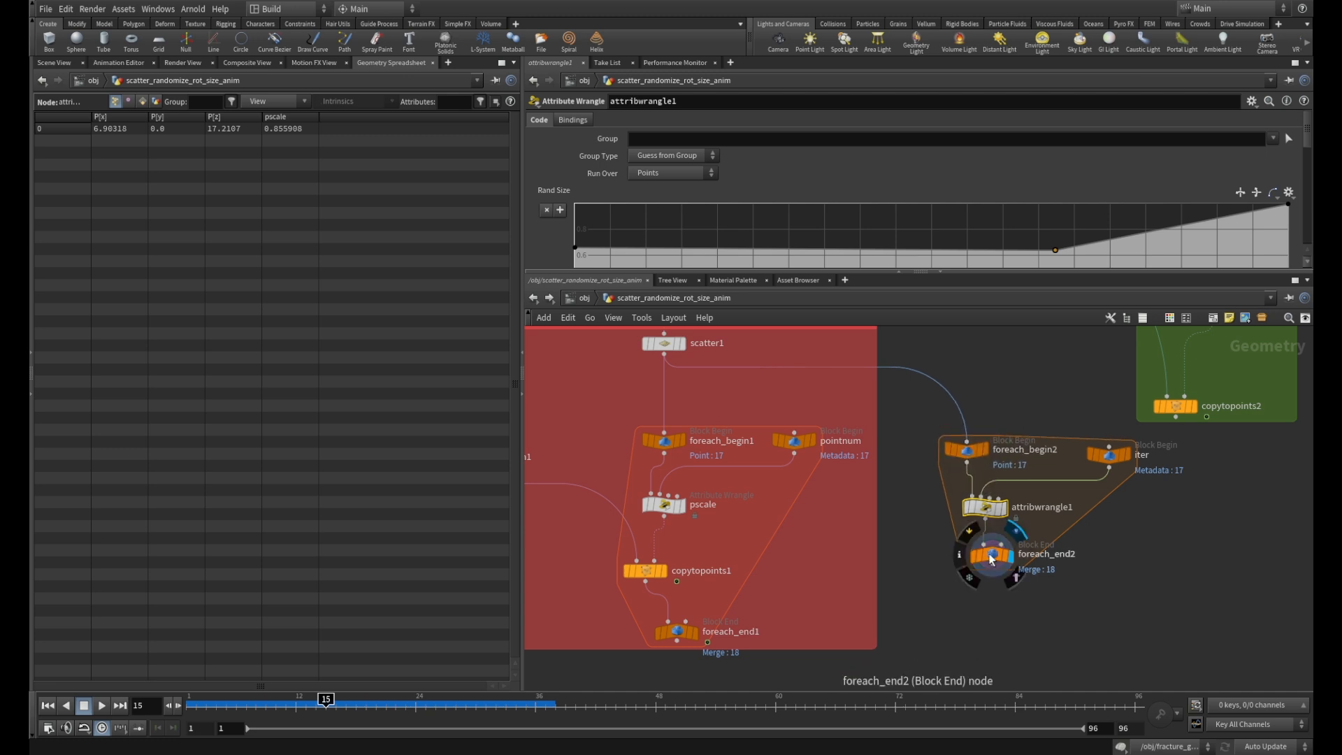
{"action": "left_click_drag", "start_coordinate": [993, 562], "coordinate": [994, 603]}
{"action": "scroll", "coordinate": [1048, 586], "scroll_direction": "down", "scroll_amount": 3}
{"action": "middle_click_drag", "start_coordinate": [1106, 581], "coordinate": [1204, 586]}
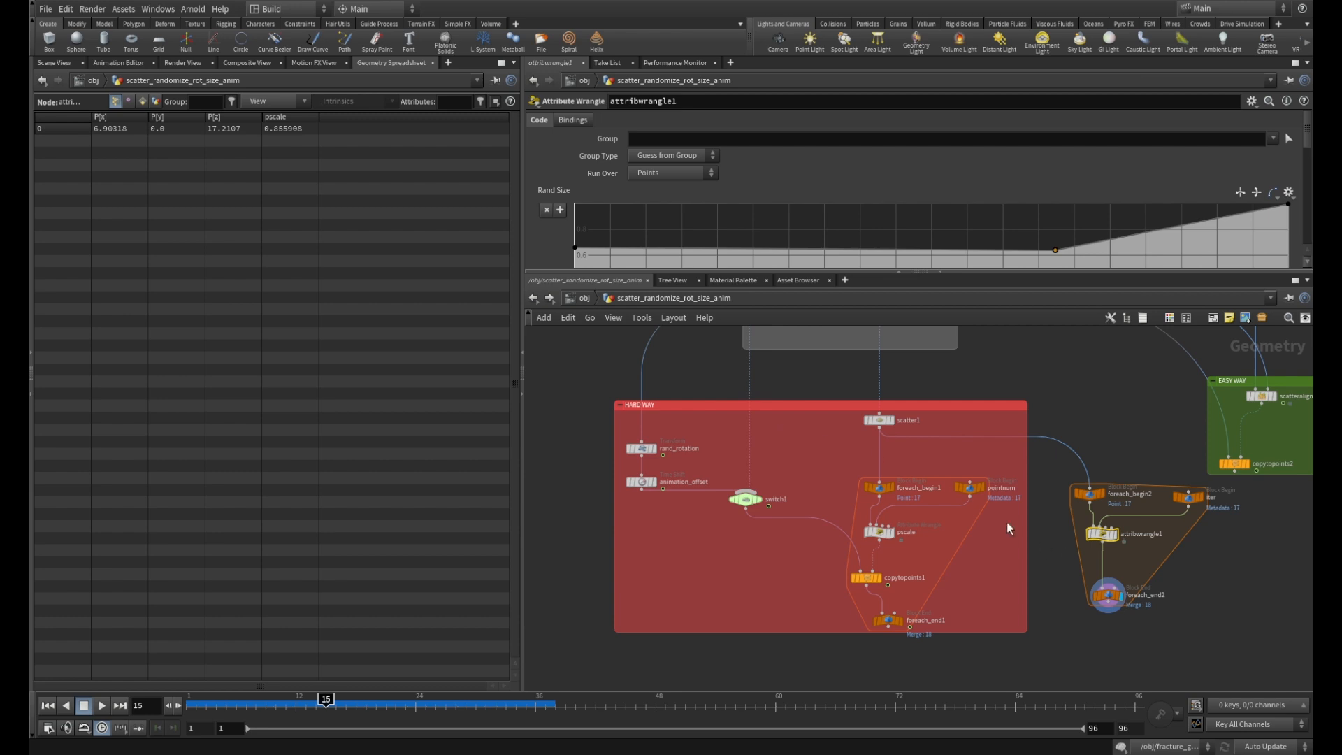
Add a Copy to Points node before foreach_end2, connecting attribwrangle1 to its second input and its output to foreach_end2.
{"action": "scroll", "coordinate": [1212, 584], "scroll_direction": "up", "scroll_amount": 2}
{"action": "scroll", "coordinate": [1213, 584], "scroll_direction": "up", "scroll_amount": 1}
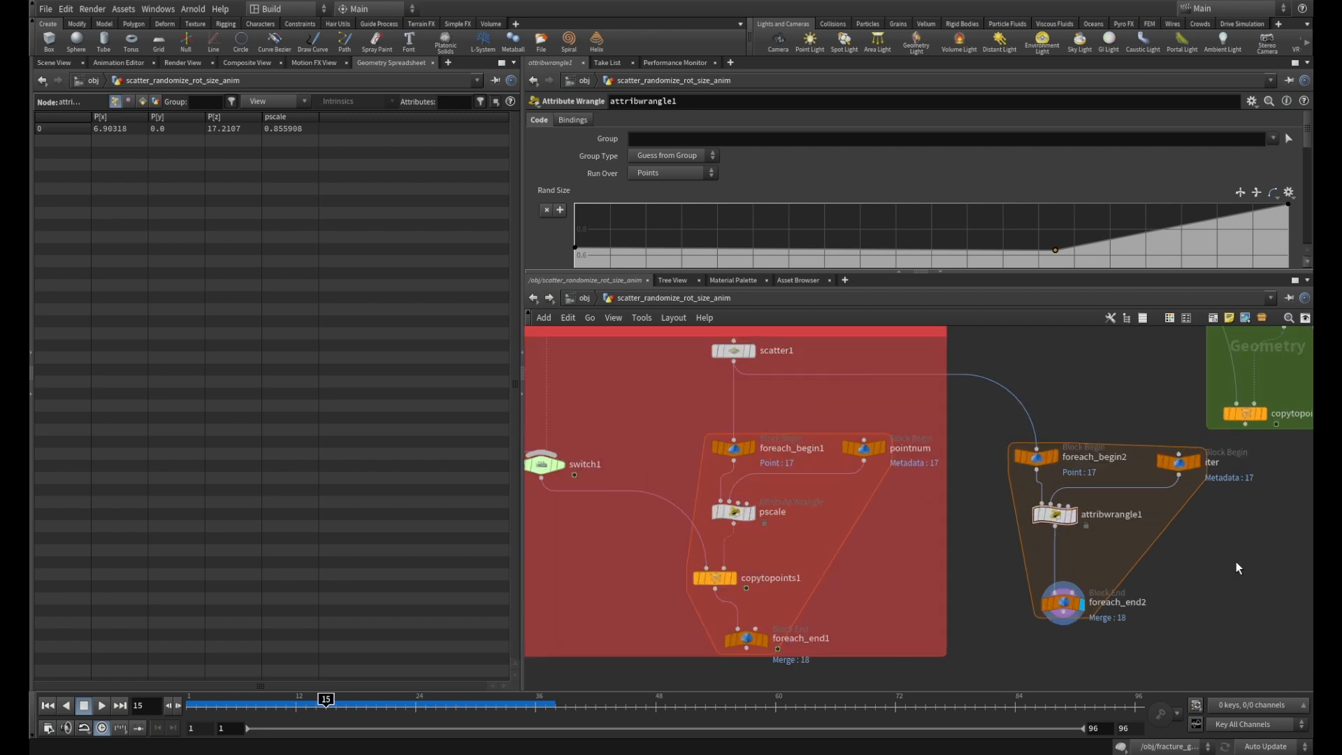
{"action": "key", "text": "Tab"}
{"action": "type", "text": "cop"}
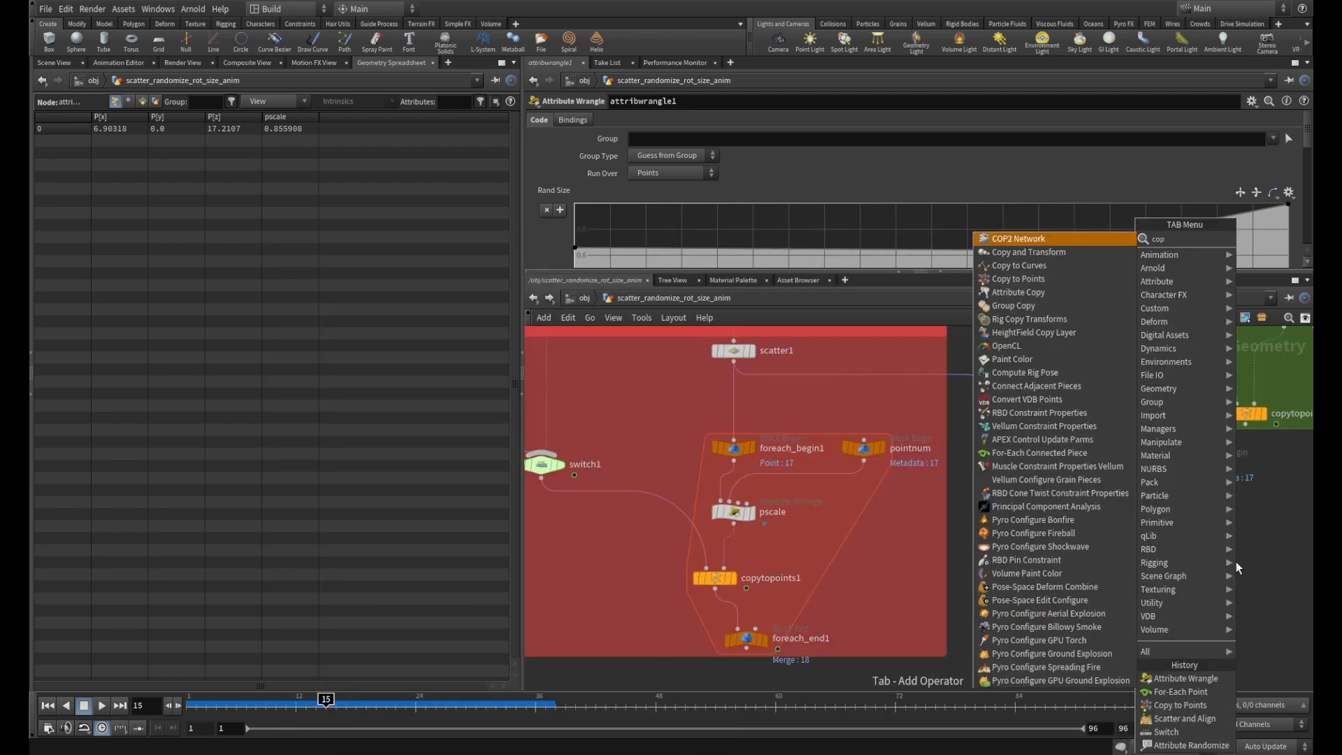
{"action": "left_click", "coordinate": [1034, 282]}
{"action": "left_click", "coordinate": [1007, 570]}
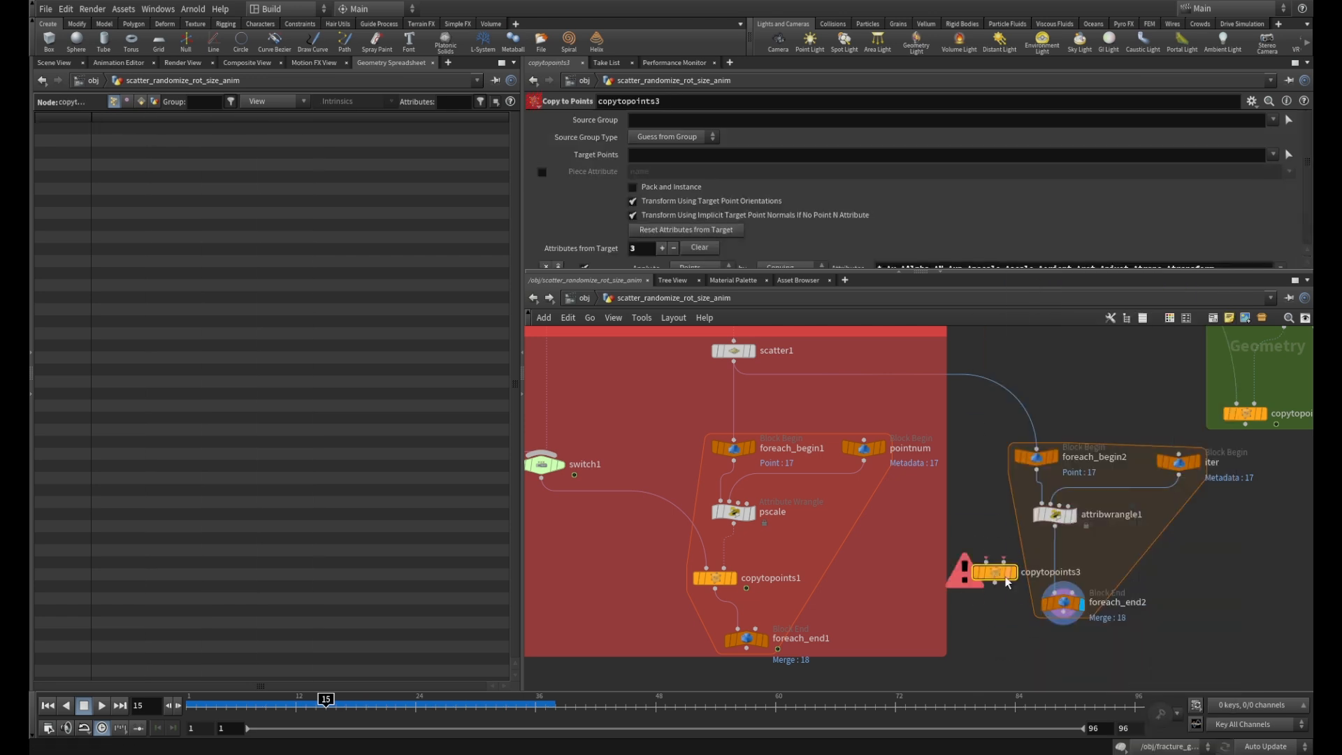
{"action": "scroll", "coordinate": [996, 568], "scroll_direction": "up", "scroll_amount": 2}
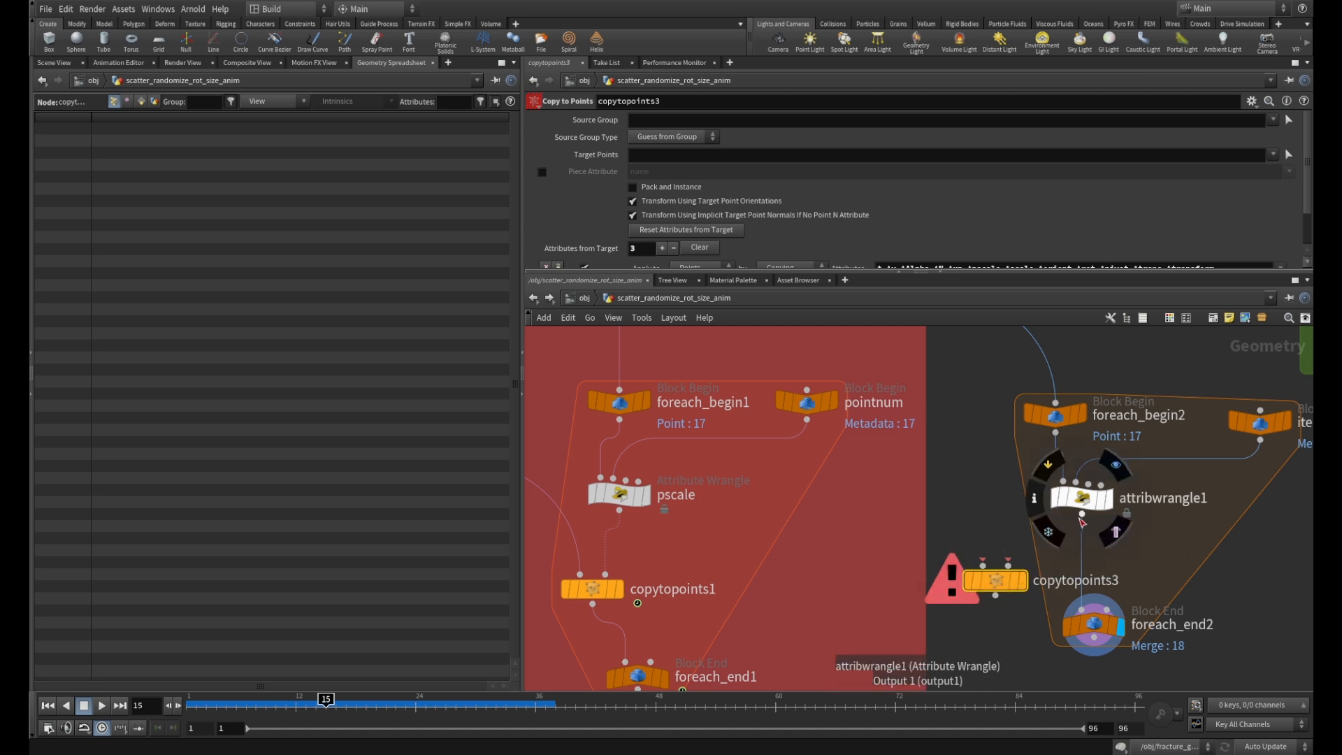
{"action": "left_click_drag", "start_coordinate": [1082, 515], "coordinate": [1008, 565]}
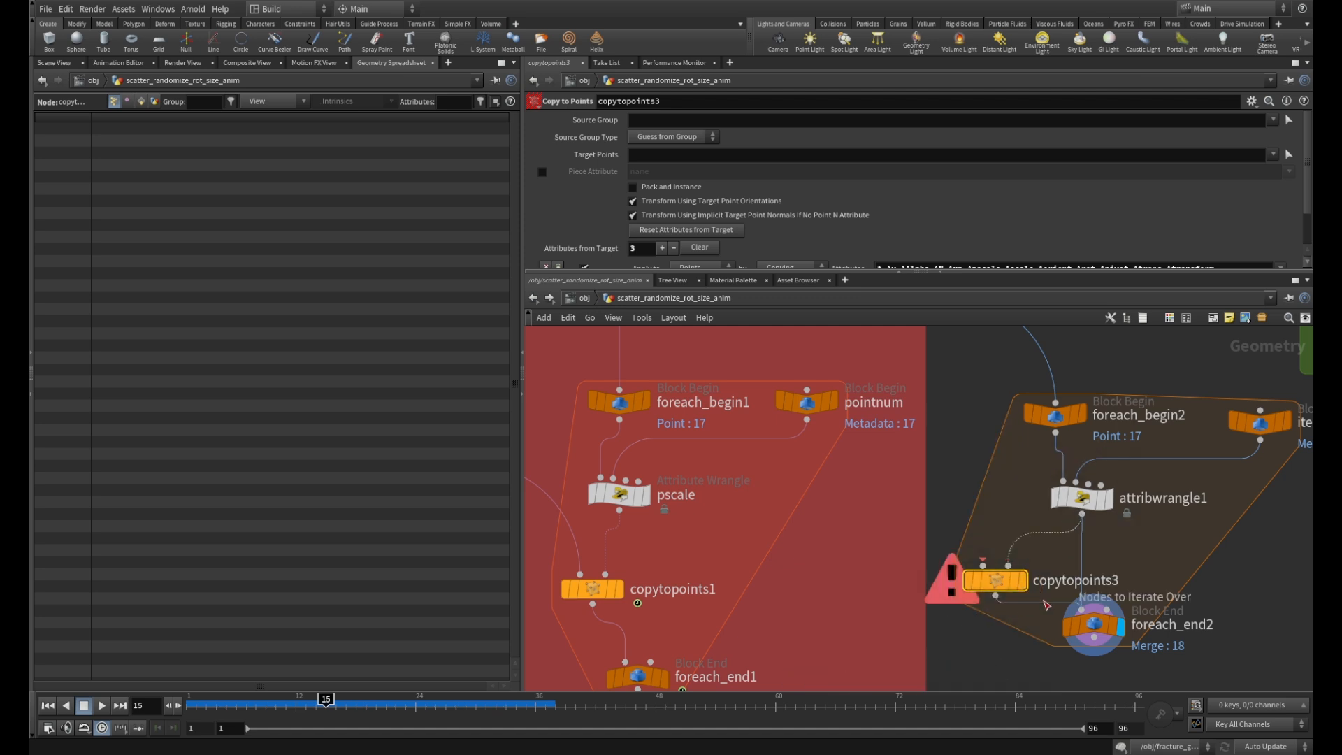
Connect the PALM null to the first input of copytopoints3 and view the scattered trees in the scene.
{"action": "scroll", "coordinate": [1020, 481], "scroll_direction": "down", "scroll_amount": 4}
{"action": "scroll", "coordinate": [1087, 373], "scroll_direction": "down", "scroll_amount": 2}
{"action": "middle_click_drag", "start_coordinate": [1108, 363], "coordinate": [1079, 458]}
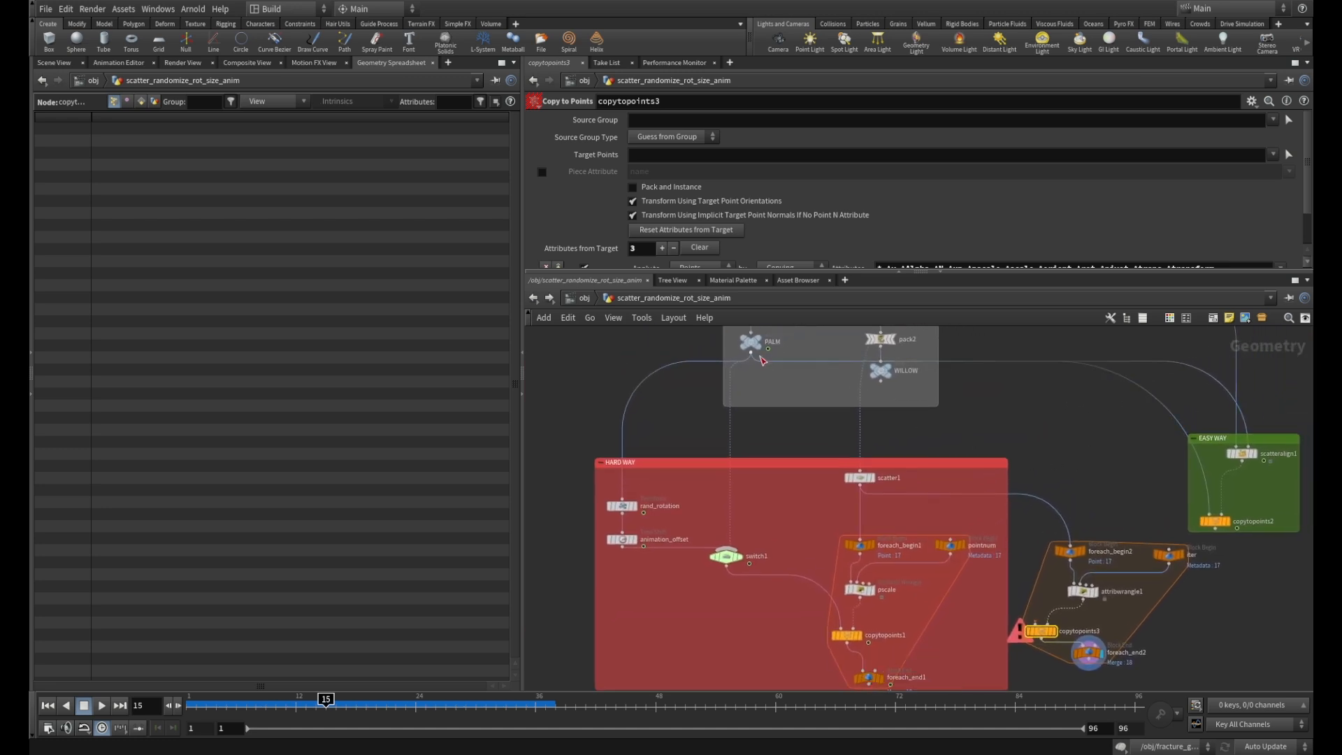
{"action": "left_click_drag", "start_coordinate": [750, 360], "coordinate": [1037, 626]}
{"action": "scroll", "coordinate": [1198, 609], "scroll_direction": "down", "scroll_amount": 2}
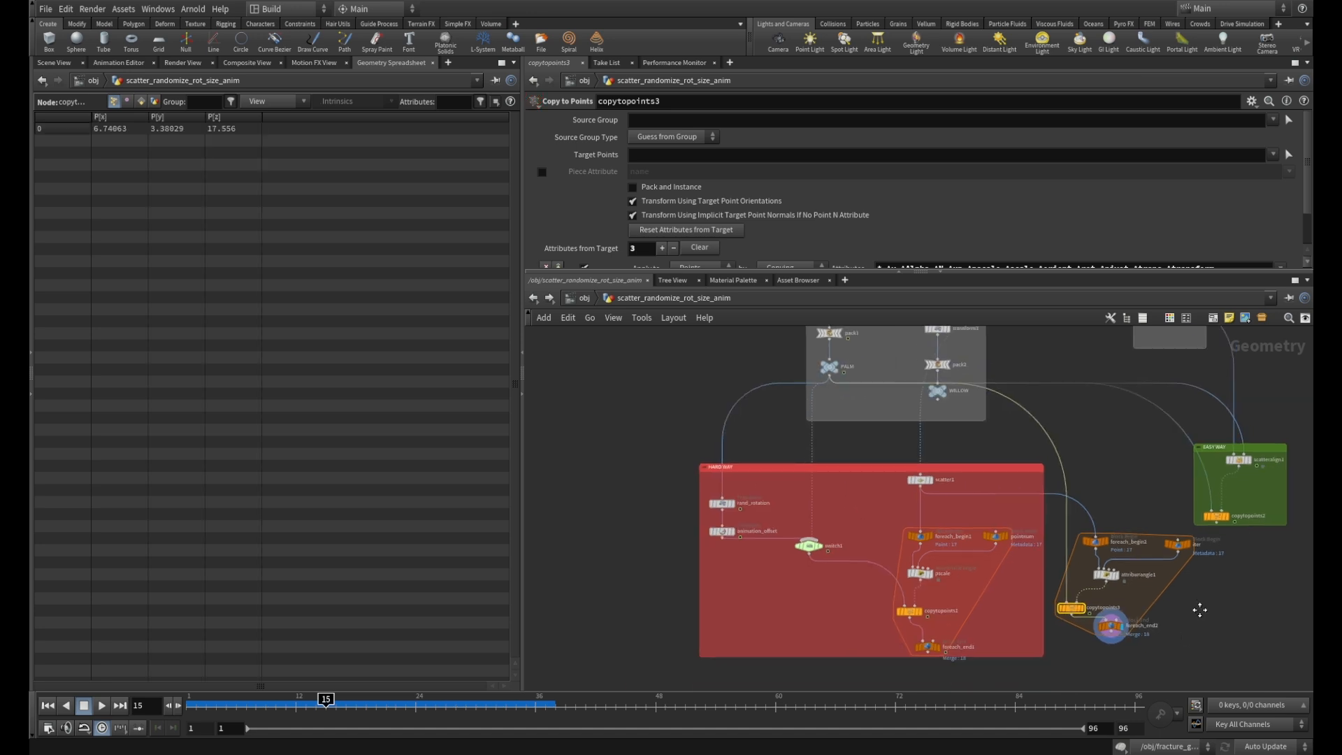
{"action": "left_click", "coordinate": [53, 62]}
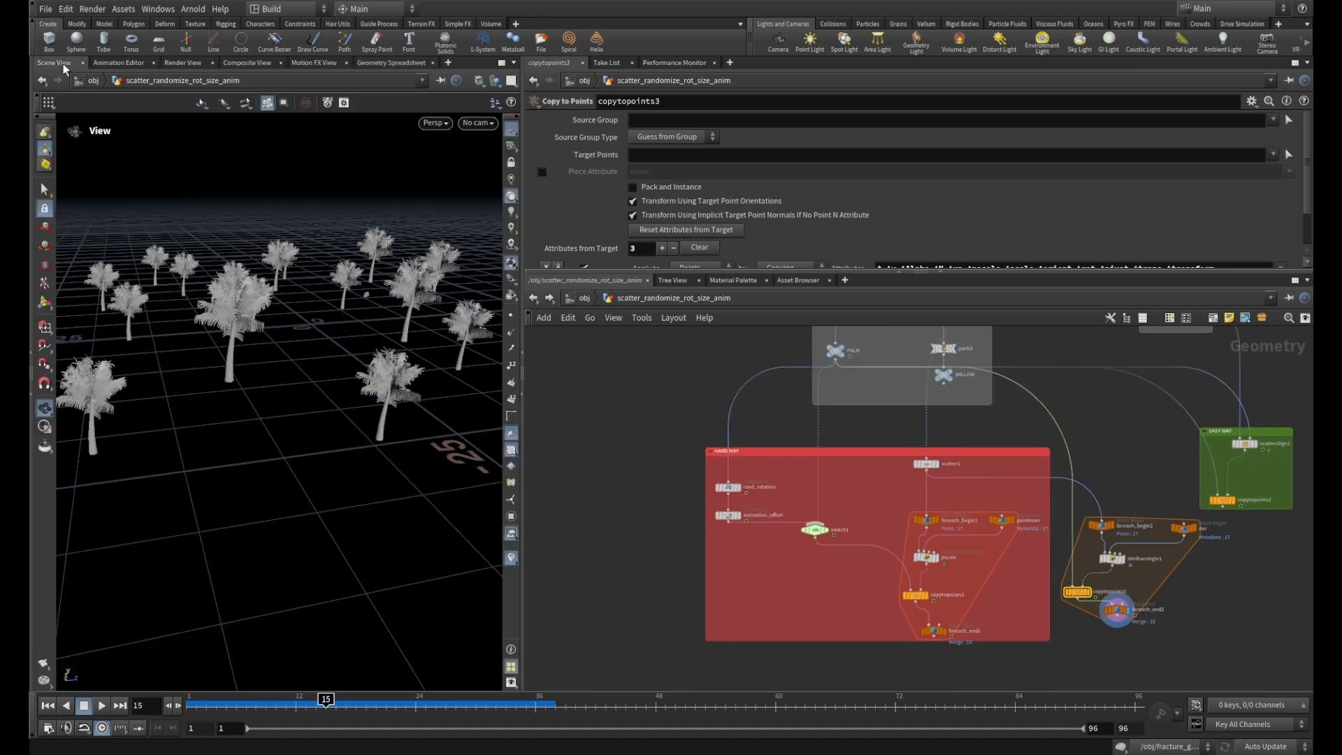
{"action": "left_click_drag", "start_coordinate": [314, 231], "coordinate": [305, 284]}
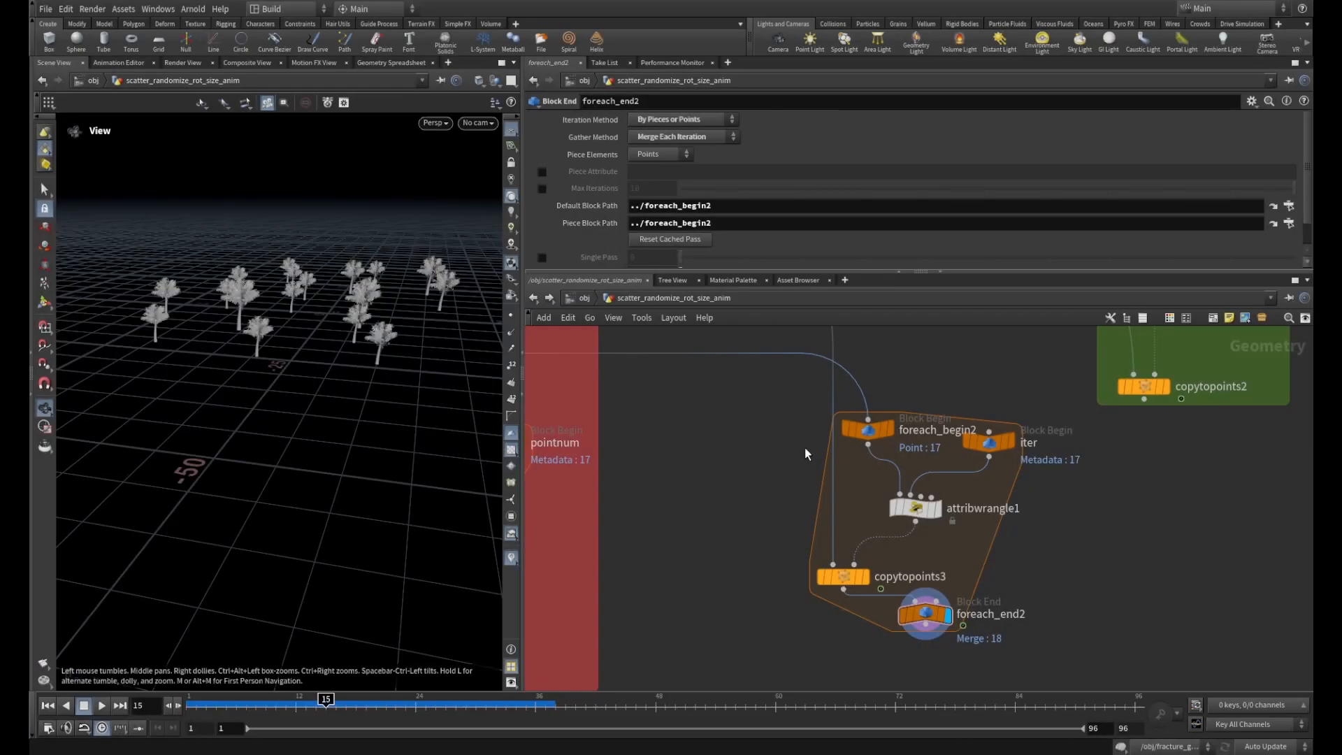
Insert a Transform node on the wire between the PALM null and copytopoints3.
{"action": "scroll", "coordinate": [888, 384], "scroll_direction": "down", "scroll_amount": 4}
{"action": "scroll", "coordinate": [951, 454], "scroll_direction": "up", "scroll_amount": 6}
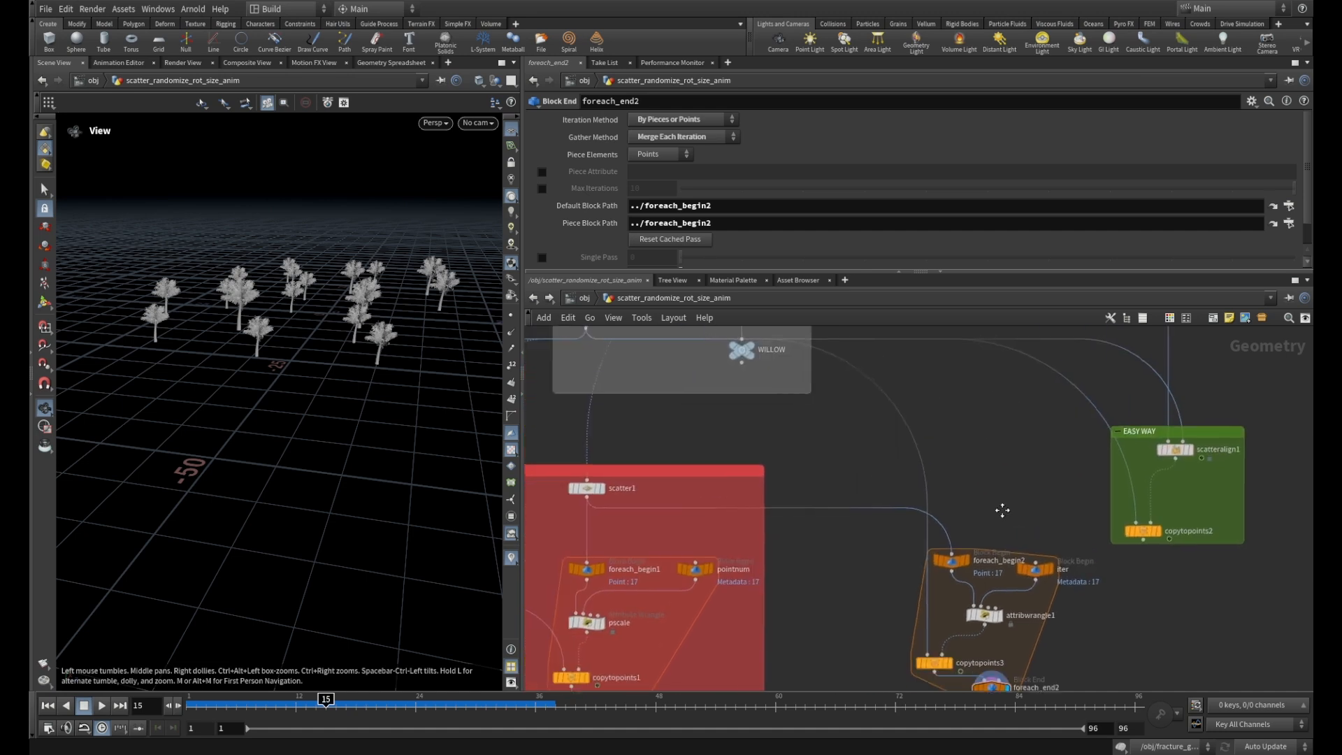
{"action": "scroll", "coordinate": [963, 461], "scroll_direction": "up", "scroll_amount": 2}
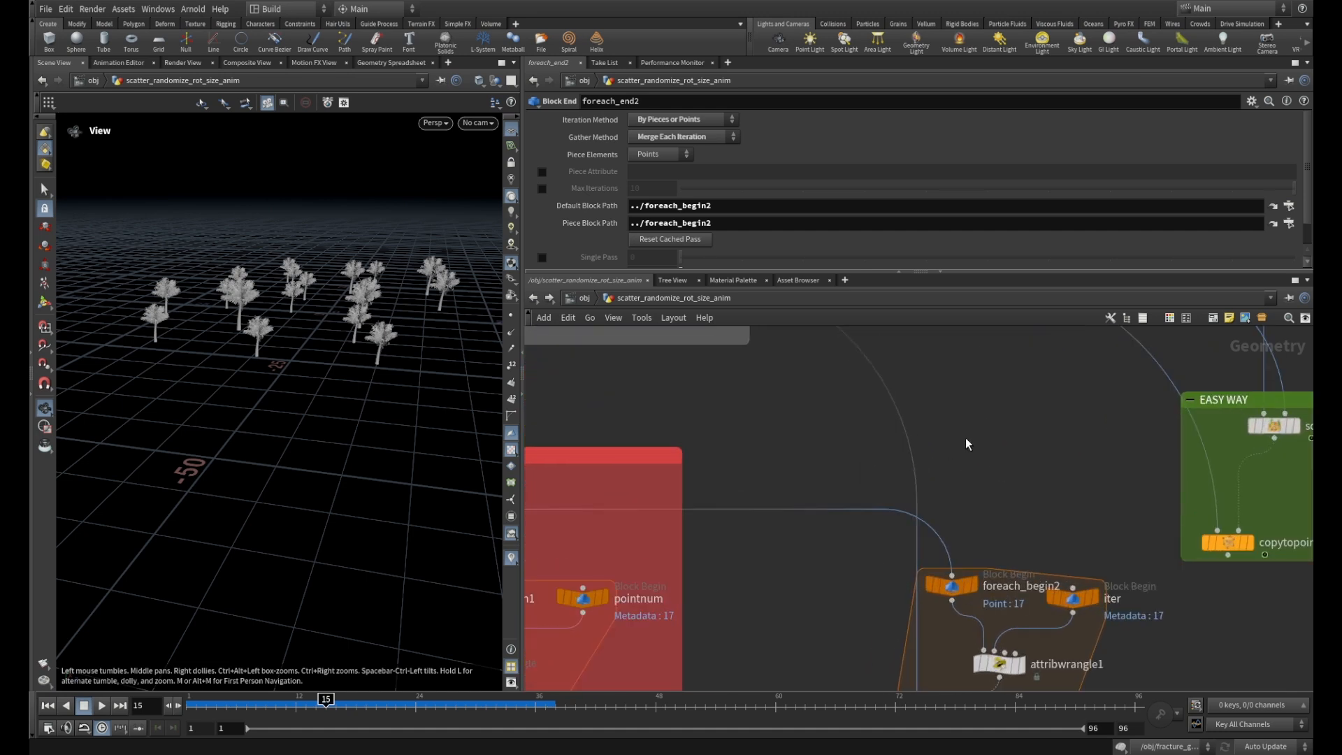
{"action": "key", "text": "Tab"}
{"action": "type", "text": "r"}
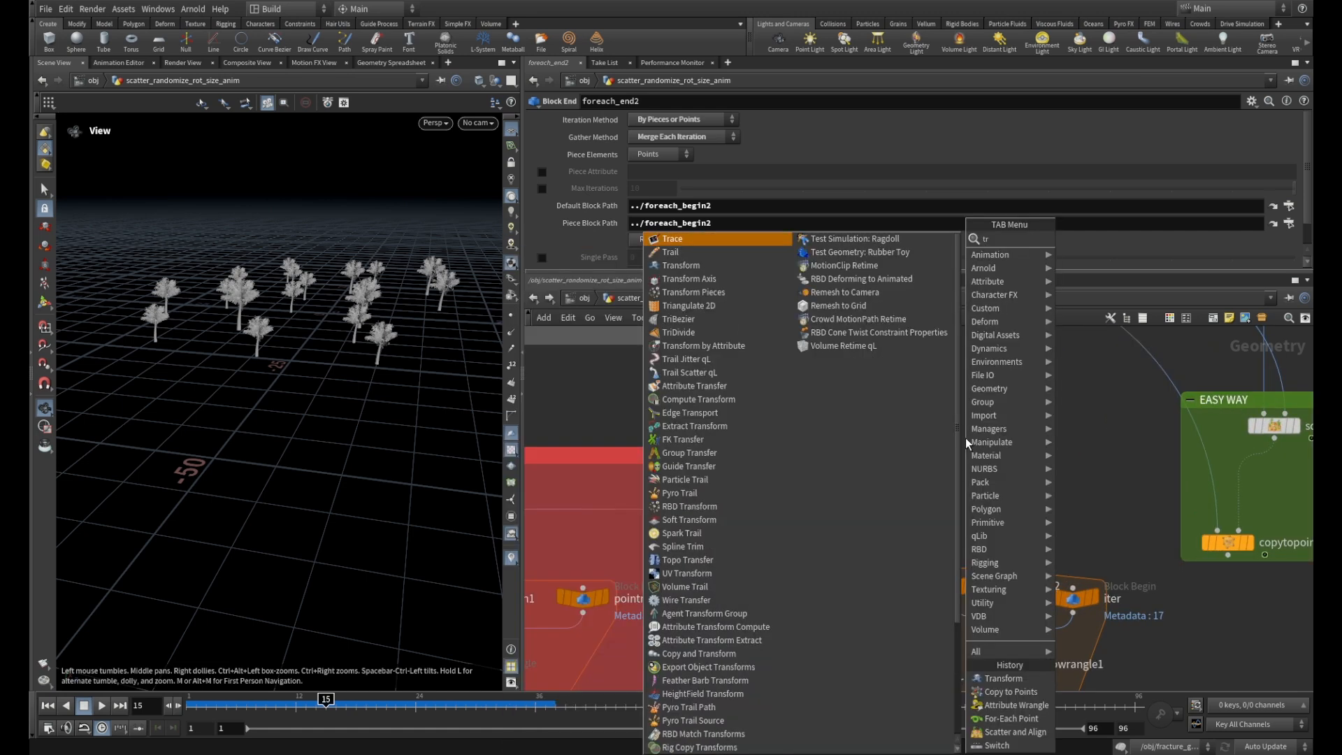
{"action": "left_click", "coordinate": [700, 266]}
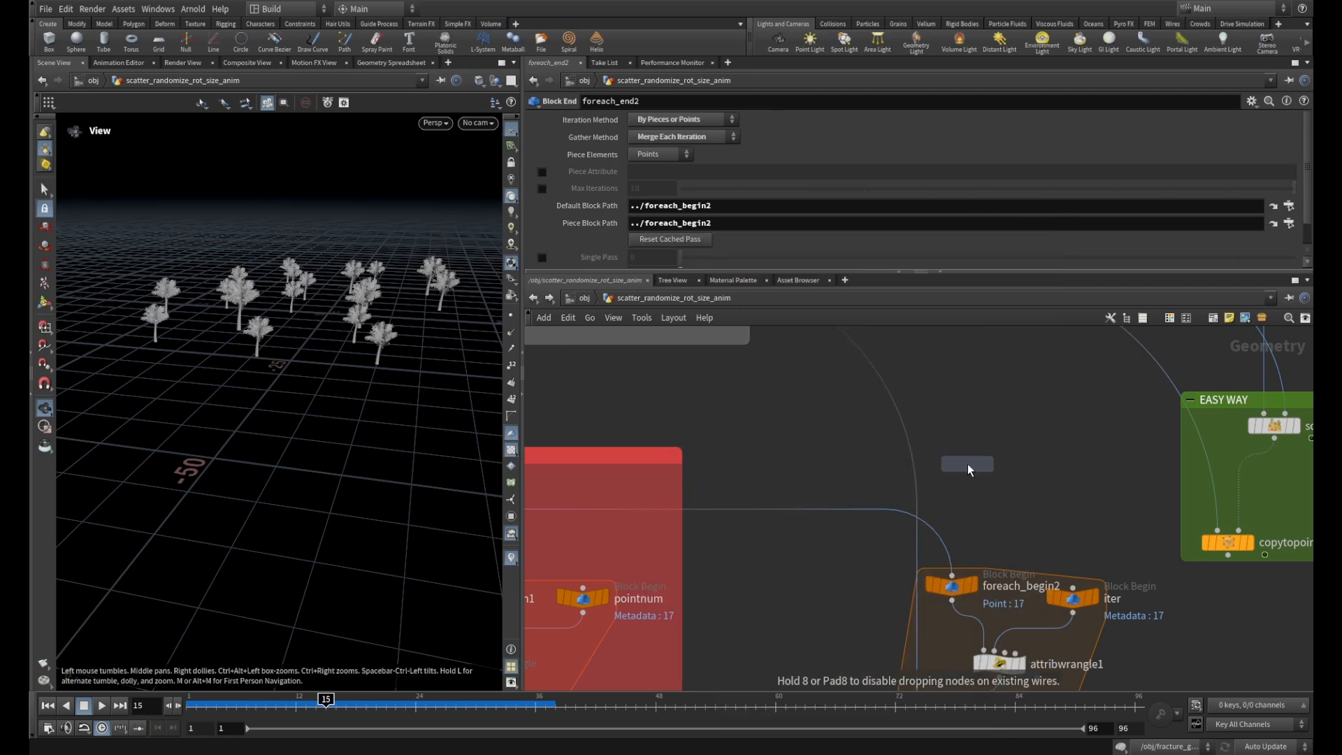
{"action": "left_click", "coordinate": [904, 438]}
{"action": "scroll", "coordinate": [971, 450], "scroll_direction": "down", "scroll_amount": 3}
{"action": "middle_click_drag", "start_coordinate": [991, 393], "coordinate": [1023, 494]}
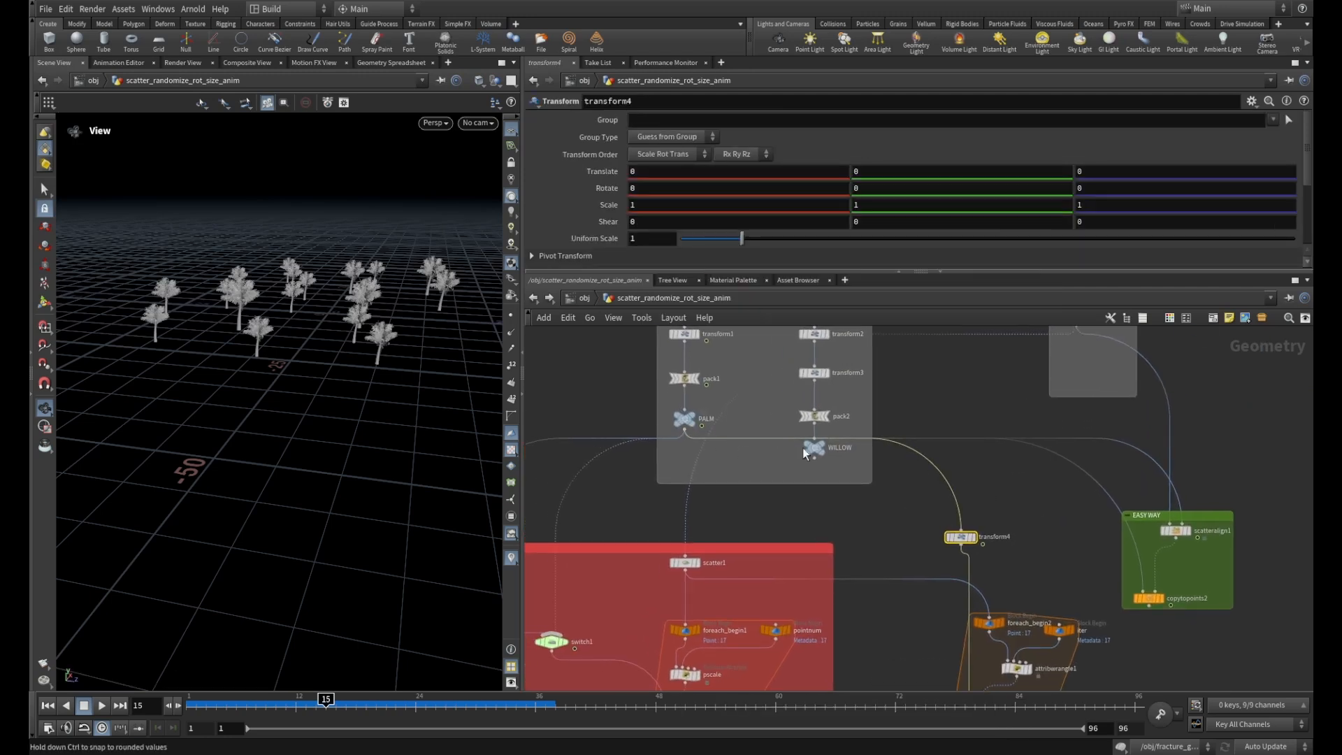
Try rotating the palms about the Y axis with transform4, ending at 6.8.
{"action": "mouse_move", "coordinate": [969, 526]}
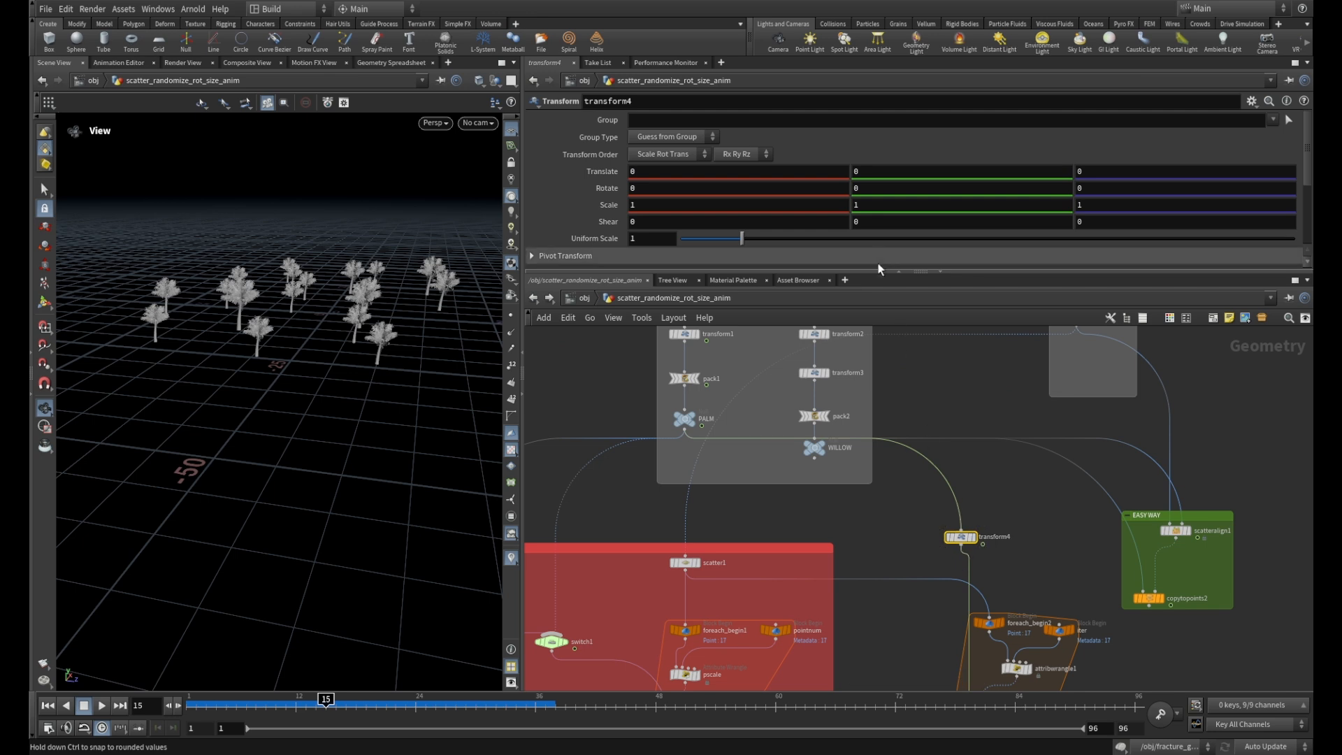
{"action": "scroll", "coordinate": [389, 328], "scroll_direction": "up", "scroll_amount": 3}
{"action": "scroll", "coordinate": [378, 319], "scroll_direction": "up", "scroll_amount": 3}
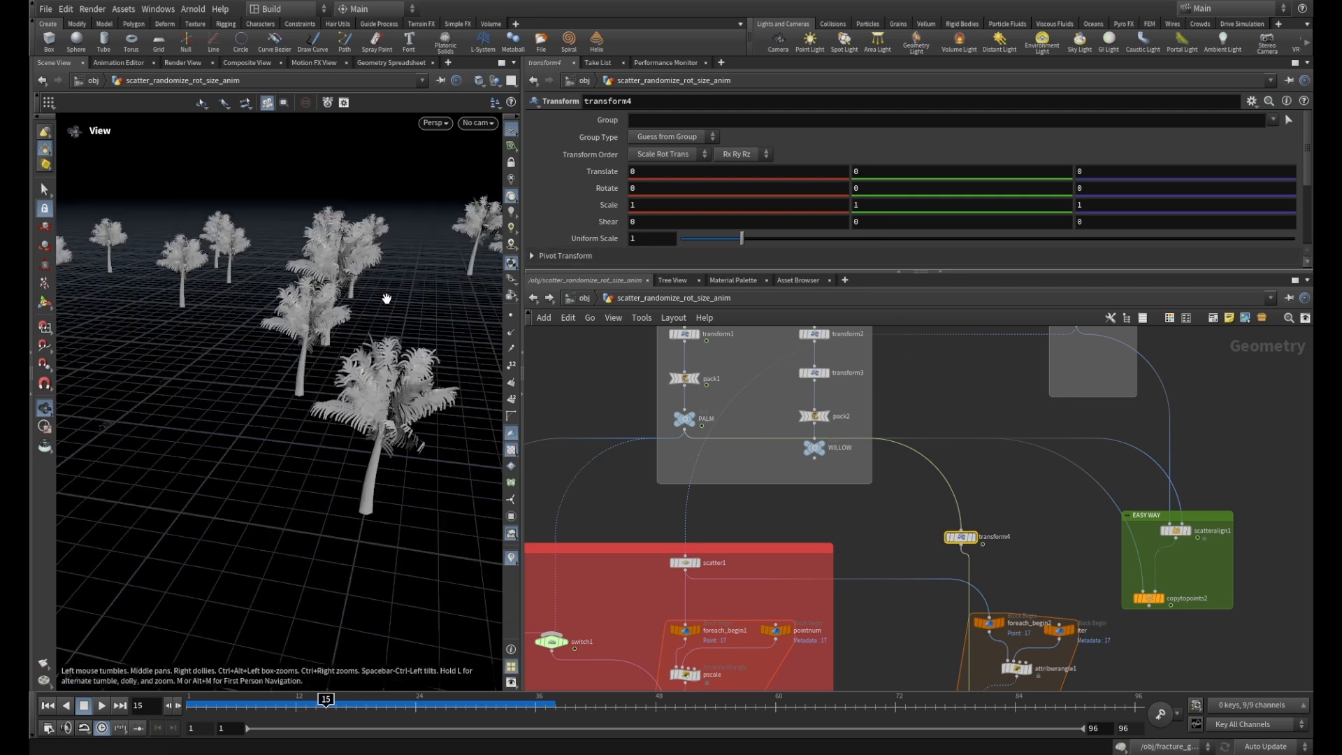
{"action": "middle_click_drag", "start_coordinate": [865, 190], "coordinate": [779, 188]}
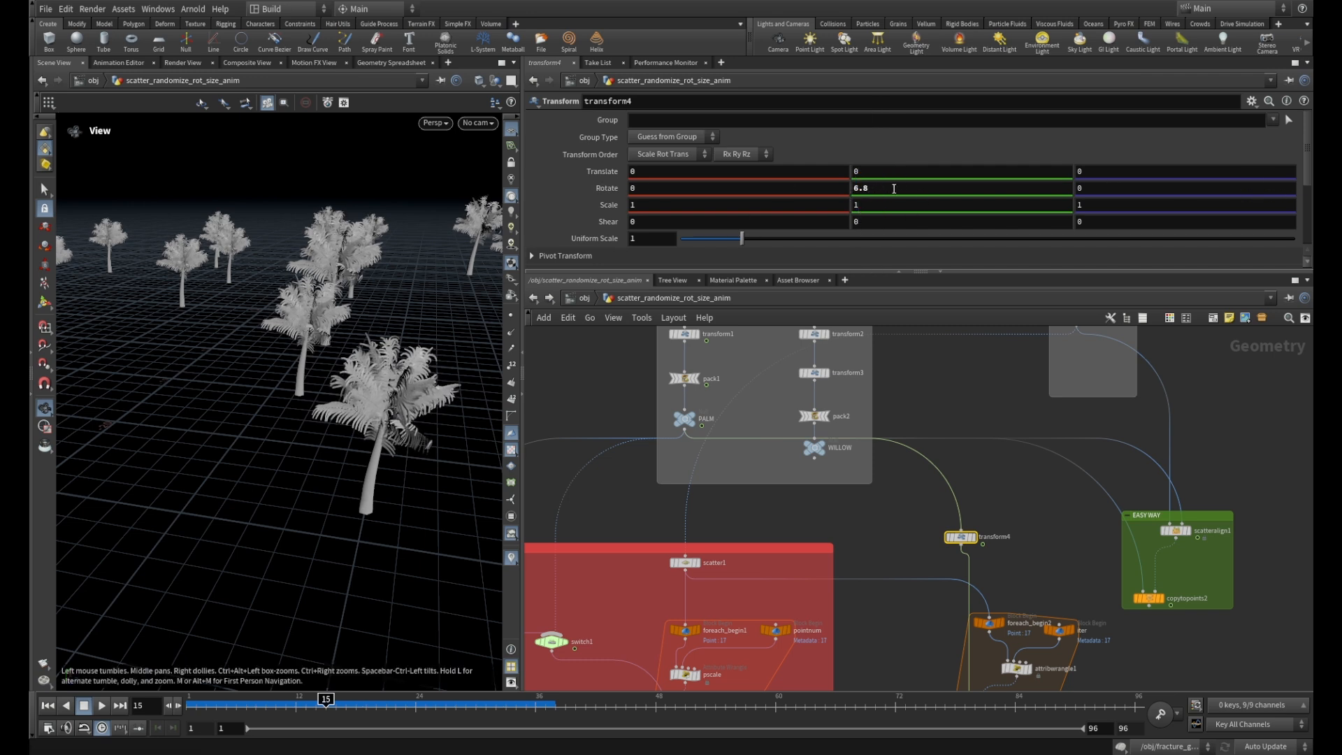
{"action": "double_click", "coordinate": [909, 189]}
Check the iter node's detail attributes and start transform4's Y rotation expression with detail('../iter/ to reference that node.
{"action": "scroll", "coordinate": [952, 369], "scroll_direction": "down", "scroll_amount": 2}
{"action": "scroll", "coordinate": [1021, 559], "scroll_direction": "up", "scroll_amount": 3}
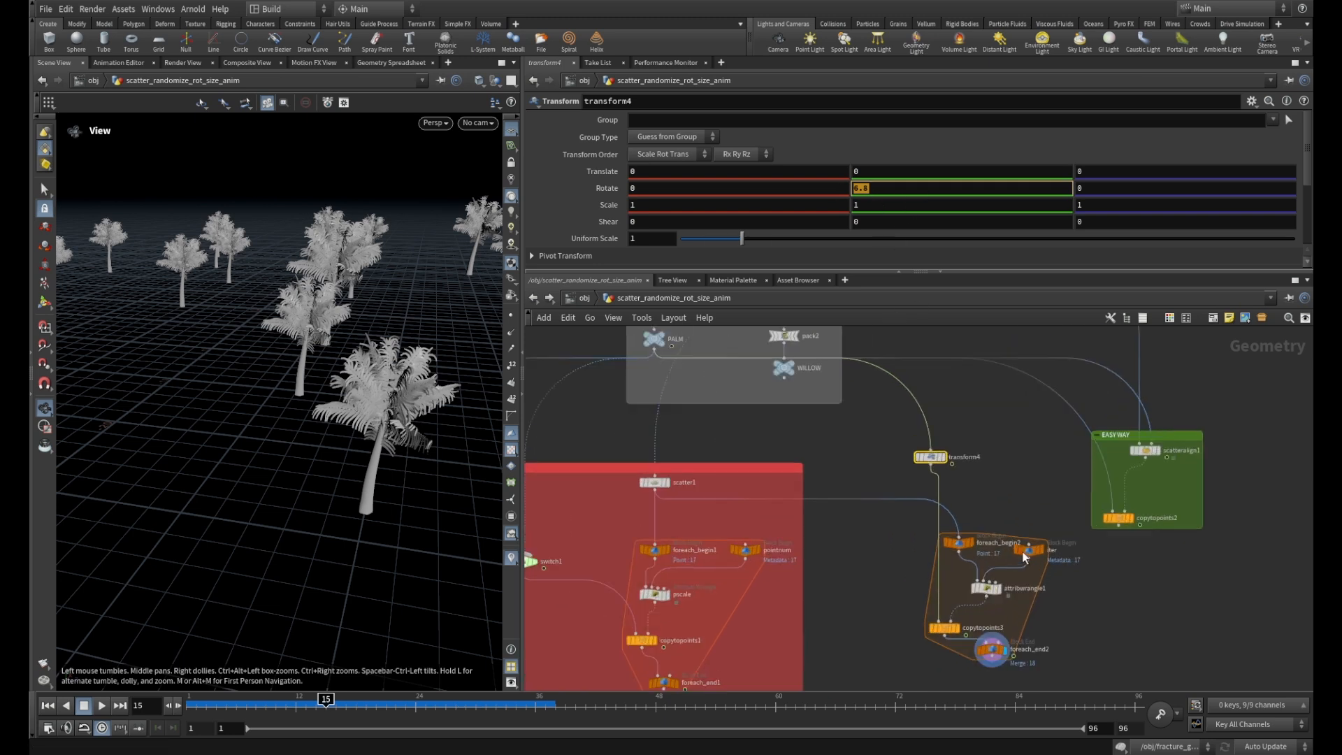
{"action": "left_click", "coordinate": [1034, 553]}
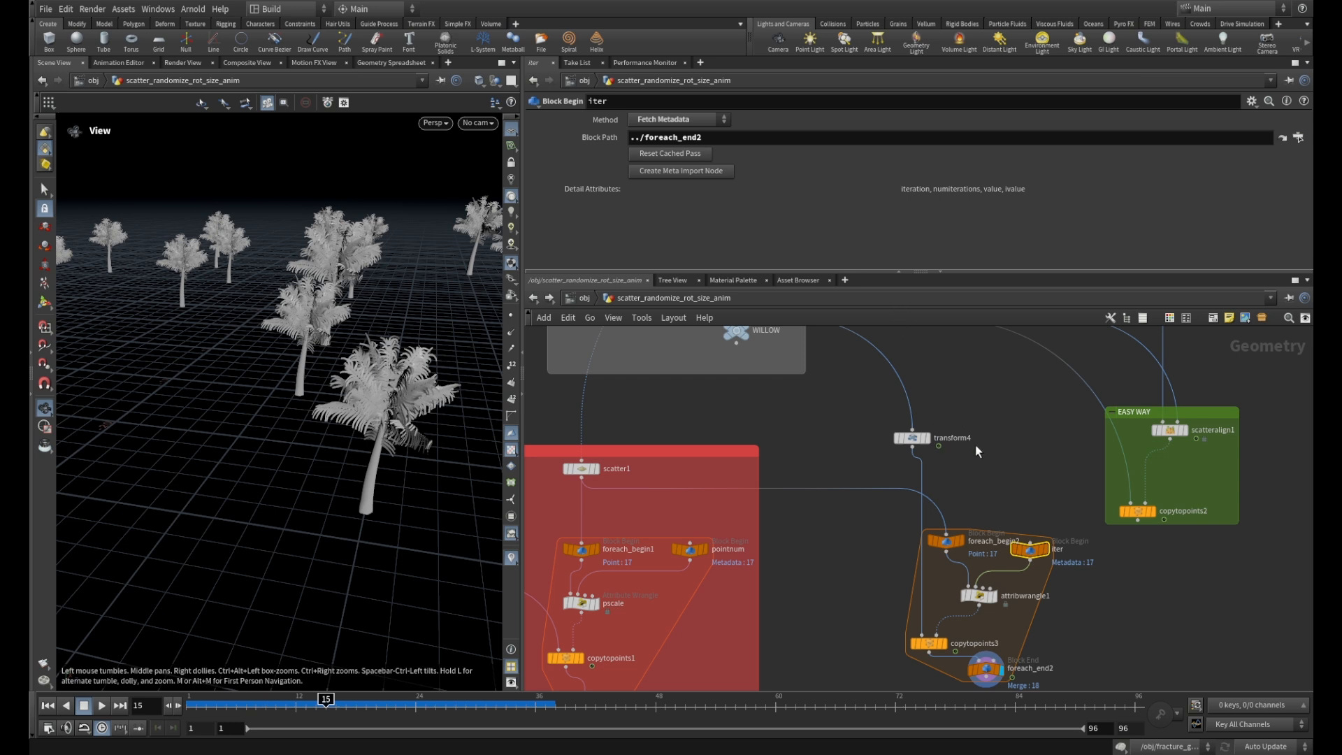
{"action": "scroll", "coordinate": [975, 451], "scroll_direction": "up", "scroll_amount": 3}
{"action": "left_click", "coordinate": [889, 507]}
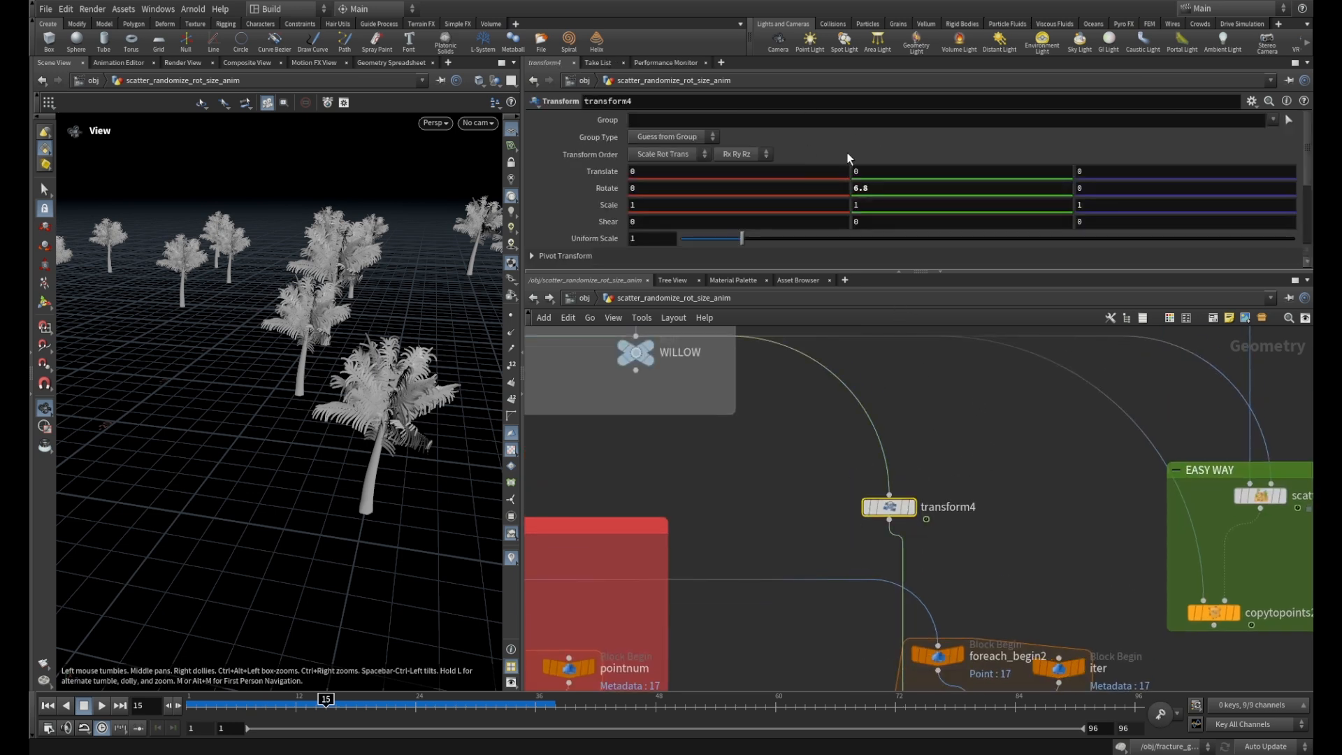
{"action": "left_click", "coordinate": [893, 192]}
{"action": "type", "text": "deta"}
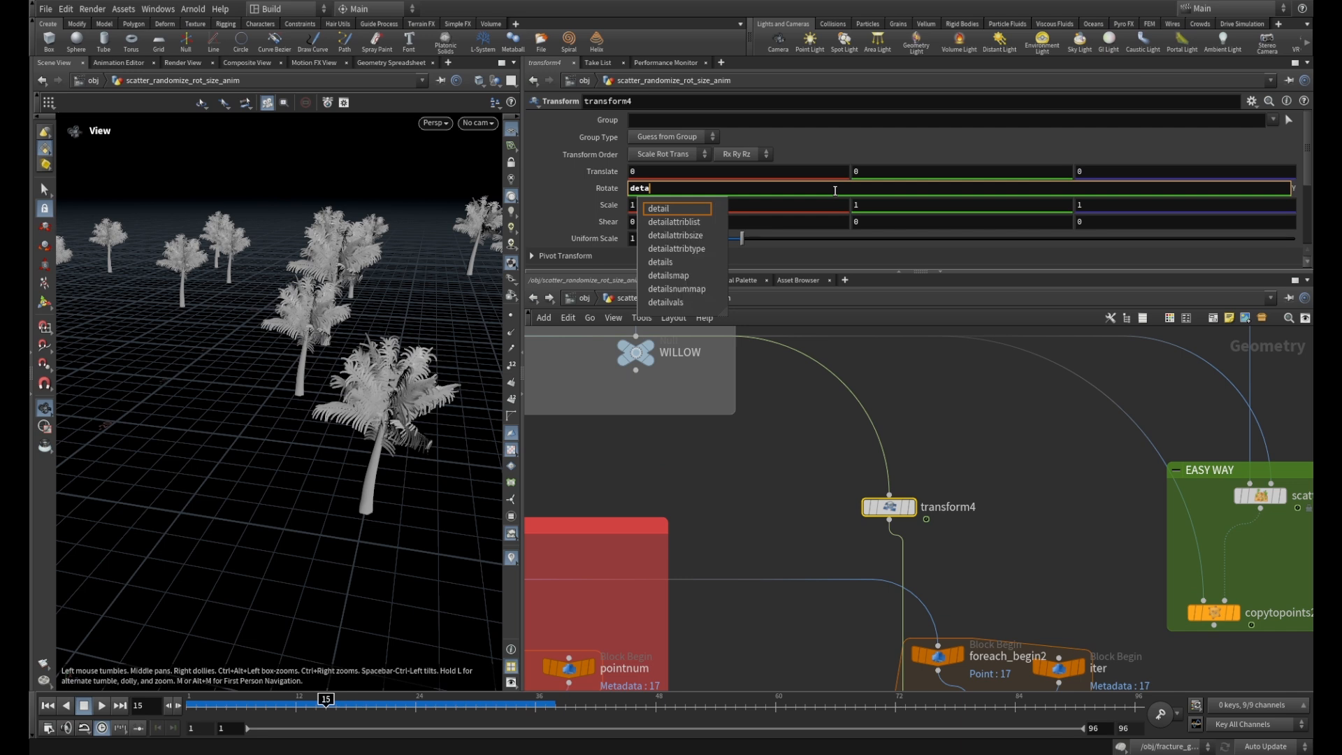
{"action": "left_click", "coordinate": [669, 208]}
{"action": "type", "text": "("}
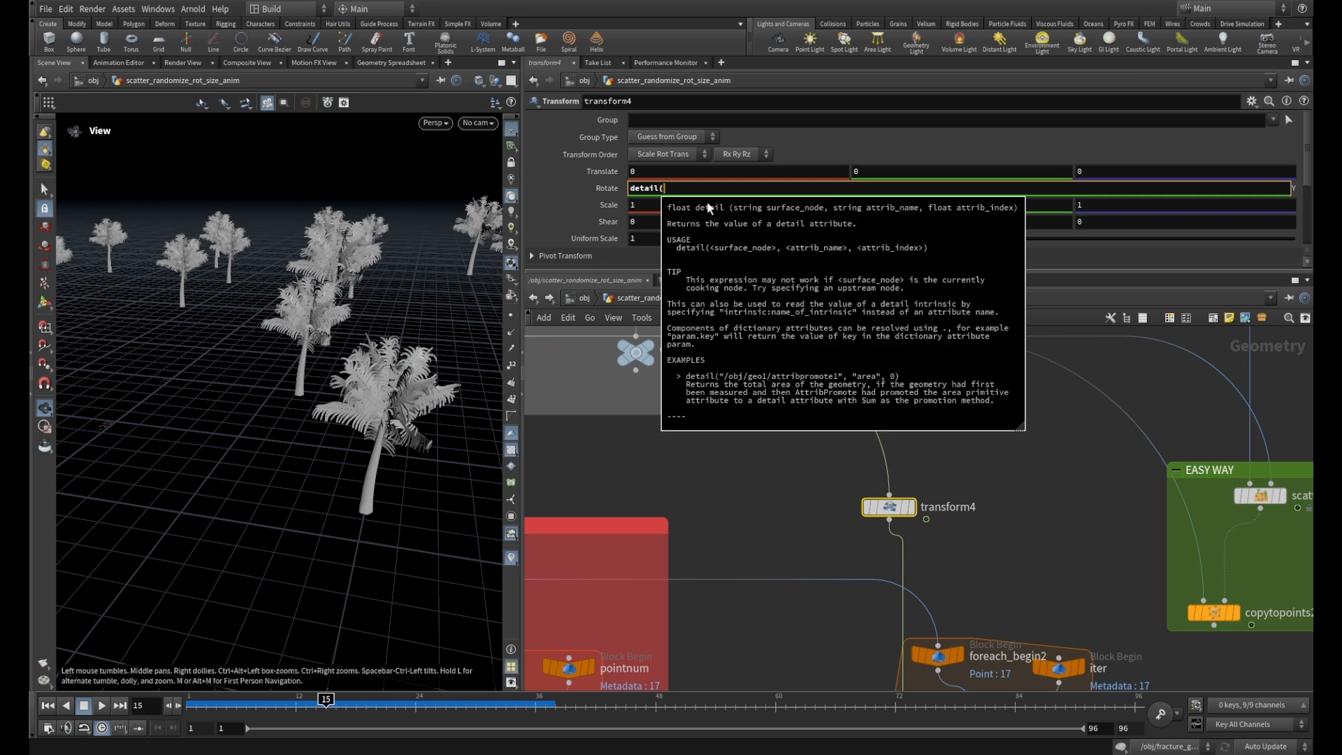
{"action": "type", "text": "'../"}
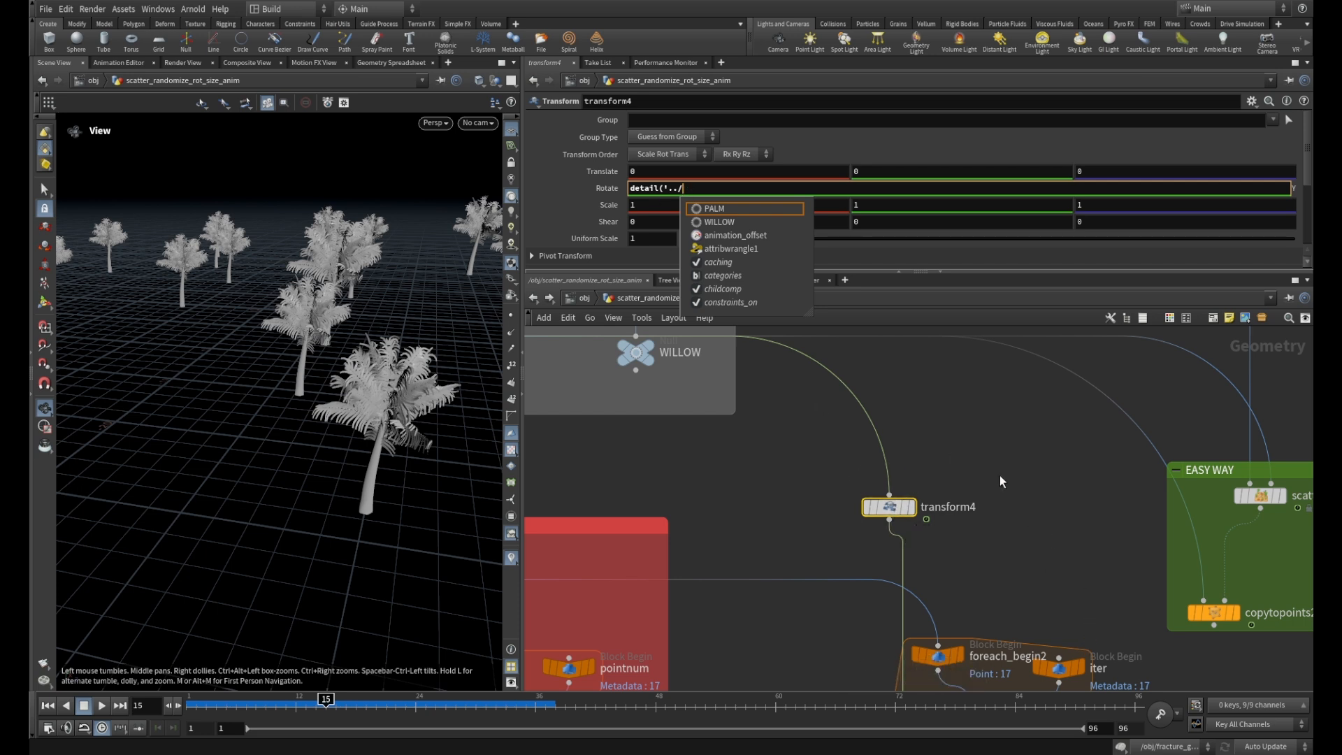
{"action": "scroll", "coordinate": [720, 254], "scroll_direction": "down", "scroll_amount": 5}
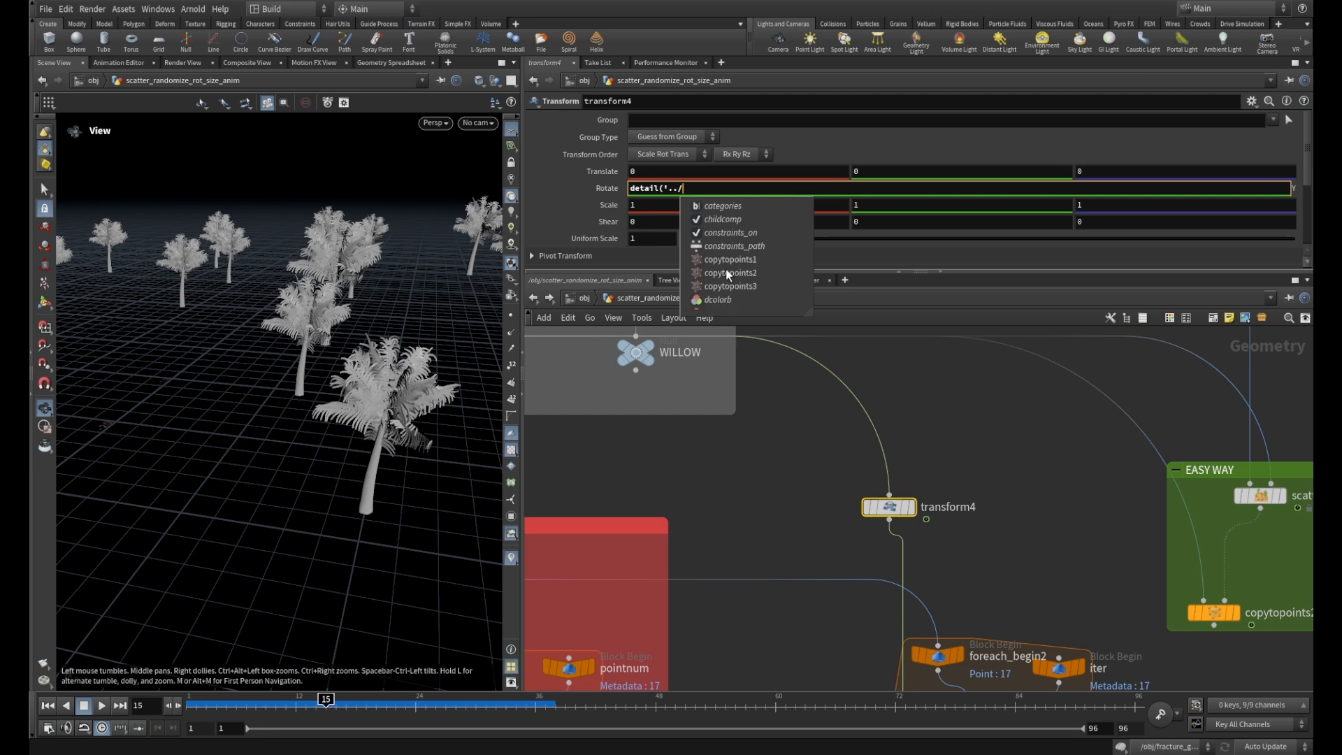
{"action": "scroll", "coordinate": [726, 269], "scroll_direction": "down", "scroll_amount": 6}
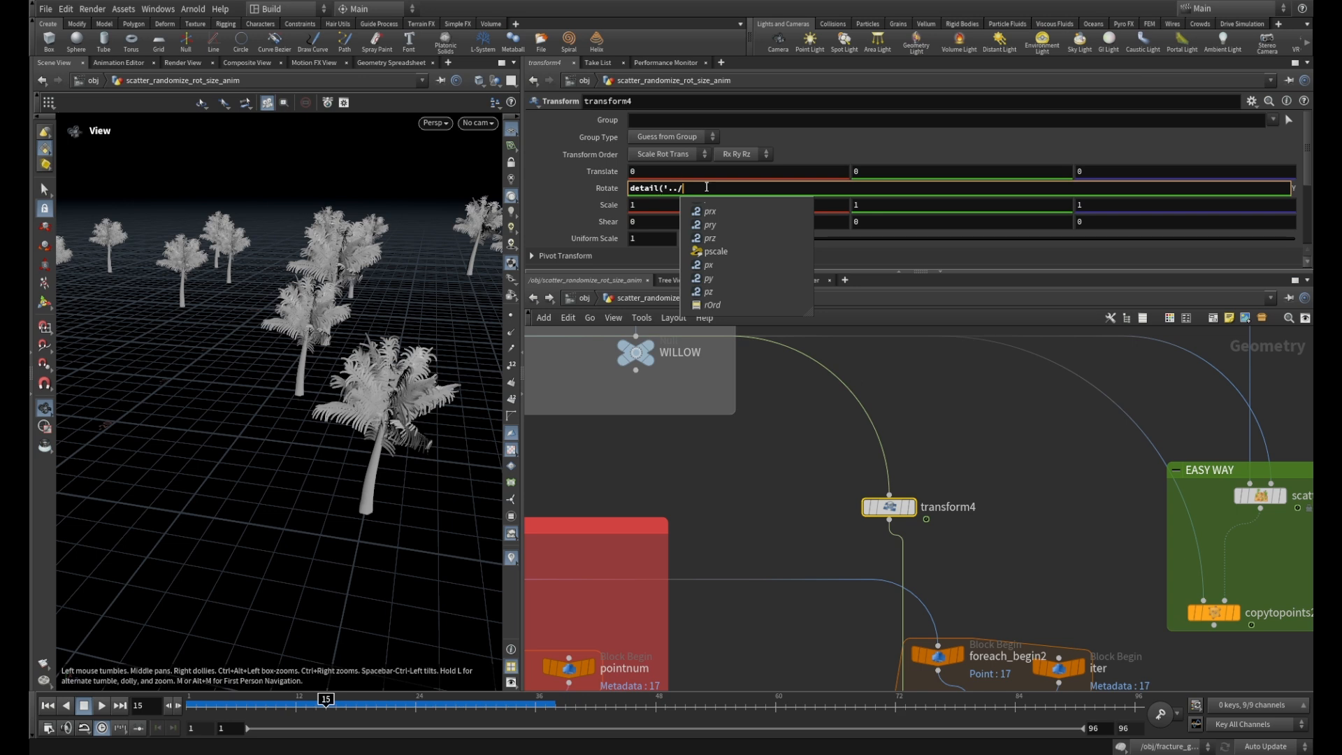
{"action": "type", "text": "it"}
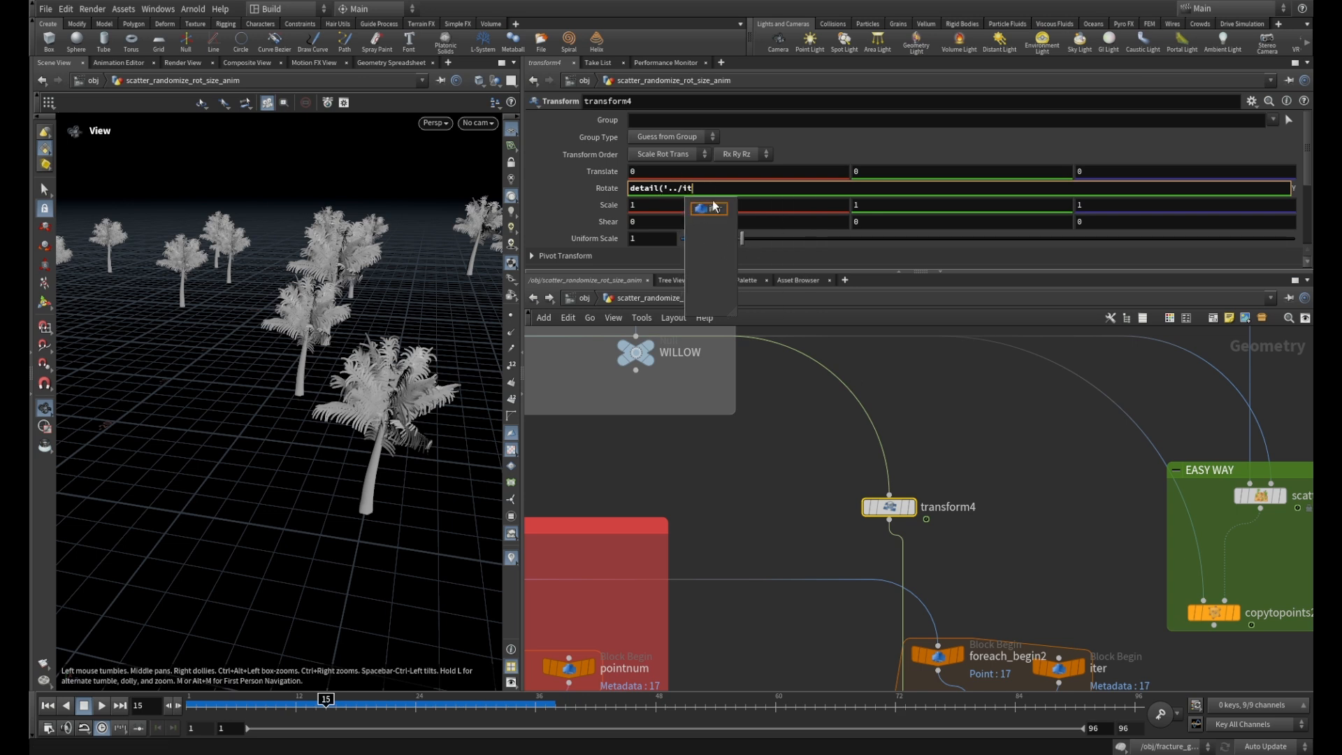
{"action": "left_click", "coordinate": [710, 210]}
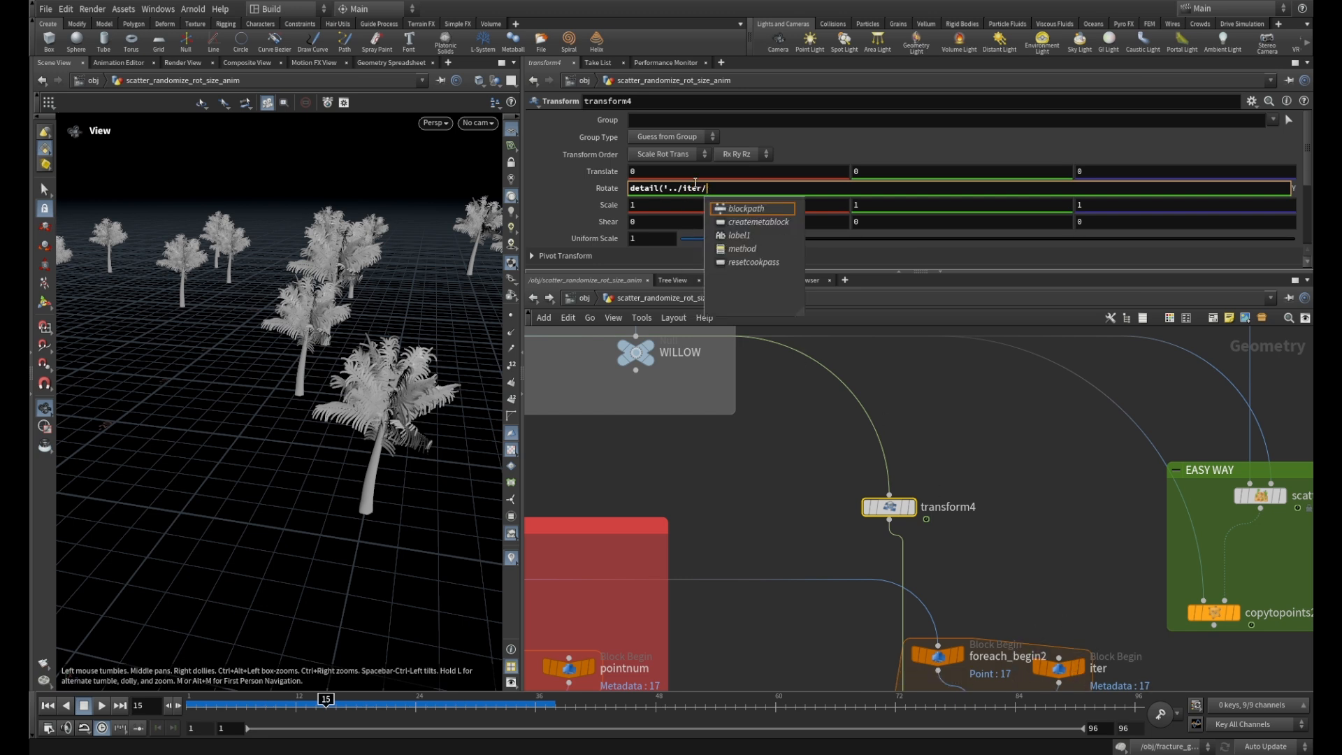
Complete transform4's Y rotation expression as detail('../iter/','iteration',0) and switch the parameter to show its evaluated value.
{"action": "type", "text": "',"}
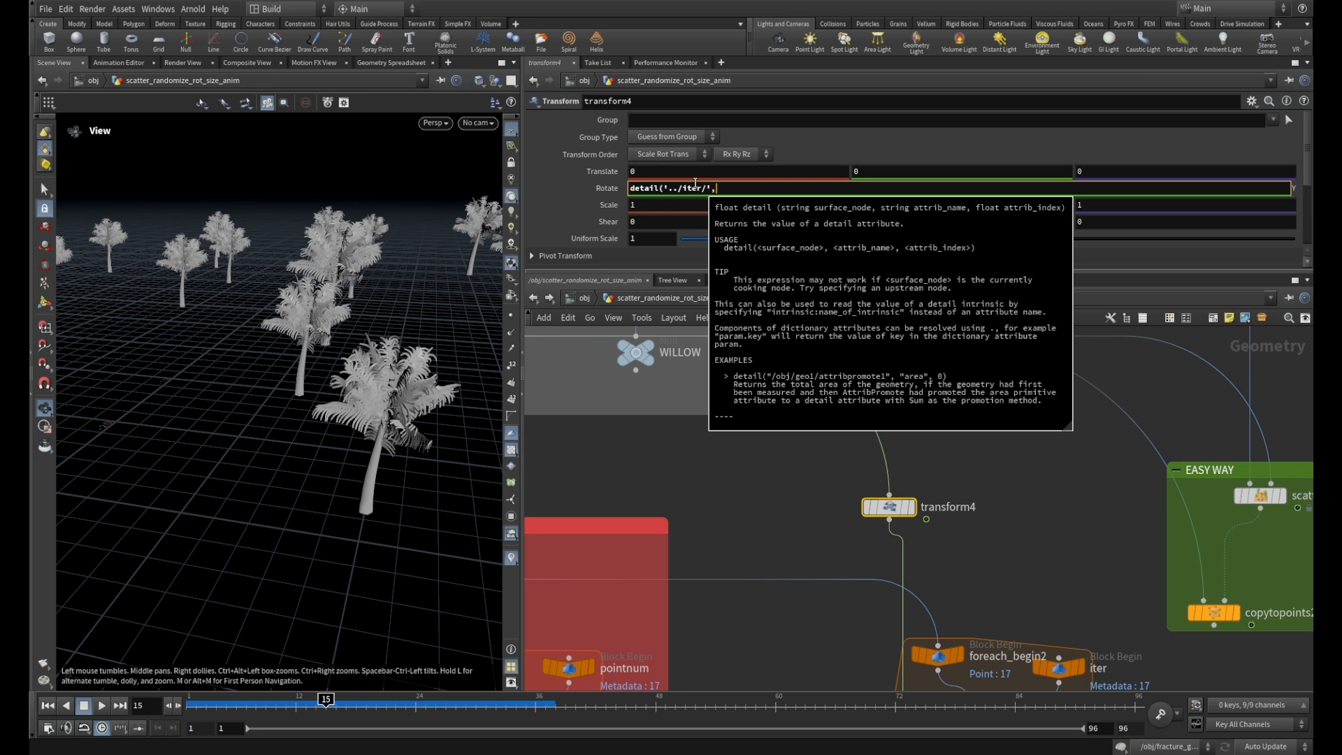
{"action": "type", "text": "''"}
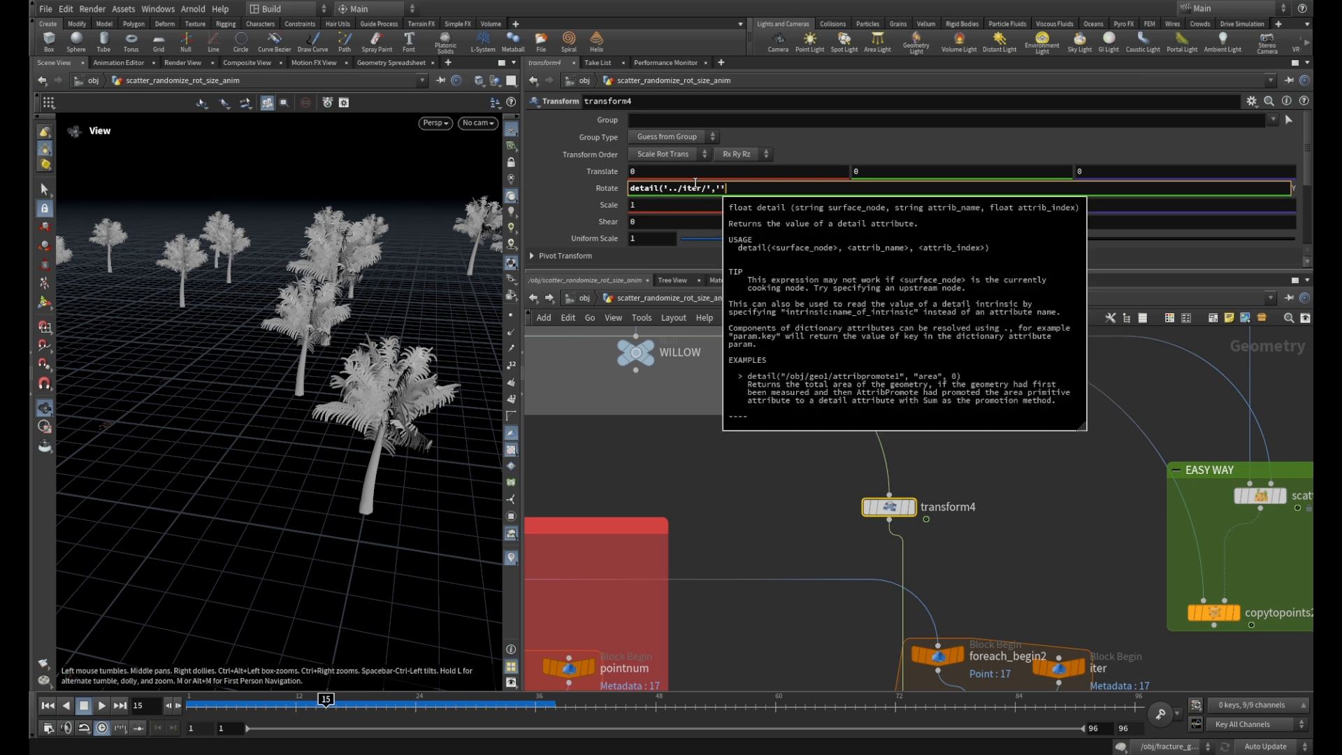
{"action": "left_click", "coordinate": [721, 188]}
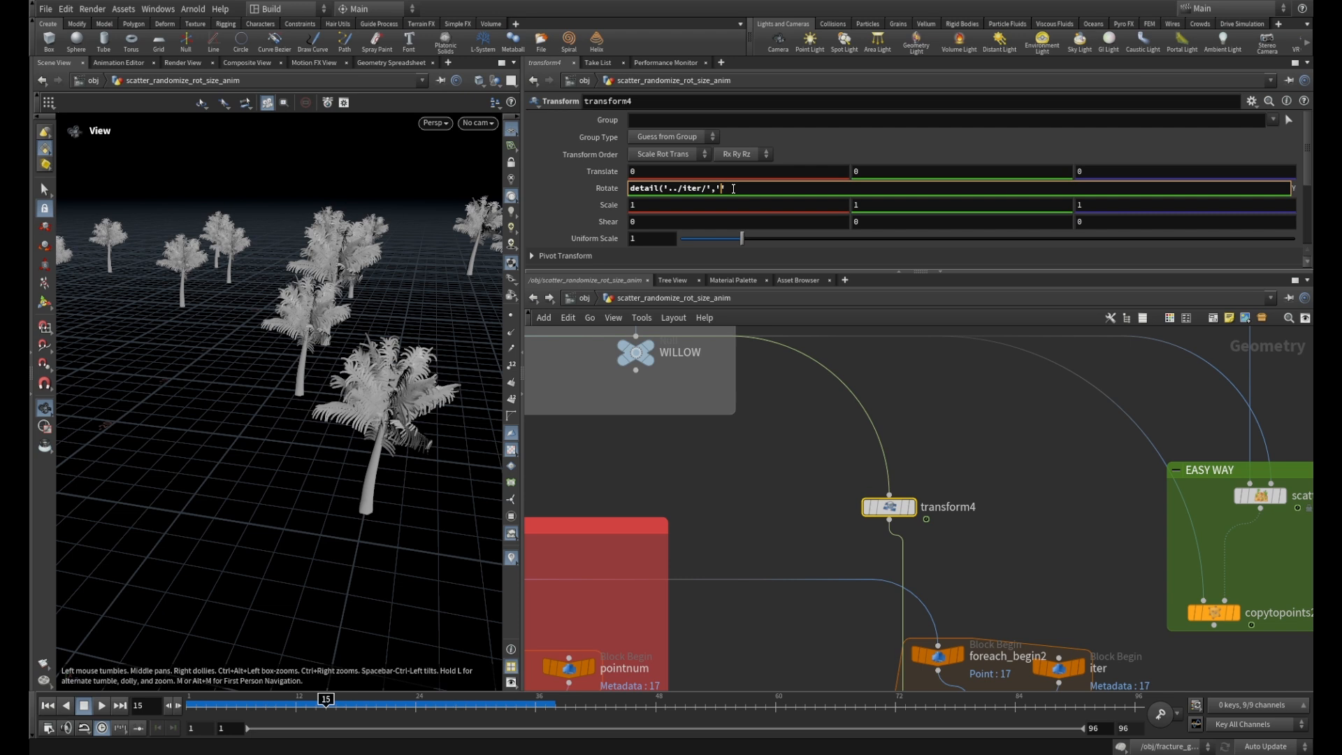
{"action": "type", "text": "iteration"}
{"action": "left_click", "coordinate": [777, 188]}
{"action": "type", "text": ",0"}
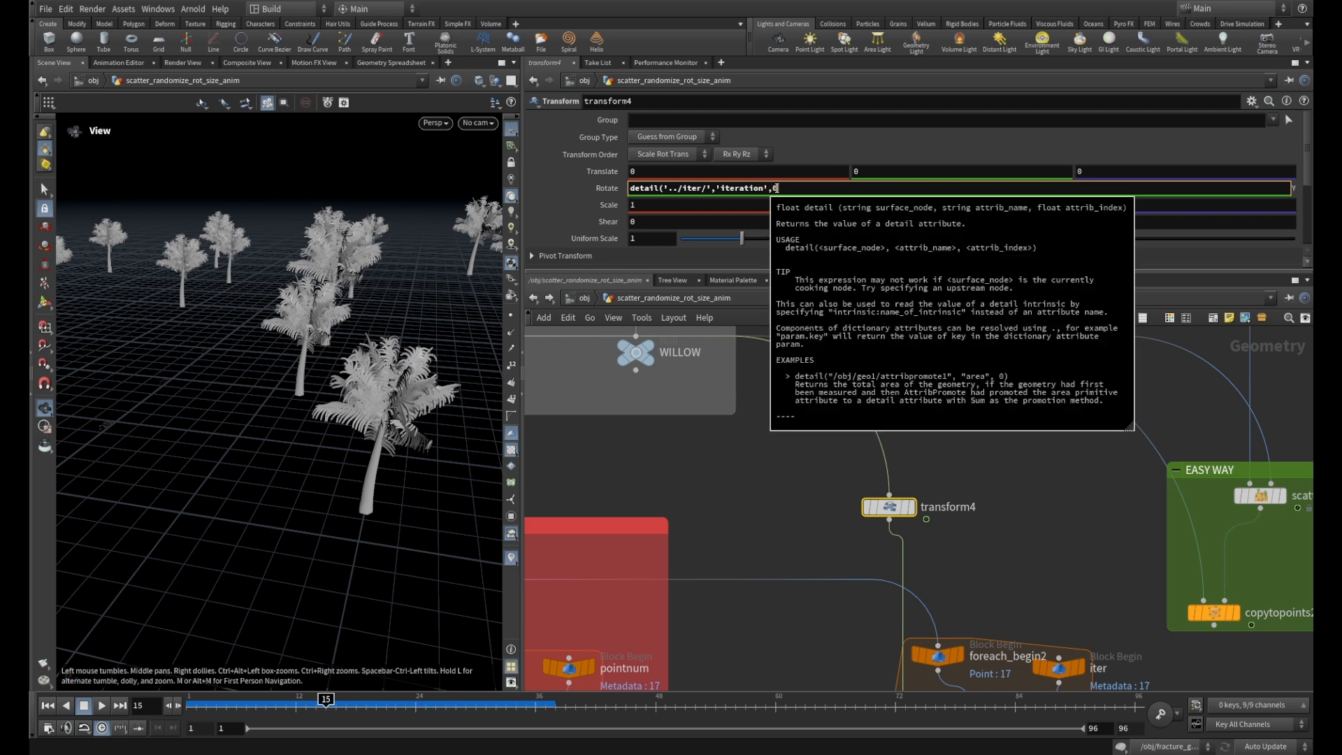
{"action": "type", "text": ")"}
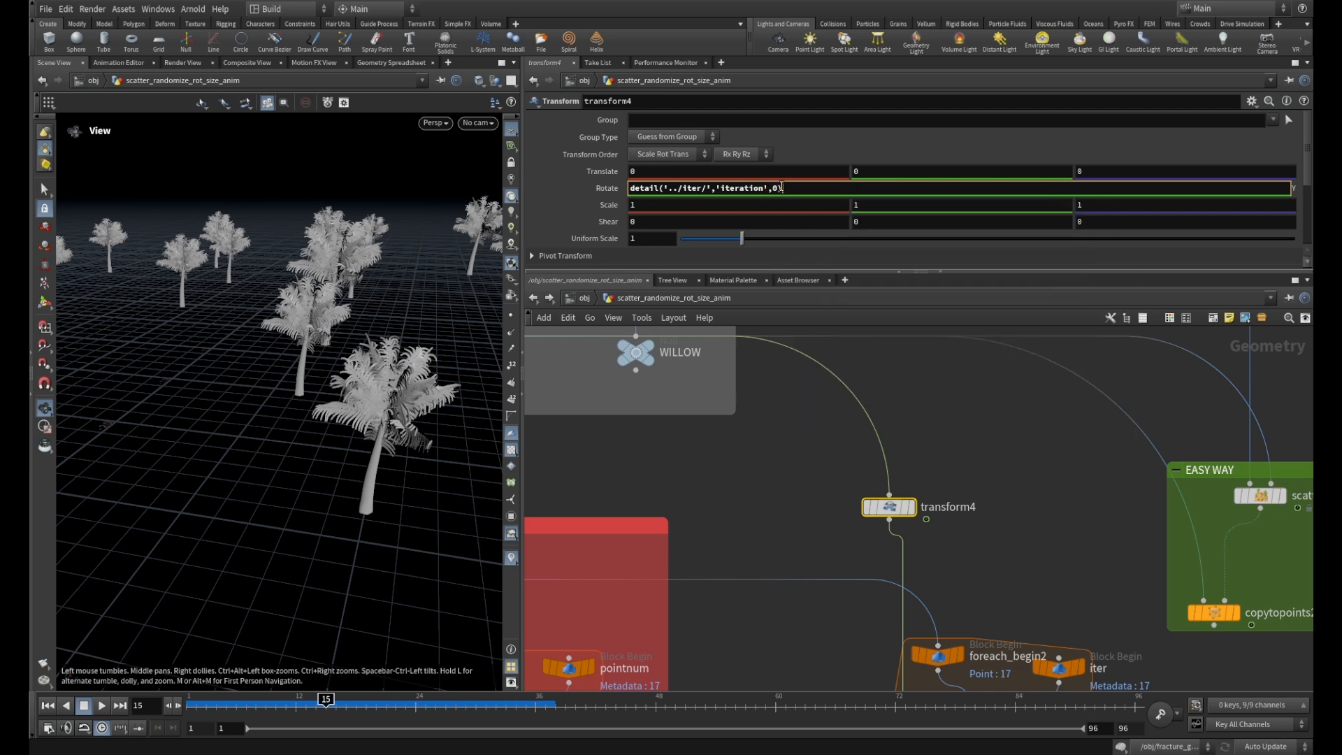
{"action": "left_click", "coordinate": [932, 408]}
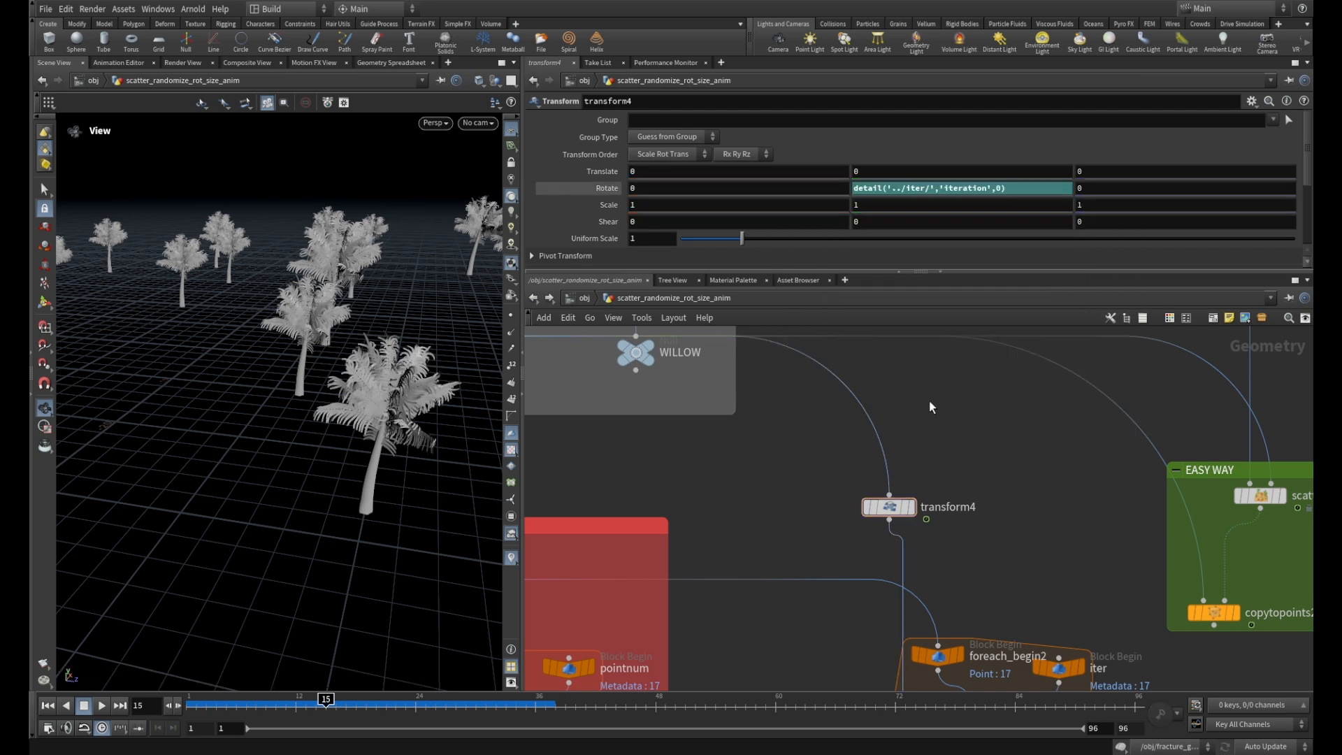
{"action": "left_click", "coordinate": [596, 189]}
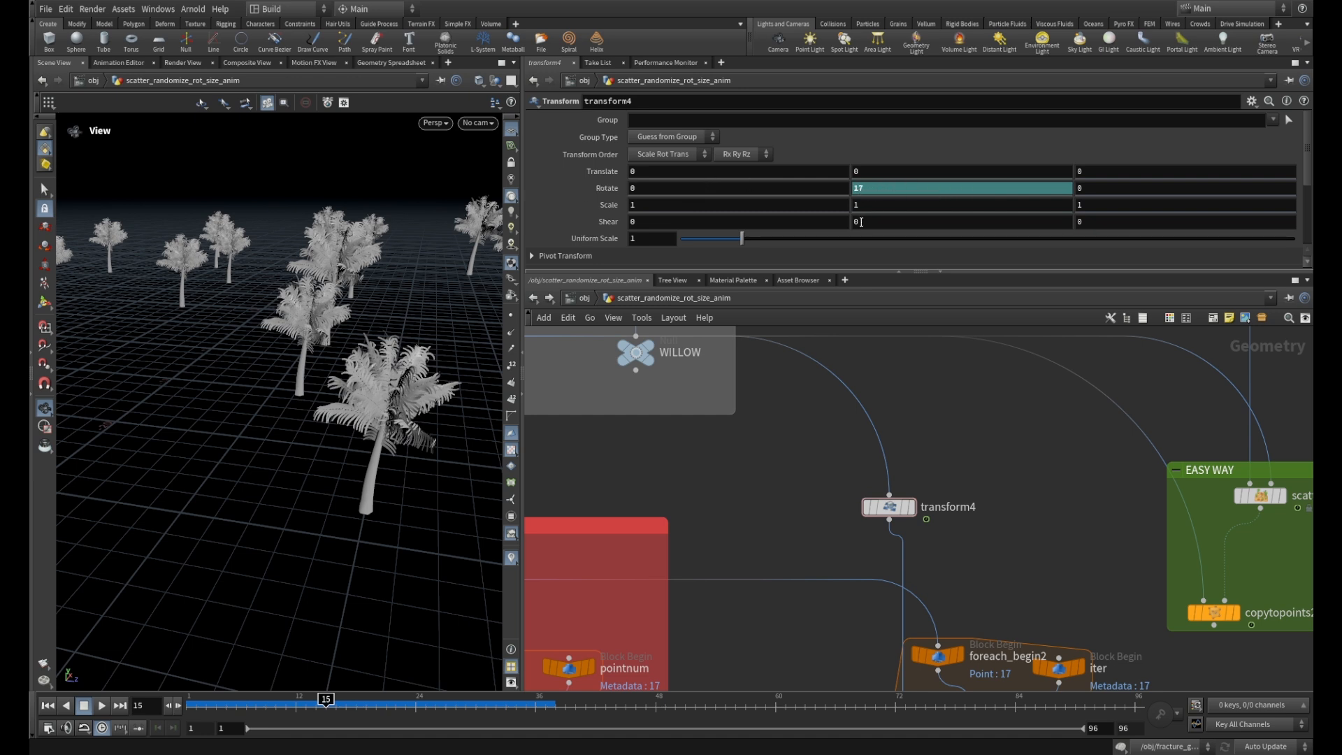
Compare scatter1's total count with transform4's Y rotation value, and examine the palms' orientation from above and from the side.
{"action": "scroll", "coordinate": [1017, 581], "scroll_direction": "down", "scroll_amount": 3}
{"action": "middle_click_drag", "start_coordinate": [1050, 583], "coordinate": [1018, 420]}
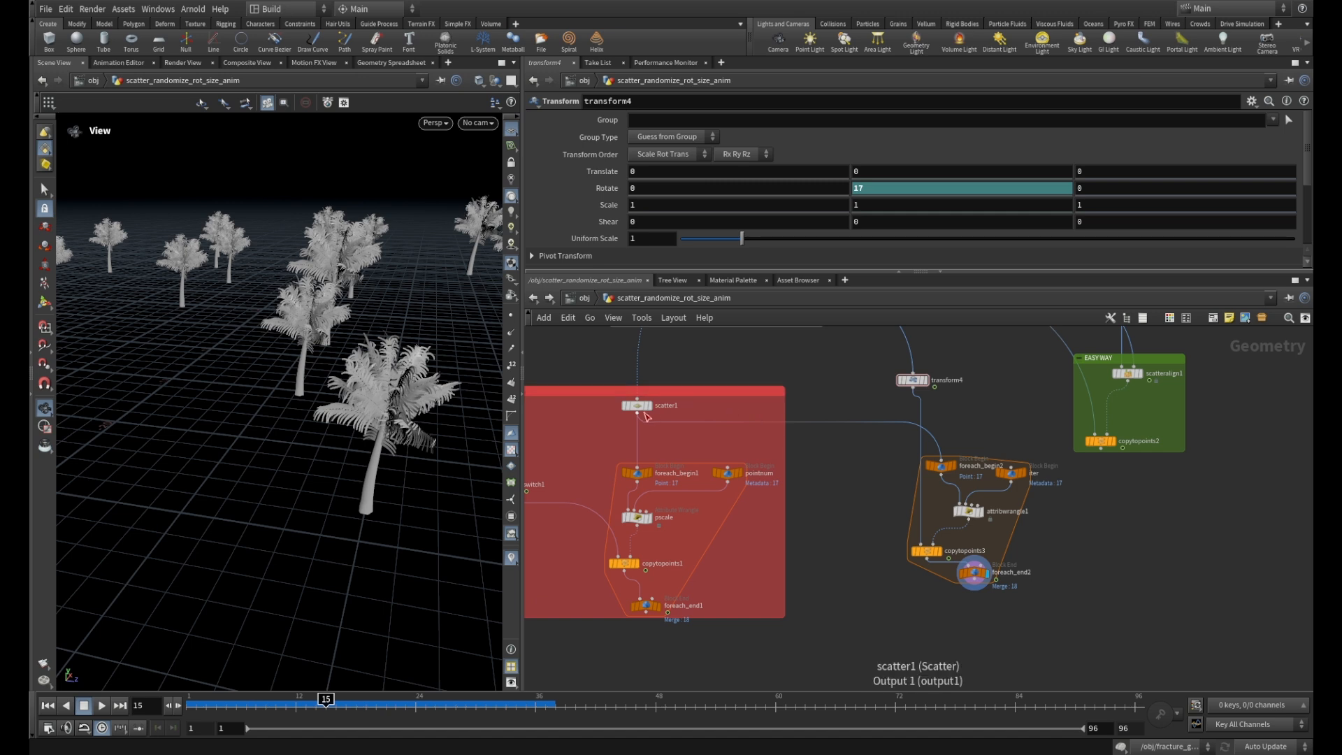
{"action": "left_click", "coordinate": [638, 406]}
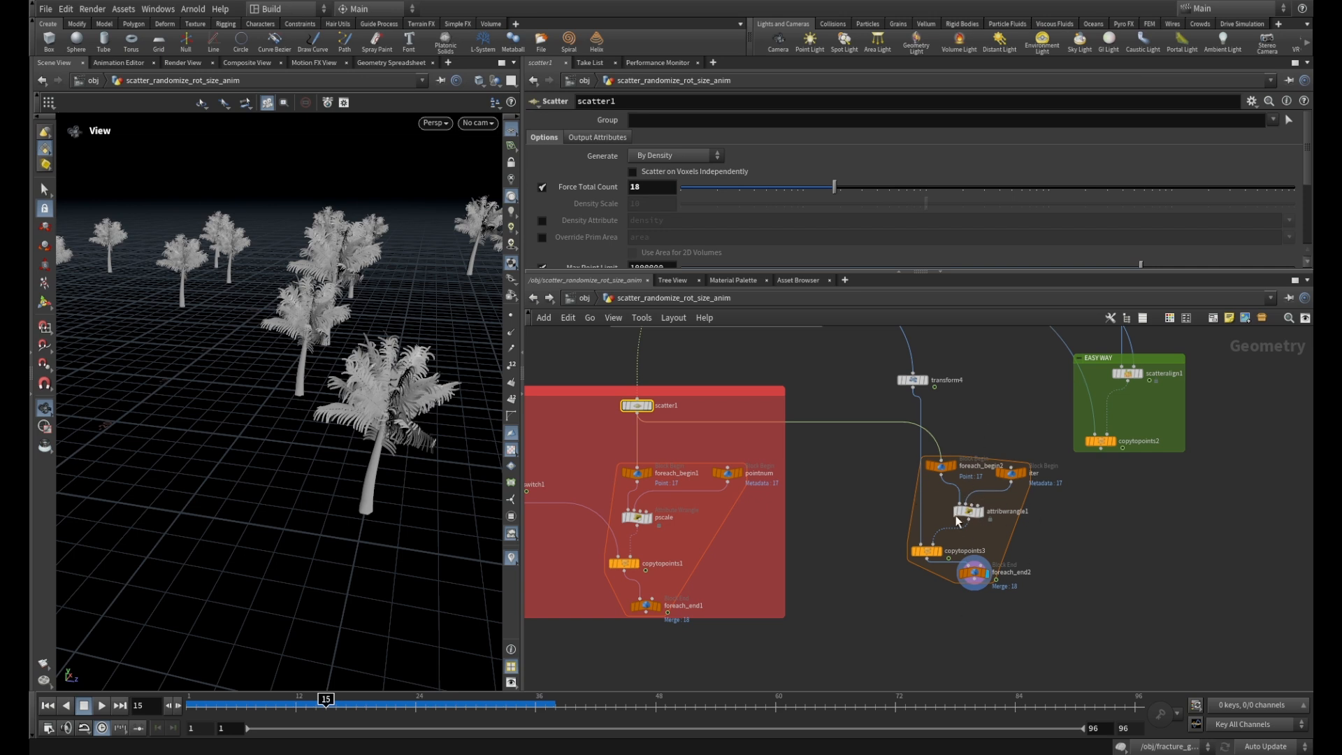
{"action": "scroll", "coordinate": [1023, 537], "scroll_direction": "up", "scroll_amount": 2}
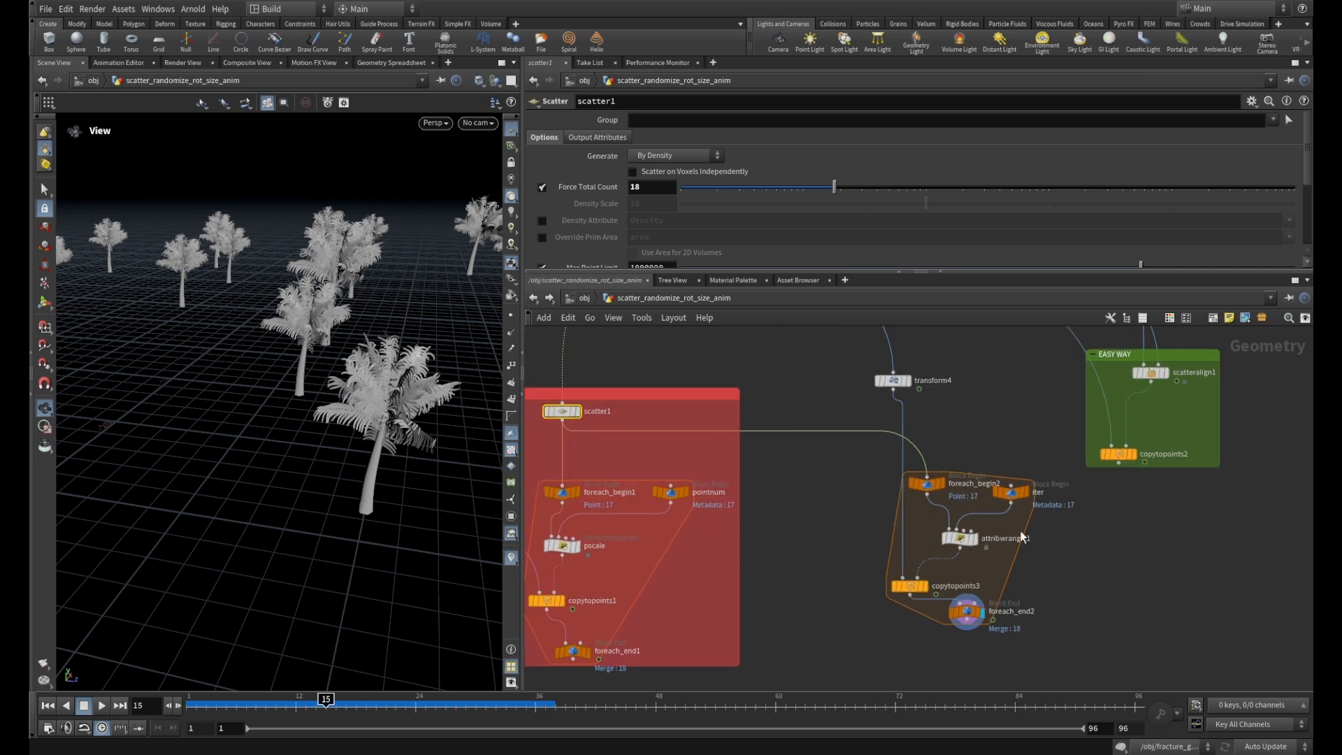
{"action": "left_click", "coordinate": [892, 381]}
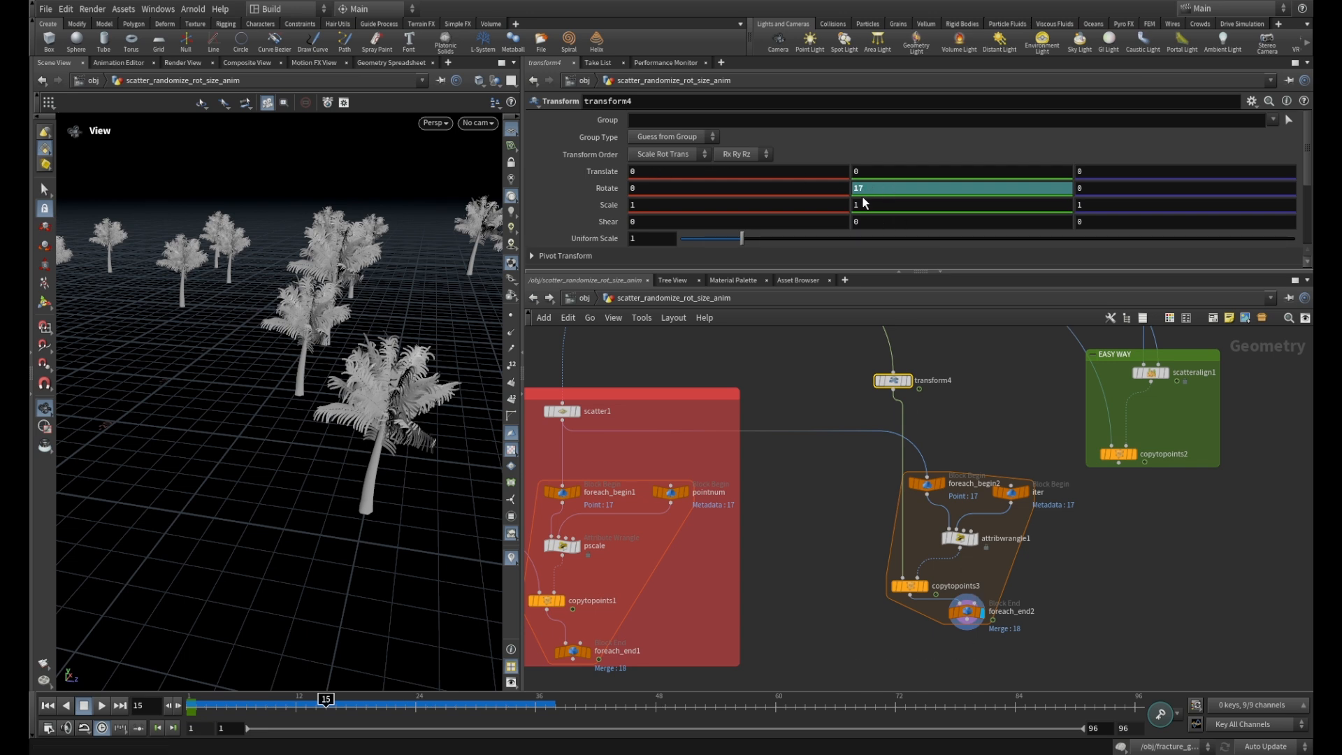
{"action": "middle_click_drag", "start_coordinate": [1000, 396], "coordinate": [996, 442]}
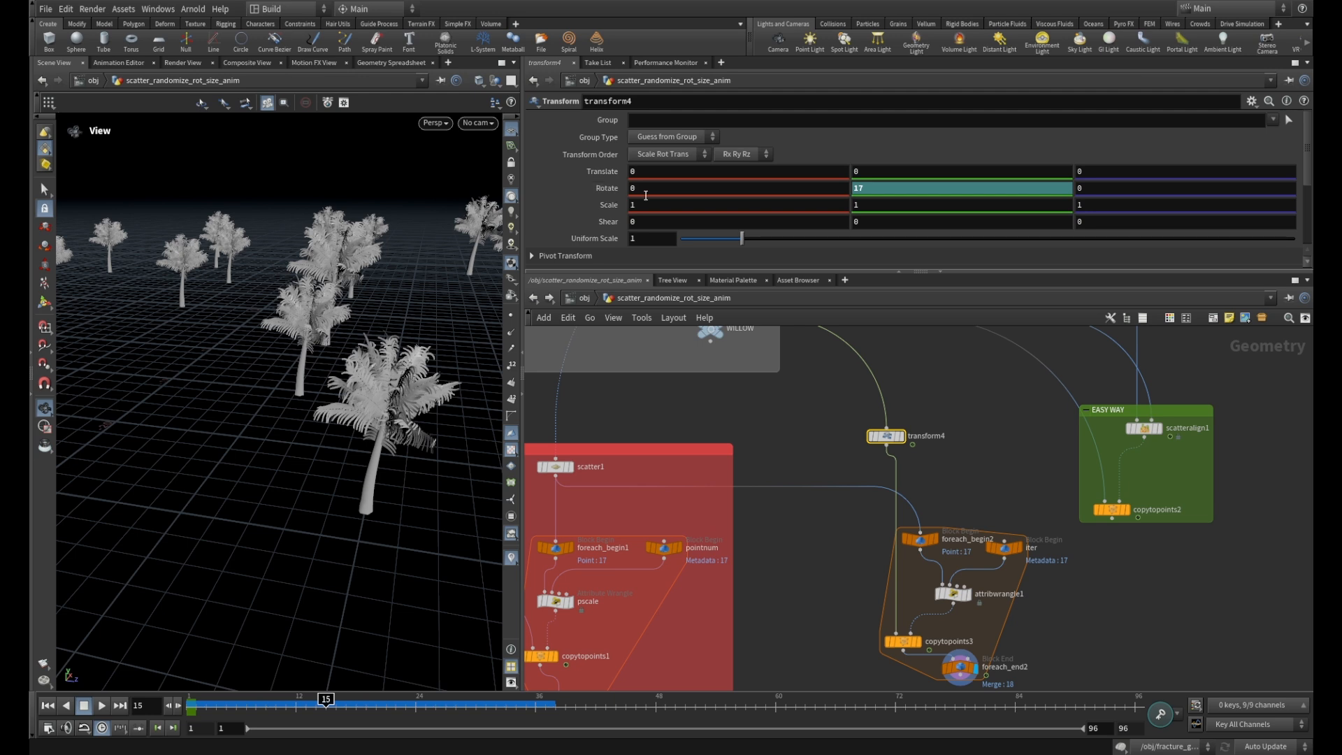
{"action": "right_click_drag", "start_coordinate": [358, 256], "coordinate": [277, 192]}
{"action": "left_click_drag", "start_coordinate": [277, 192], "coordinate": [220, 272]}
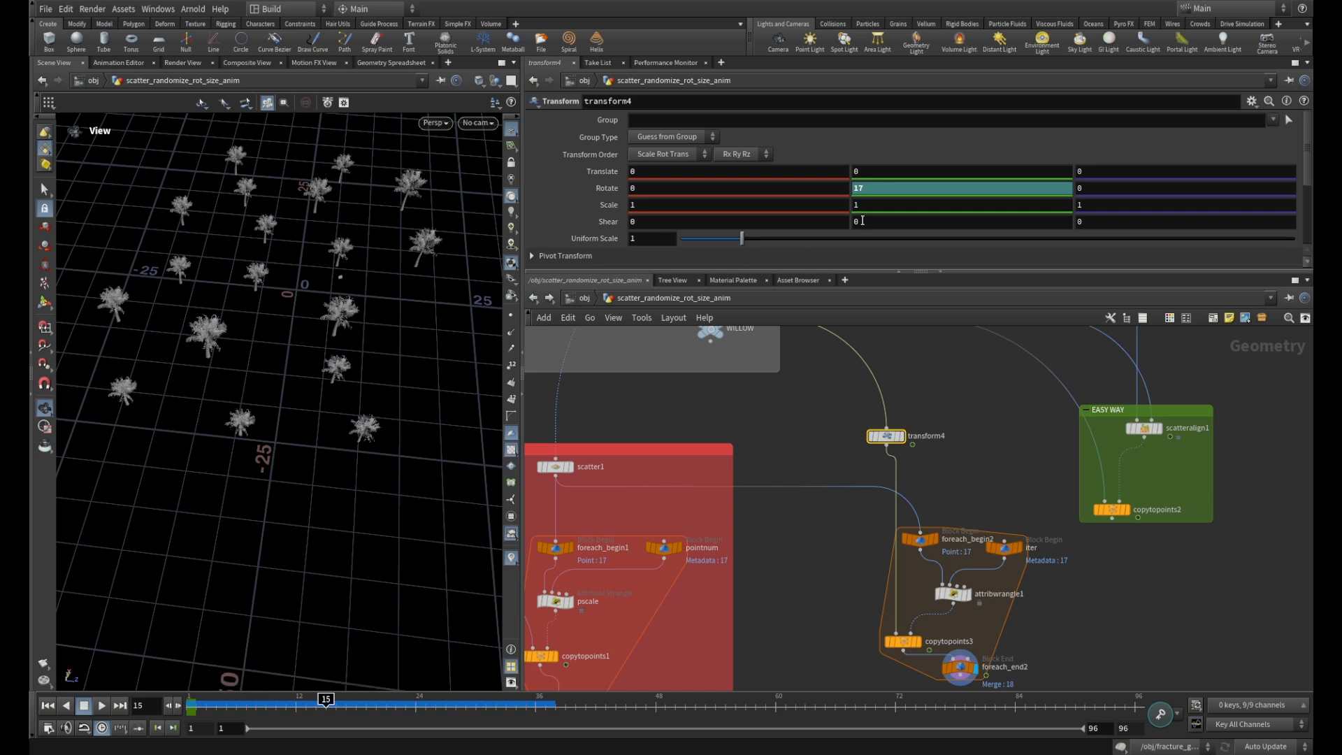
{"action": "left_click_drag", "start_coordinate": [375, 365], "coordinate": [370, 302]}
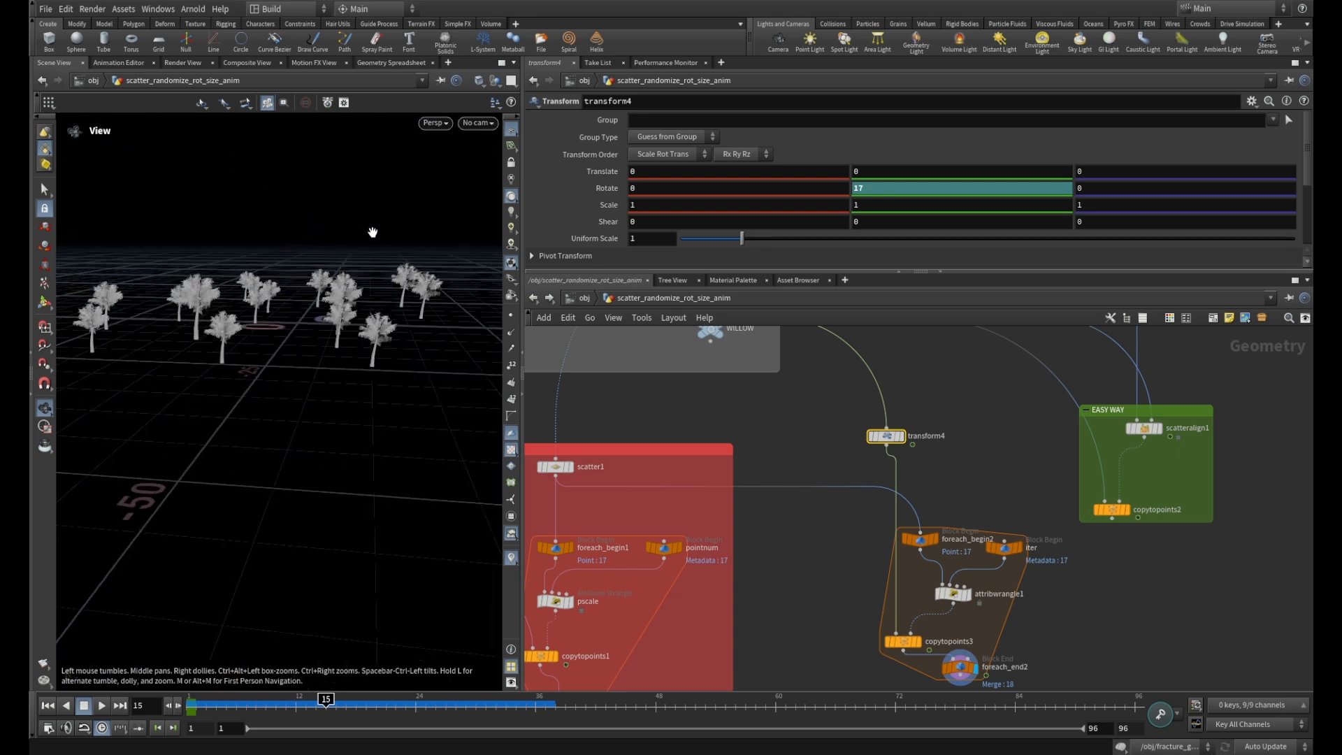
{"action": "mouse_move", "coordinate": [371, 232]}
{"action": "left_mouse_down"}
{"action": "mouse_move", "coordinate": [341, 249]}
{"action": "mouse_move", "coordinate": [372, 245]}
{"action": "left_mouse_up"}
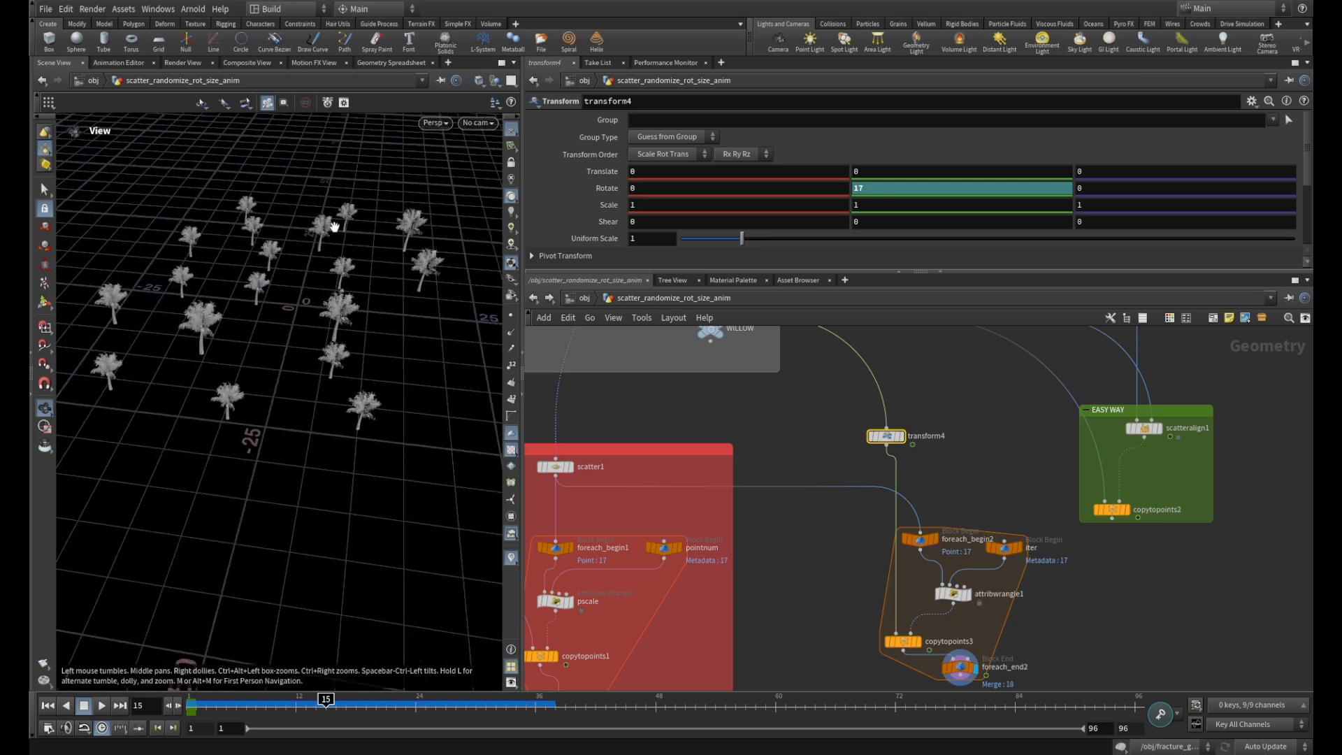
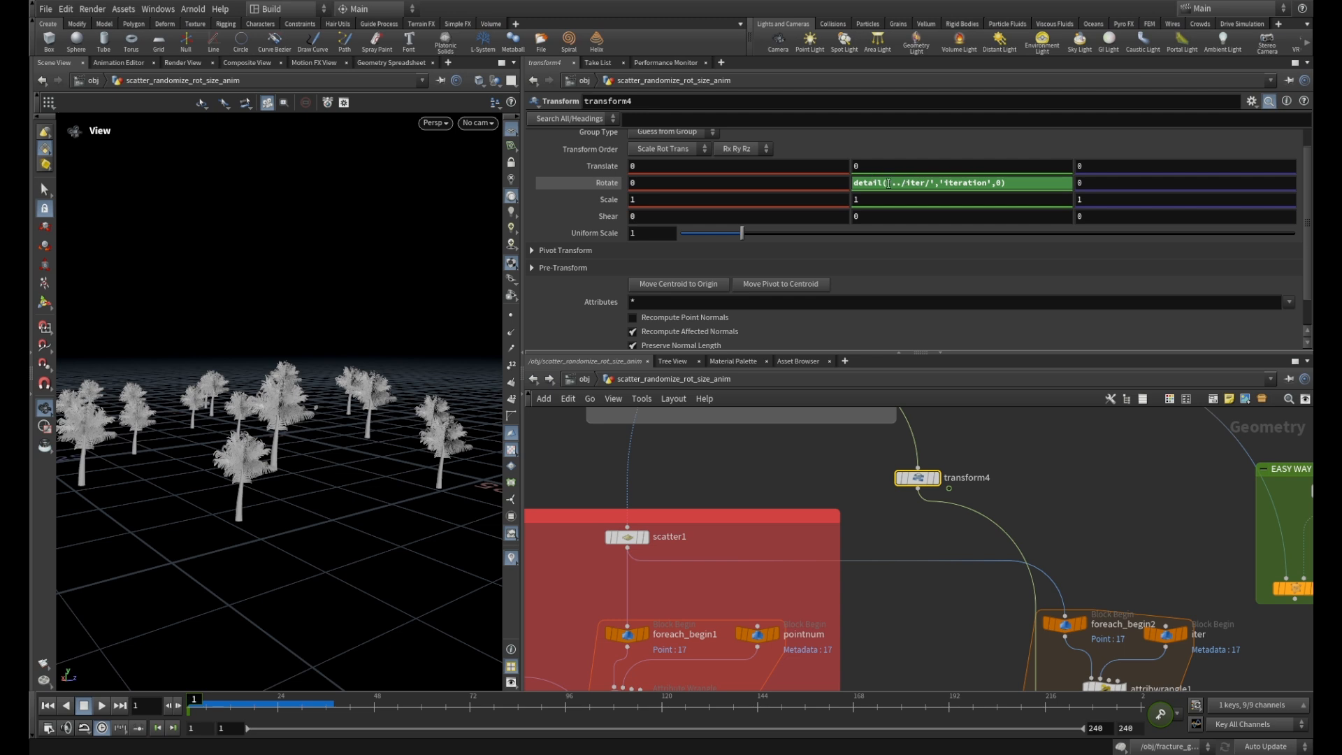
Open transform4's Y rotation expression in the expression editor and wrap it as rand(detail('../iter/','iteration',0)).
{"action": "left_click", "coordinate": [875, 182]}
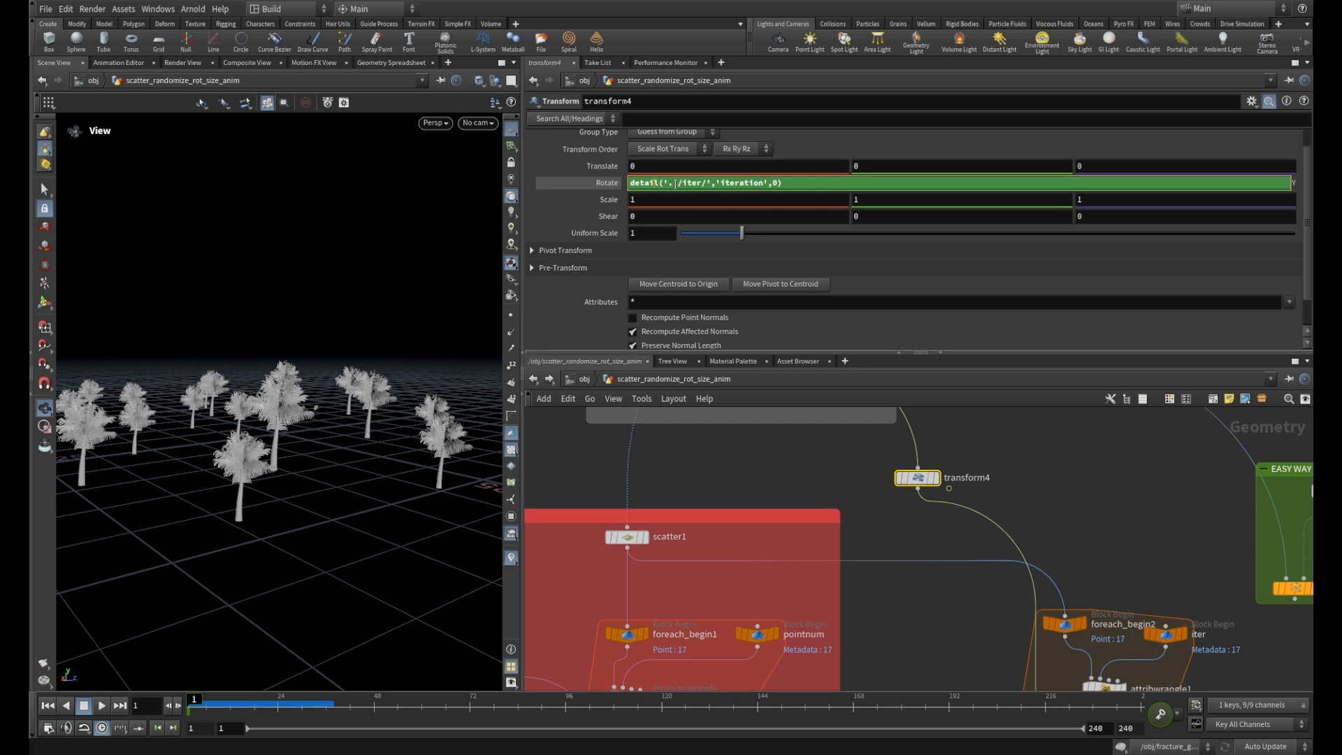
{"action": "key", "text": "alt+e"}
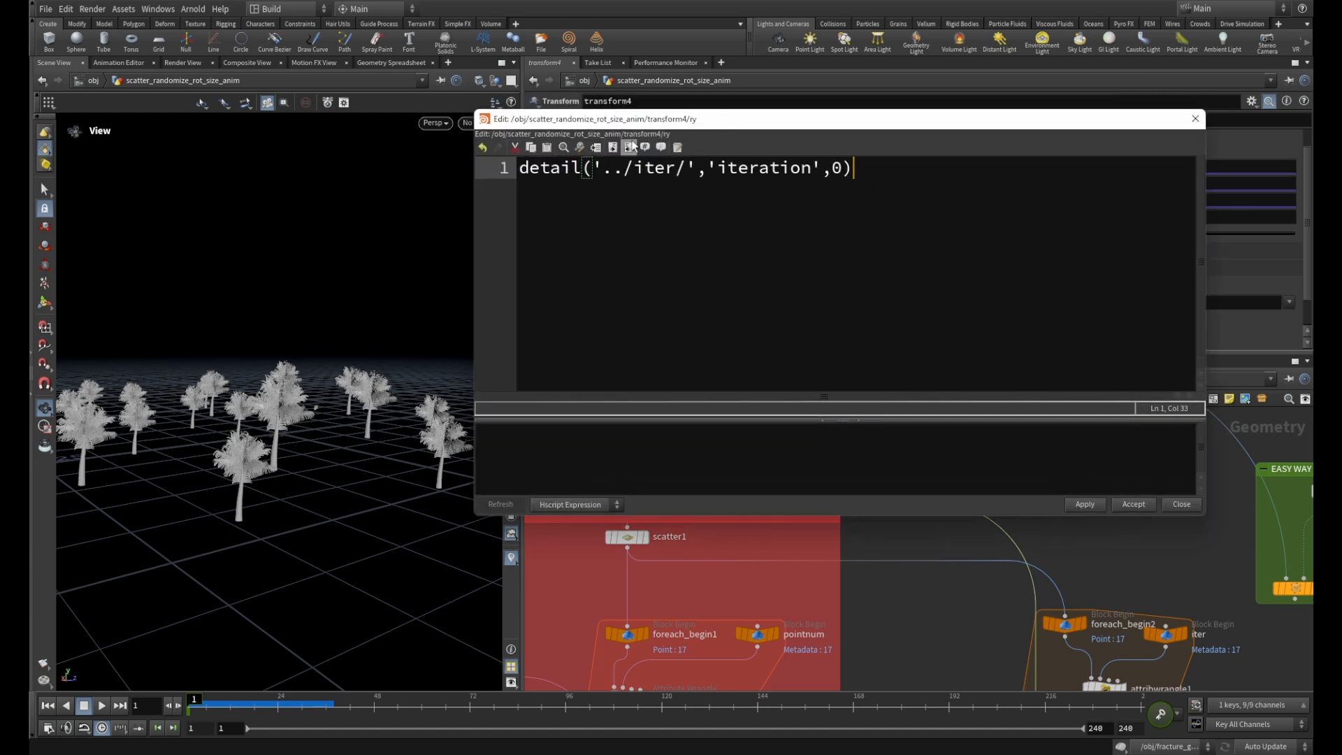
{"action": "left_click", "coordinate": [527, 168]}
{"action": "type", "text": "rand("}
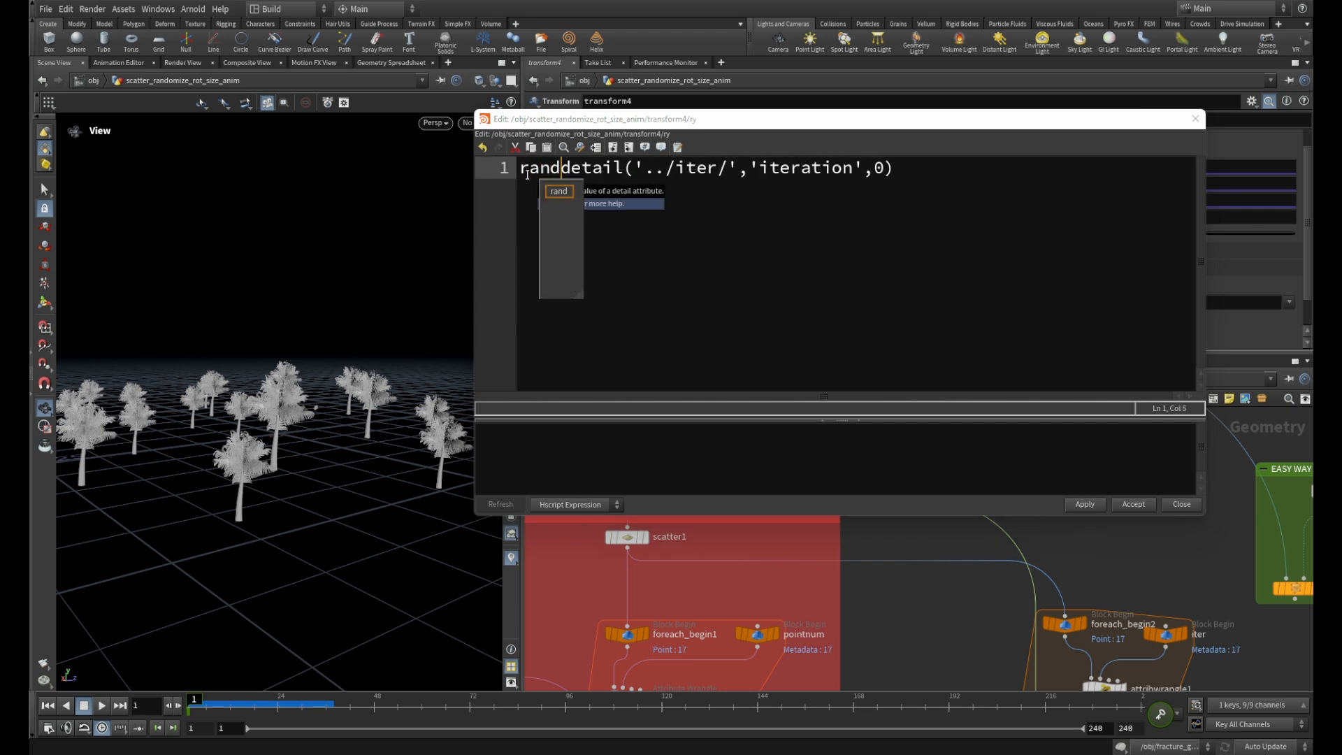
{"action": "left_click", "coordinate": [909, 167]}
{"action": "type", "text": ")"}
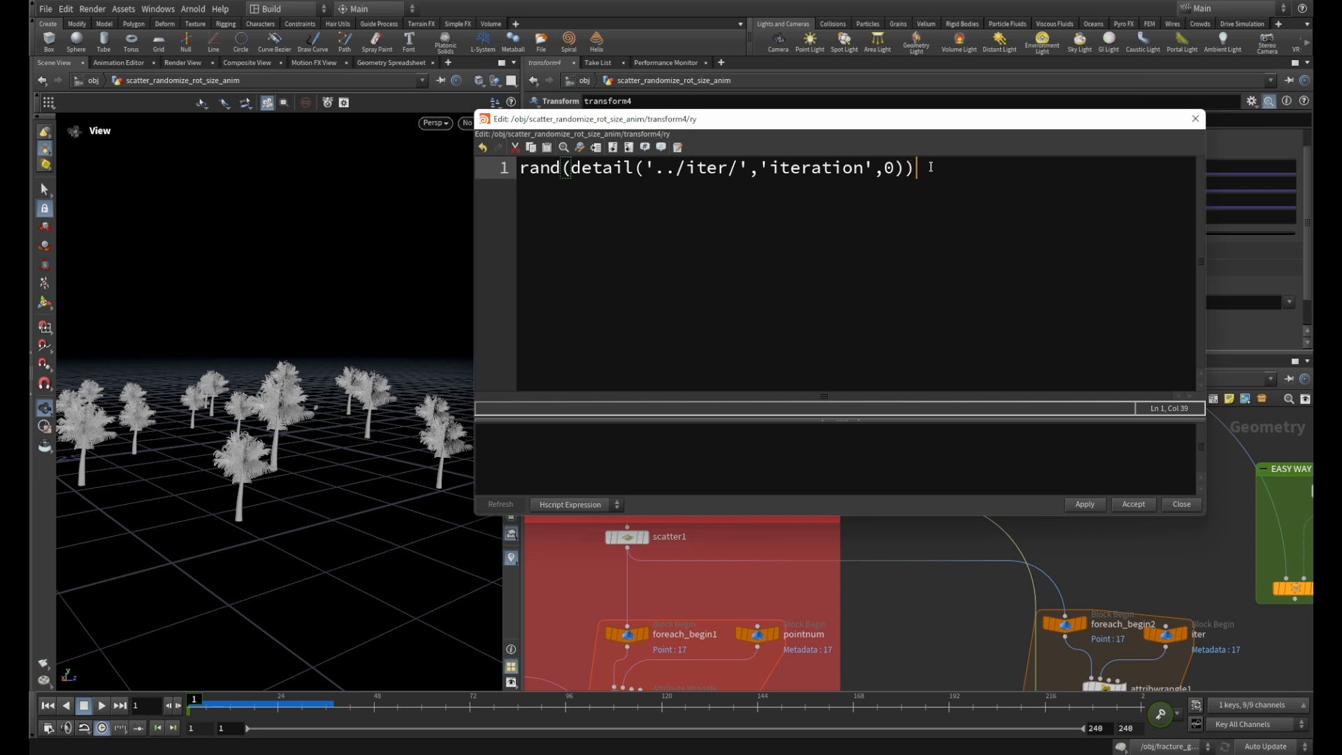
Wrap transform4's Y rotation expression as fi01(rand(detail('../iter/','iteration',0)),-360,360) and apply it.
{"action": "left_click", "coordinate": [523, 172]}
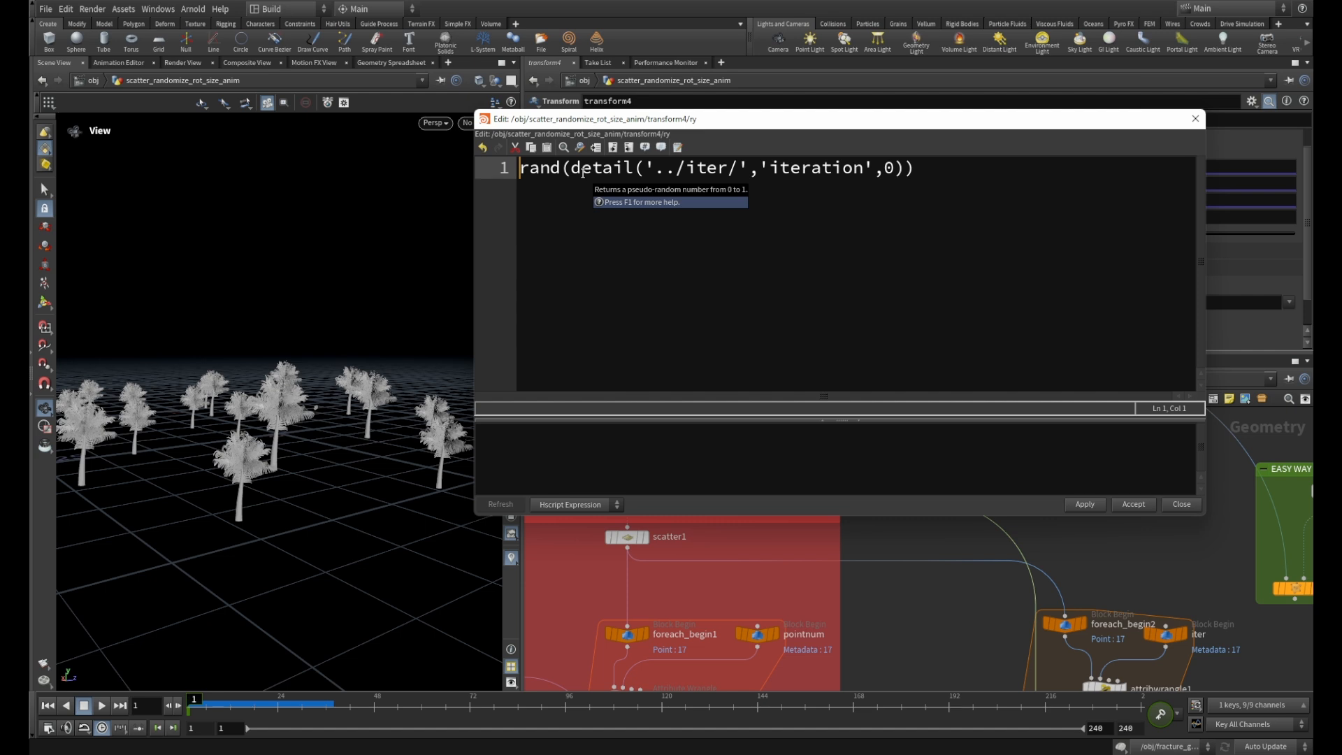
{"action": "type", "text": "fi01"}
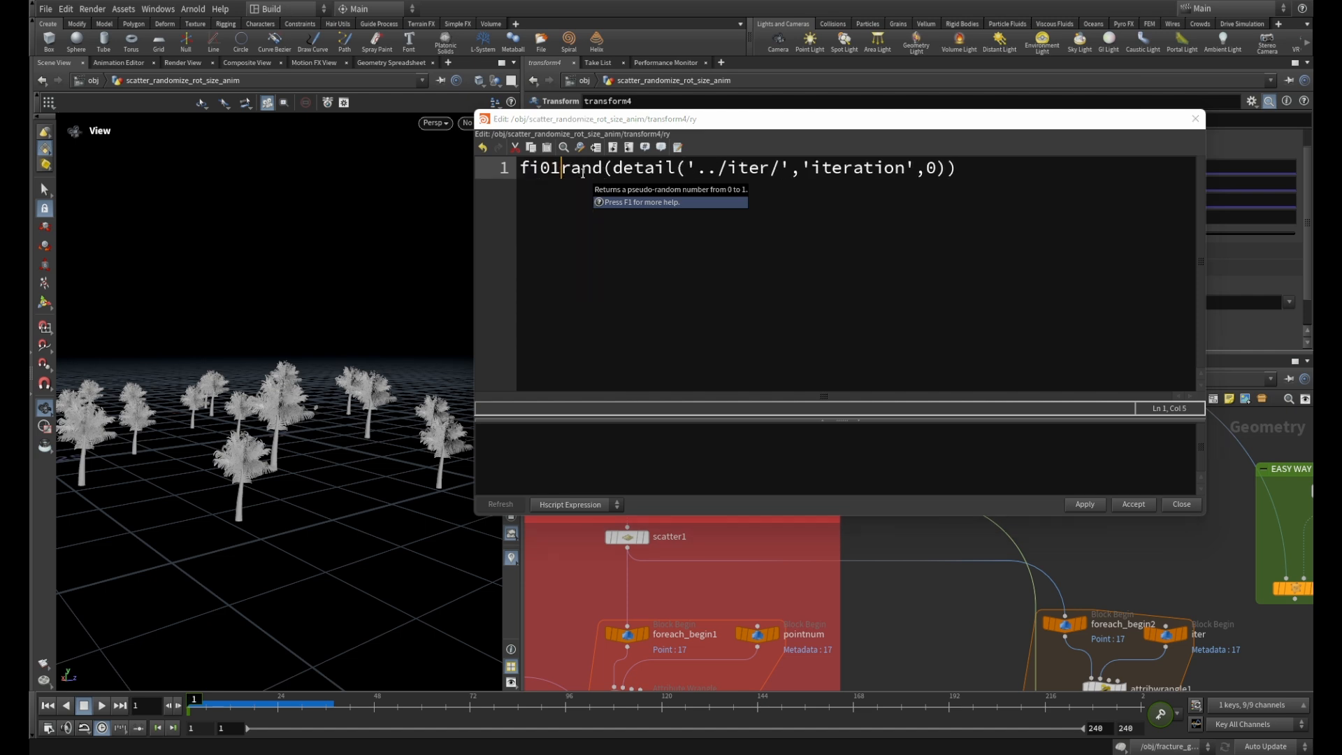
{"action": "type", "text": "("}
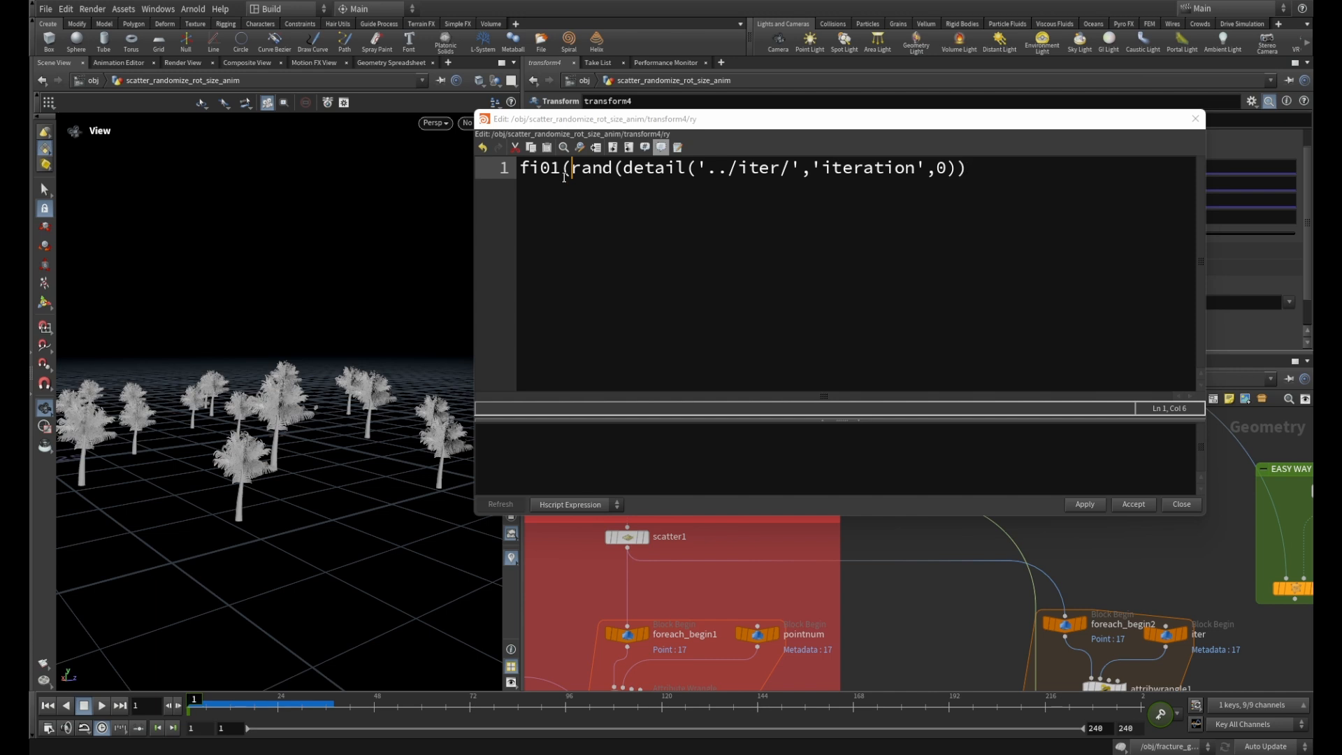
{"action": "left_click_drag", "start_coordinate": [572, 169], "coordinate": [967, 176]}
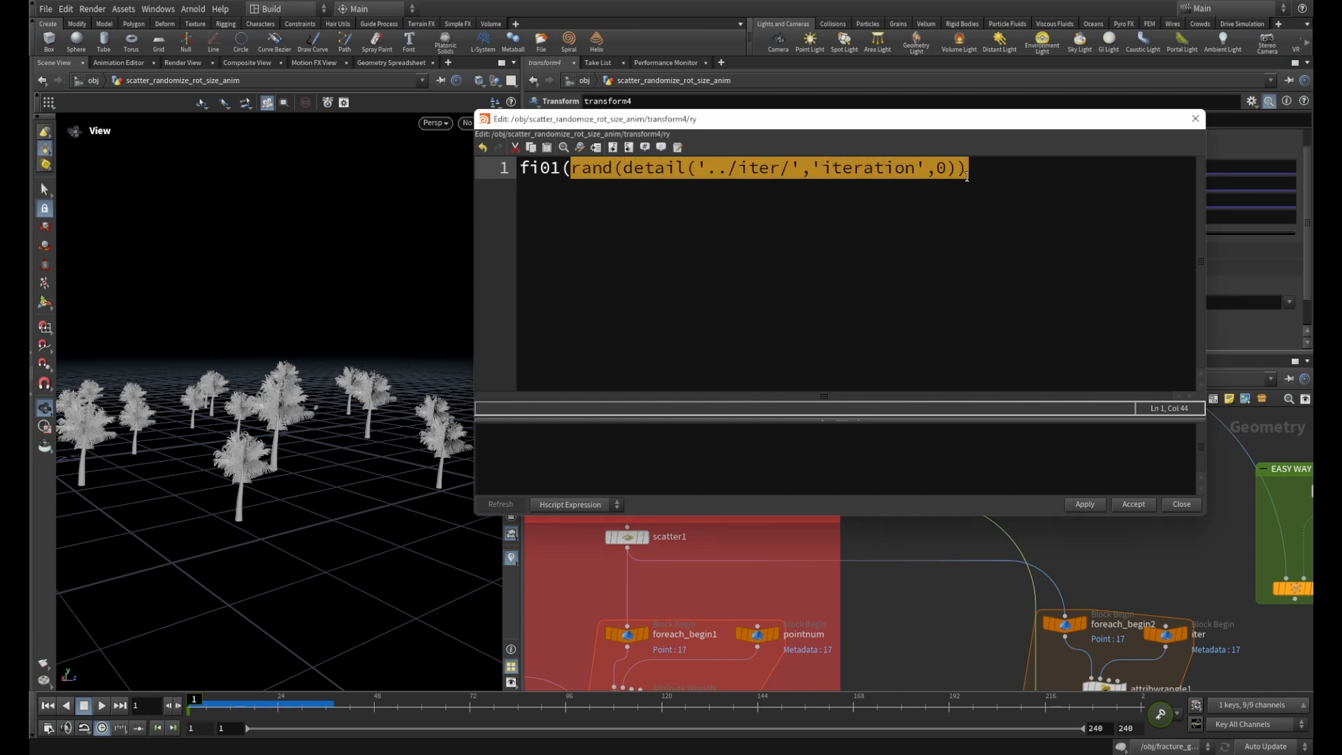
{"action": "left_click", "coordinate": [977, 168]}
{"action": "type", "text": ","}
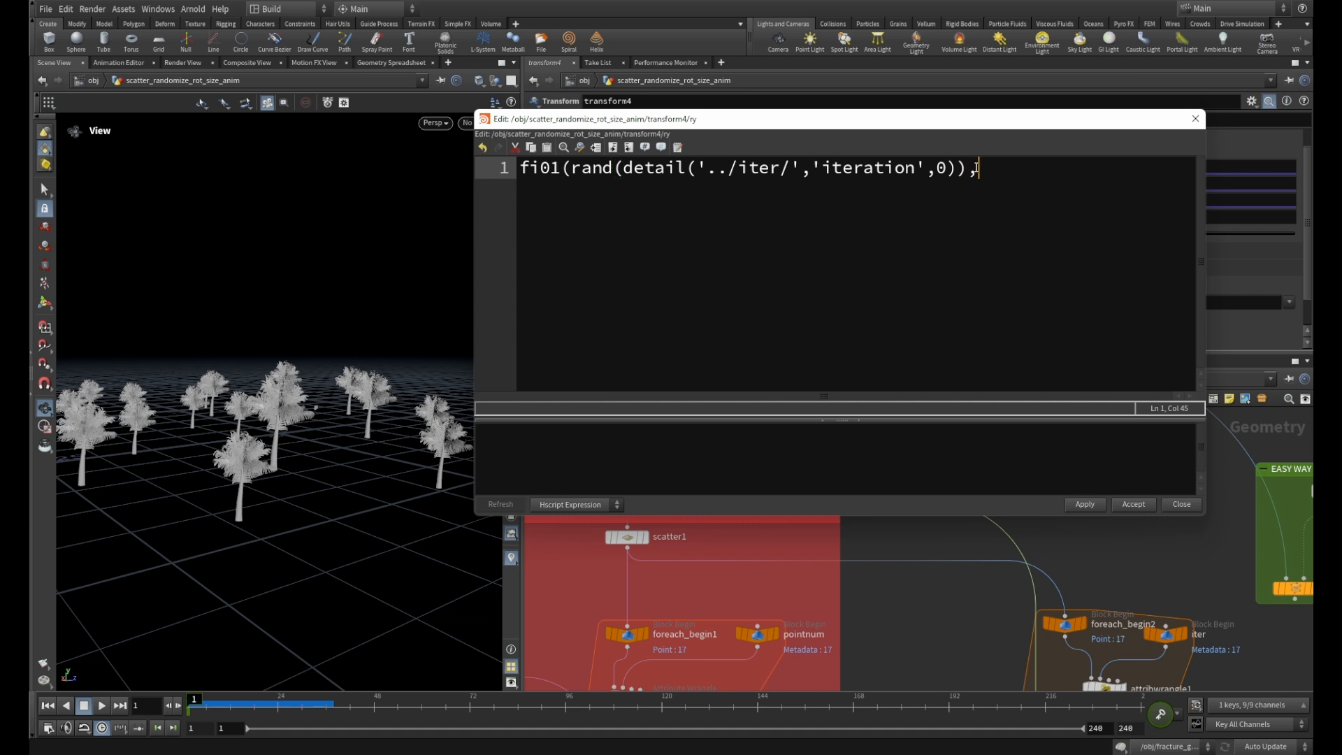
{"action": "type", "text": "-360,360)"}
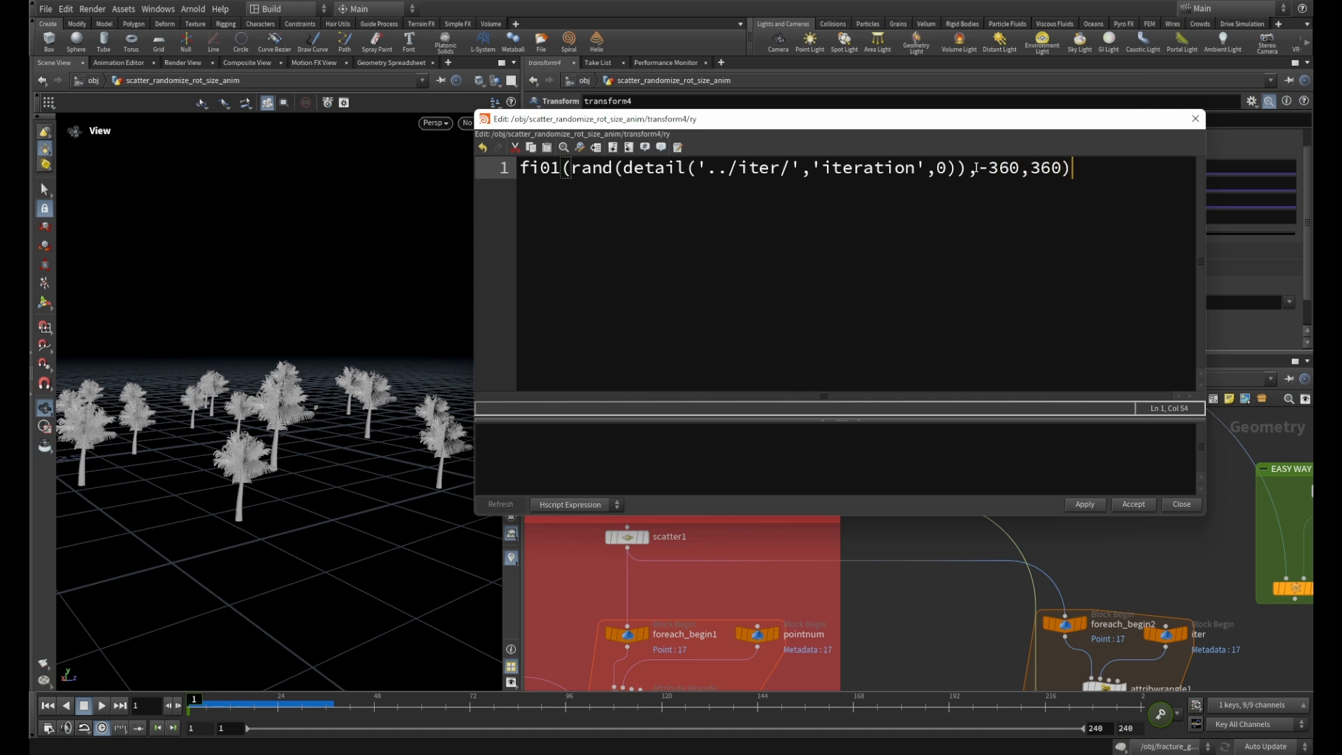
{"action": "left_click", "coordinate": [1080, 504]}
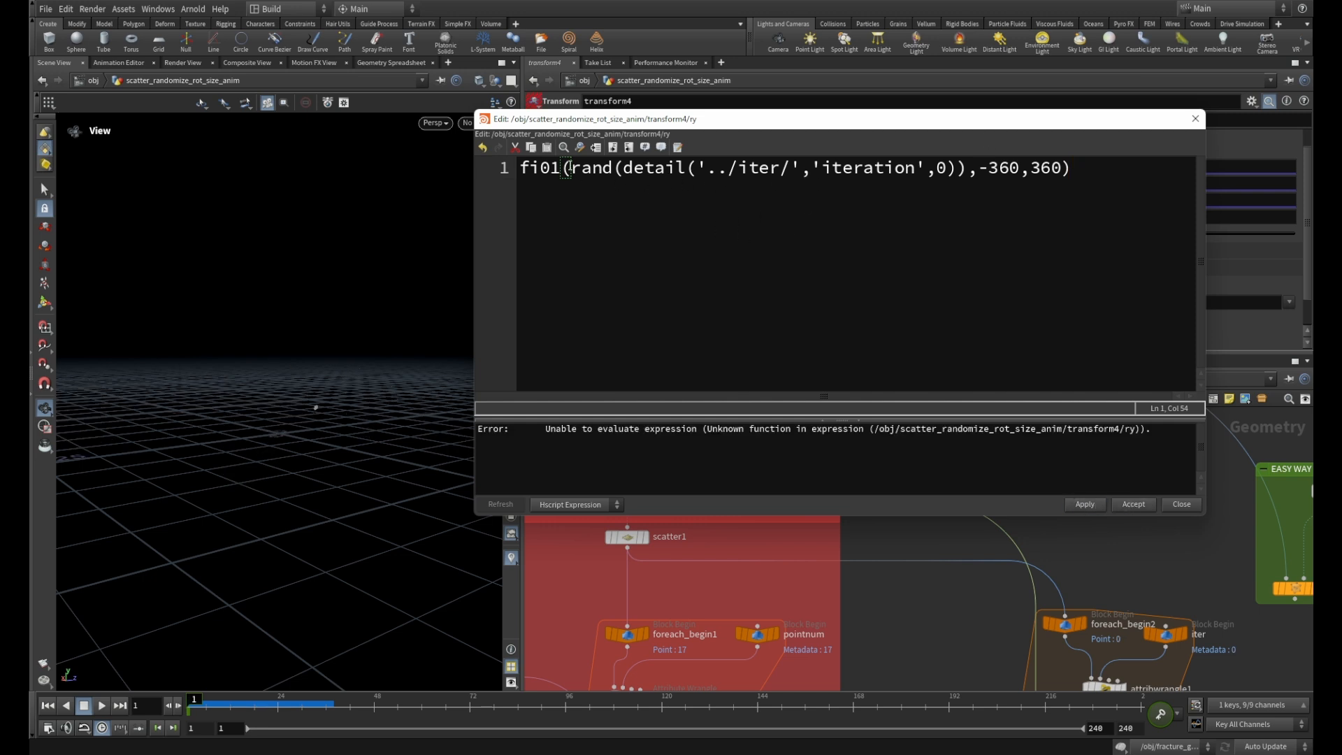
Try removing and restoring a closing parenthesis after the iteration lookup, check the bracket pairs, and reapply the expression.
{"action": "left_click_drag", "start_coordinate": [572, 168], "coordinate": [955, 165]}
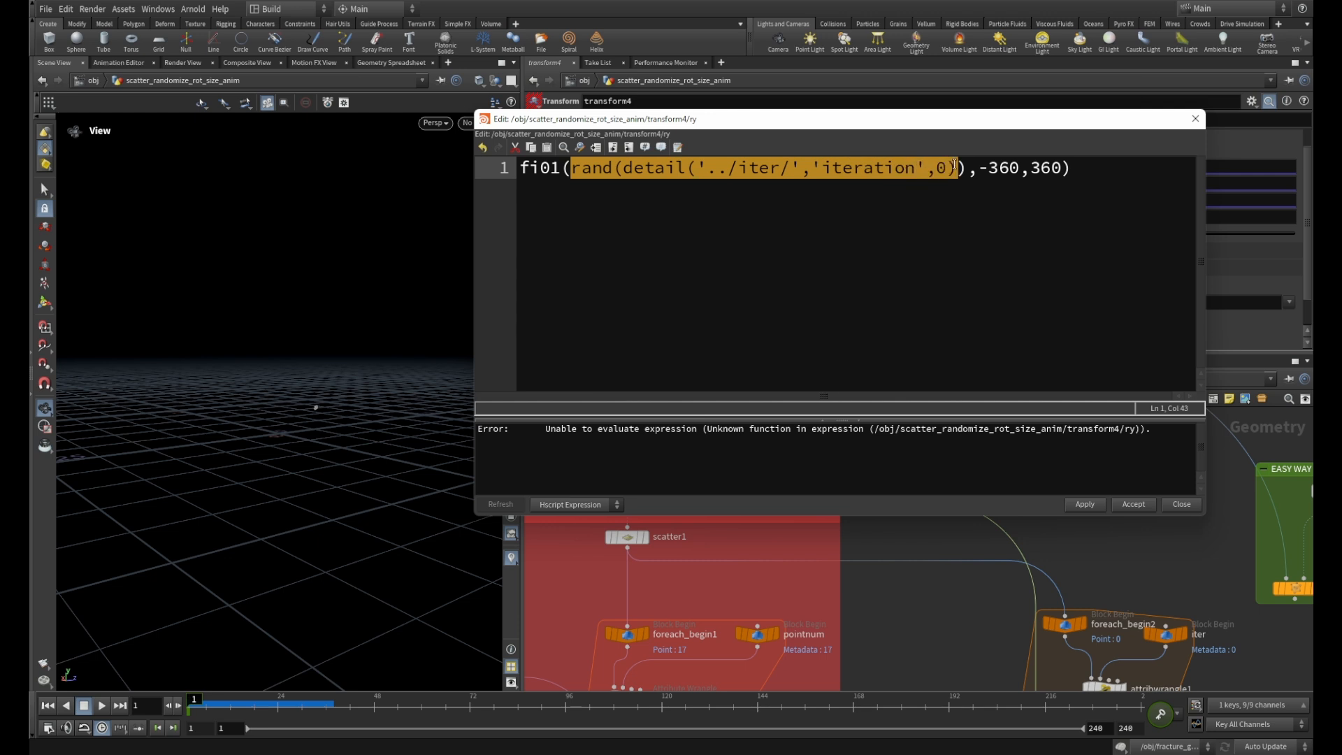
{"action": "left_click", "coordinate": [968, 168]}
{"action": "key", "text": "BackSpace"}
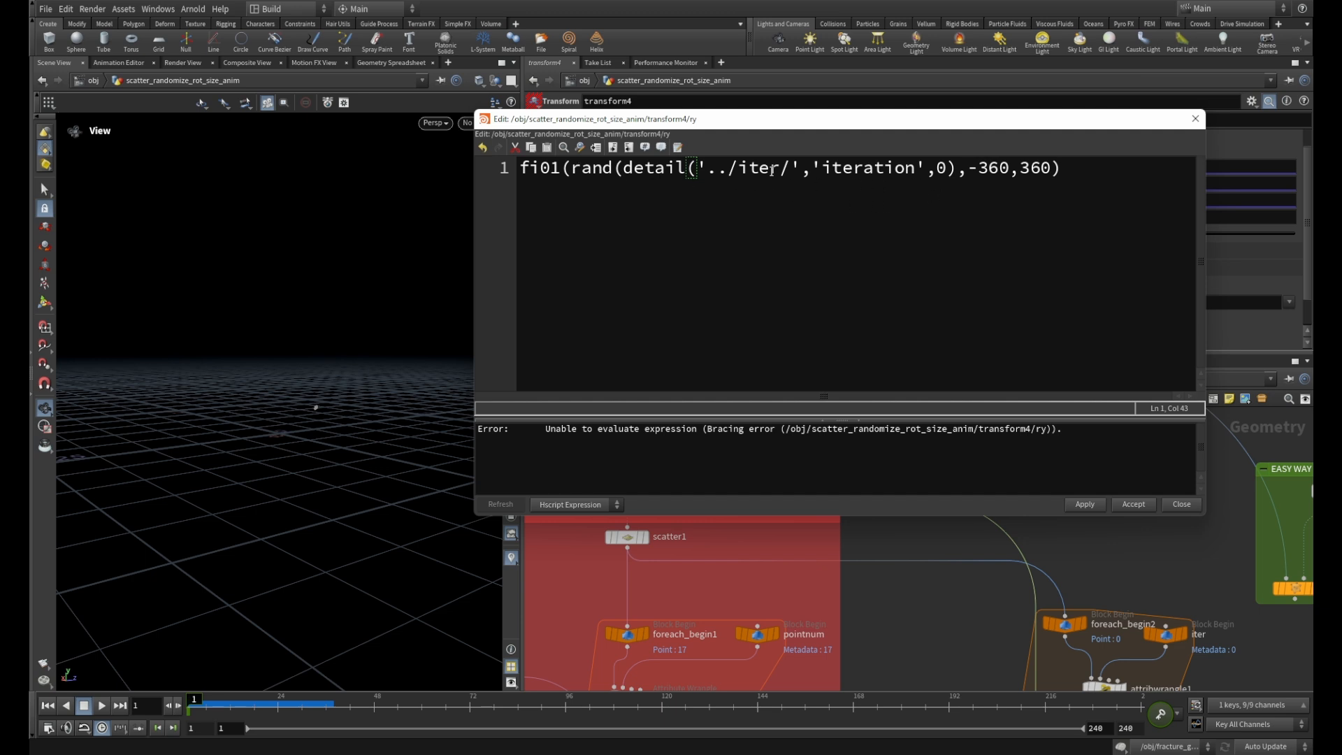
{"action": "left_click", "coordinate": [956, 168]}
{"action": "type", "text": ")"}
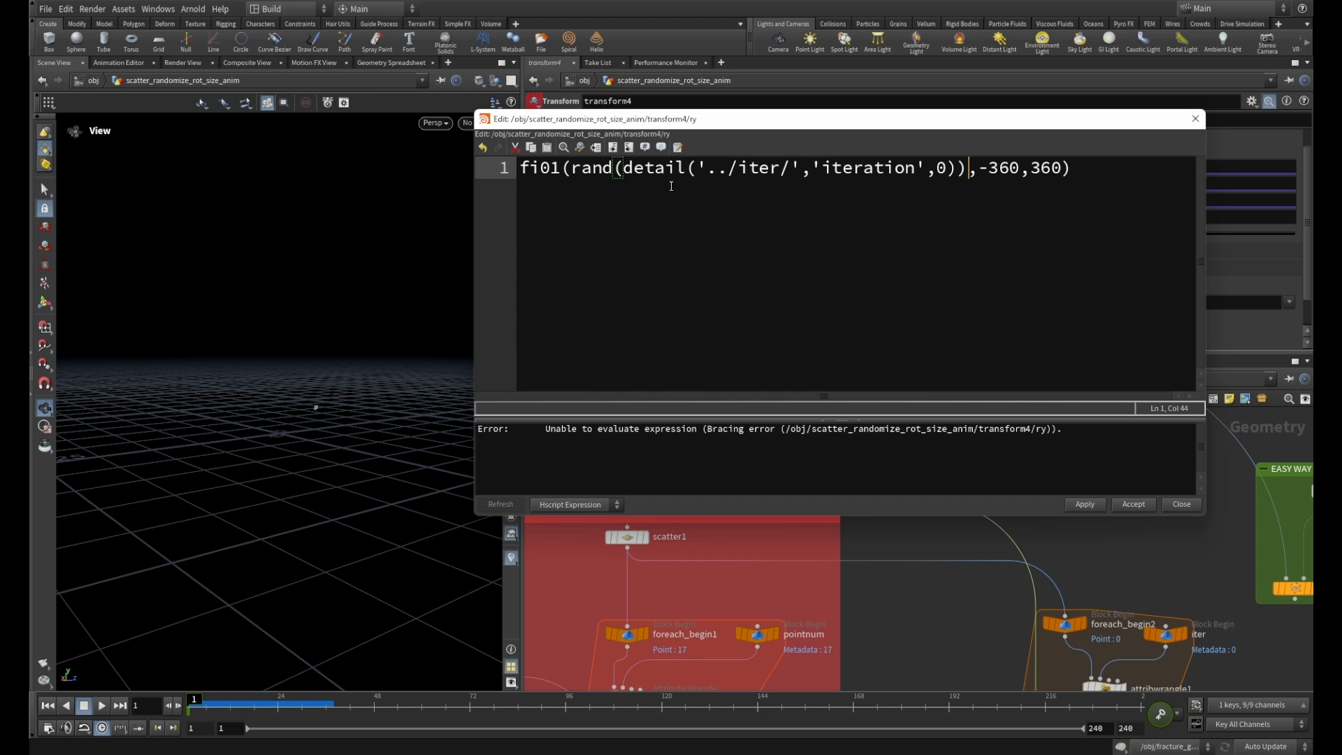
{"action": "left_click_drag", "start_coordinate": [623, 168], "coordinate": [959, 168]}
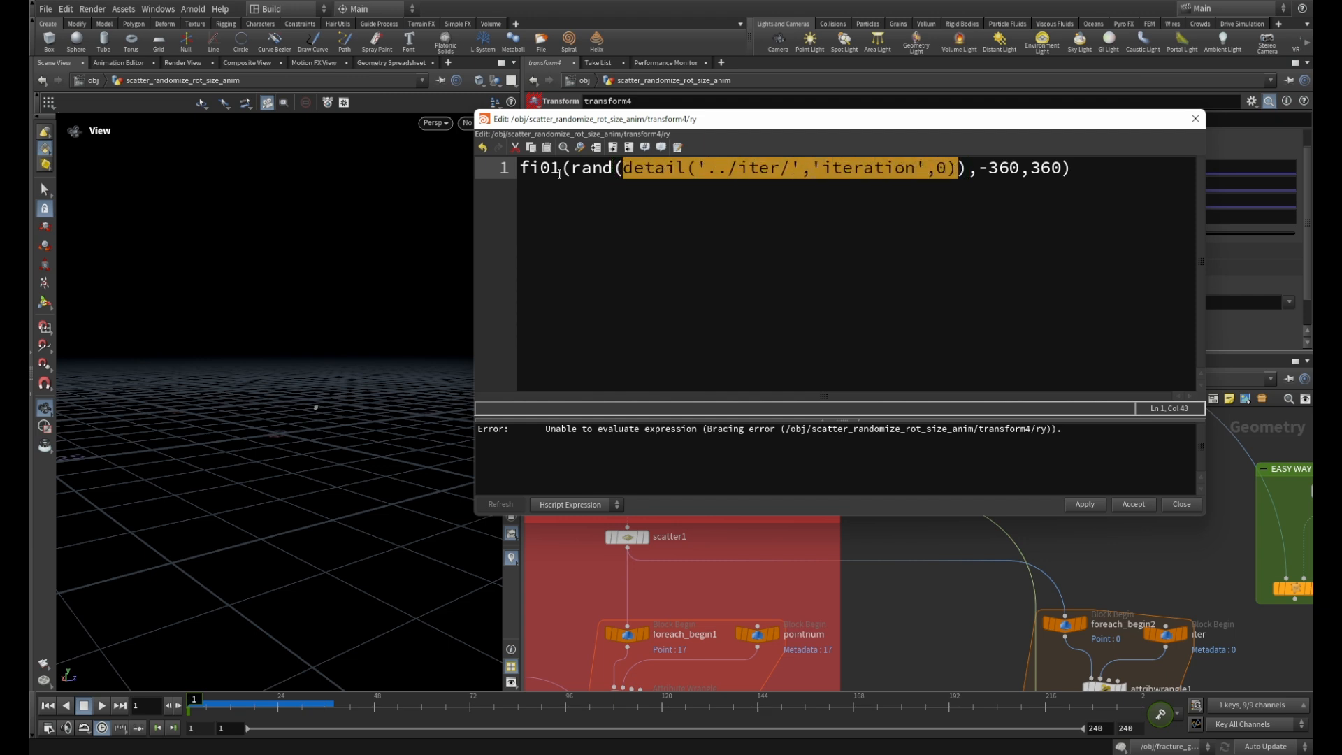
{"action": "left_click_drag", "start_coordinate": [571, 168], "coordinate": [966, 174]}
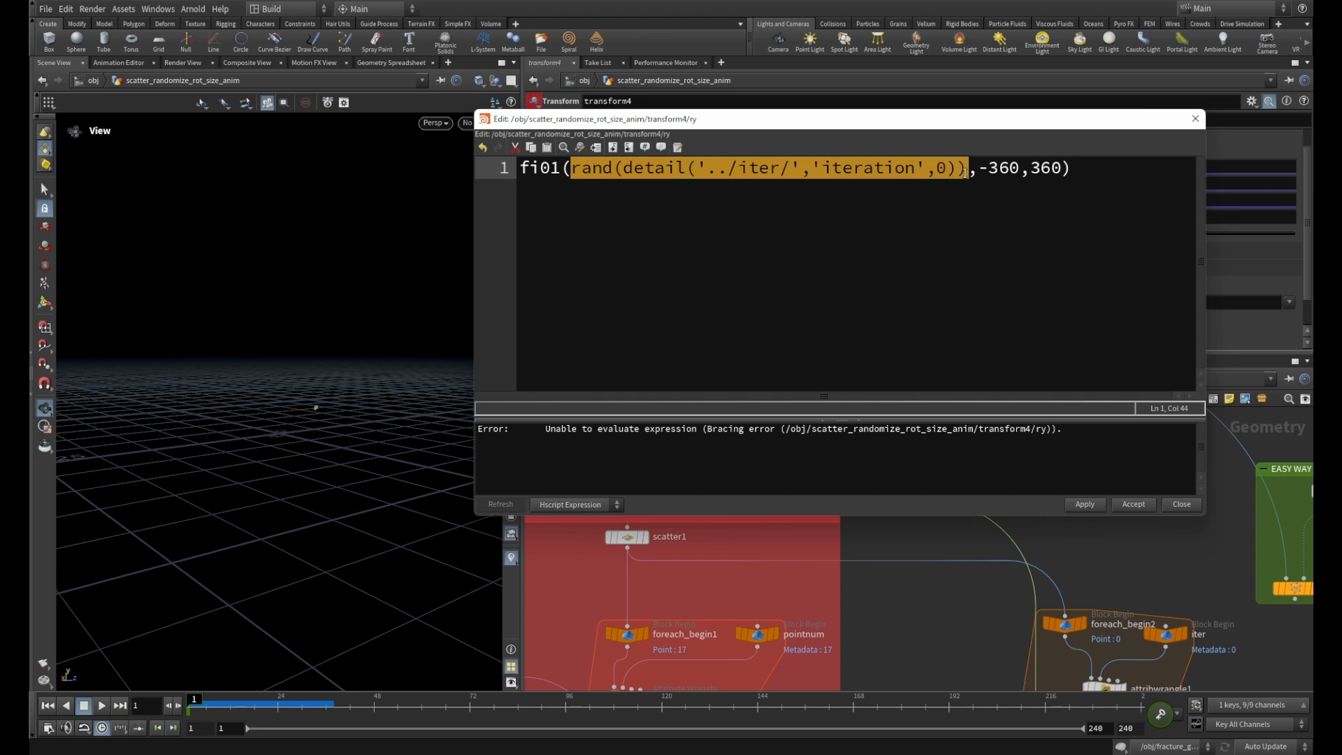
{"action": "left_click", "coordinate": [1039, 210]}
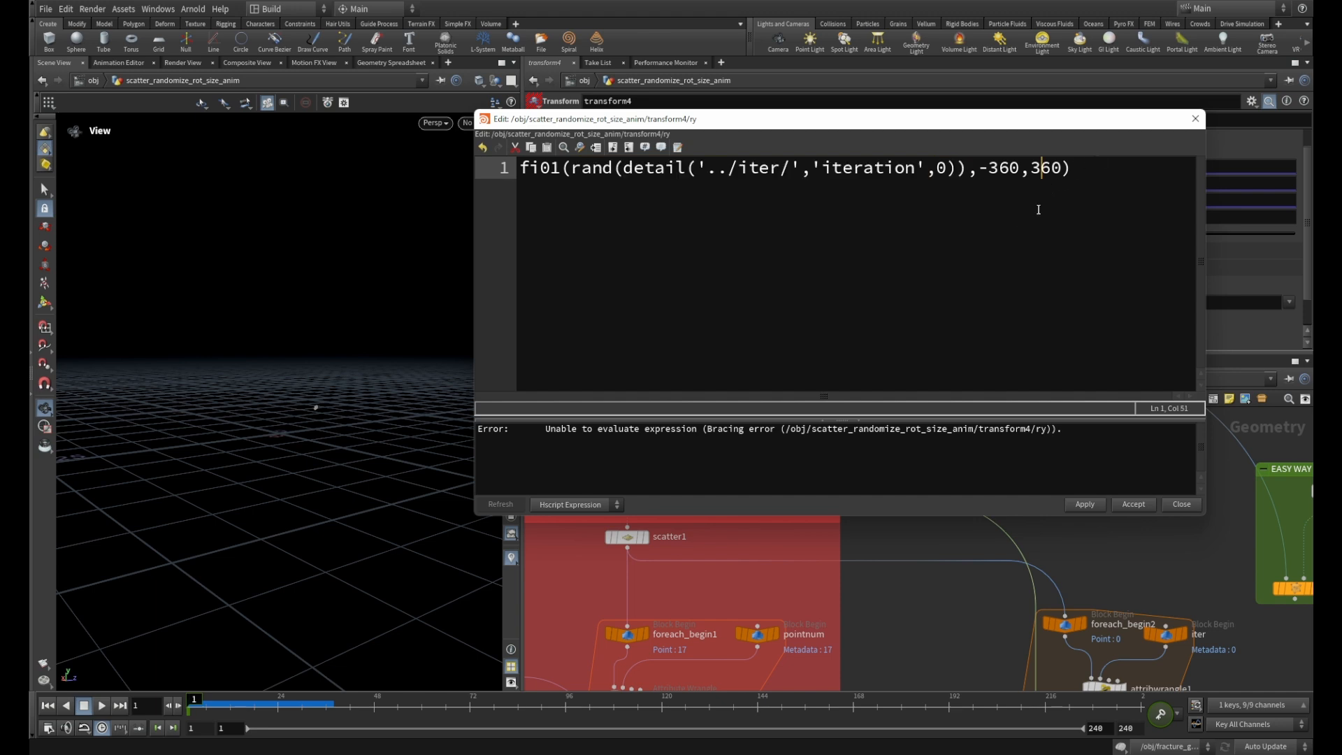
{"action": "left_click", "coordinate": [1085, 504]}
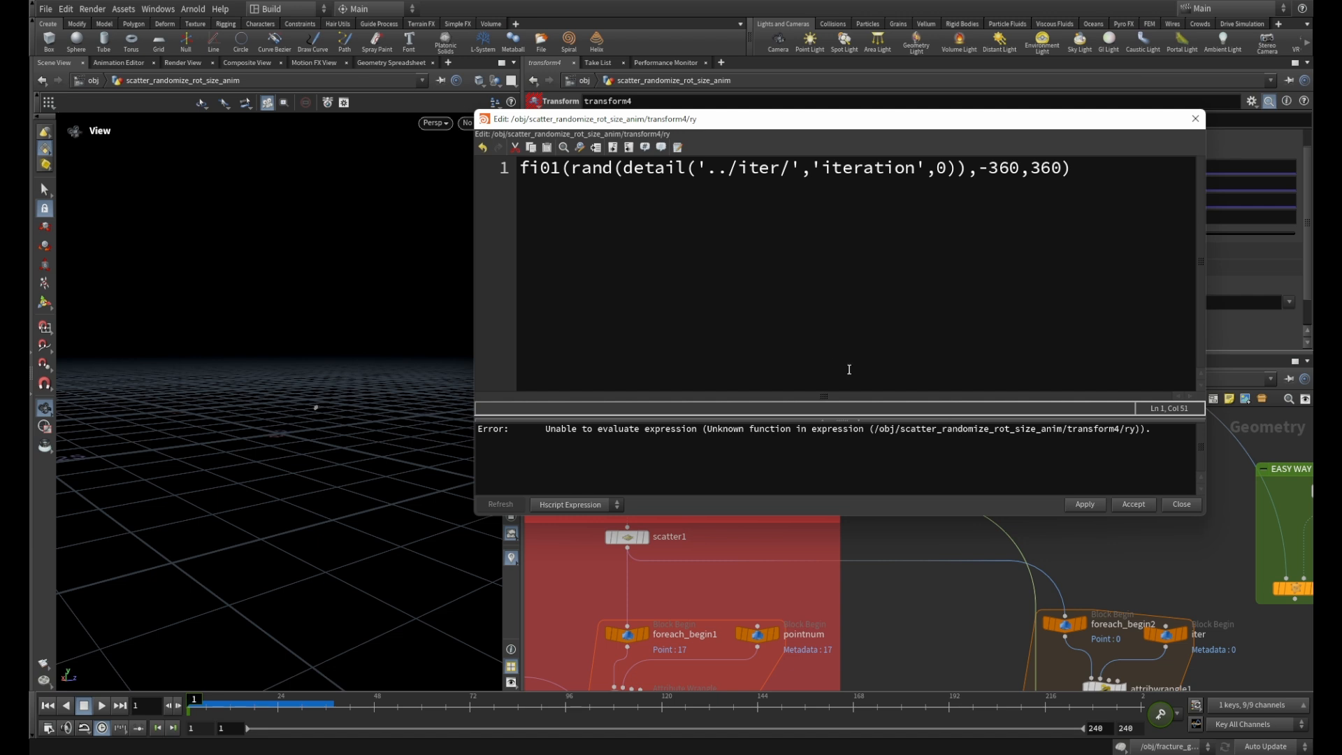
Correct the function name to fit01 in the Y rotation expression and apply it.
{"action": "left_click", "coordinate": [537, 168]}
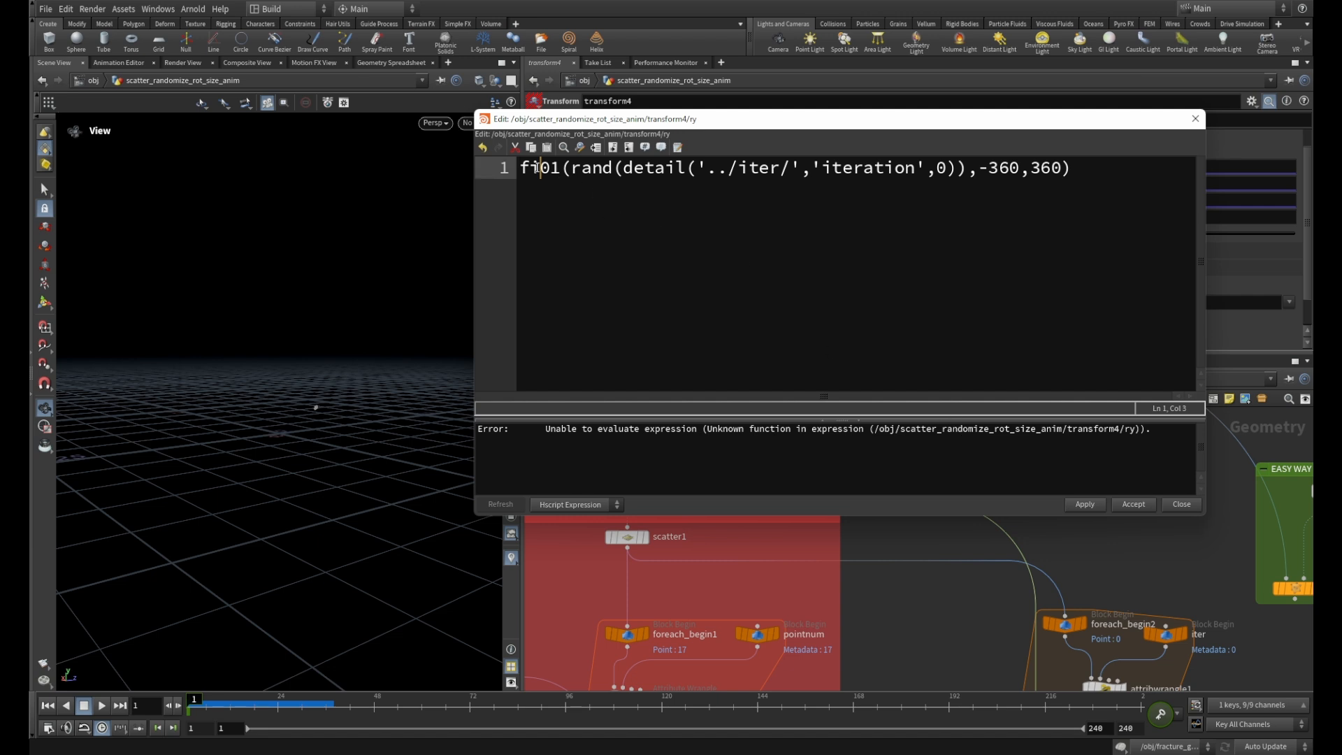
{"action": "type", "text": "t"}
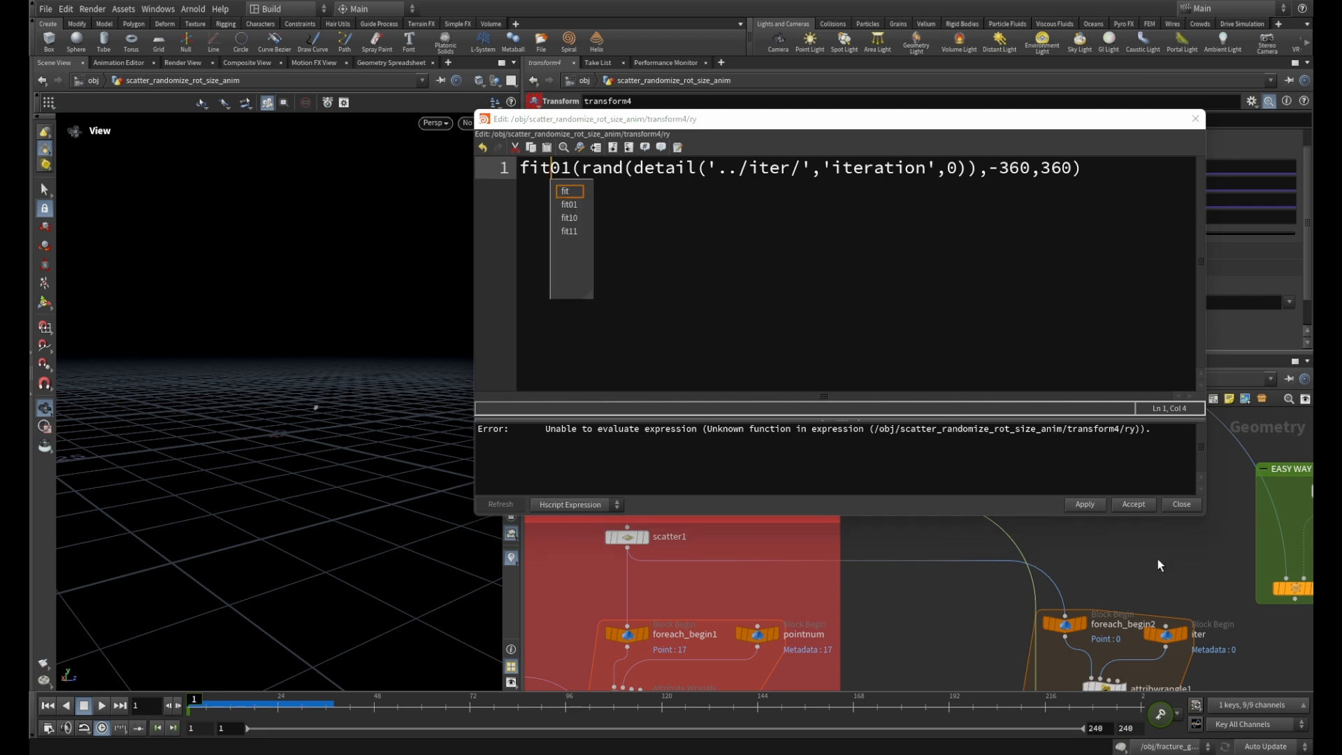
{"action": "left_click", "coordinate": [1085, 505]}
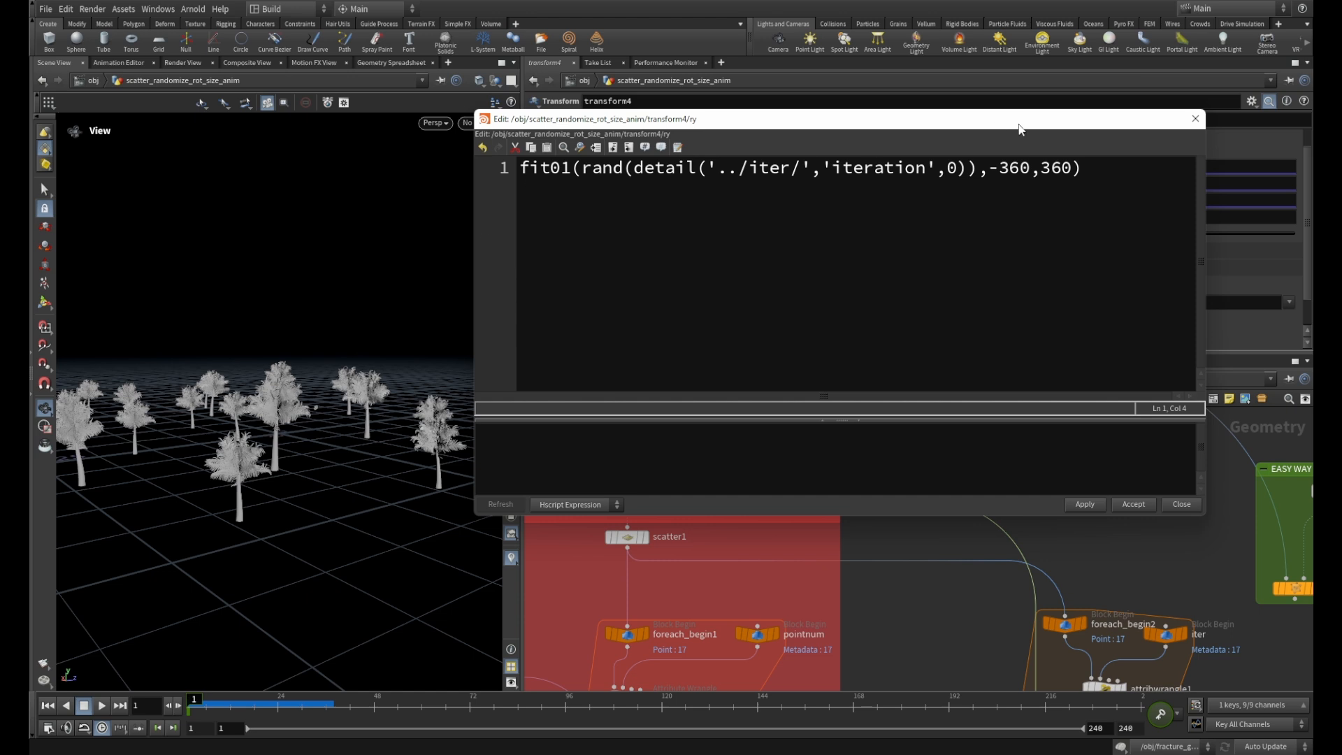
Examine the palms' rotation in the viewport, review the -360 limit in the expression, and close the expression editor.
{"action": "left_click_drag", "start_coordinate": [1019, 129], "coordinate": [1290, 148]}
{"action": "scroll", "coordinate": [321, 309], "scroll_direction": "up", "scroll_amount": 4}
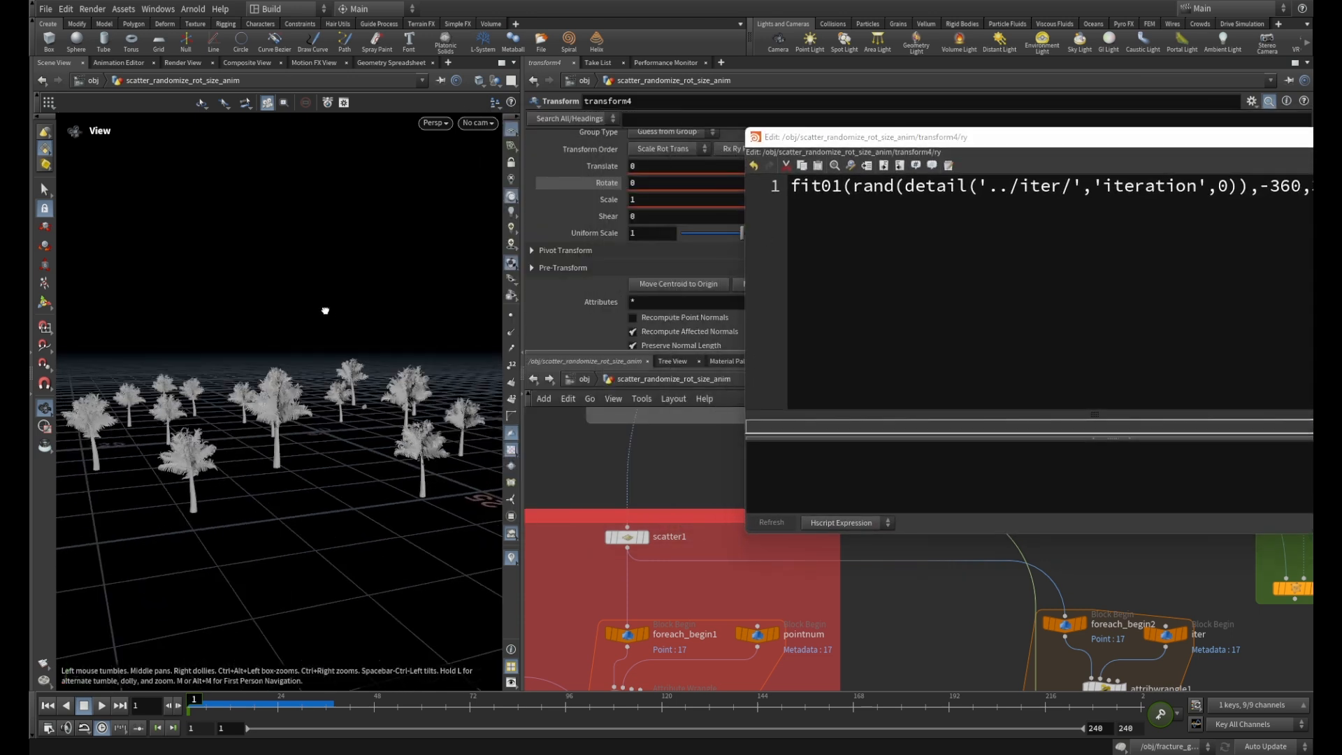
{"action": "left_click_drag", "start_coordinate": [326, 311], "coordinate": [293, 309]}
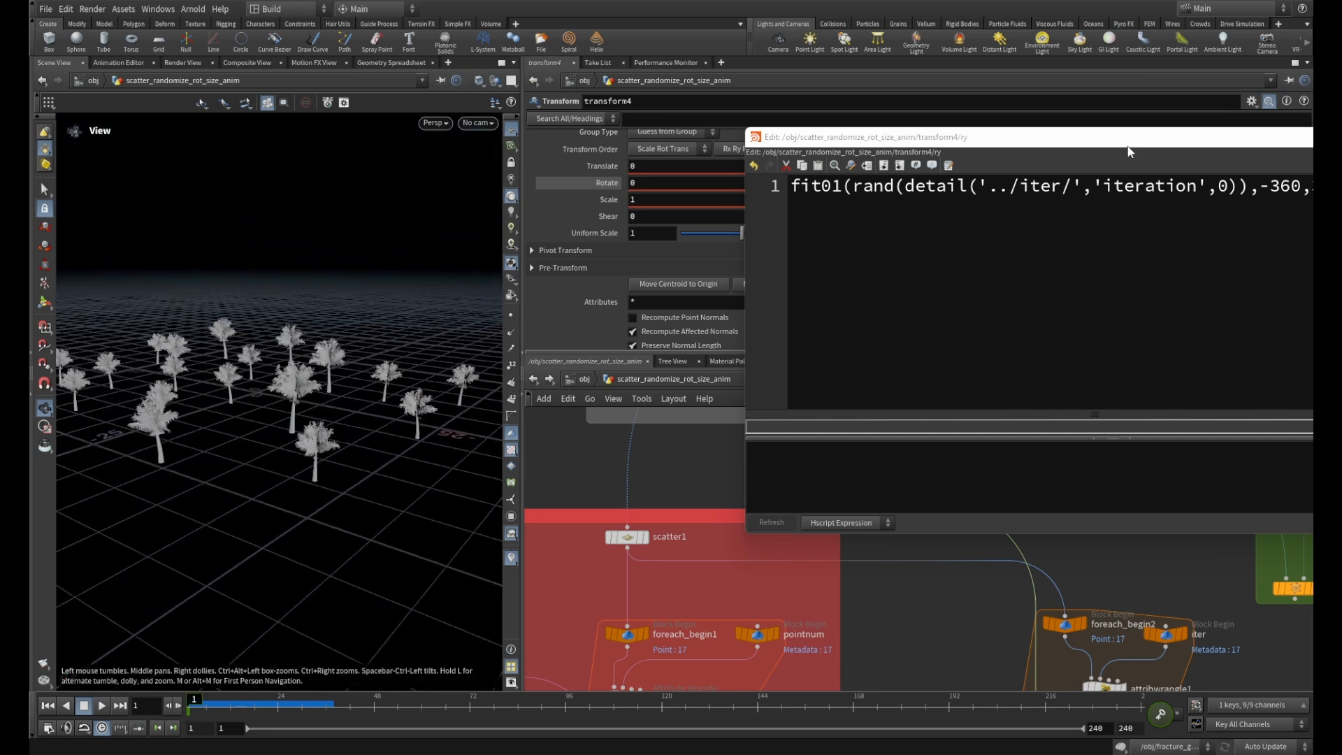
{"action": "left_click_drag", "start_coordinate": [1129, 151], "coordinate": [803, 149]}
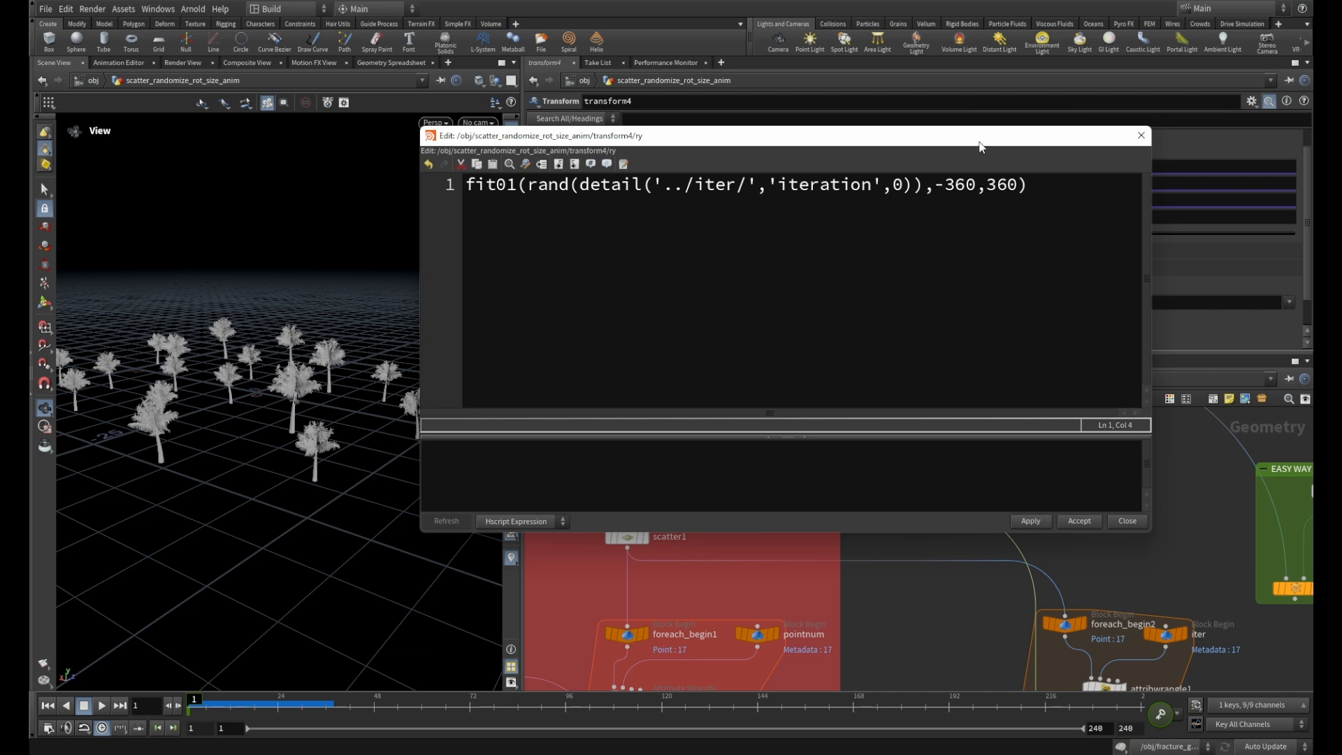
{"action": "left_click_drag", "start_coordinate": [979, 143], "coordinate": [927, 144]}
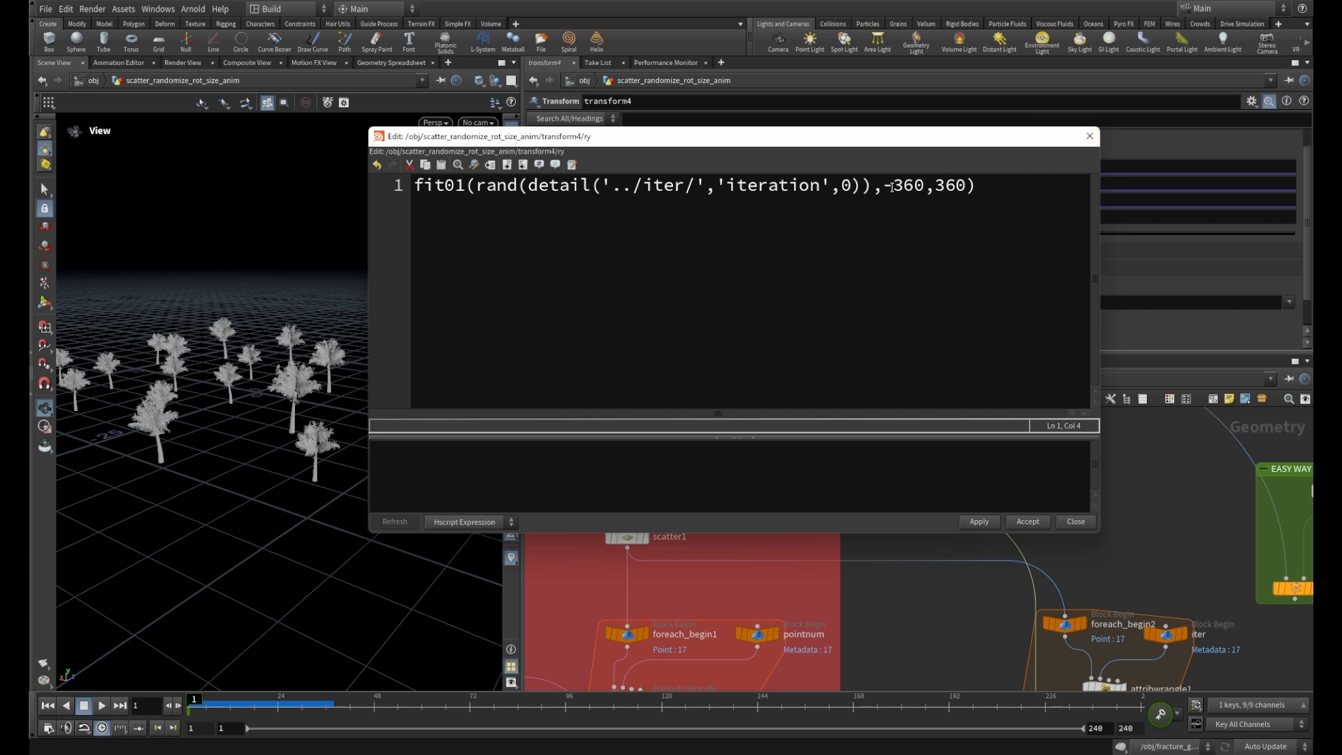
{"action": "left_click_drag", "start_coordinate": [953, 143], "coordinate": [891, 147]}
{"action": "left_click_drag", "start_coordinate": [822, 187], "coordinate": [859, 190]}
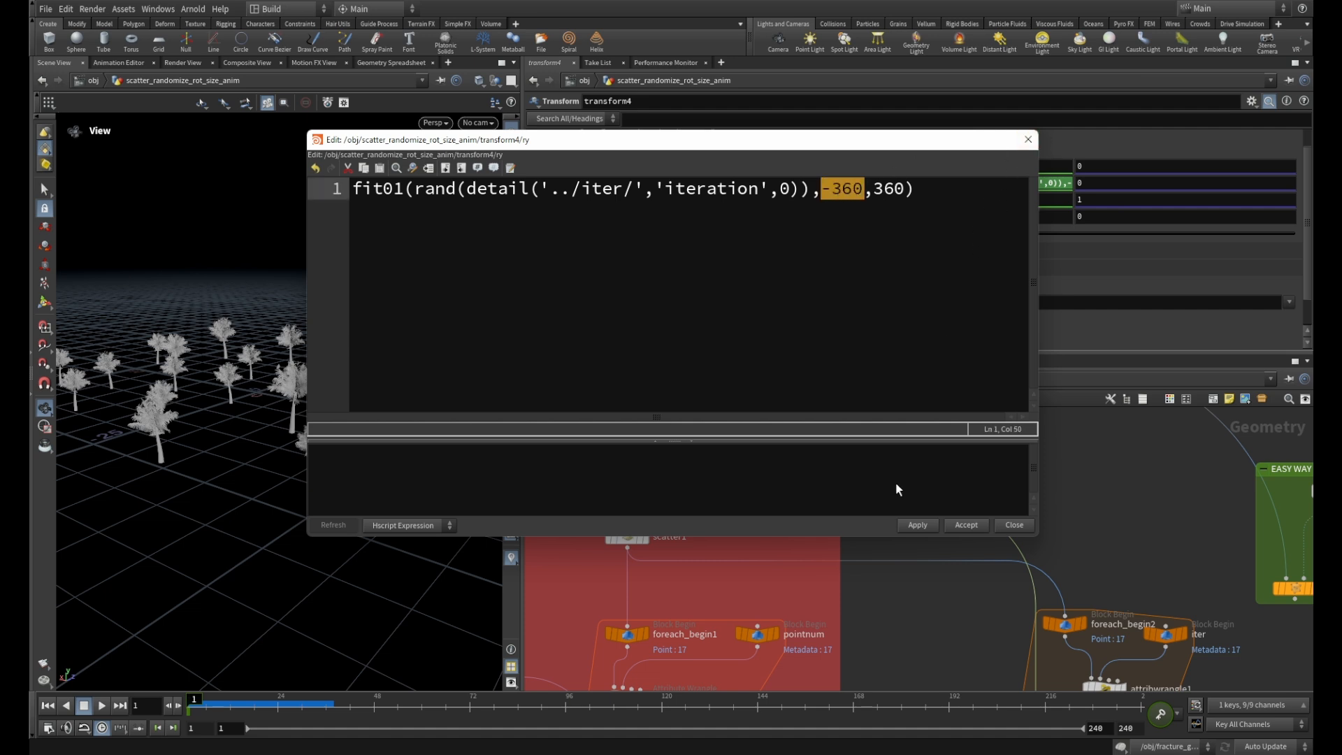
{"action": "left_click", "coordinate": [1025, 141]}
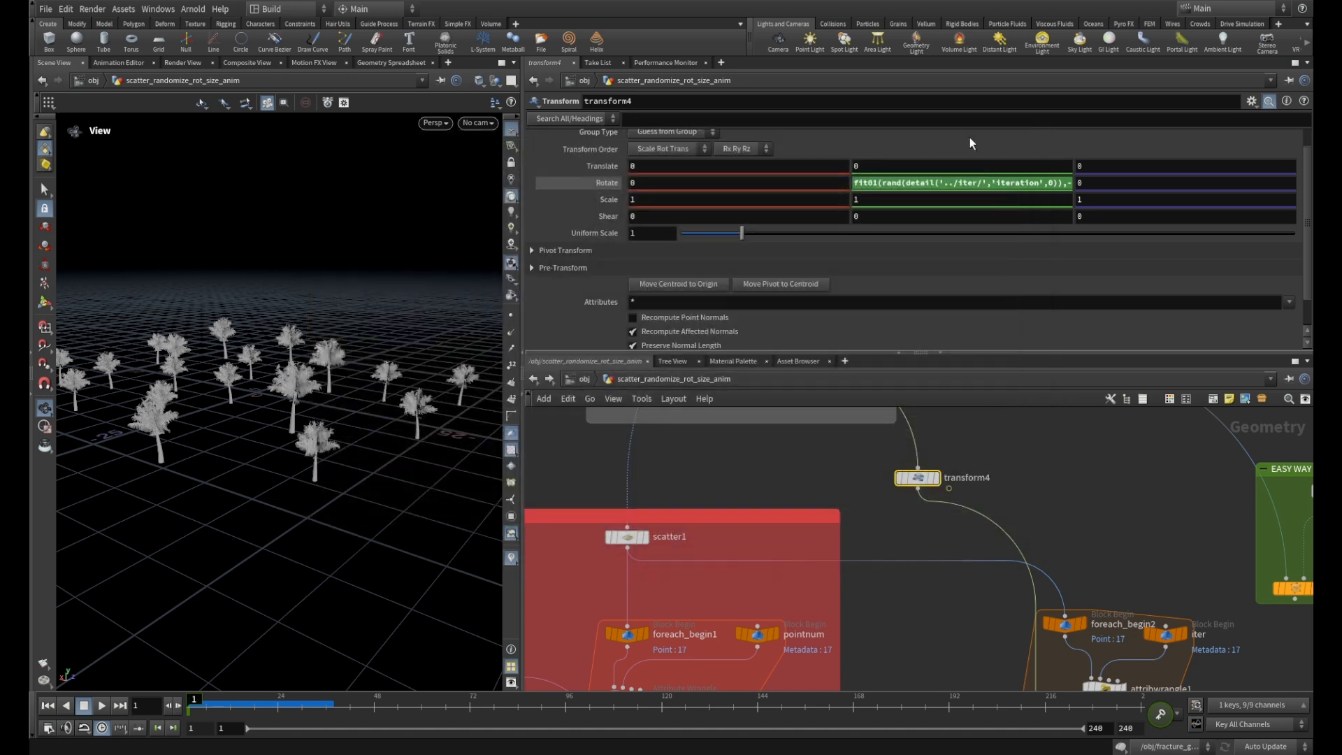
Add a float parameter to transform4's parameter interface with the name min_rot and the label Min Rot.
{"action": "left_click", "coordinate": [1251, 102]}
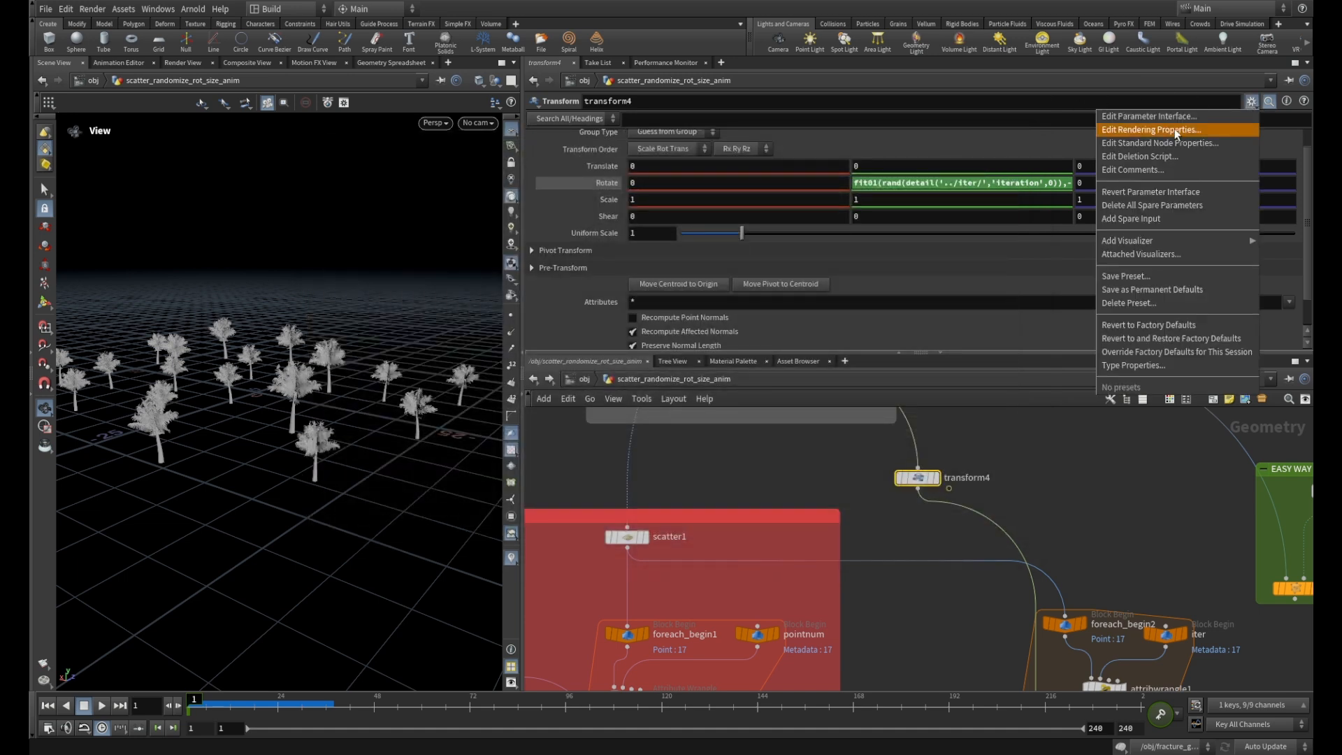
{"action": "left_click", "coordinate": [1175, 116]}
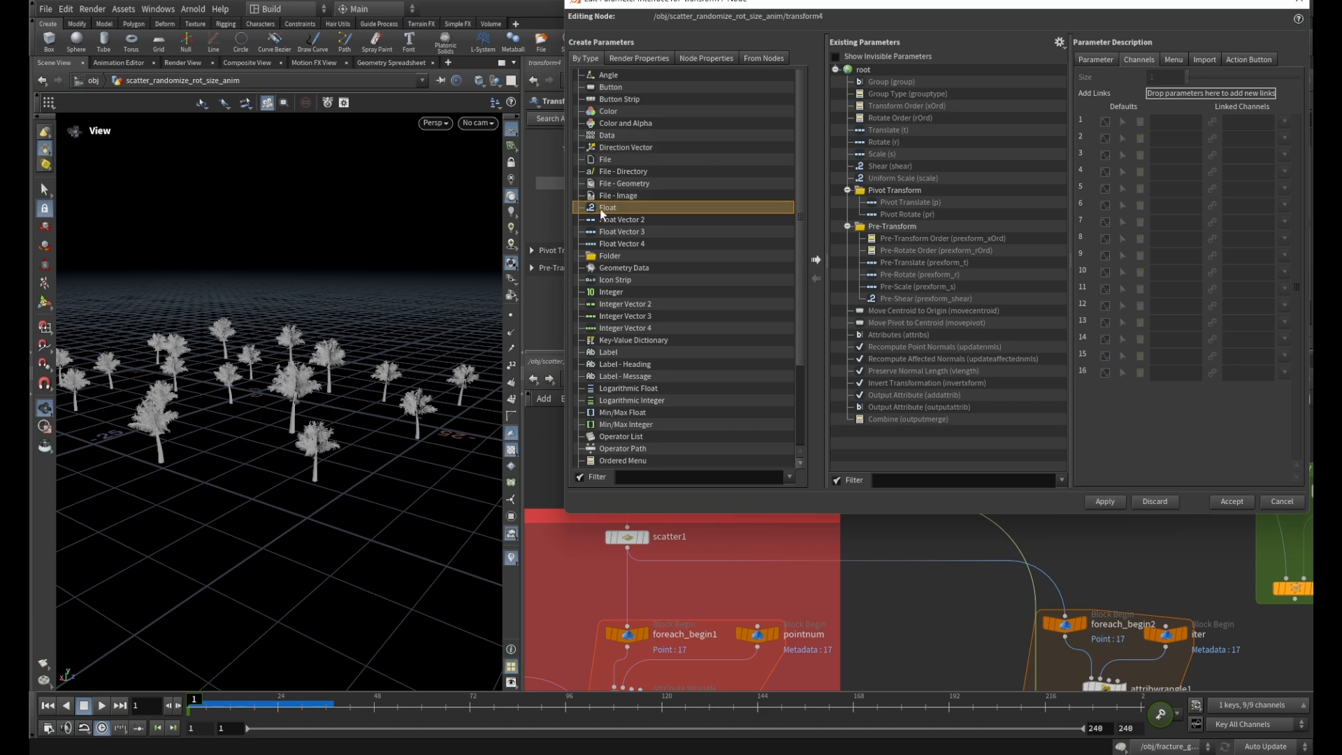
{"action": "left_click", "coordinate": [817, 261]}
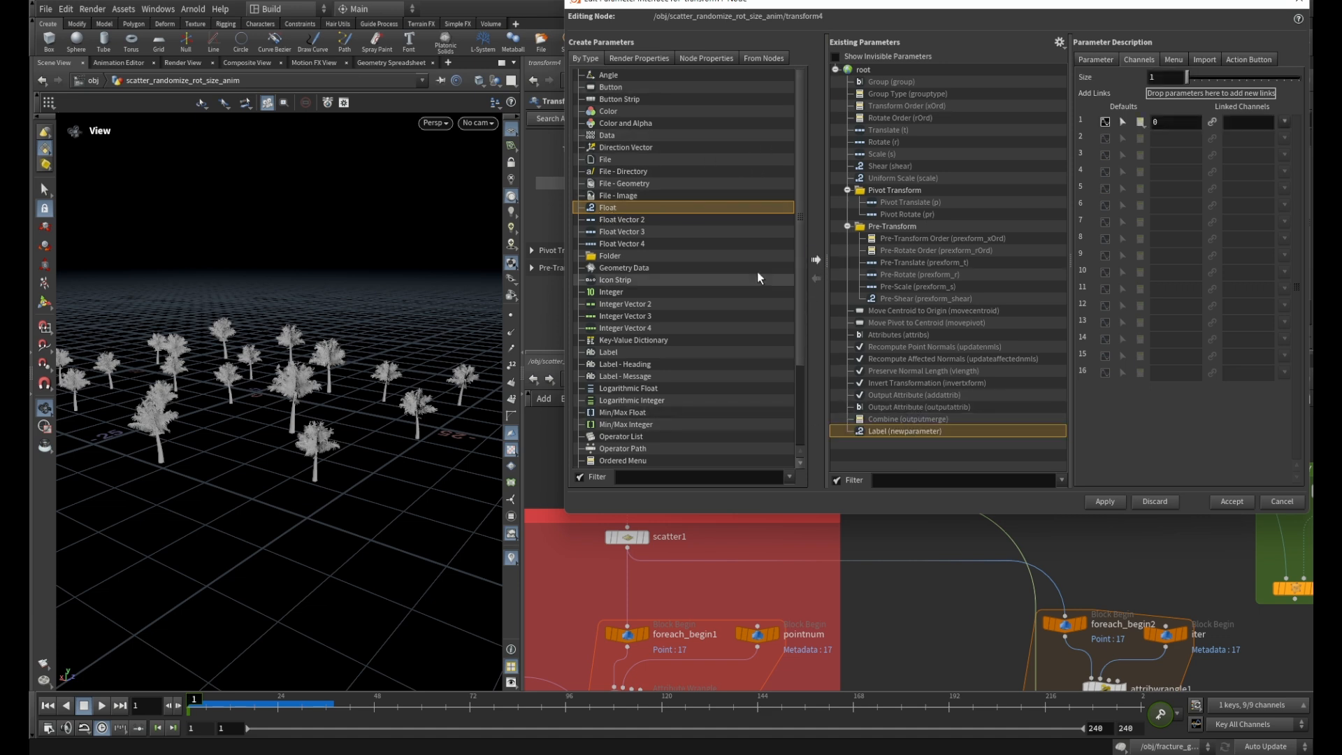
{"action": "left_click", "coordinate": [1095, 60]}
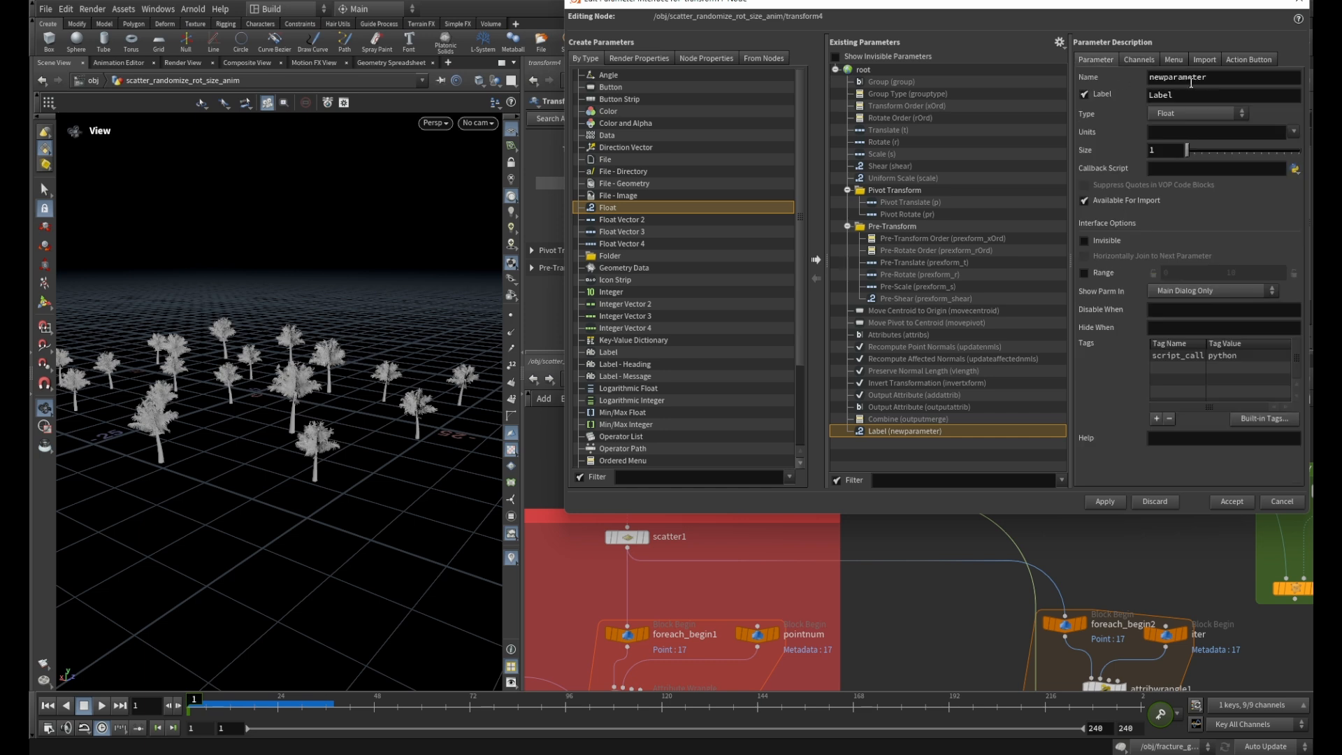
{"action": "double_click", "coordinate": [1230, 81]}
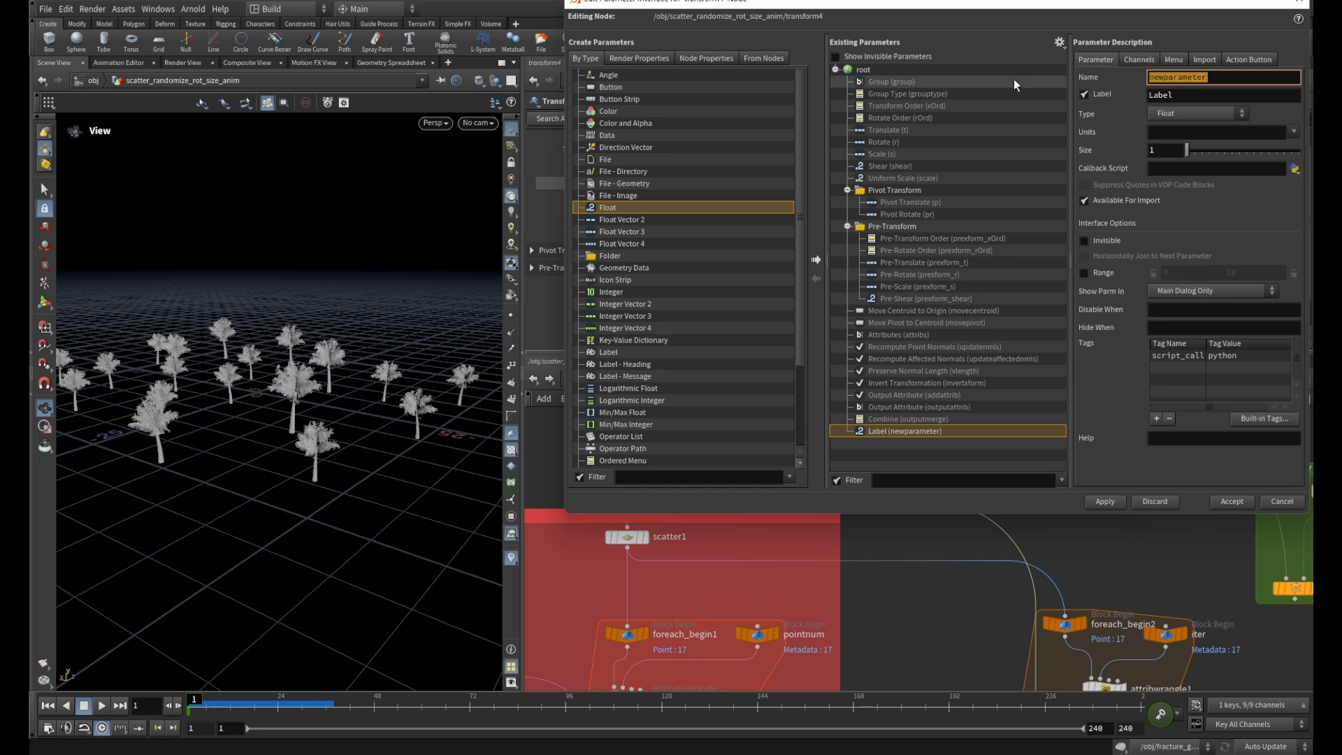
{"action": "type", "text": "min_rot"}
{"action": "double_click", "coordinate": [1178, 95]}
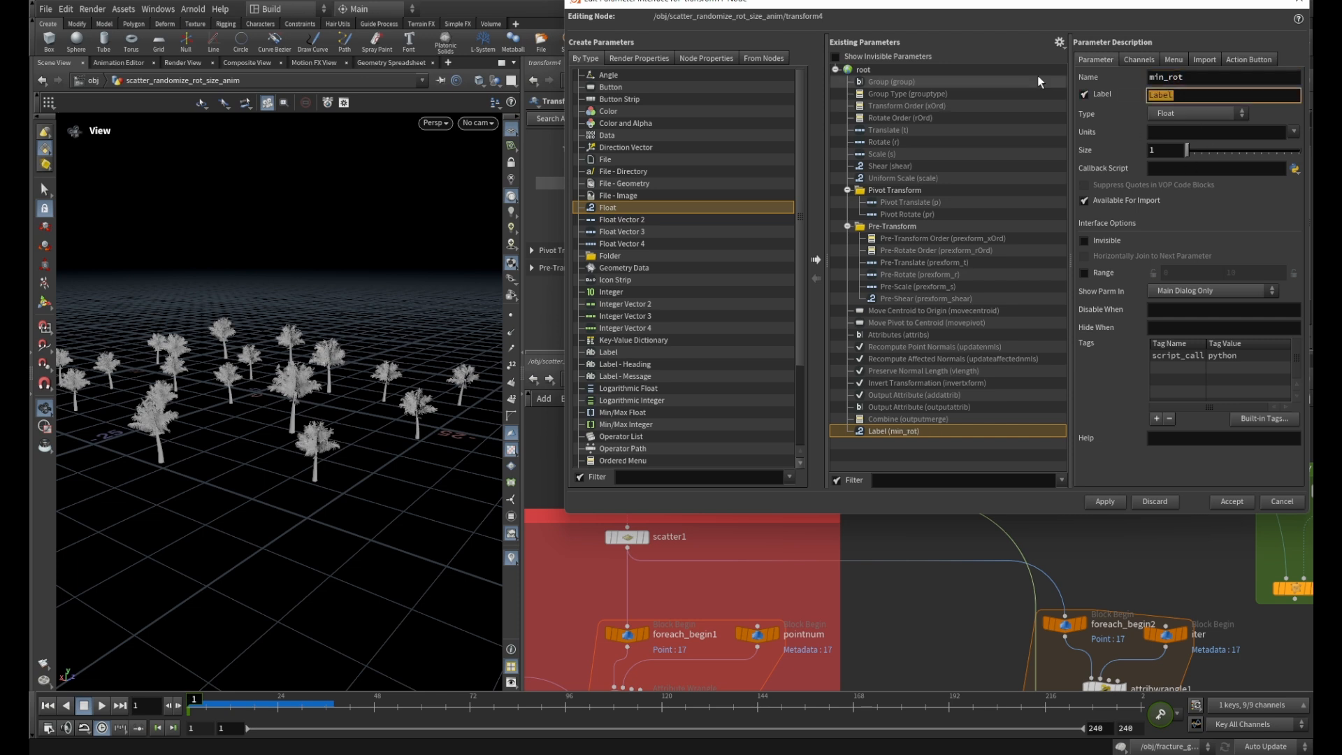
{"action": "type", "text": "Min Rot"}
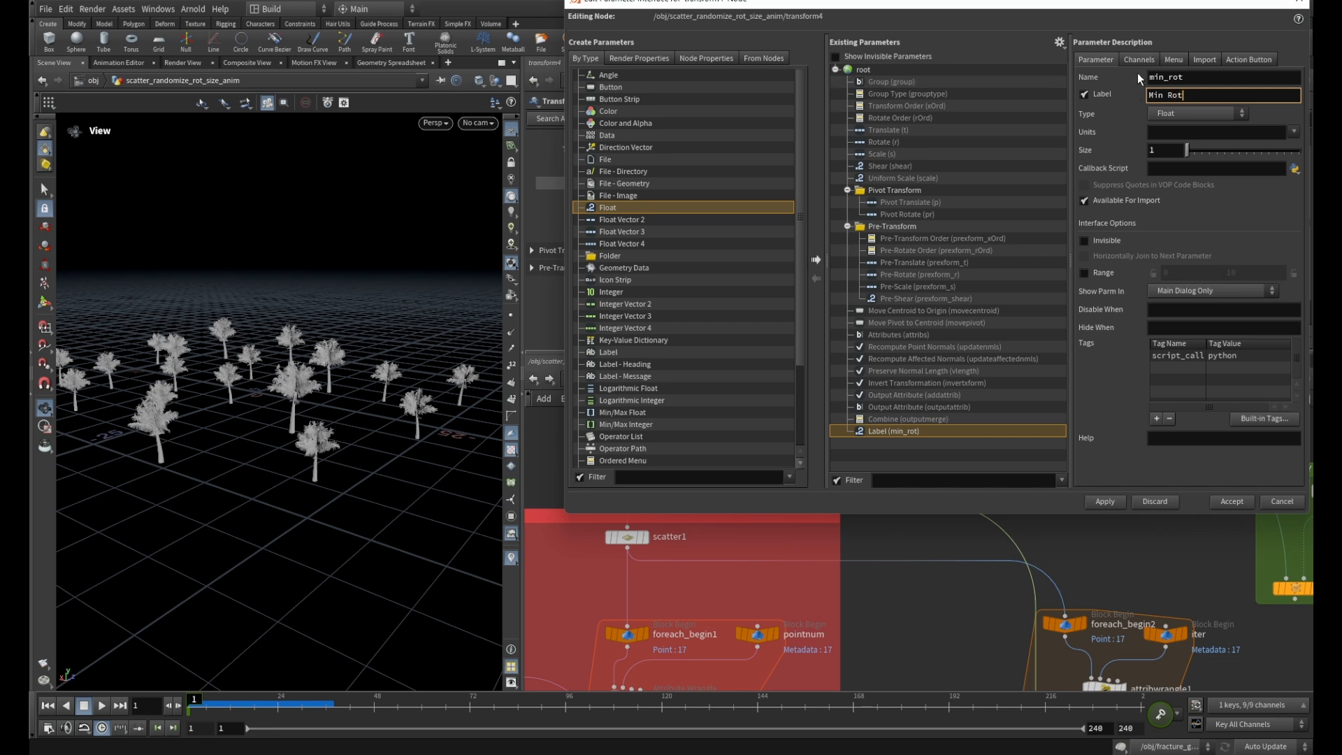
Give the Min Rot parameter a range of -360 to 0 and a default of -360, and apply the interface changes.
{"action": "left_click", "coordinate": [1085, 272]}
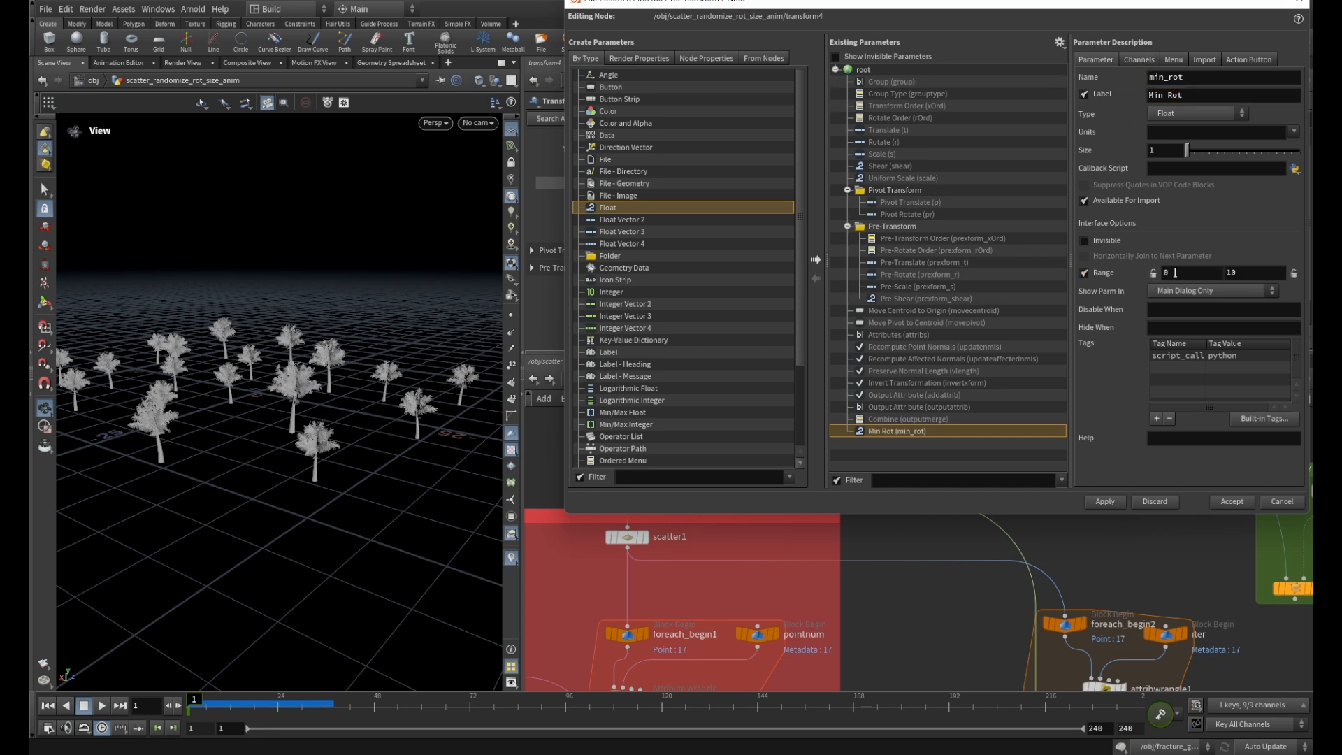
{"action": "type", "text": "-360"}
{"action": "key", "text": "Tab"}
{"action": "type", "text": "0"}
{"action": "left_click", "coordinate": [1139, 59]}
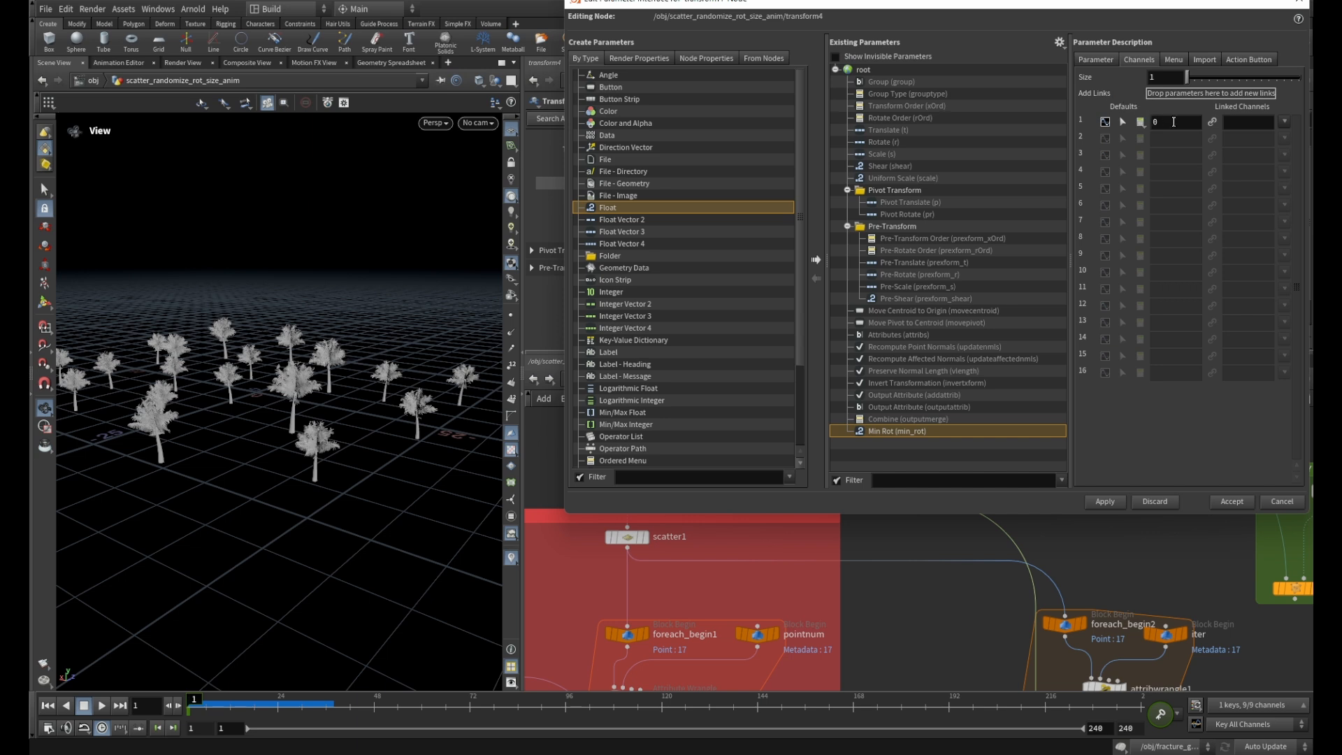
{"action": "type", "text": "-"}
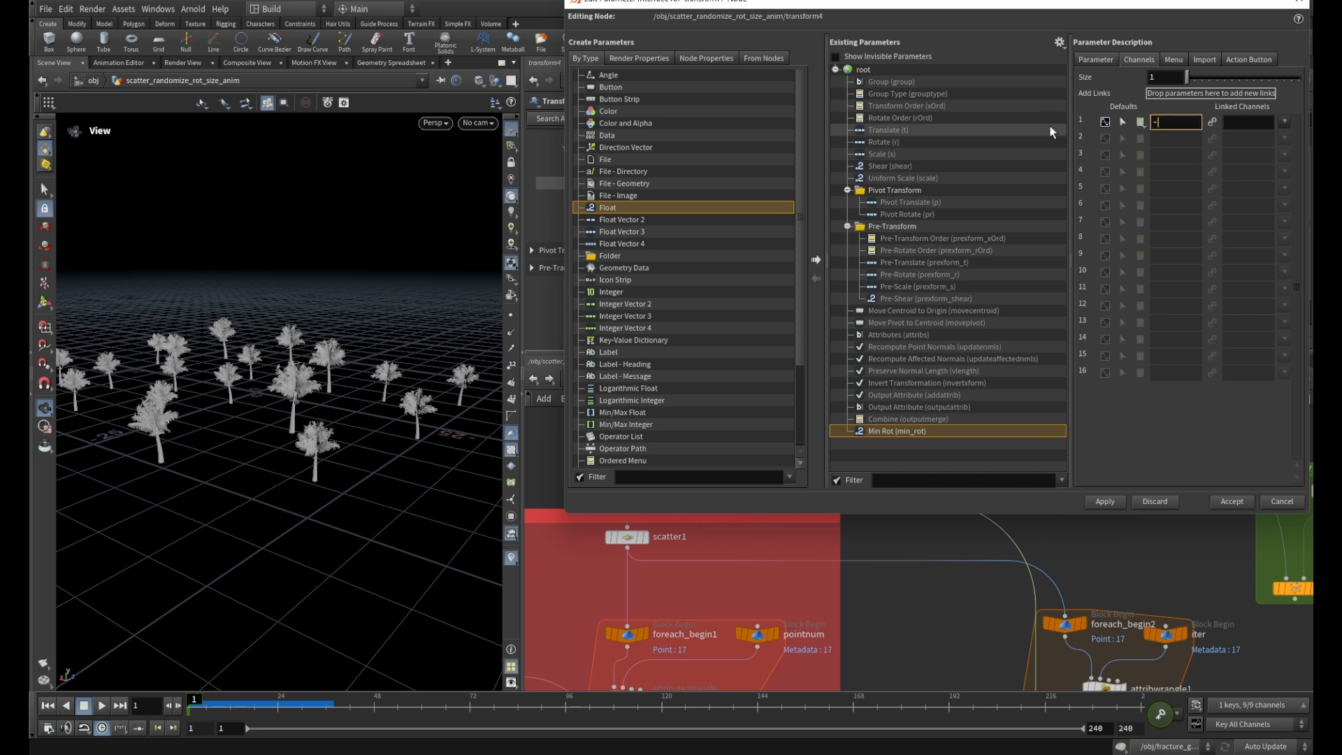
{"action": "type", "text": "360"}
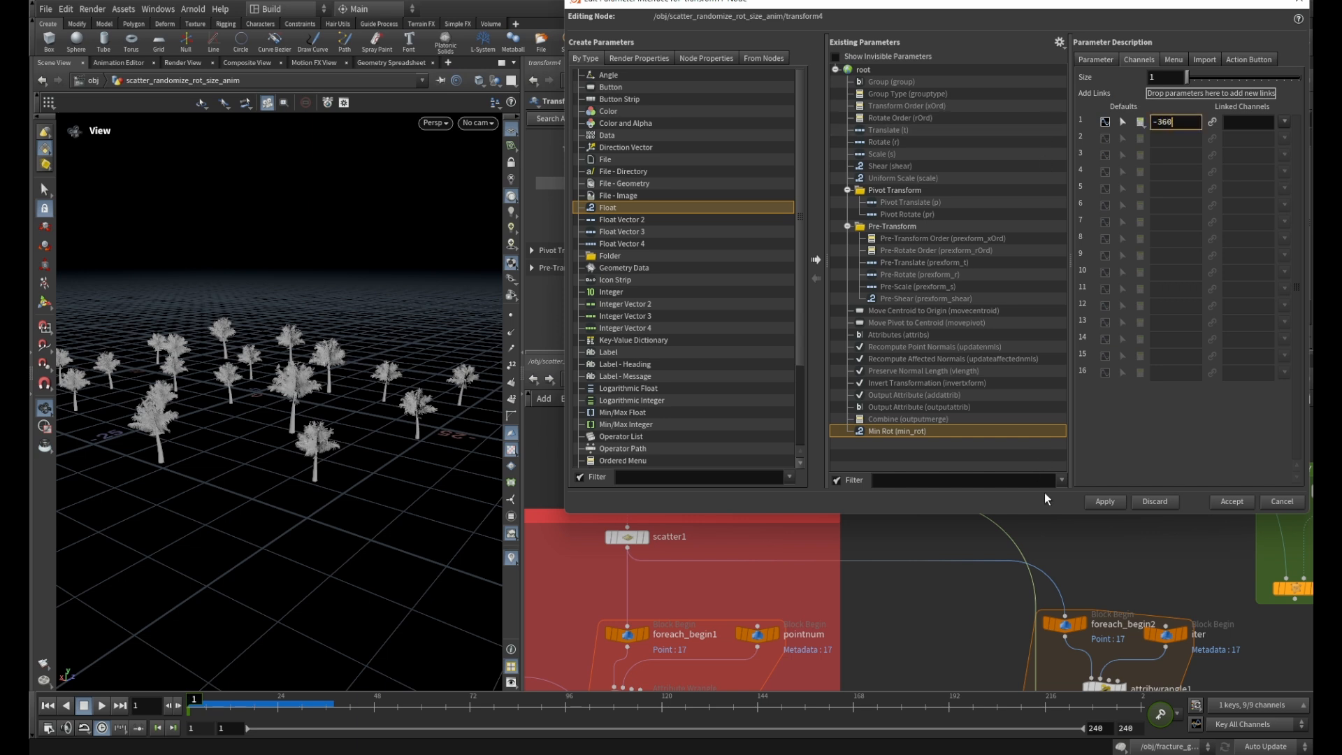
{"action": "left_click", "coordinate": [1099, 502]}
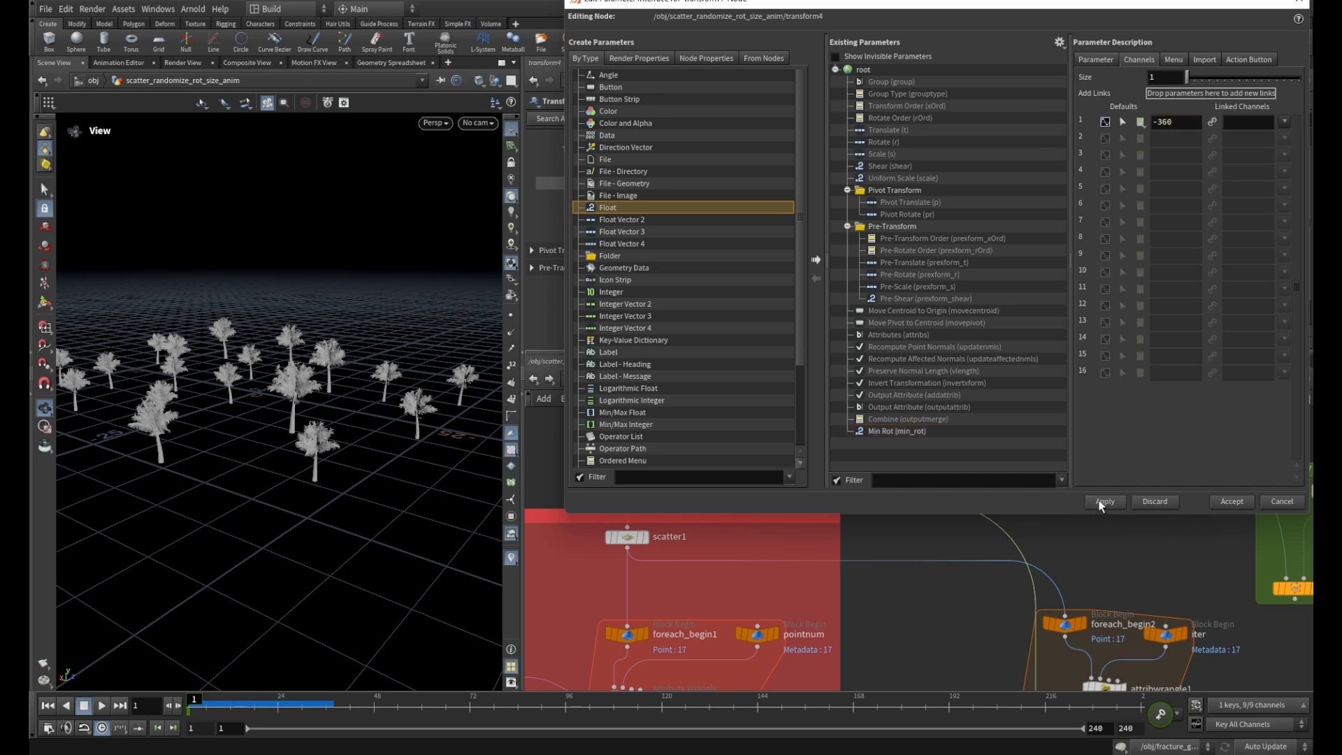
Duplicate the Min Rot parameter and give the copy the name max_rot and the label Max Rot.
{"action": "left_click", "coordinate": [864, 432]}
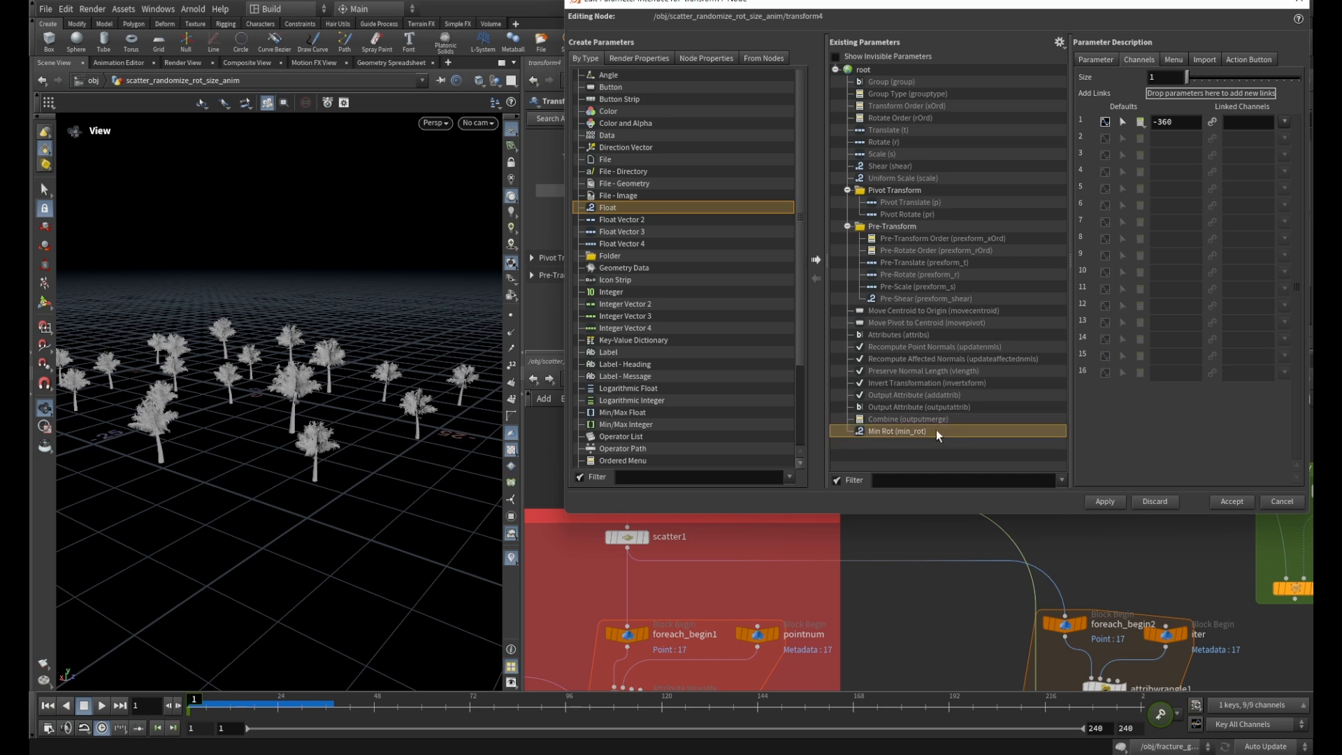
{"action": "key", "text": "ctrl+c"}
{"action": "key", "text": "ctrl+v"}
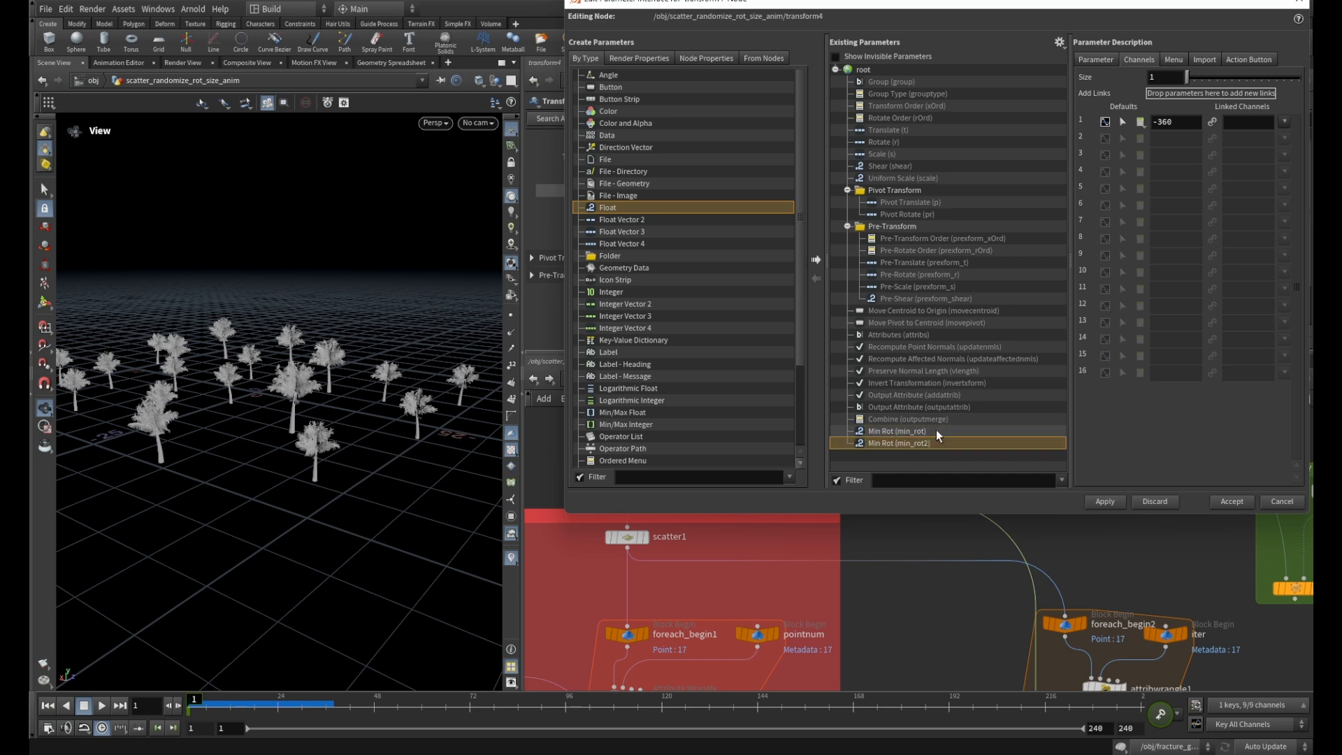
{"action": "left_click", "coordinate": [1096, 60]}
{"action": "left_click_drag", "start_coordinate": [1167, 78], "coordinate": [1139, 76]}
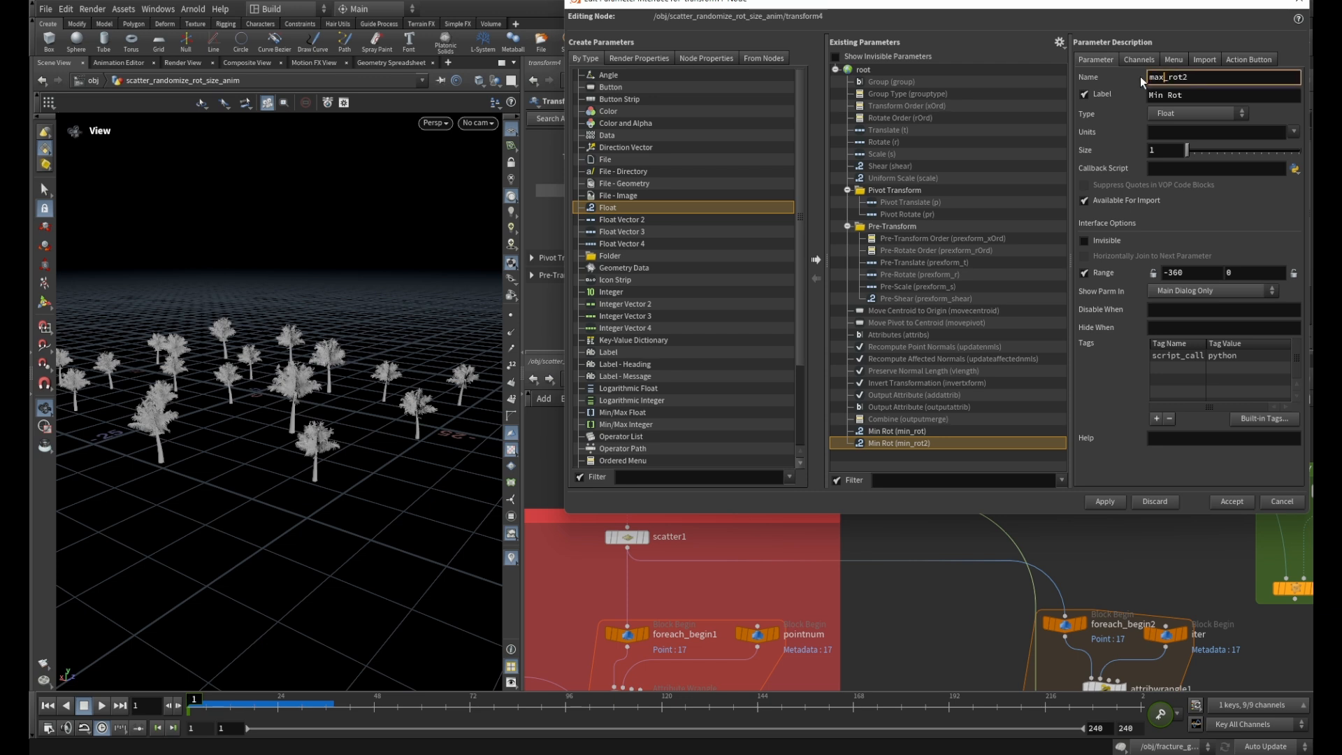
{"action": "left_click", "coordinate": [1193, 76]}
{"action": "left_click_drag", "start_coordinate": [1167, 94], "coordinate": [1149, 95]}
{"action": "type", "text": "Ma"}
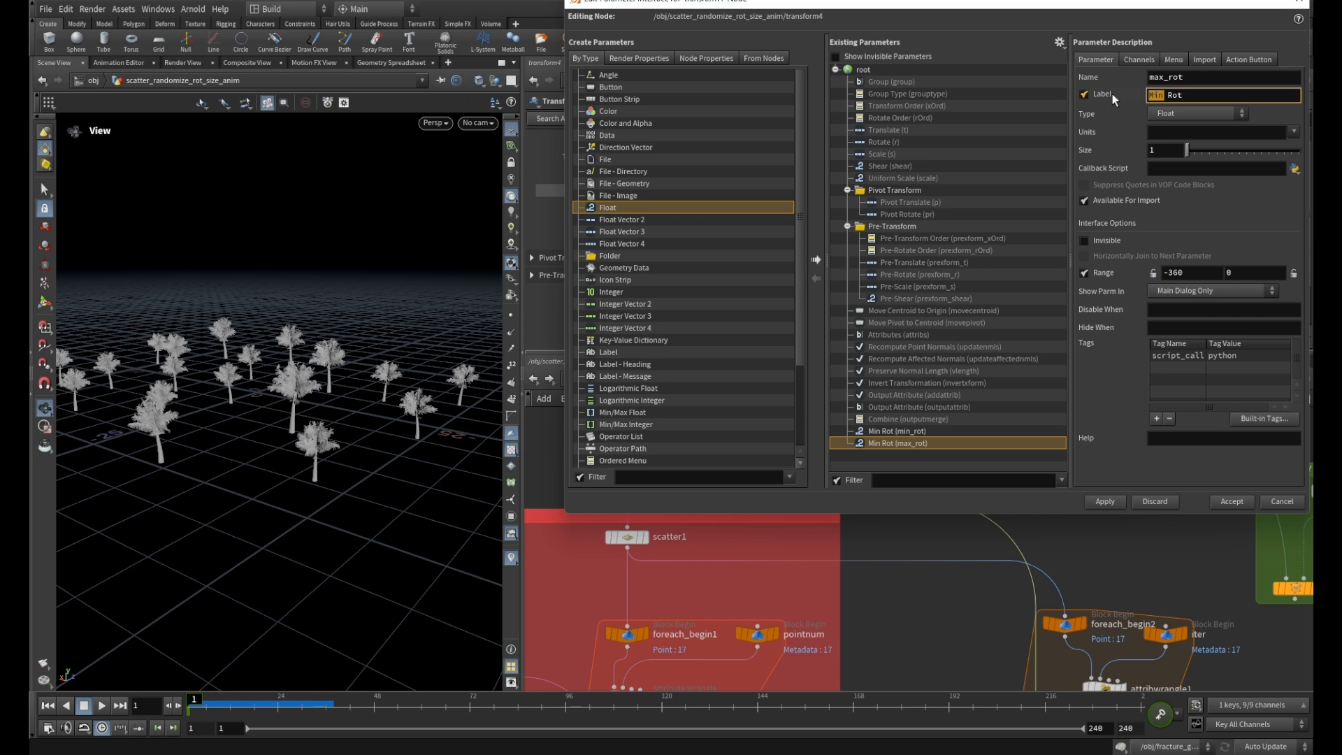
{"action": "type", "text": "x"}
Give the Max Rot parameter a range of 0 to 360 and a default of 360, and accept the interface changes.
{"action": "triple_click", "coordinate": [1190, 274]}
{"action": "type", "text": "0"}
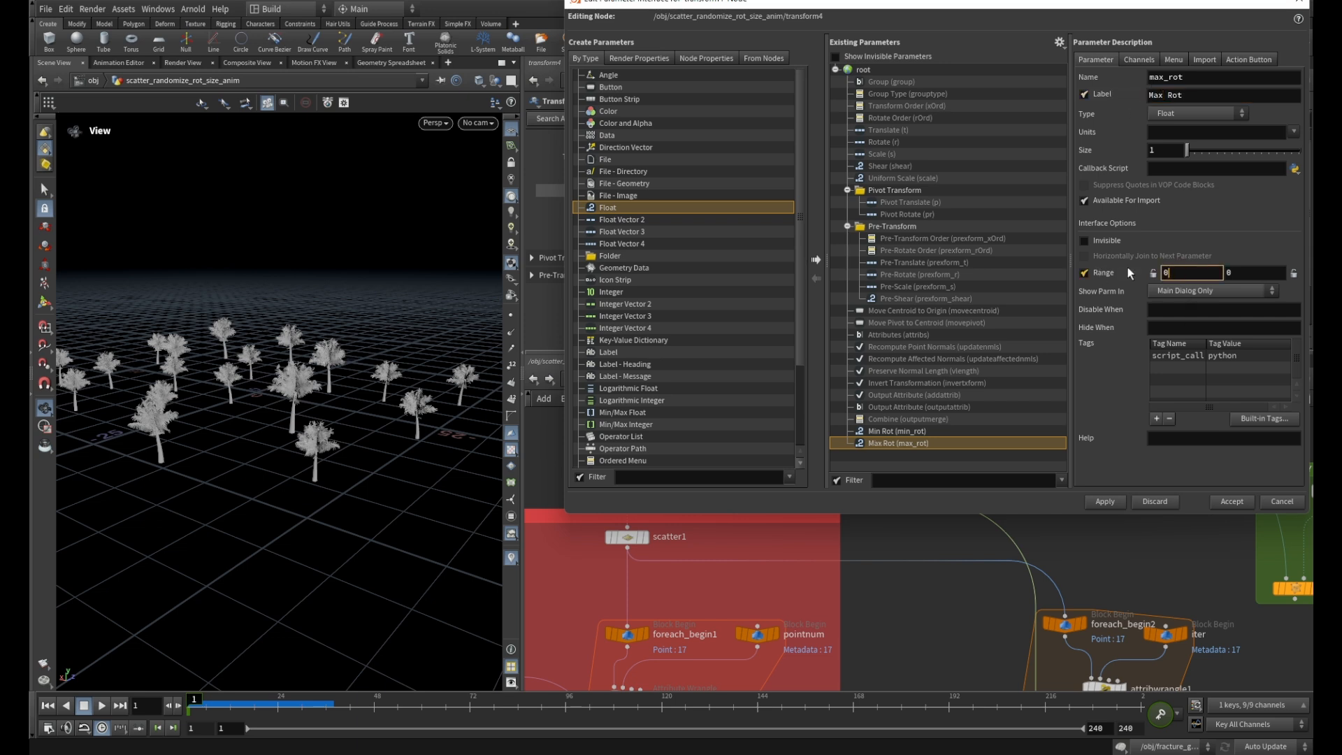
{"action": "key", "text": "Tab"}
{"action": "type", "text": "360"}
{"action": "left_click", "coordinate": [1142, 60]}
{"action": "left_click_drag", "start_coordinate": [1182, 123], "coordinate": [1151, 123]}
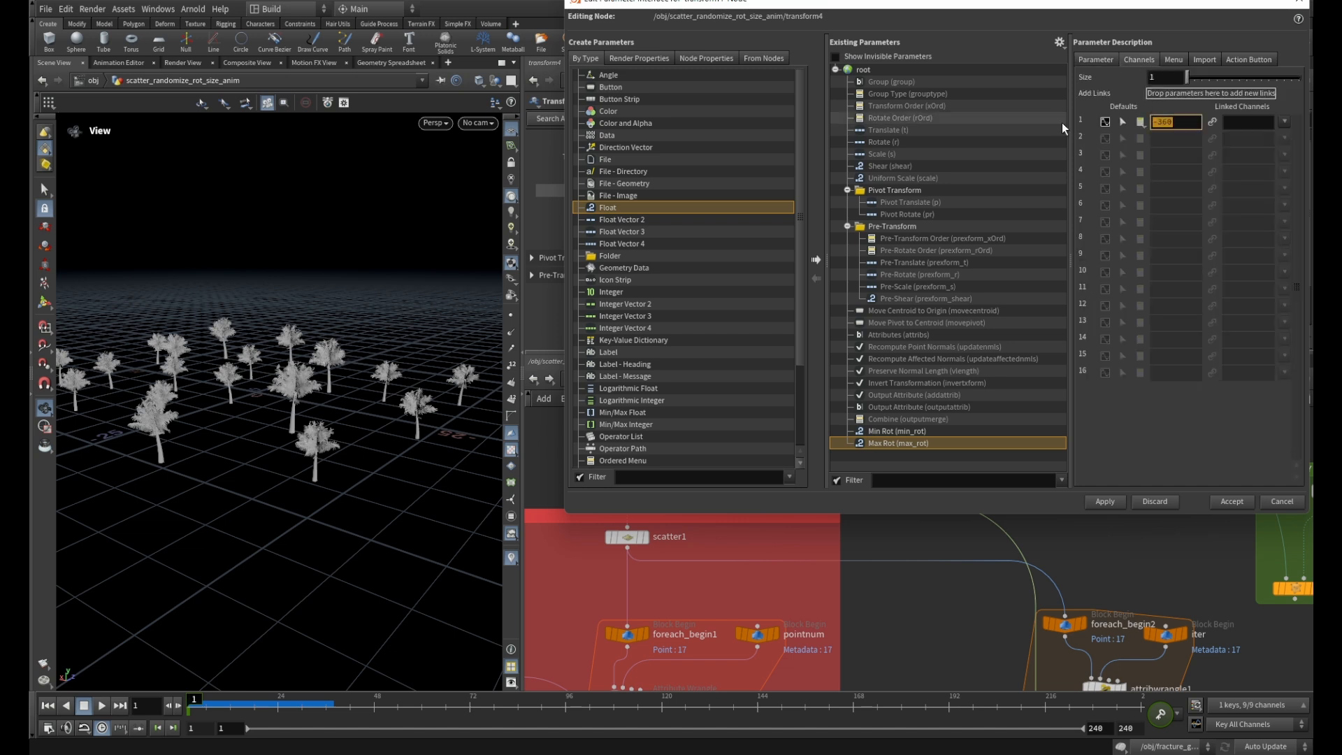
{"action": "type", "text": "360"}
{"action": "left_click", "coordinate": [1103, 501]}
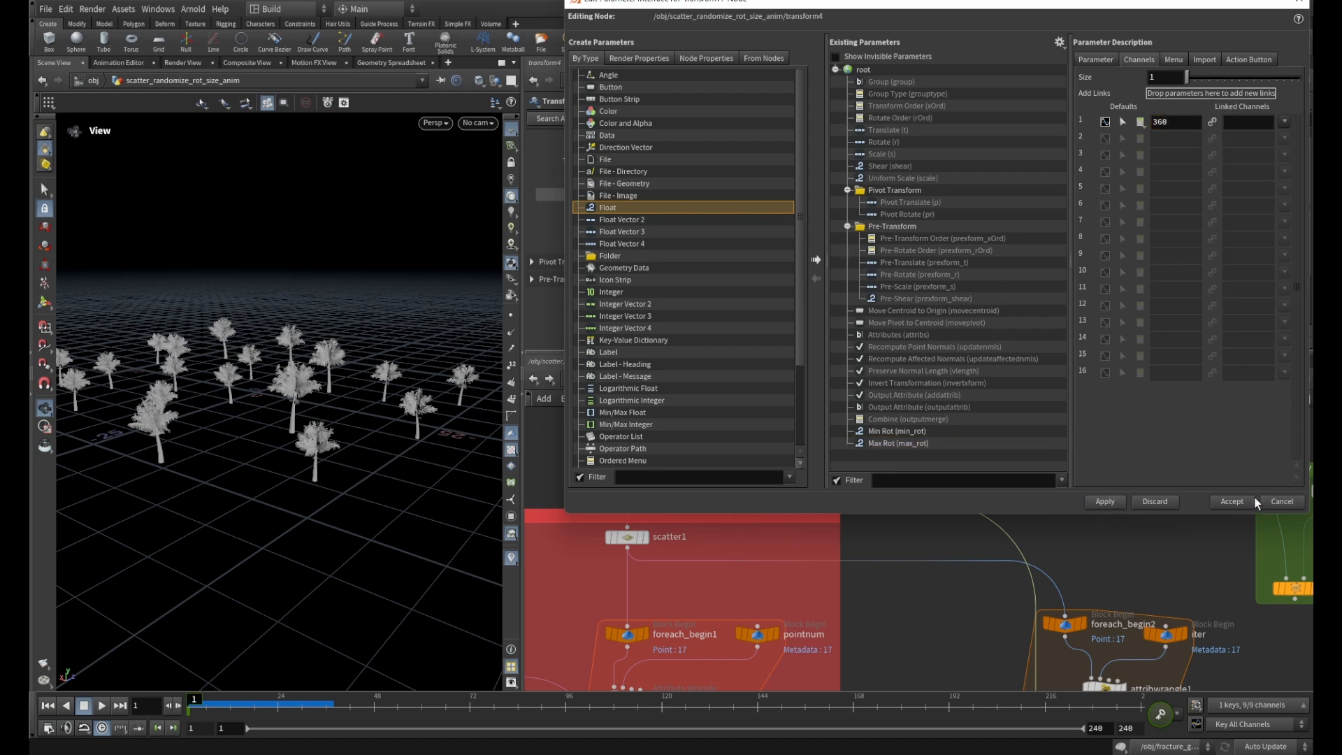
{"action": "left_click", "coordinate": [1236, 502]}
Replace -360 in transform4's Y rotation expression with a relative reference to the Min Rot parameter.
{"action": "scroll", "coordinate": [777, 301], "scroll_direction": "down", "scroll_amount": 3}
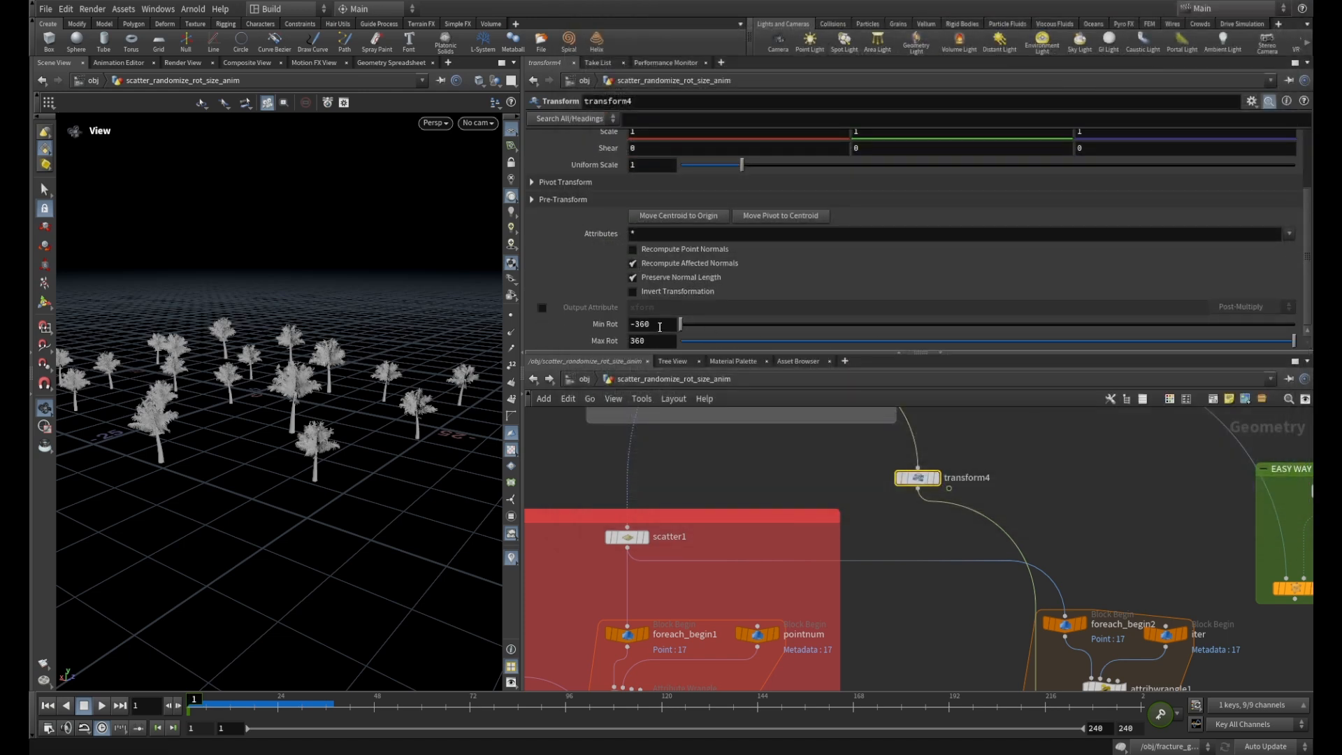
{"action": "left_click_drag", "start_coordinate": [896, 352], "coordinate": [896, 435]}
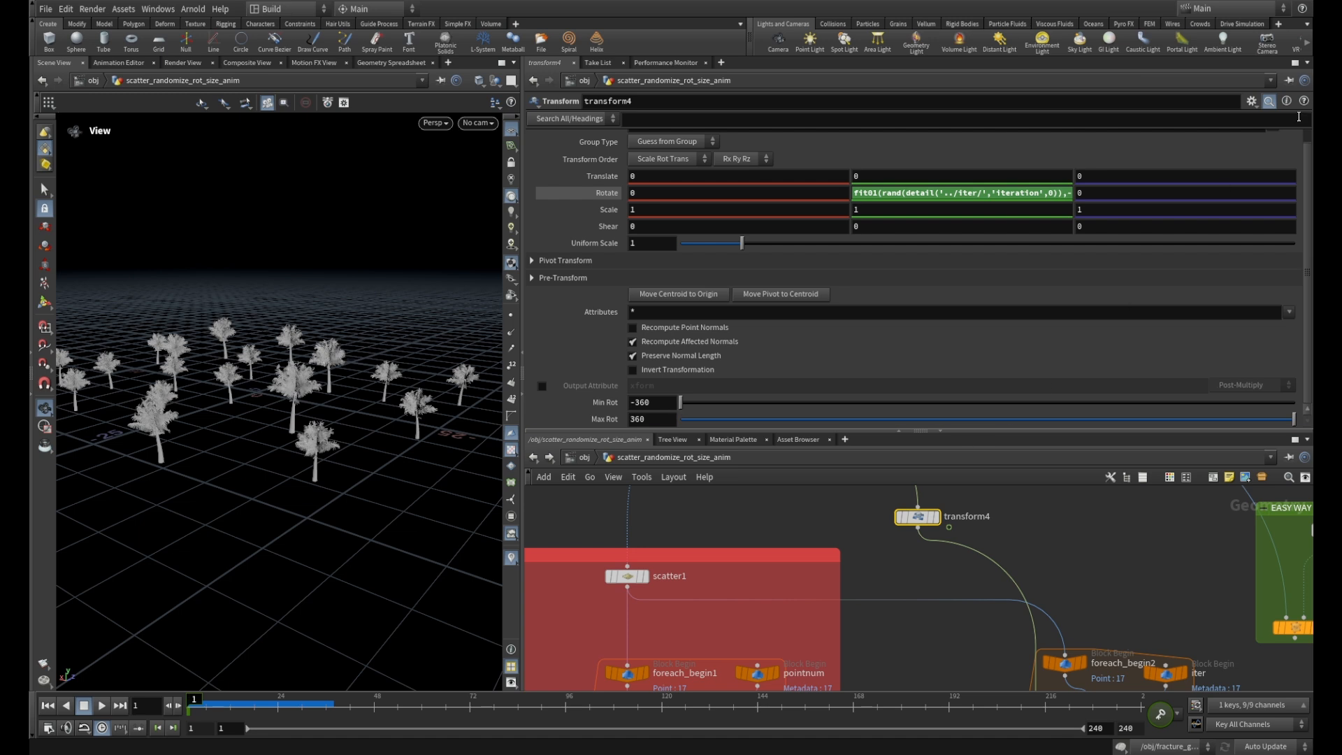
{"action": "right_click", "coordinate": [610, 401]}
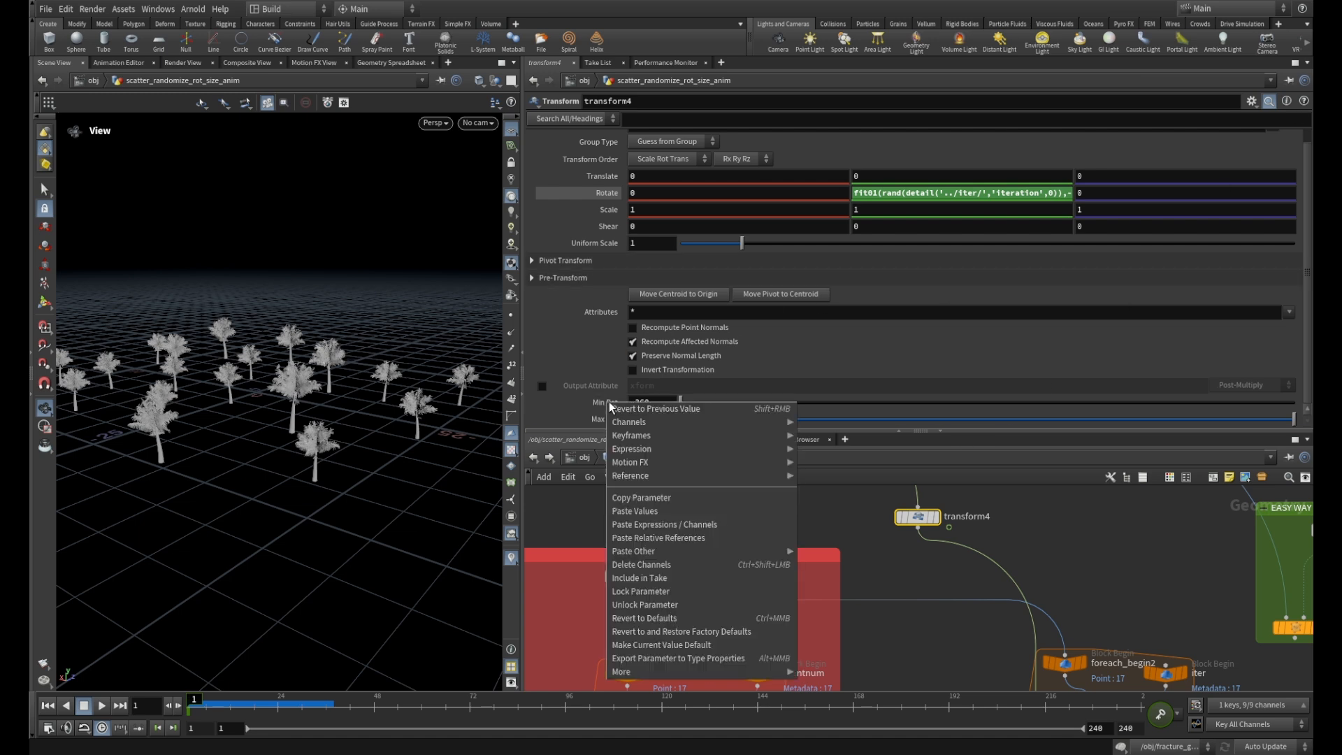
{"action": "left_click", "coordinate": [651, 497]}
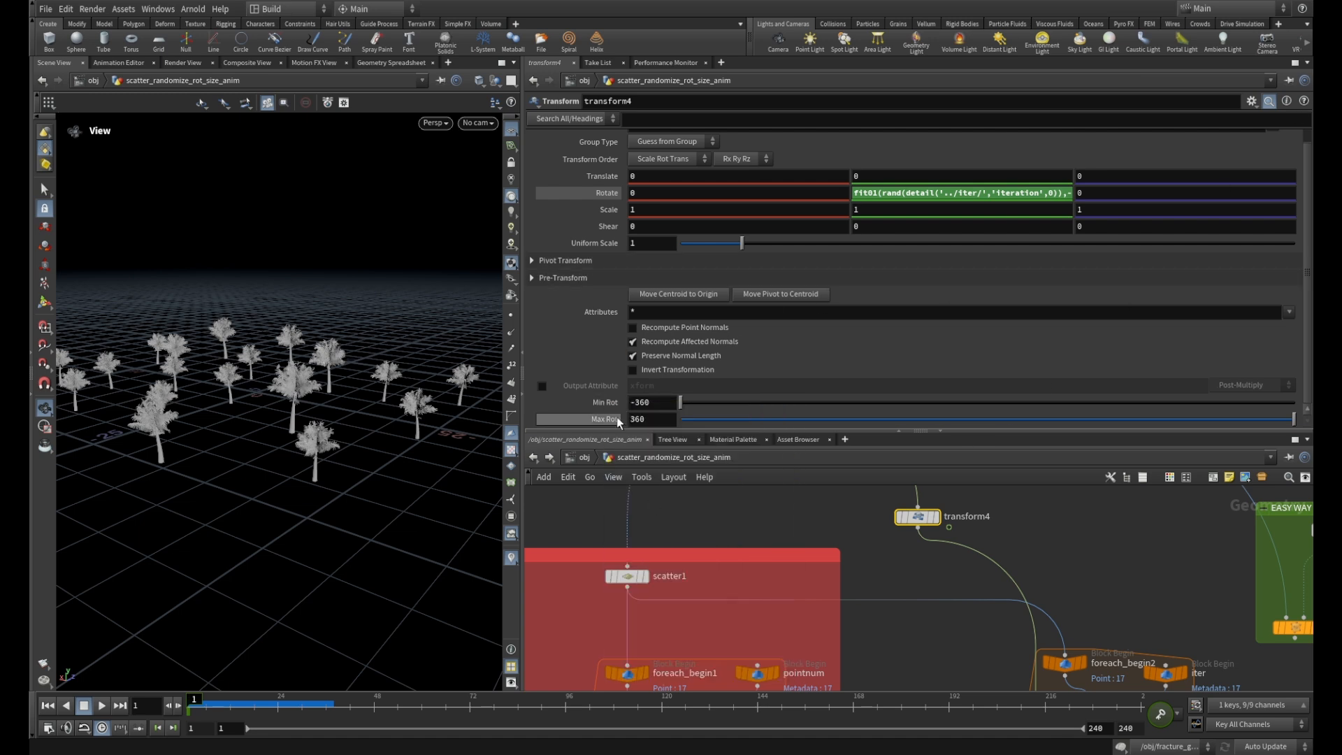
{"action": "left_click", "coordinate": [1051, 191]}
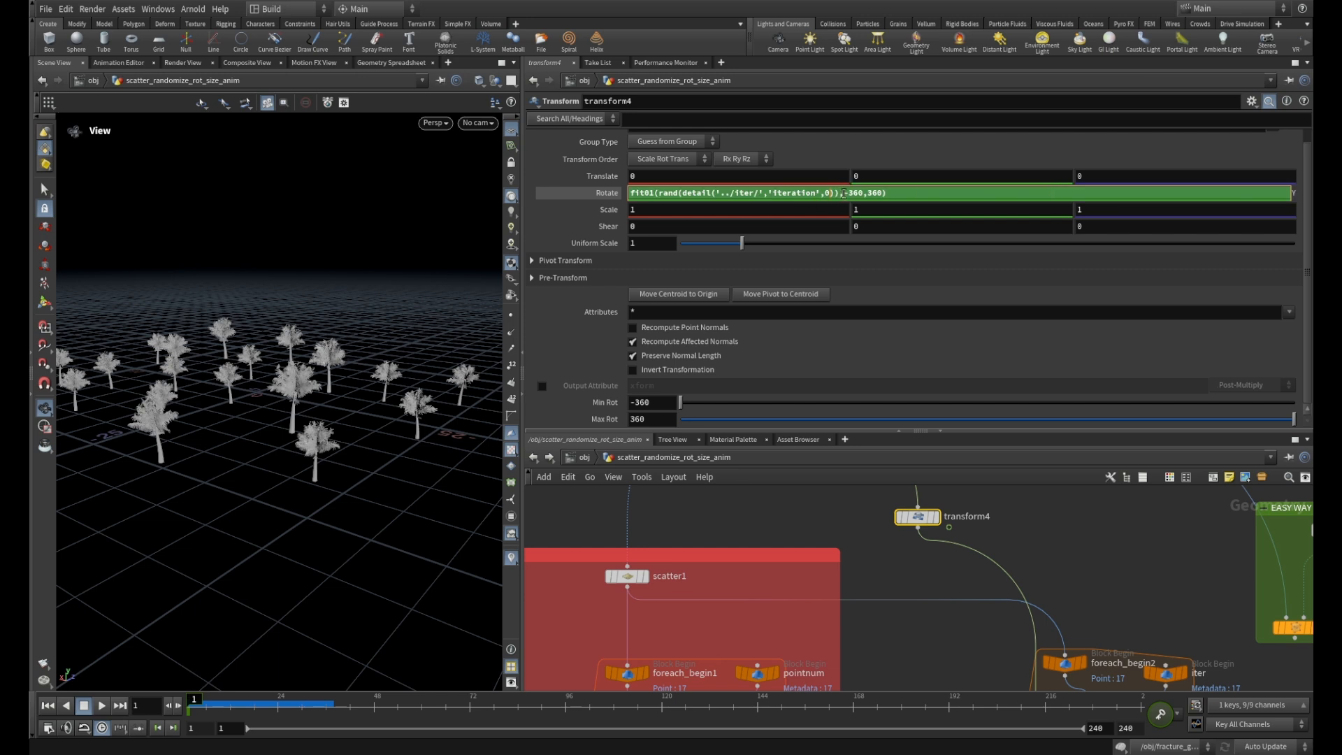
{"action": "left_click_drag", "start_coordinate": [843, 194], "coordinate": [857, 193]}
{"action": "right_click", "coordinate": [855, 194]}
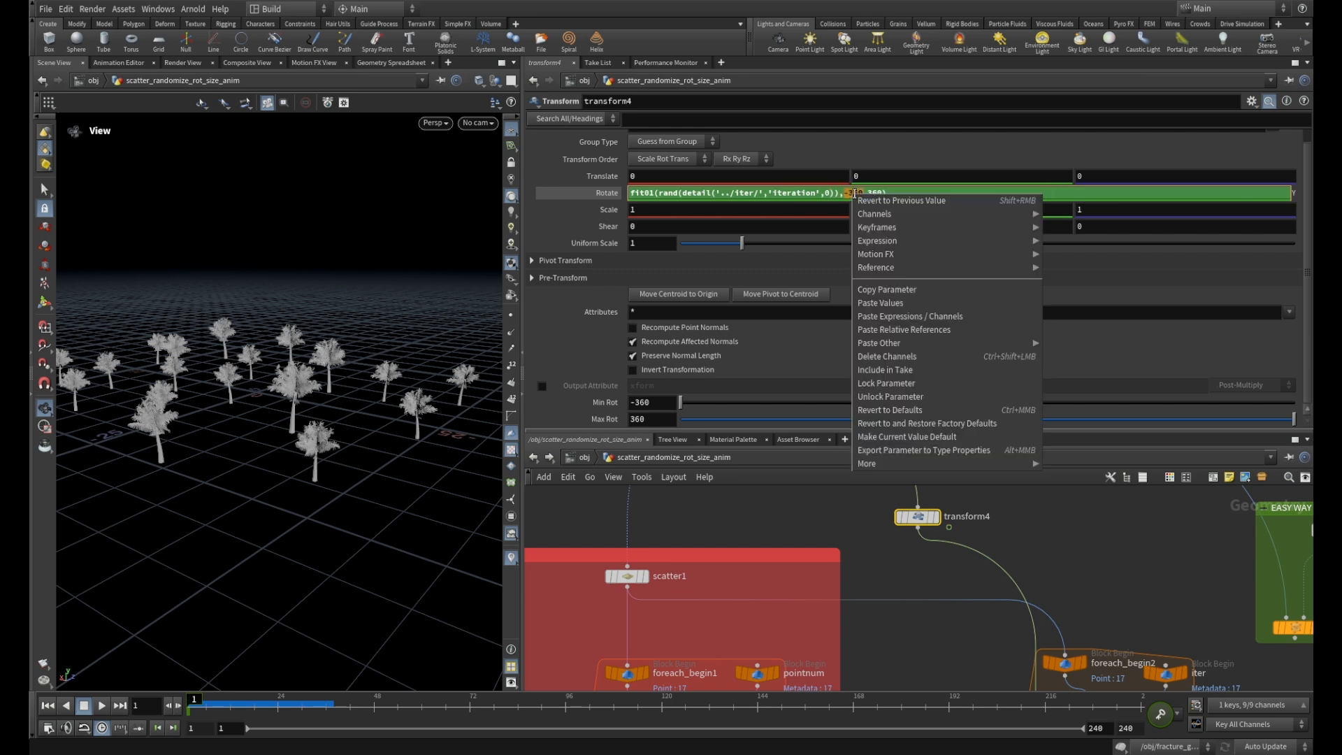
{"action": "left_click", "coordinate": [889, 332]}
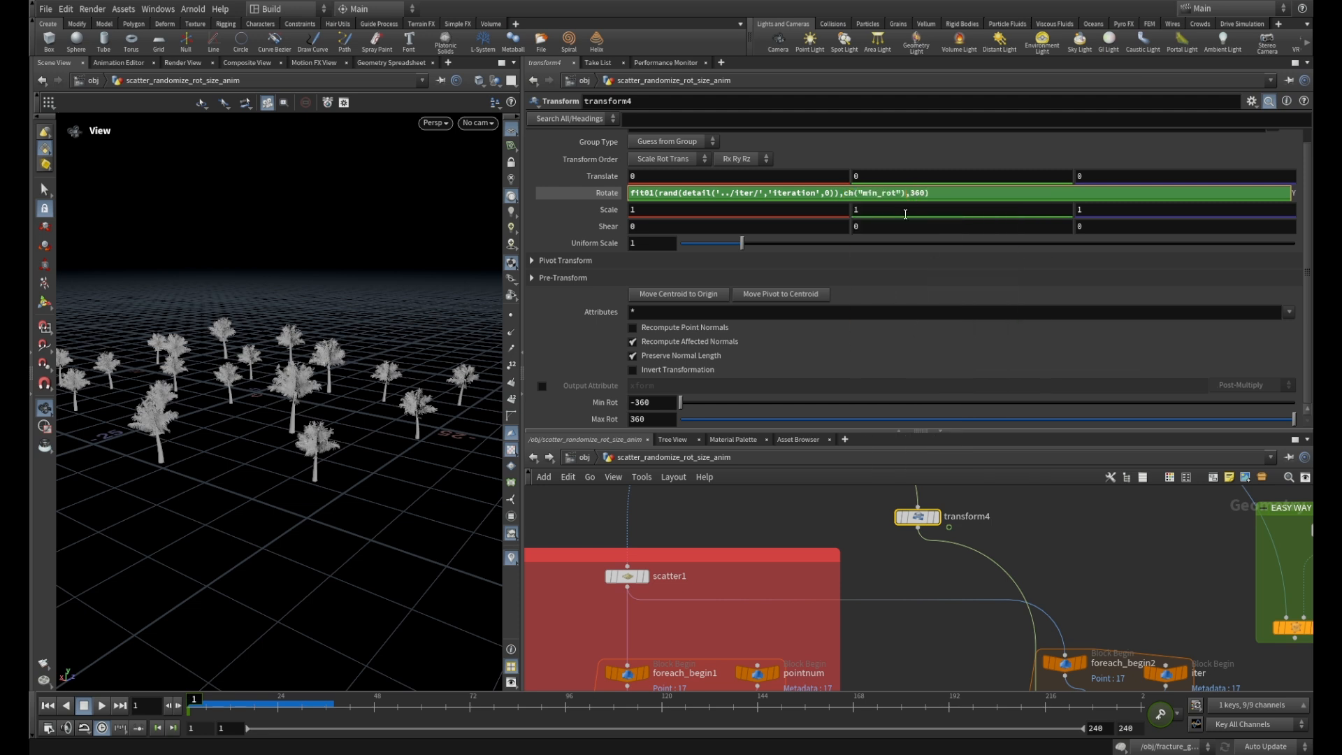
Replace the 360 limit in the Y rotation expression with a relative reference to Max Rot and display the evaluated value.
{"action": "right_click", "coordinate": [607, 421]}
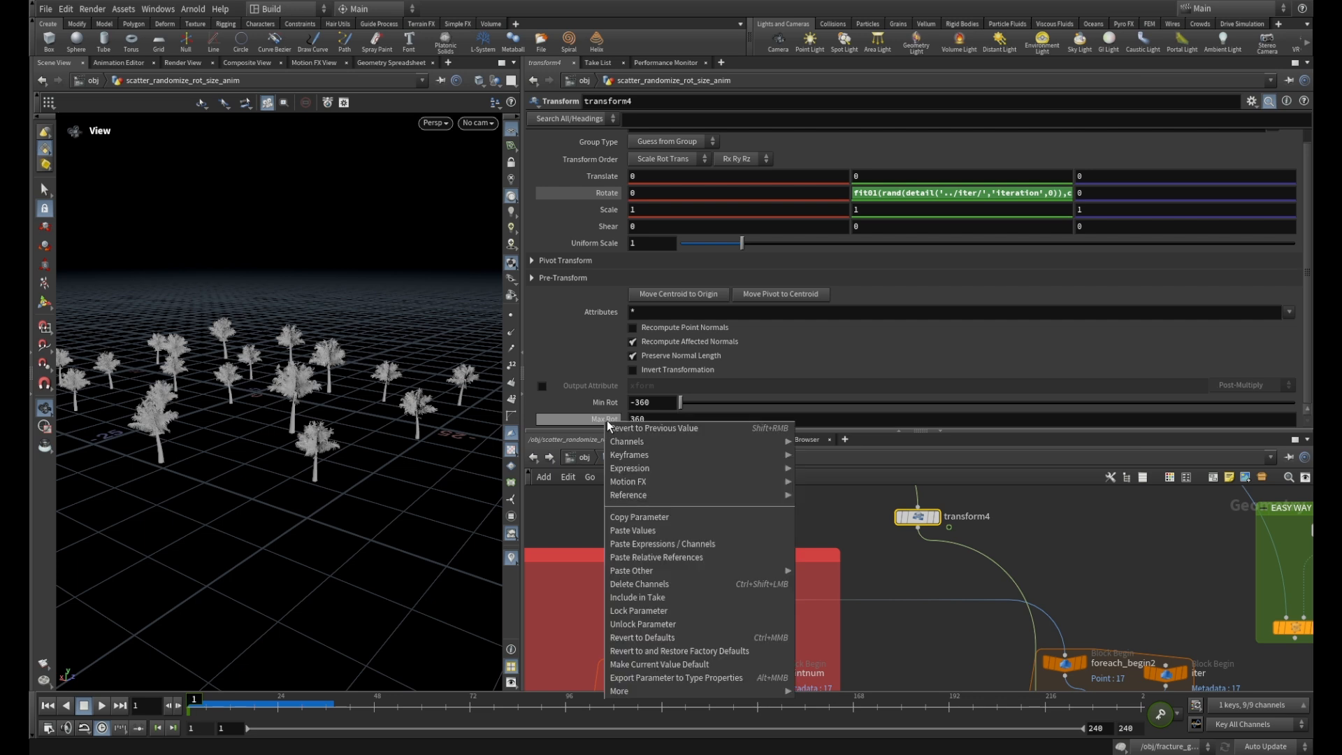
{"action": "left_click", "coordinate": [666, 518]}
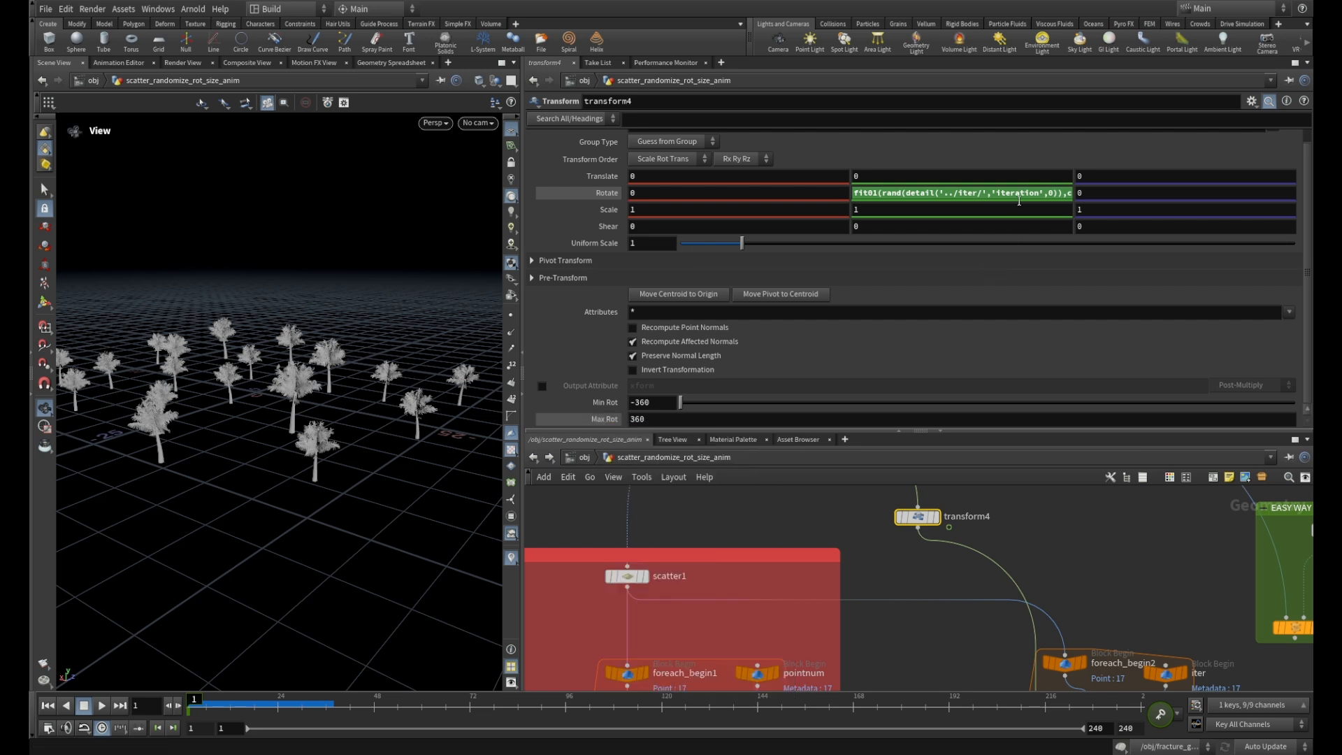
{"action": "left_click", "coordinate": [957, 195]}
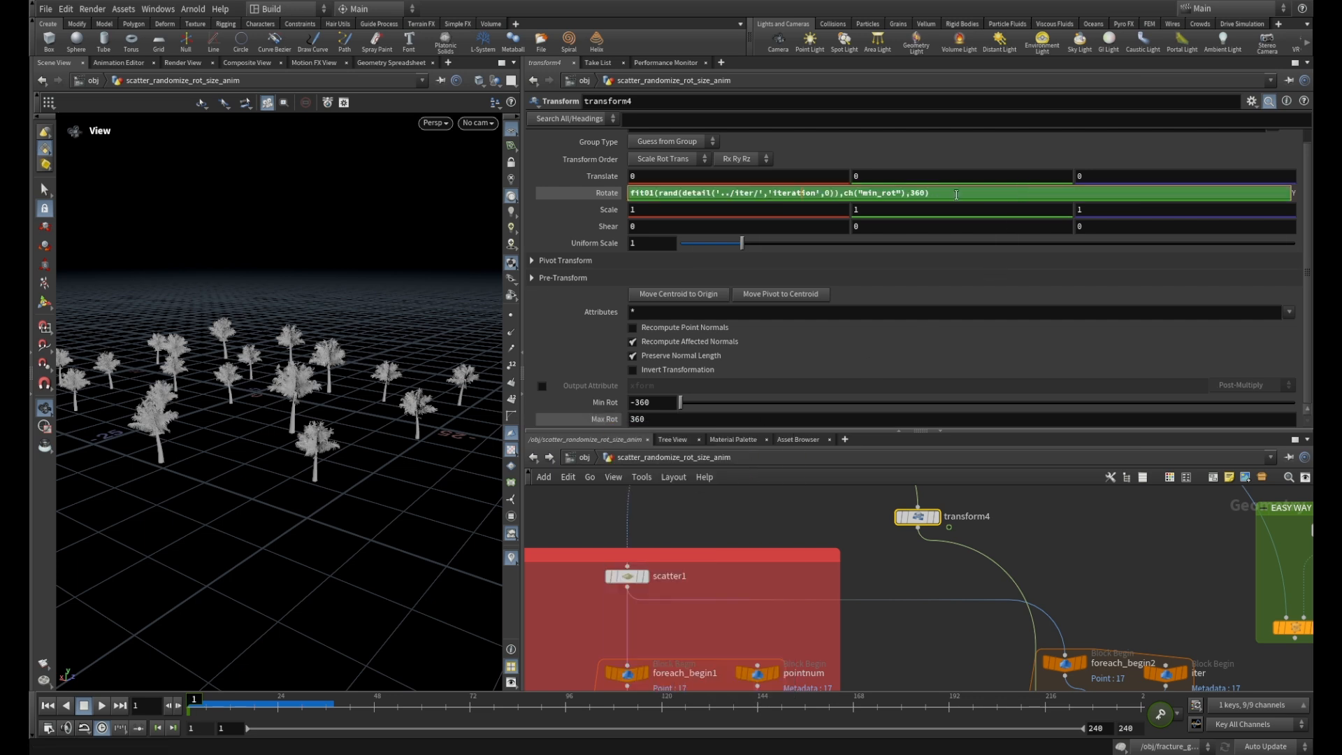
{"action": "left_click_drag", "start_coordinate": [910, 192], "coordinate": [923, 193]}
{"action": "right_click", "coordinate": [918, 194]}
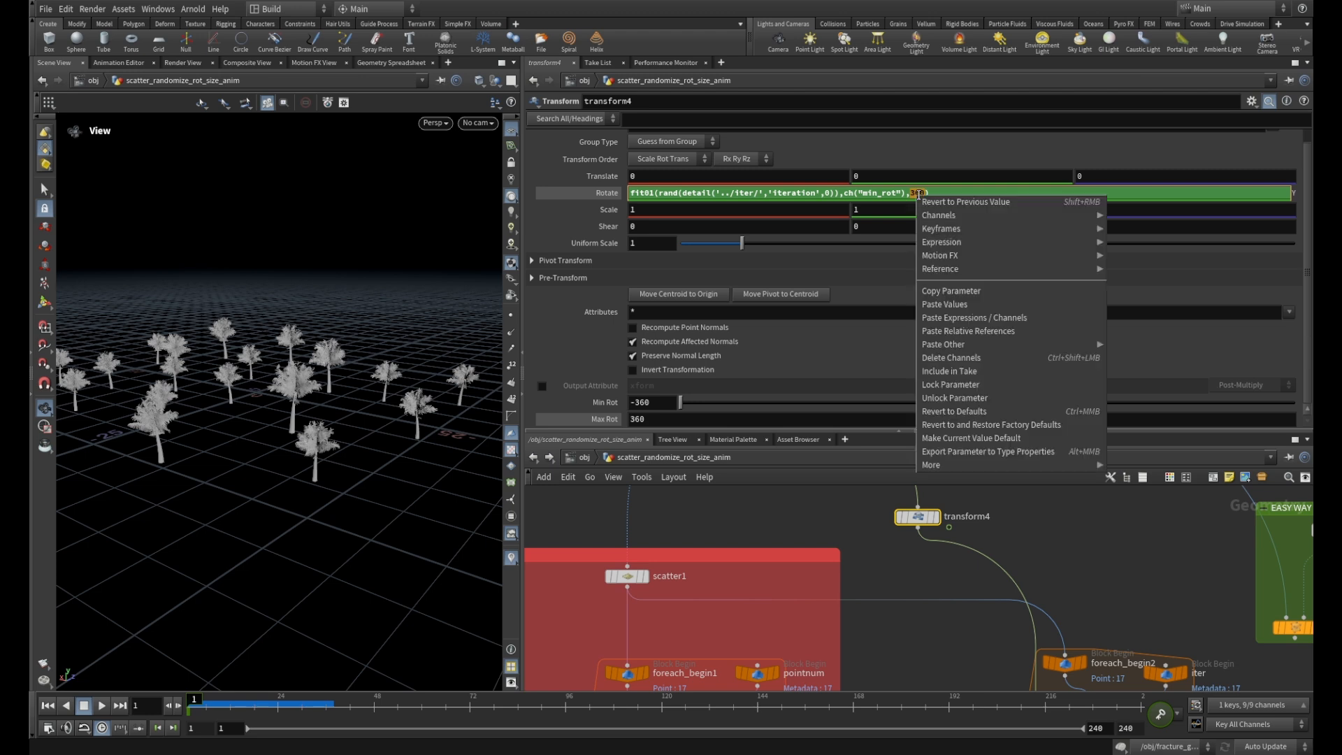
{"action": "left_click", "coordinate": [951, 331]}
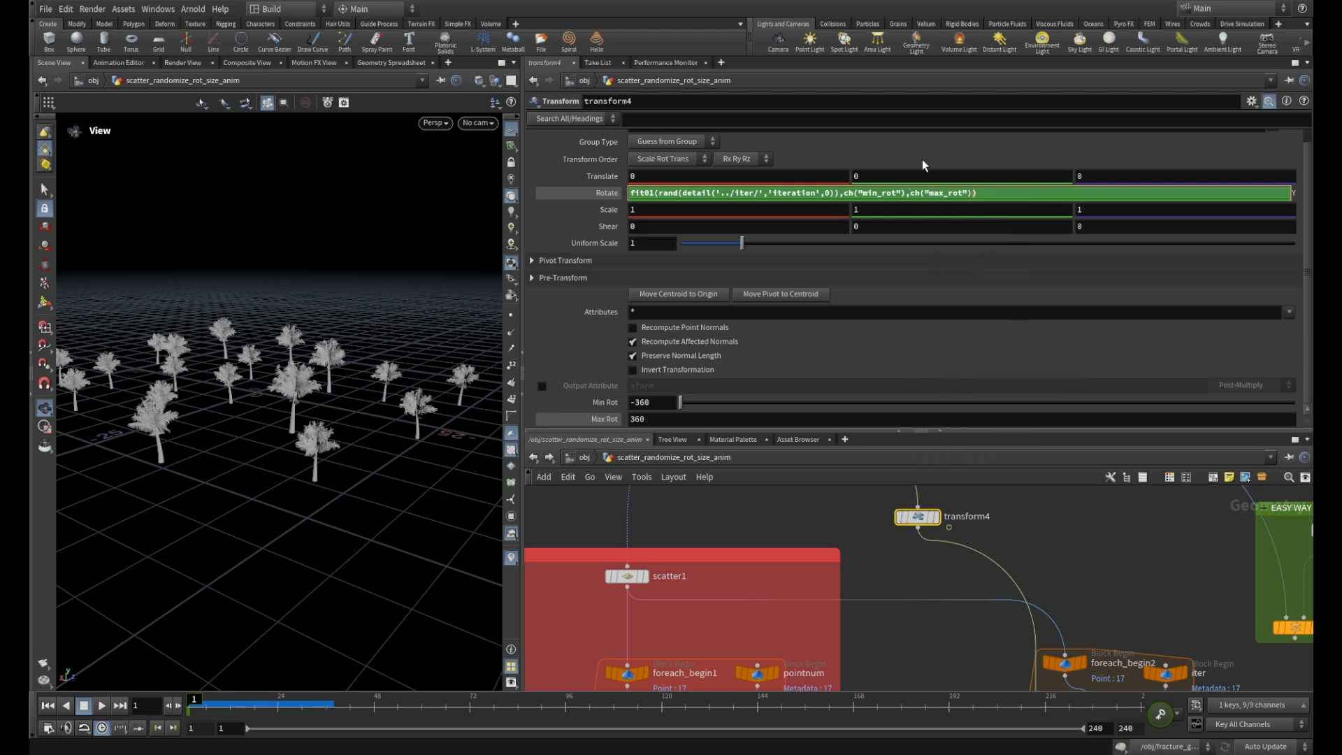
{"action": "left_click", "coordinate": [606, 193]}
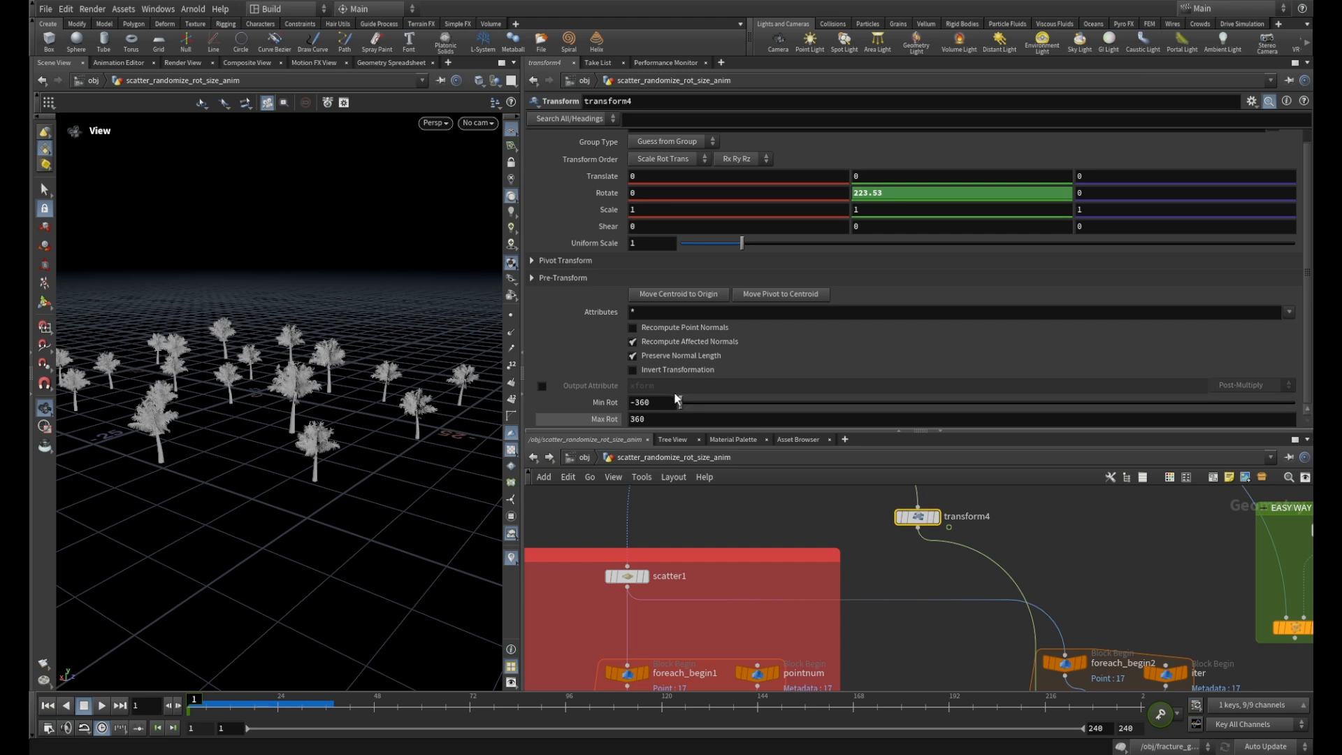
Adjust transform4's rotation limits to about -303.5 for Min Rot and 272.1 for Max Rot.
{"action": "left_click_drag", "start_coordinate": [682, 397], "coordinate": [775, 402]}
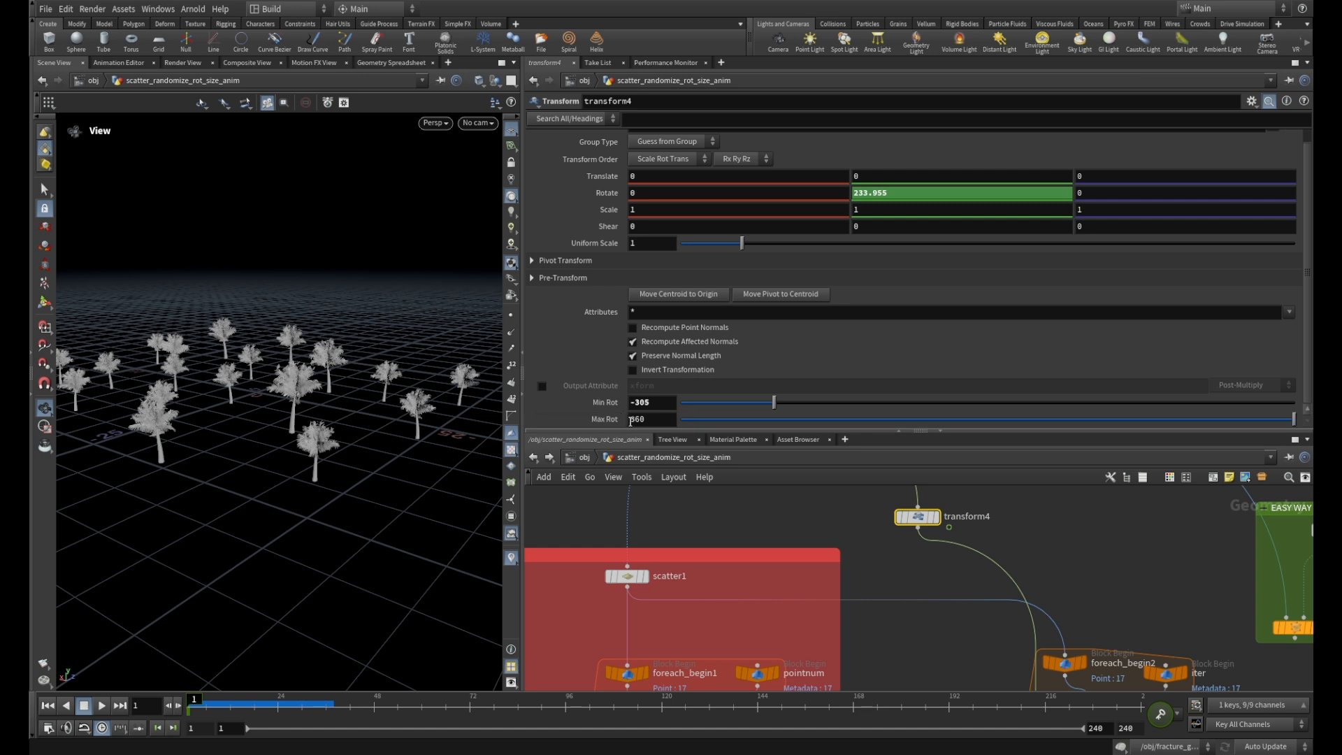
{"action": "left_click_drag", "start_coordinate": [1294, 419], "coordinate": [1146, 428]}
{"action": "left_click_drag", "start_coordinate": [775, 402], "coordinate": [777, 404]}
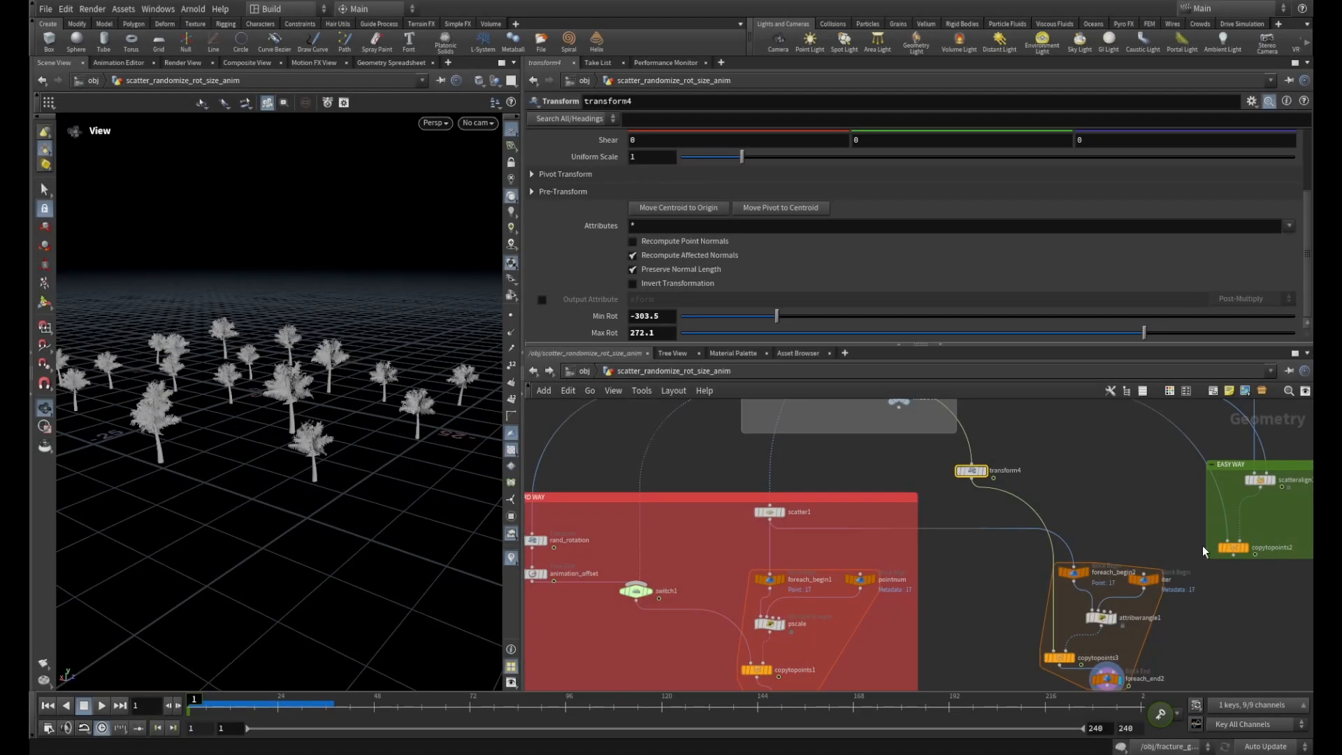
Insert a Time Shift node on transform4's output wire, align it beneath transform4, and show its Frame expression.
{"action": "scroll", "coordinate": [1203, 545], "scroll_direction": "up", "scroll_amount": 2}
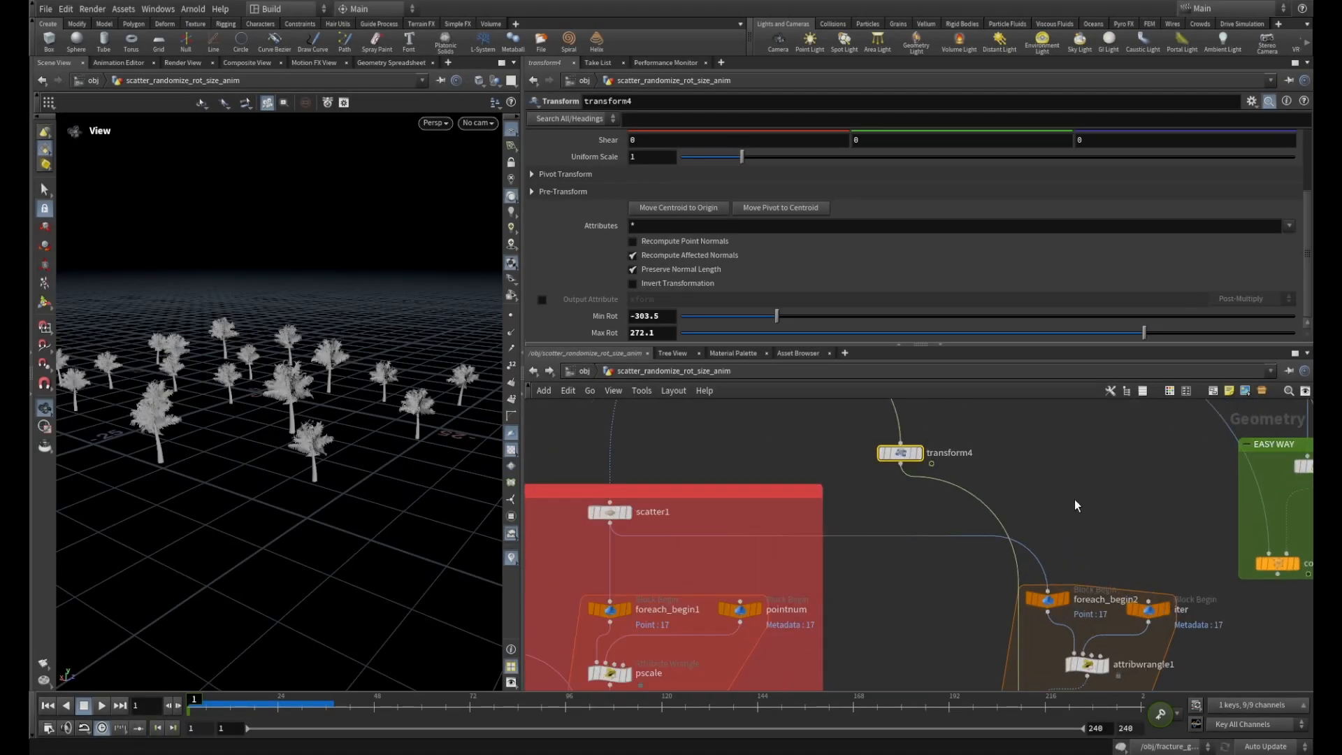
{"action": "key", "text": "Tab"}
{"action": "type", "text": "time"}
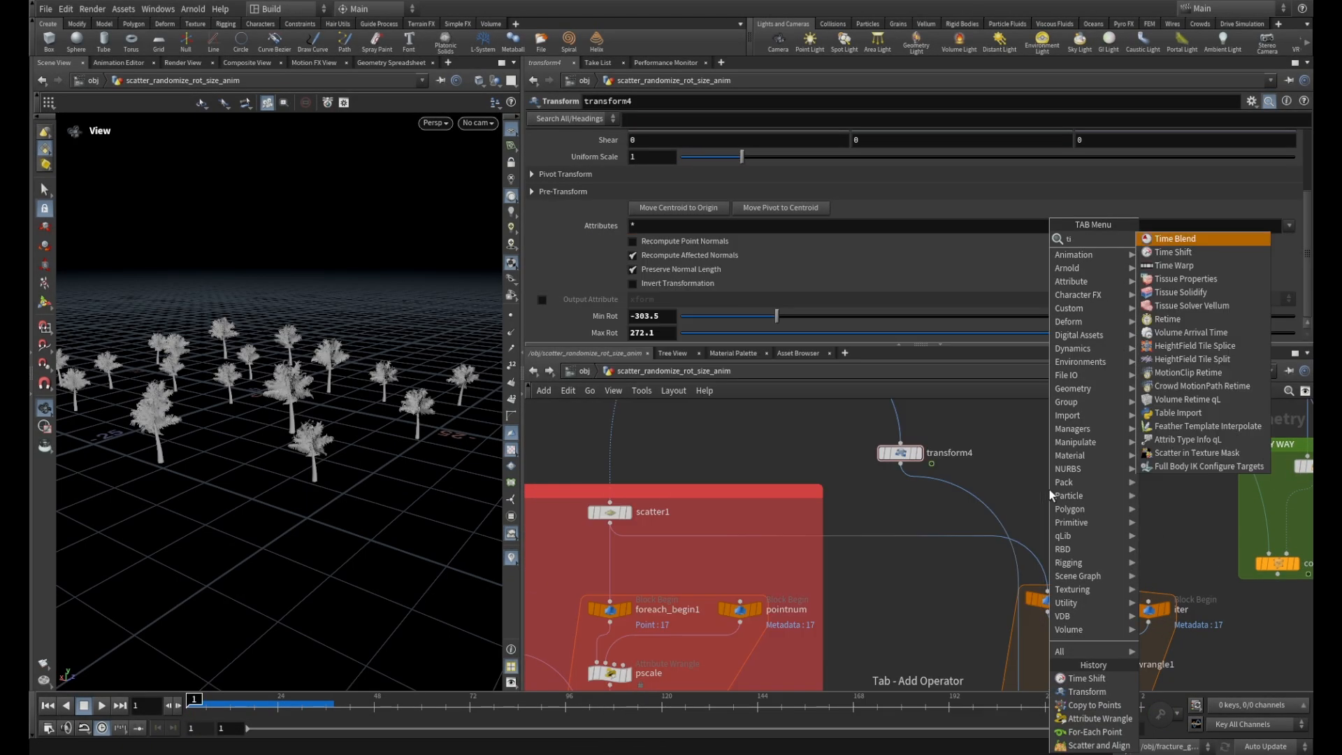
{"action": "left_click", "coordinate": [1161, 253]}
{"action": "left_click", "coordinate": [954, 501]}
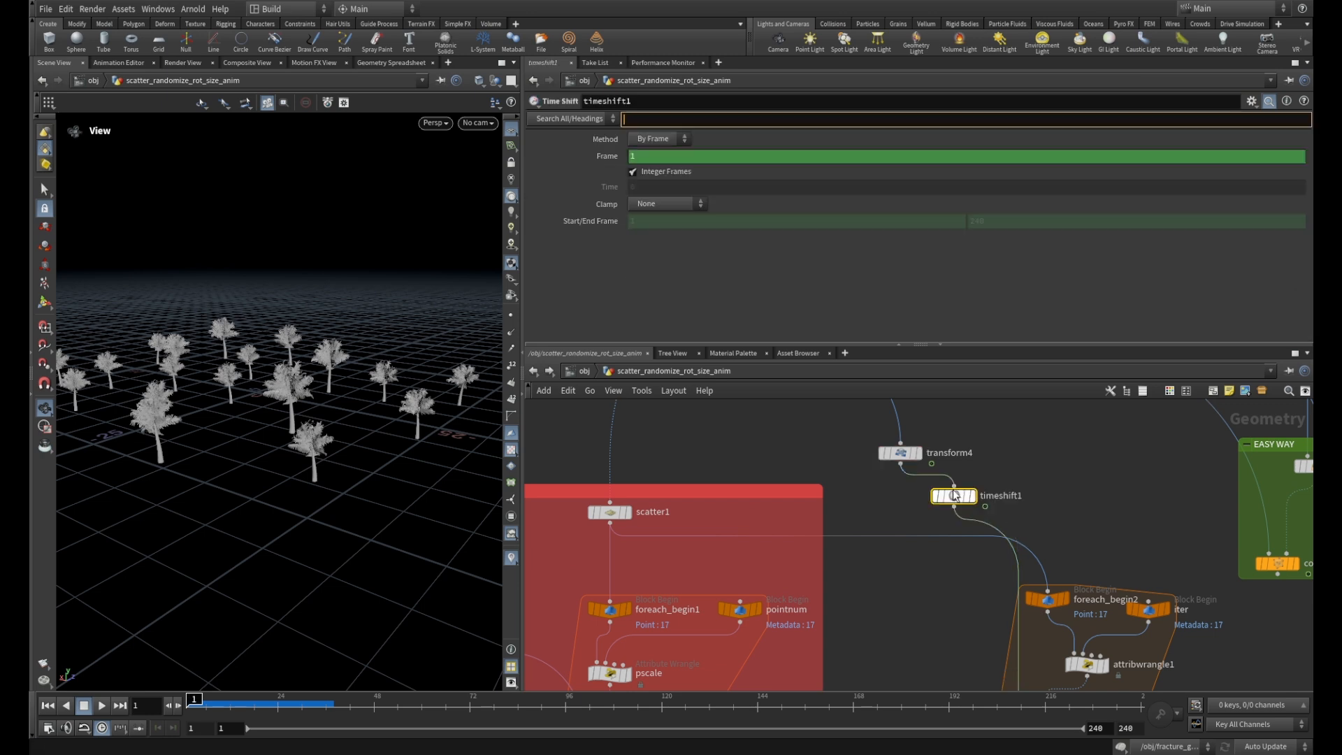
{"action": "left_click_drag", "start_coordinate": [954, 505], "coordinate": [896, 508]}
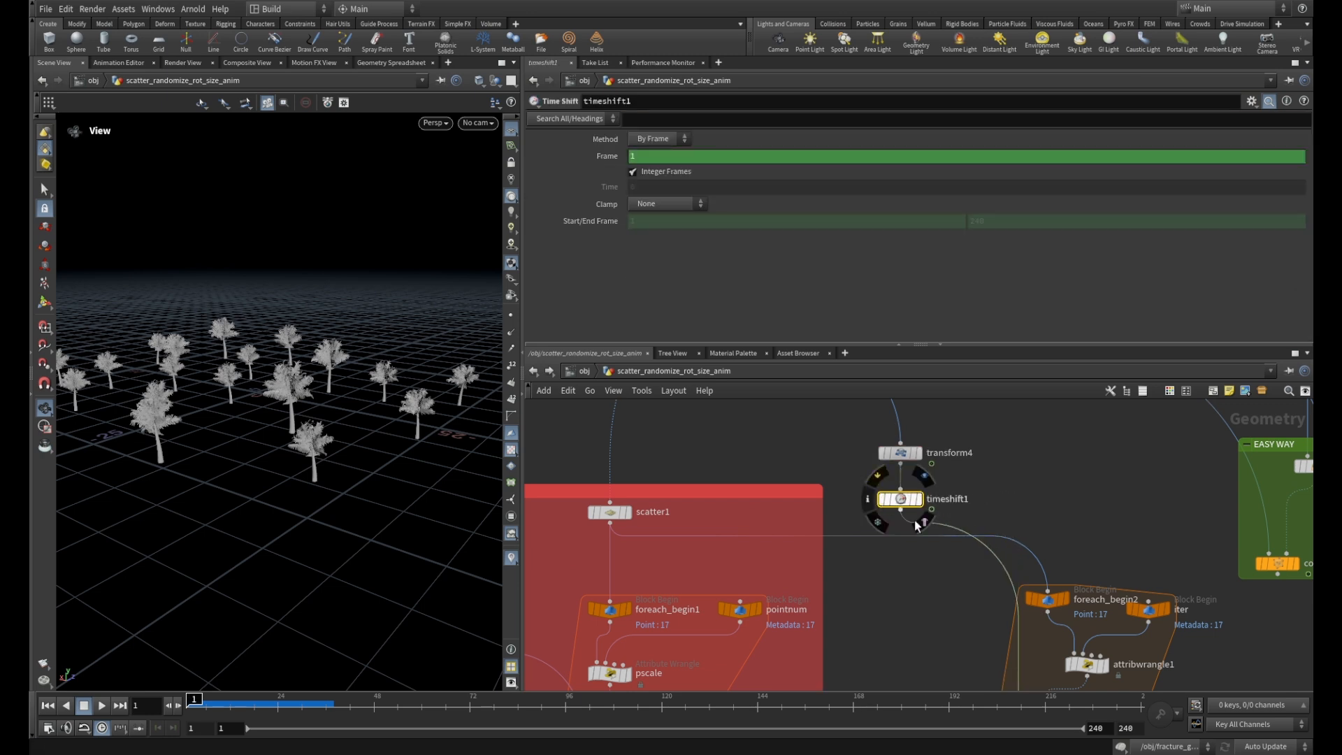
{"action": "left_click", "coordinate": [597, 157]}
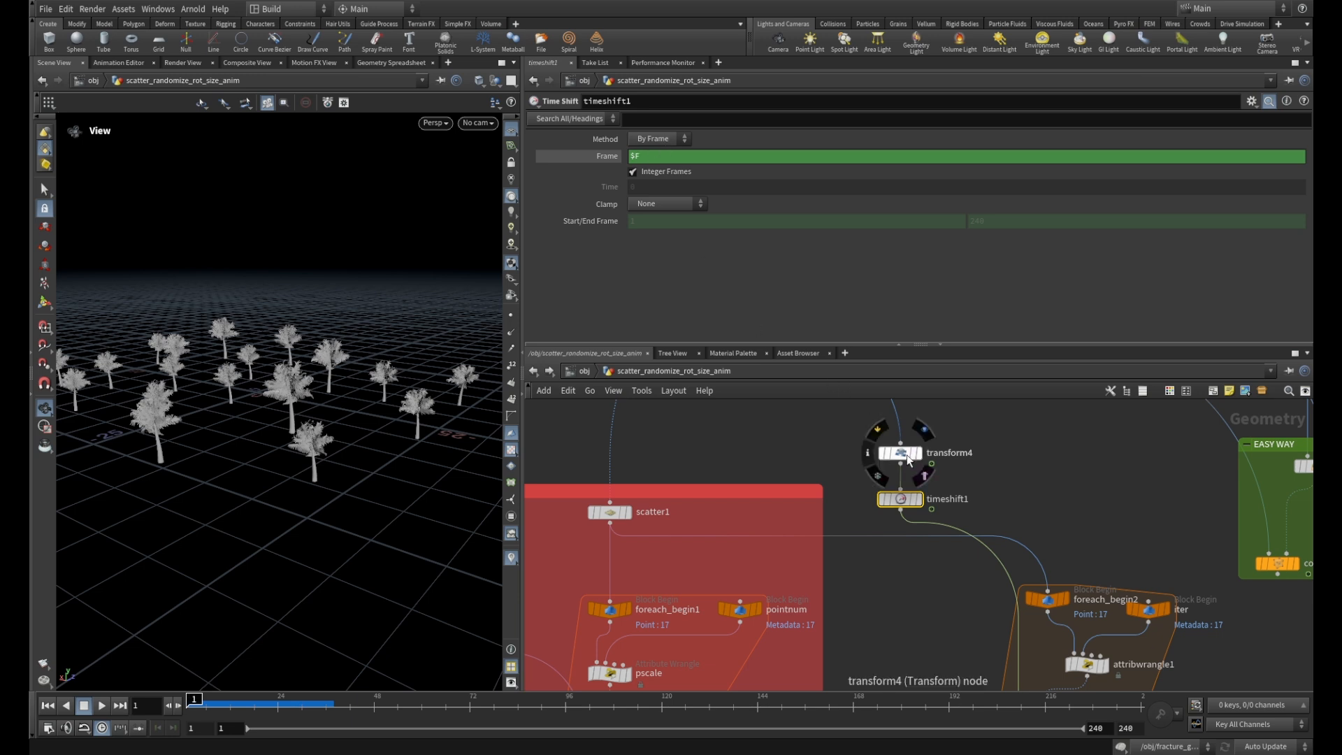
Open transform4's Y rotation expression in the expression editor, copy the whole fit01 expression, and close the editor.
{"action": "left_click", "coordinate": [907, 455]}
{"action": "scroll", "coordinate": [891, 205], "scroll_direction": "up", "scroll_amount": 3}
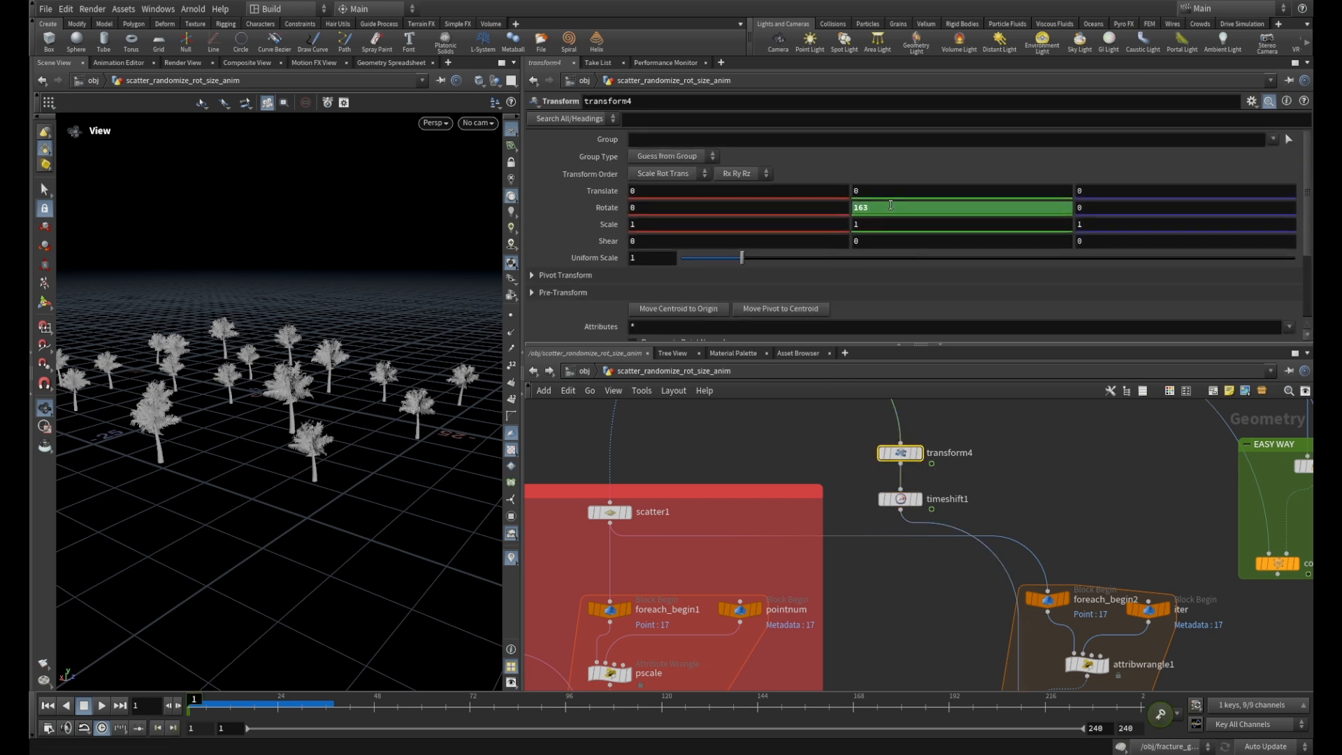
{"action": "key", "text": "ctrl+v"}
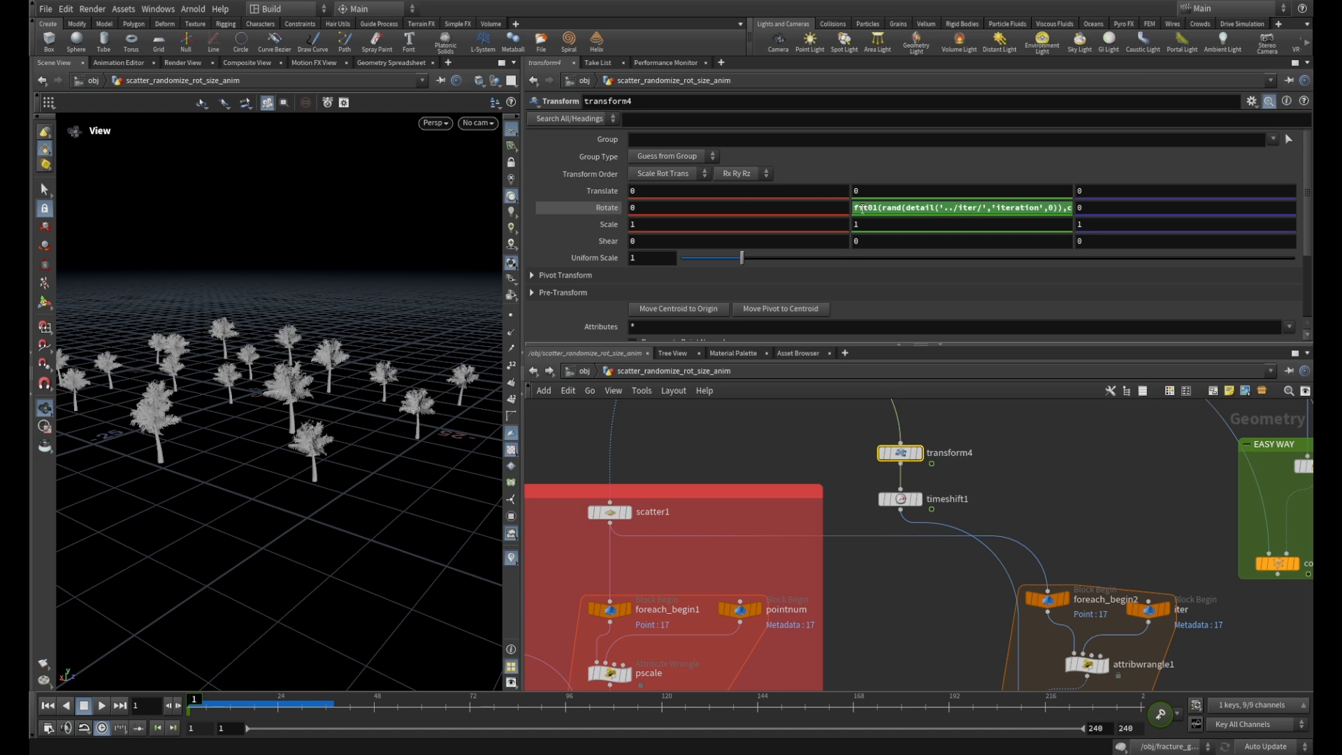
{"action": "left_click", "coordinate": [889, 208]}
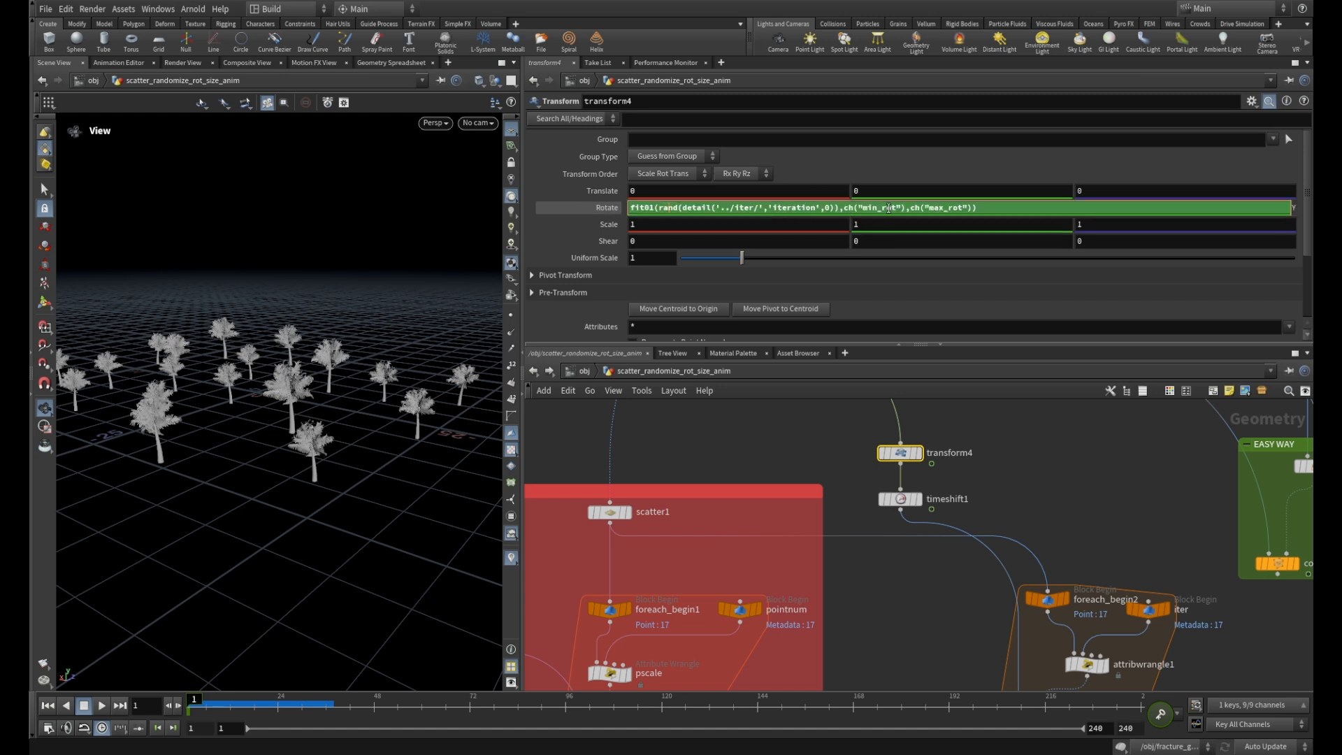
{"action": "key", "text": "alt+e"}
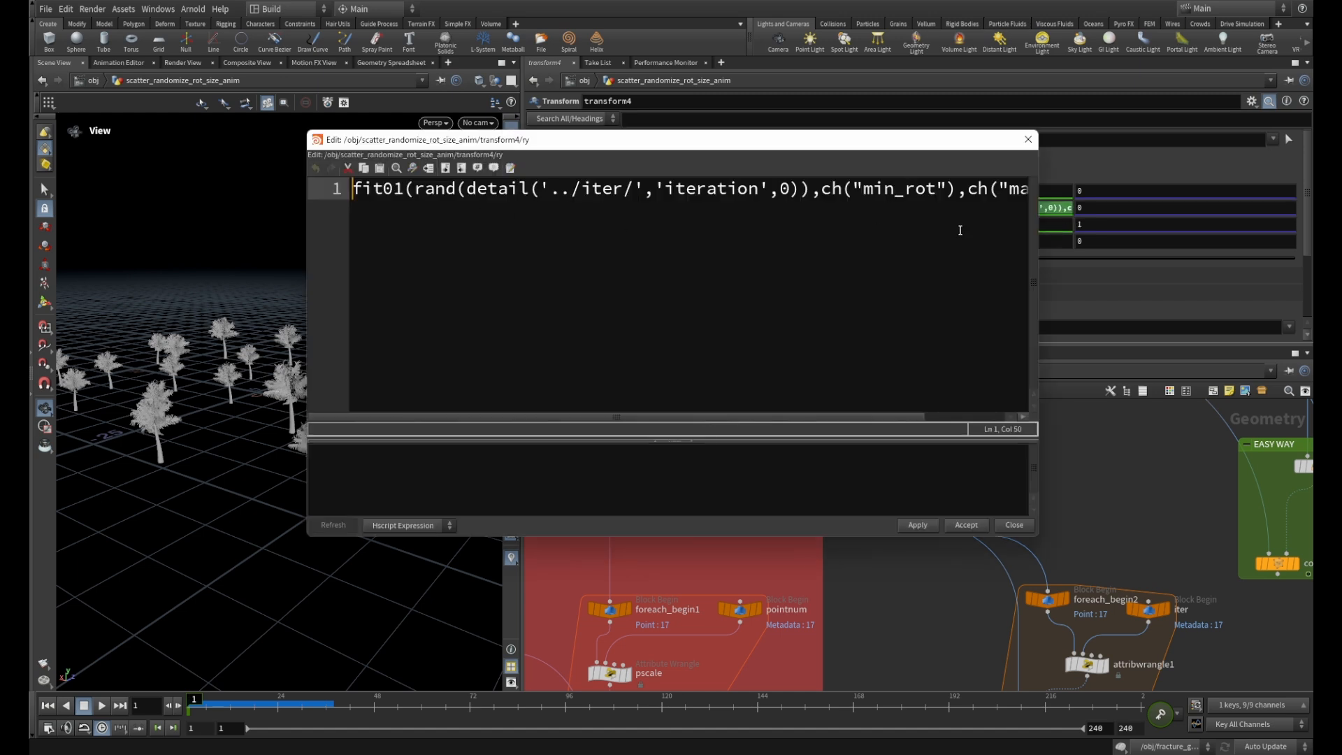
{"action": "left_click_drag", "start_coordinate": [1038, 235], "coordinate": [1202, 235]}
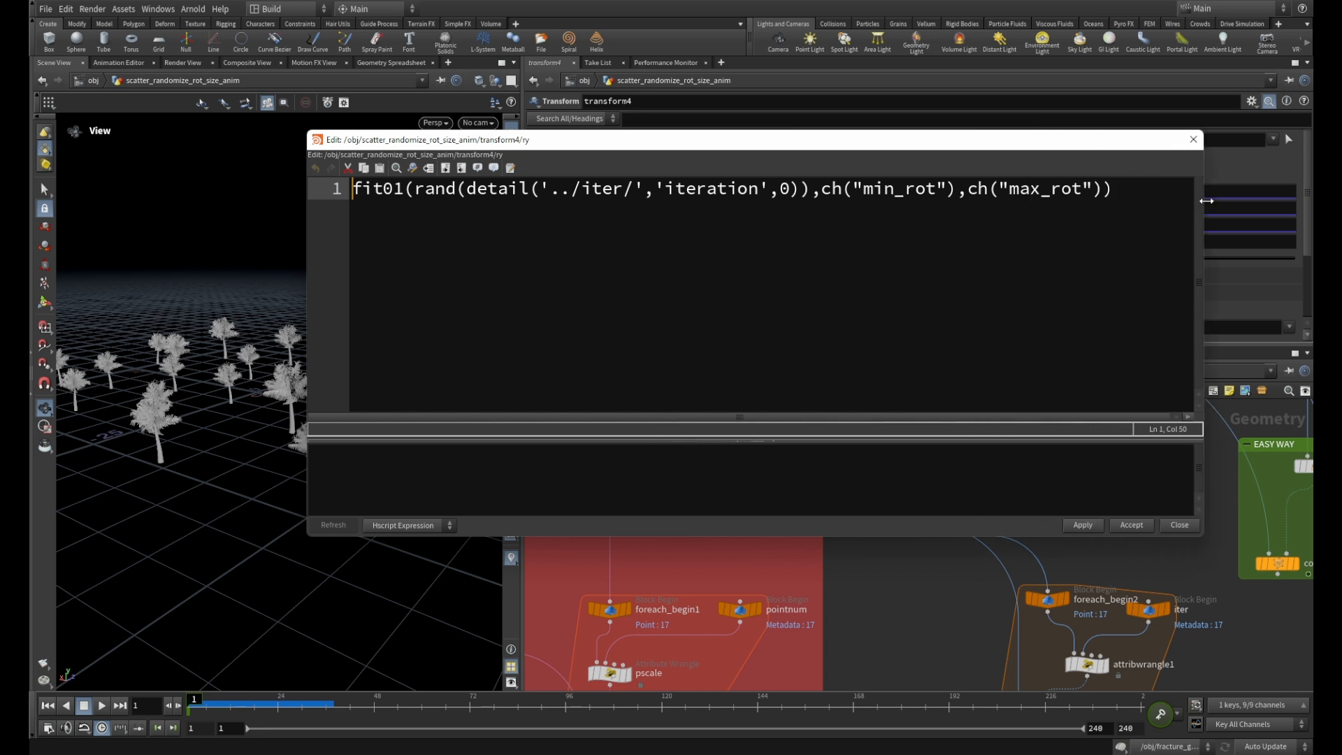
{"action": "left_click_drag", "start_coordinate": [1116, 188], "coordinate": [317, 193]}
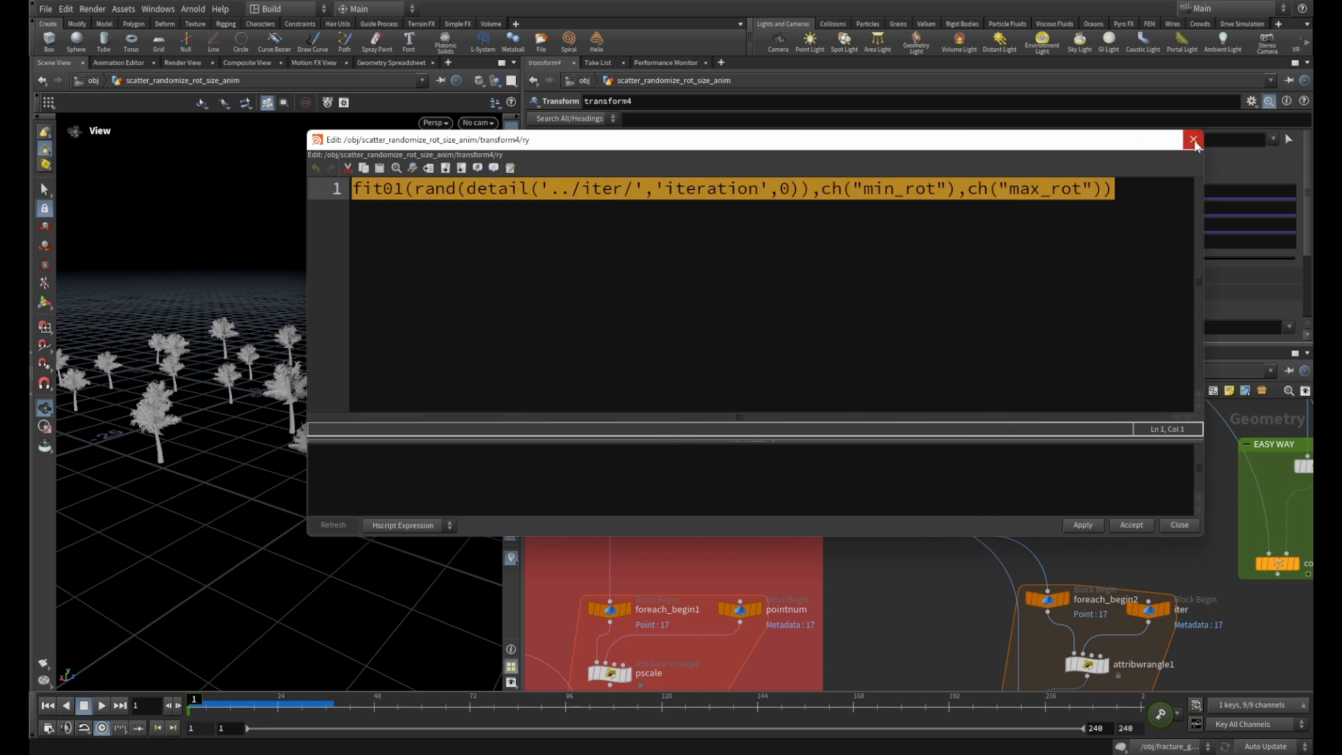
{"action": "left_click", "coordinate": [1194, 140]}
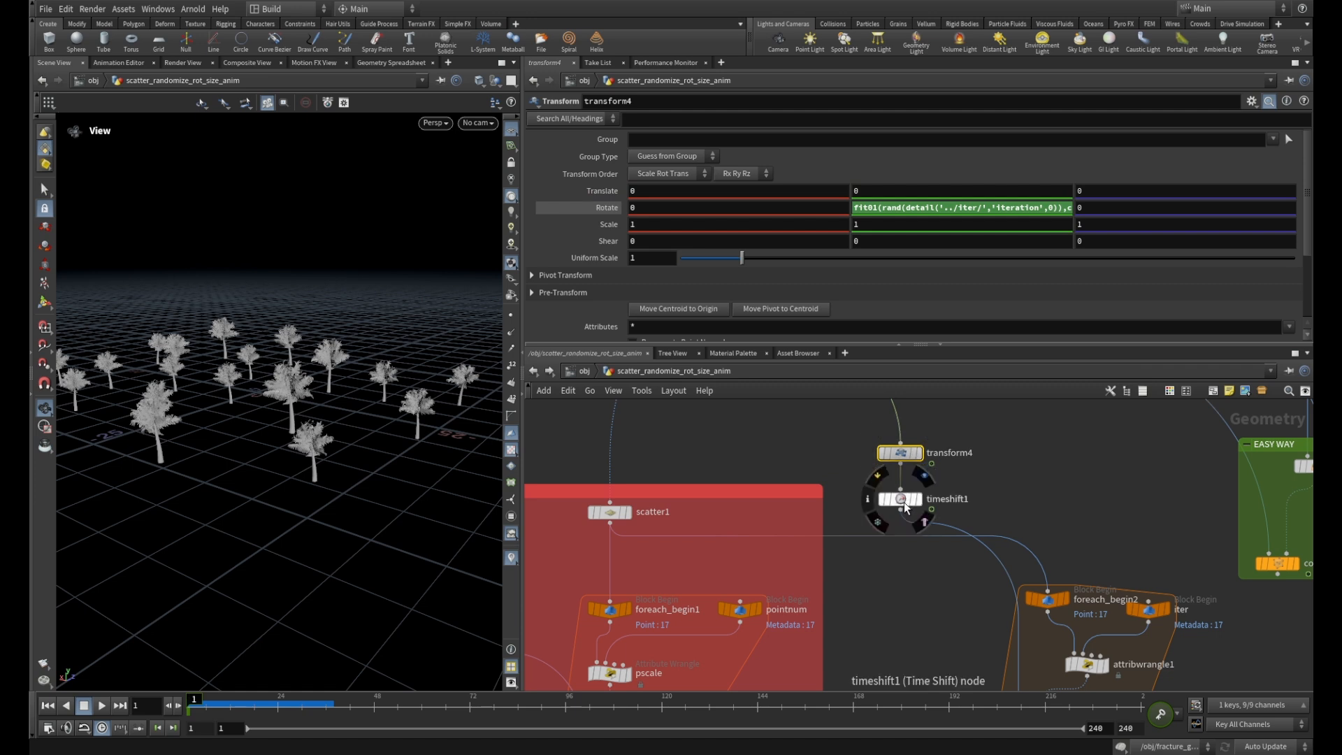
Make timeshift1's Frame expression subtract the copied fit01 random expression from $F.
{"action": "left_click", "coordinate": [904, 502]}
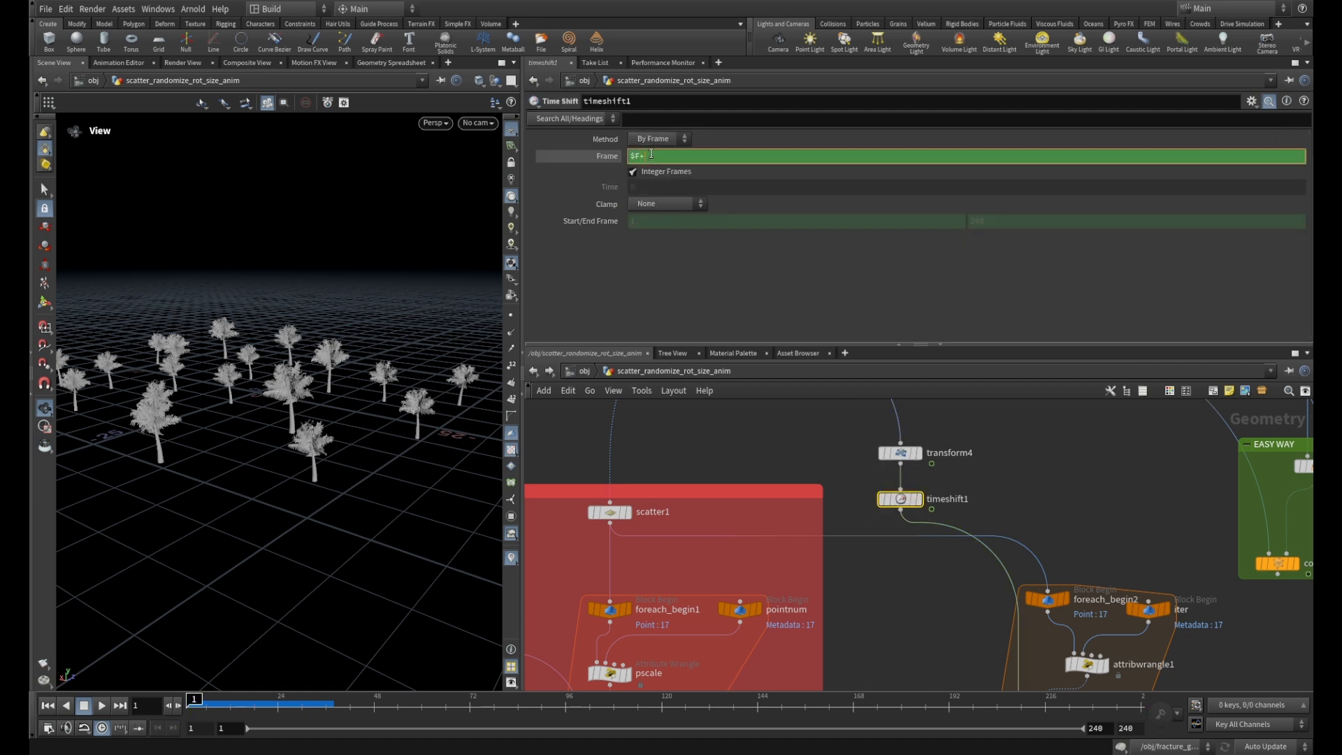
{"action": "key", "text": "BackSpace"}
{"action": "type", "text": "-"}
{"action": "key", "text": "ctrl+v"}
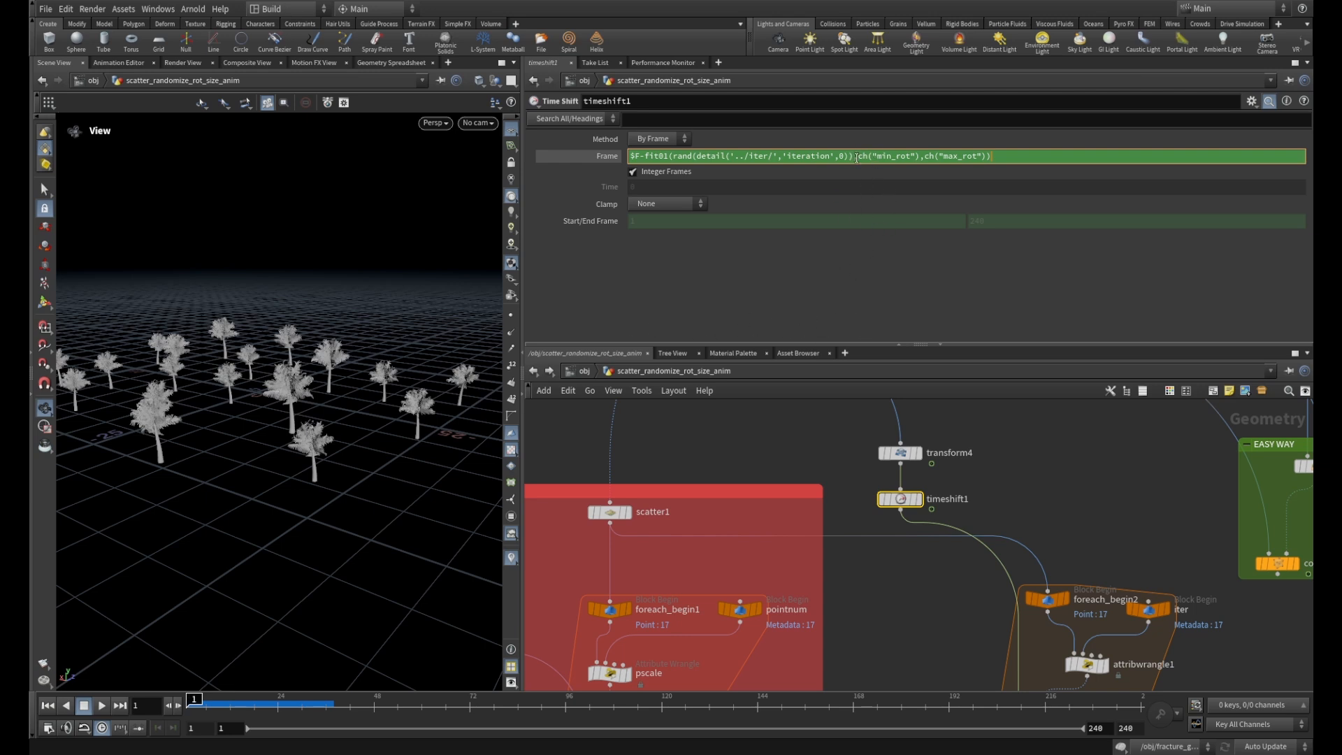
Replace the min_rot and max_rot channel references in timeshift1's Frame expression with the limits 20 and 50.
{"action": "left_click_drag", "start_coordinate": [858, 157], "coordinate": [919, 158]}
{"action": "type", "text": "20"}
{"action": "left_click_drag", "start_coordinate": [874, 157], "coordinate": [935, 158]}
{"action": "type", "text": "50"}
{"action": "left_click", "coordinate": [1036, 497]}
Select the foreach_end2 node and scrub the timeline from frame 1 to about frame 63 to check the tree animation.
{"action": "scroll", "coordinate": [1044, 496], "scroll_direction": "down", "scroll_amount": 3}
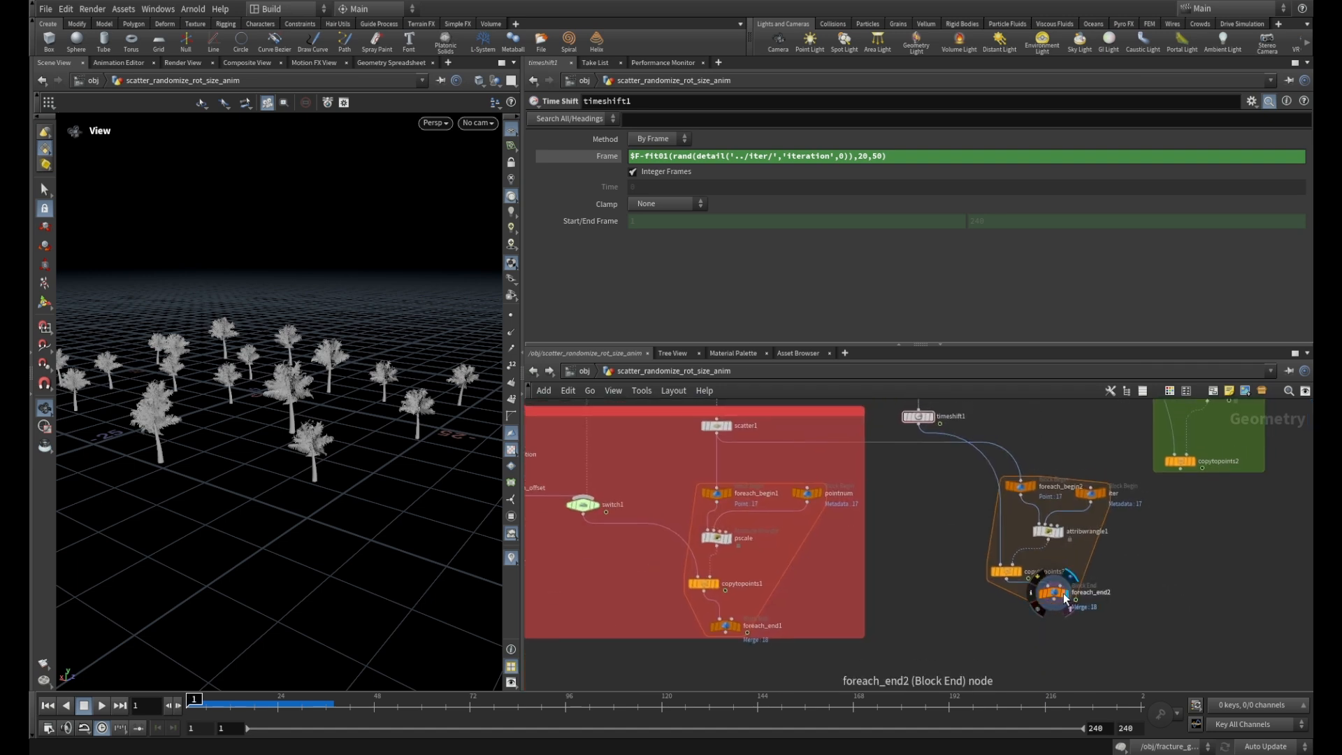
{"action": "left_click", "coordinate": [1056, 594]}
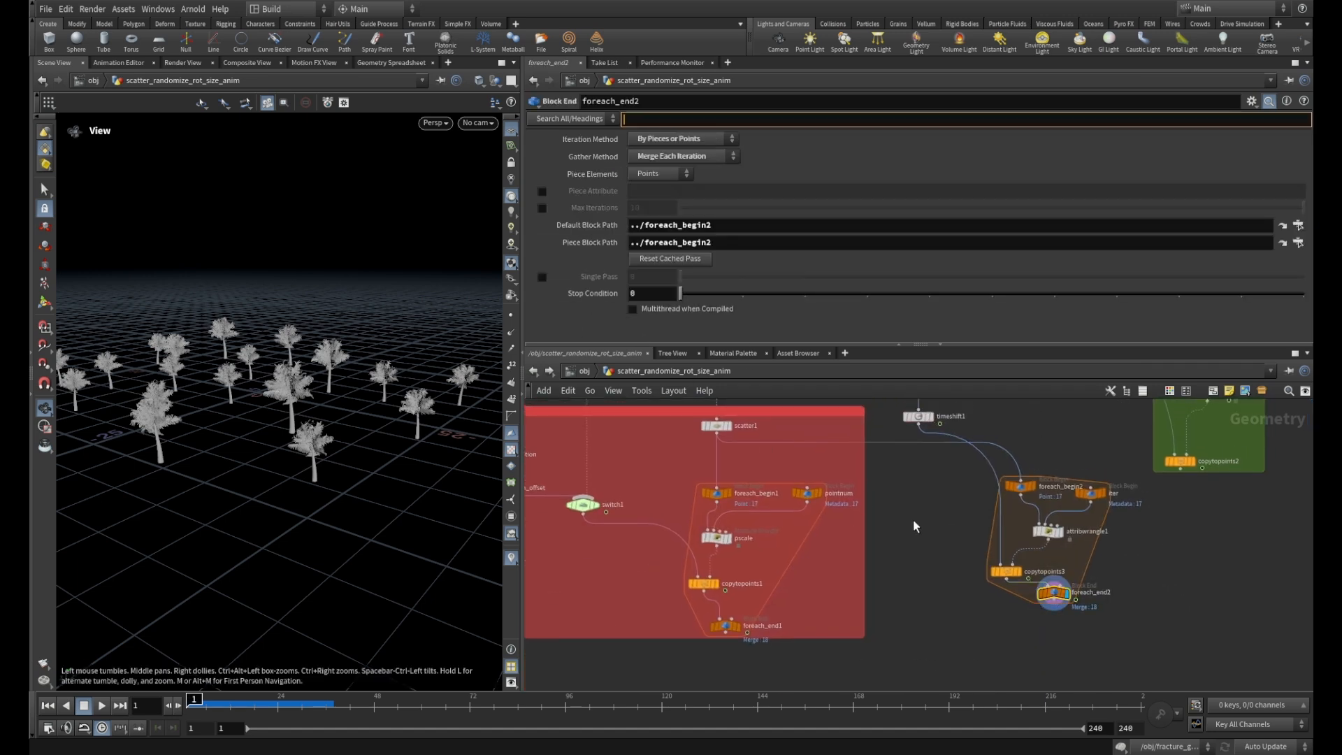
{"action": "middle_click_drag", "start_coordinate": [925, 526], "coordinate": [951, 524]}
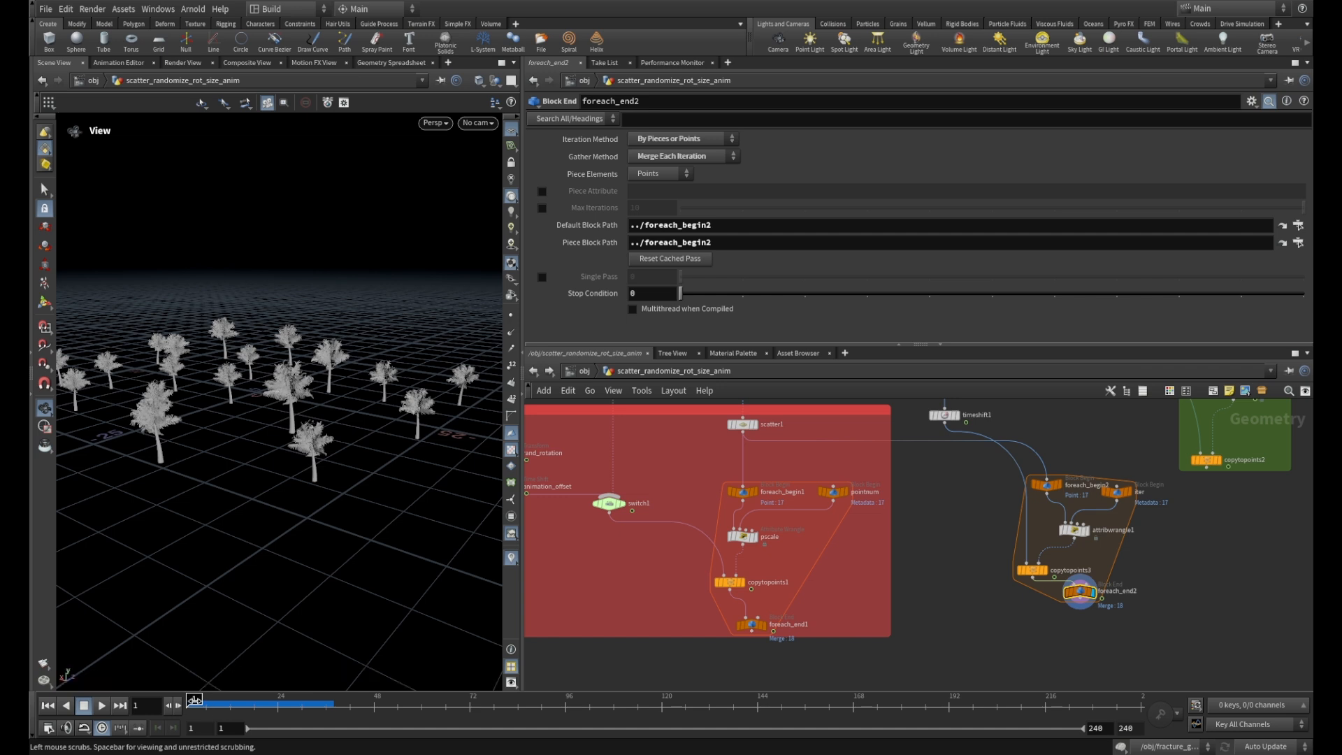
{"action": "left_click_drag", "start_coordinate": [195, 698], "coordinate": [434, 699]}
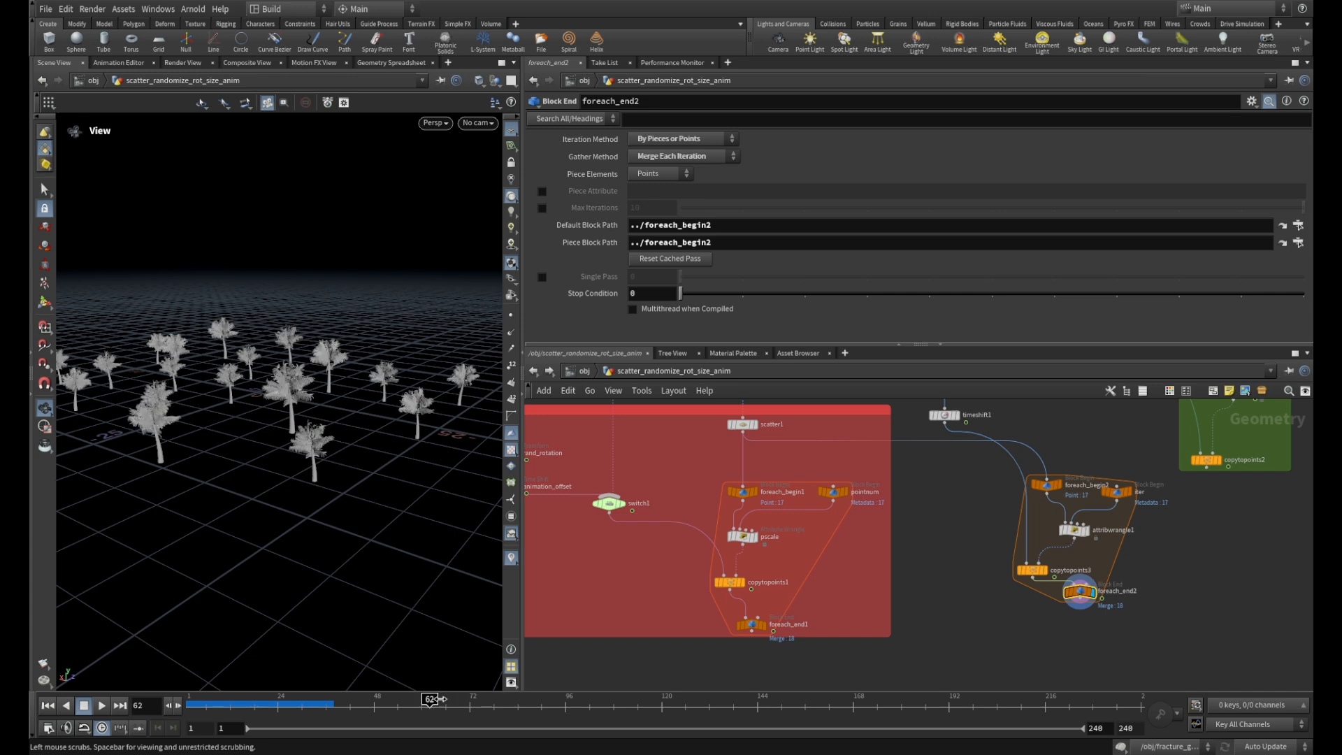
Change the subtraction after $F to an addition in timeshift1's Frame expression and play the animation from the first frame.
{"action": "scroll", "coordinate": [968, 497], "scroll_direction": "up", "scroll_amount": 5}
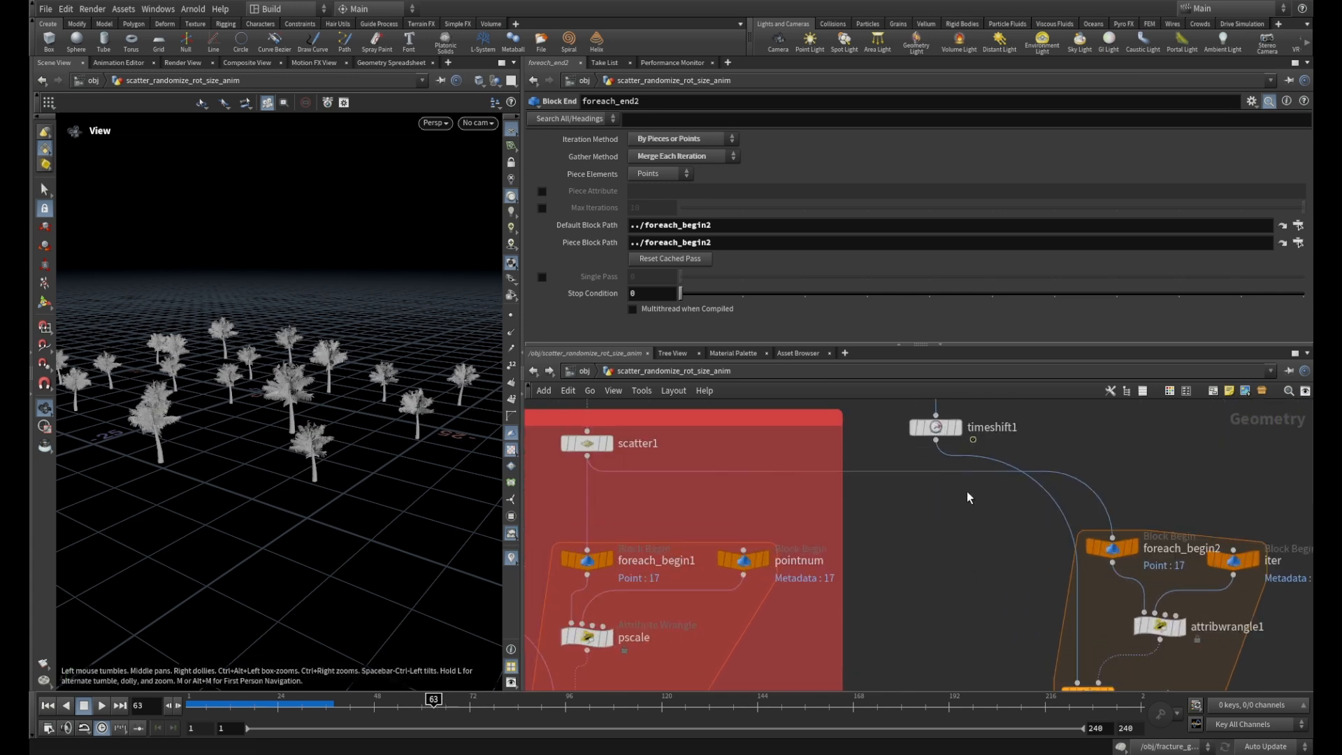
{"action": "left_click", "coordinate": [936, 427]}
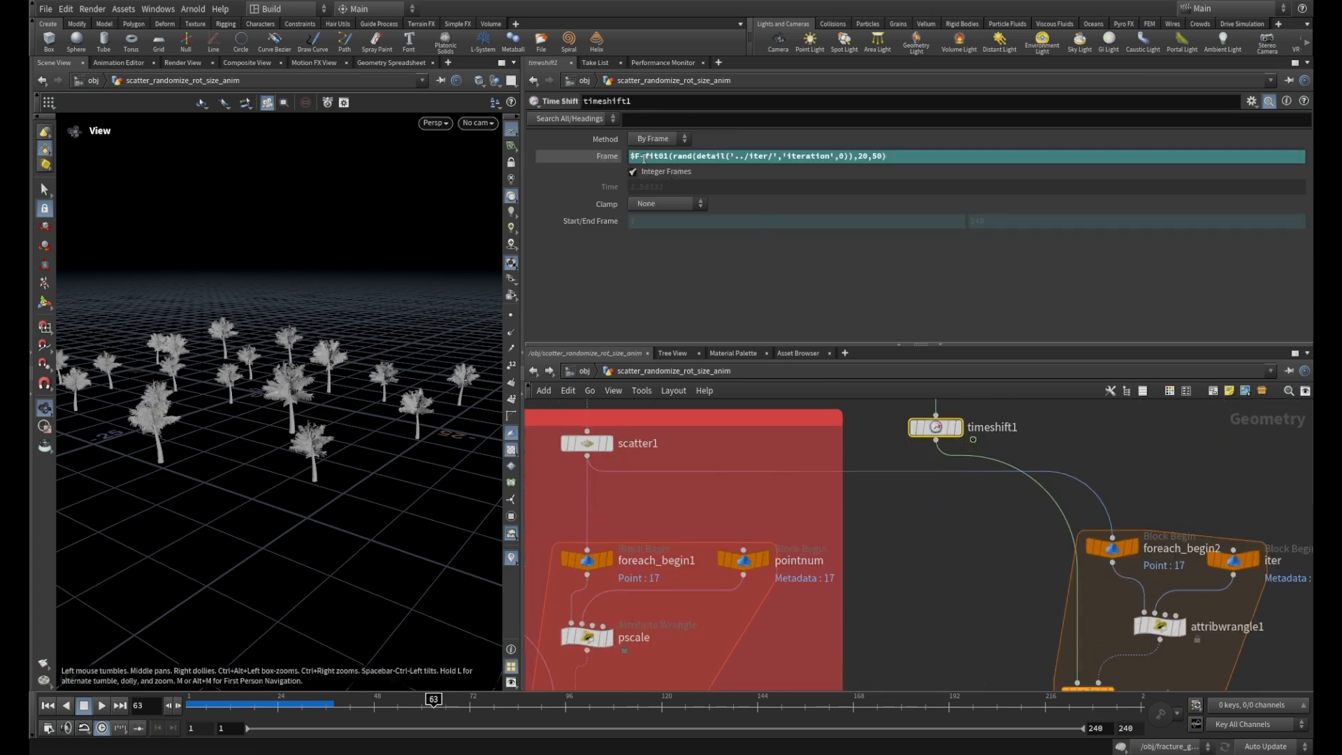
{"action": "left_click", "coordinate": [733, 157]}
{"action": "key", "text": "BackSpace"}
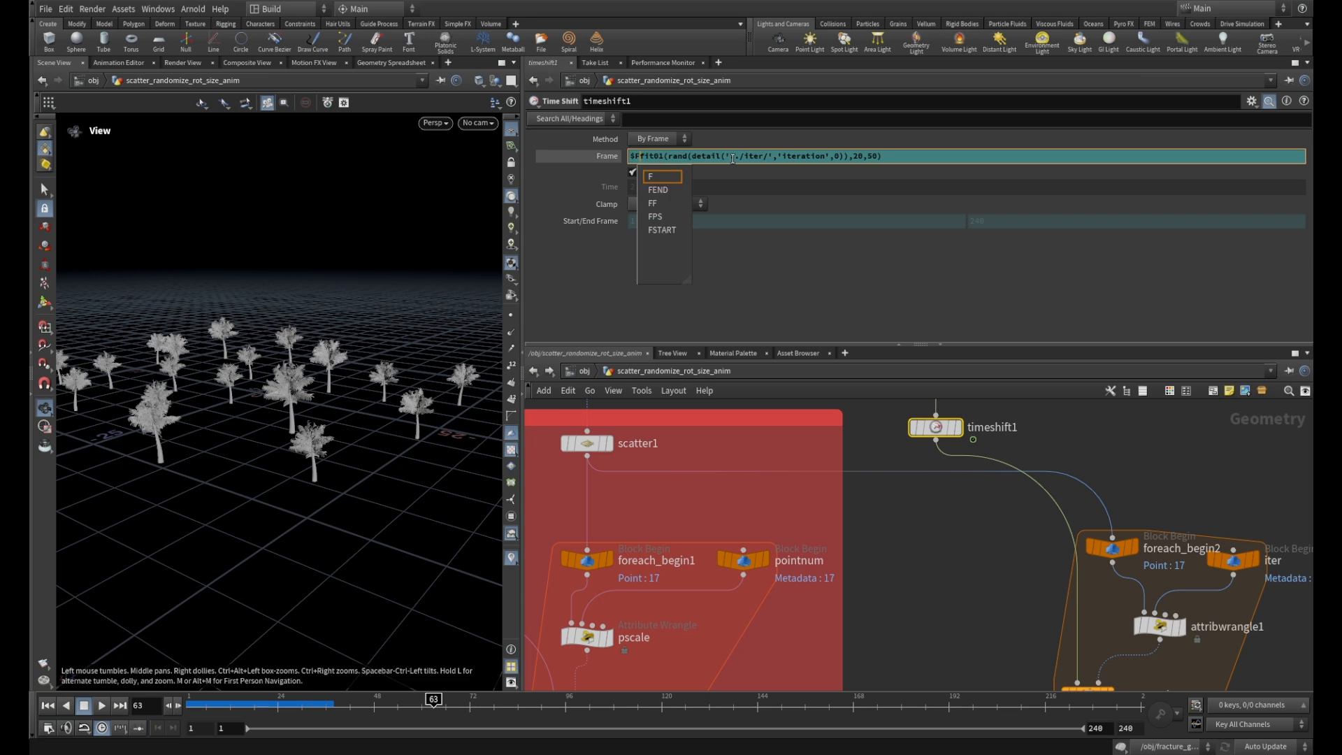
{"action": "type", "text": "+"}
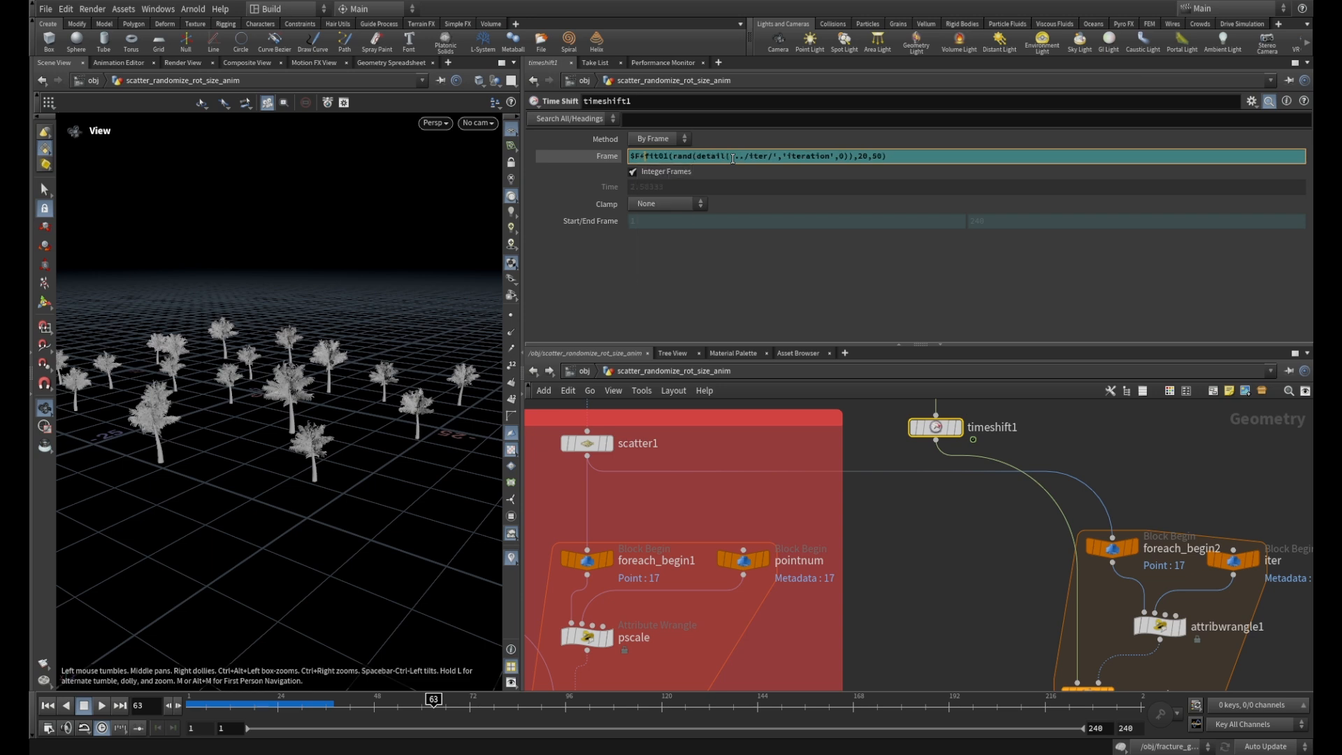
{"action": "left_click", "coordinate": [955, 548]}
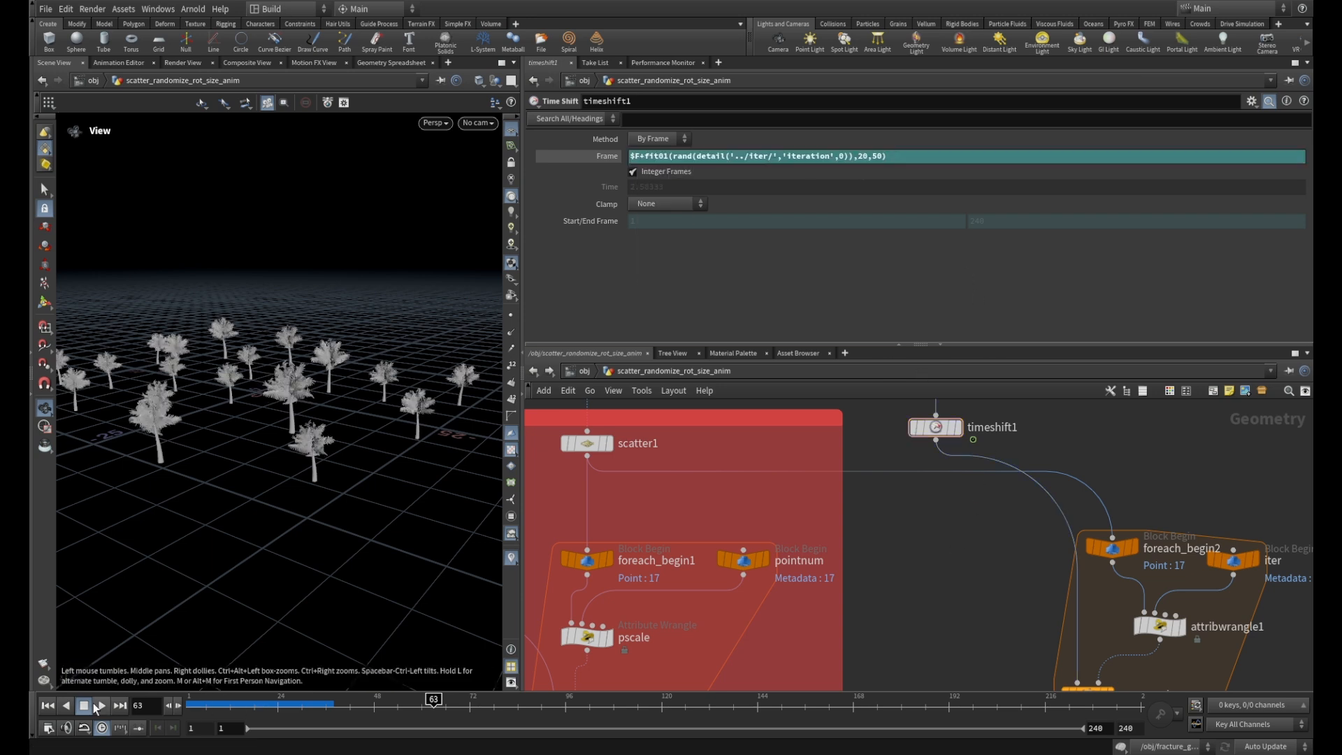
{"action": "left_click", "coordinate": [48, 706]}
{"action": "left_click", "coordinate": [102, 705]}
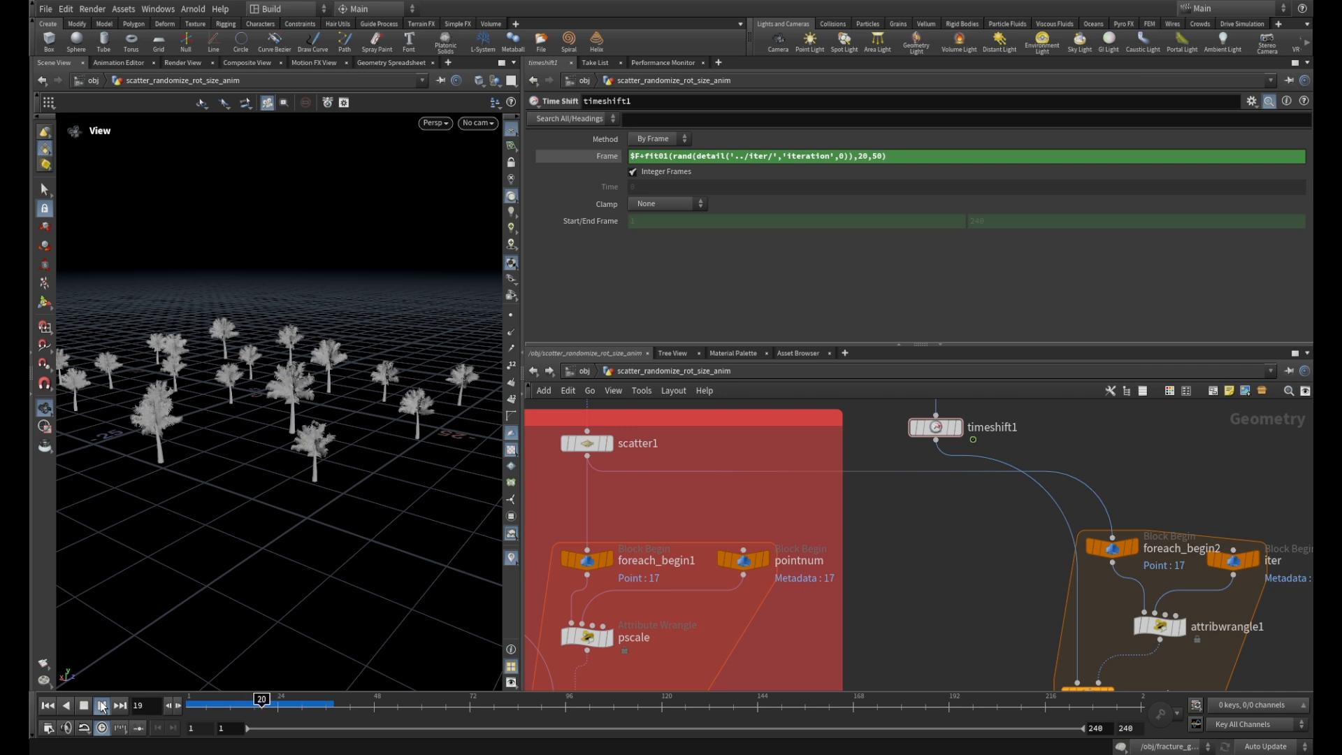